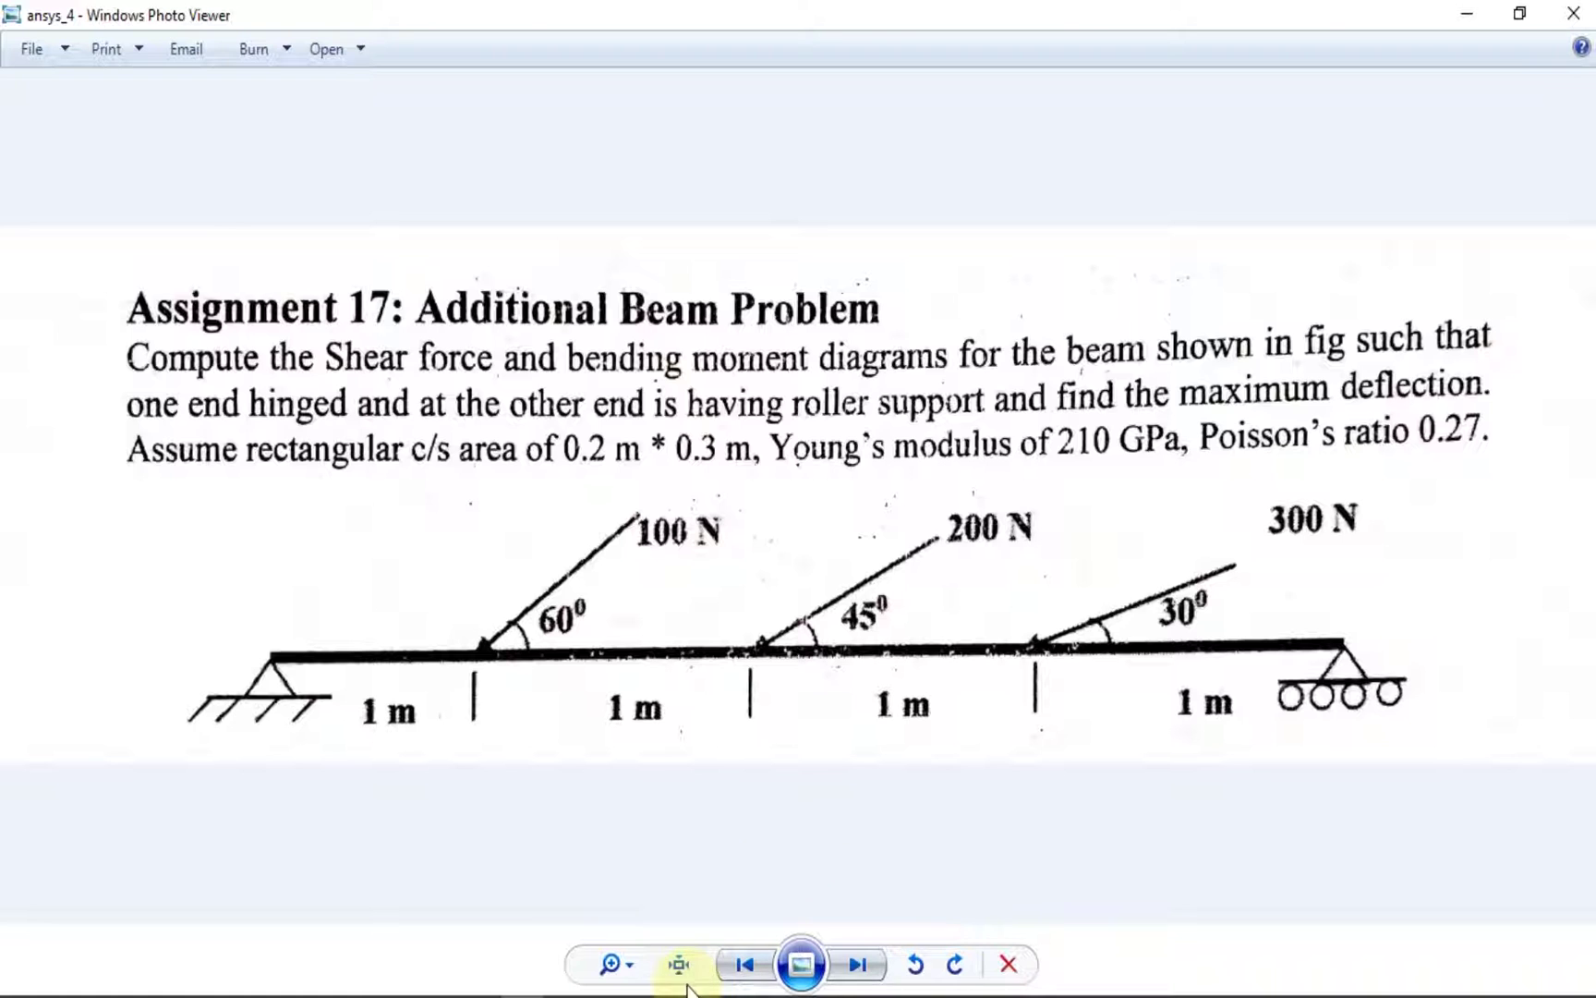
Switch to ANSYS Mechanical Enterprise and restrict the GUI preferences to the Structural discipline with the h-Method
{"action": "left_click", "coordinate": [521, 981]}
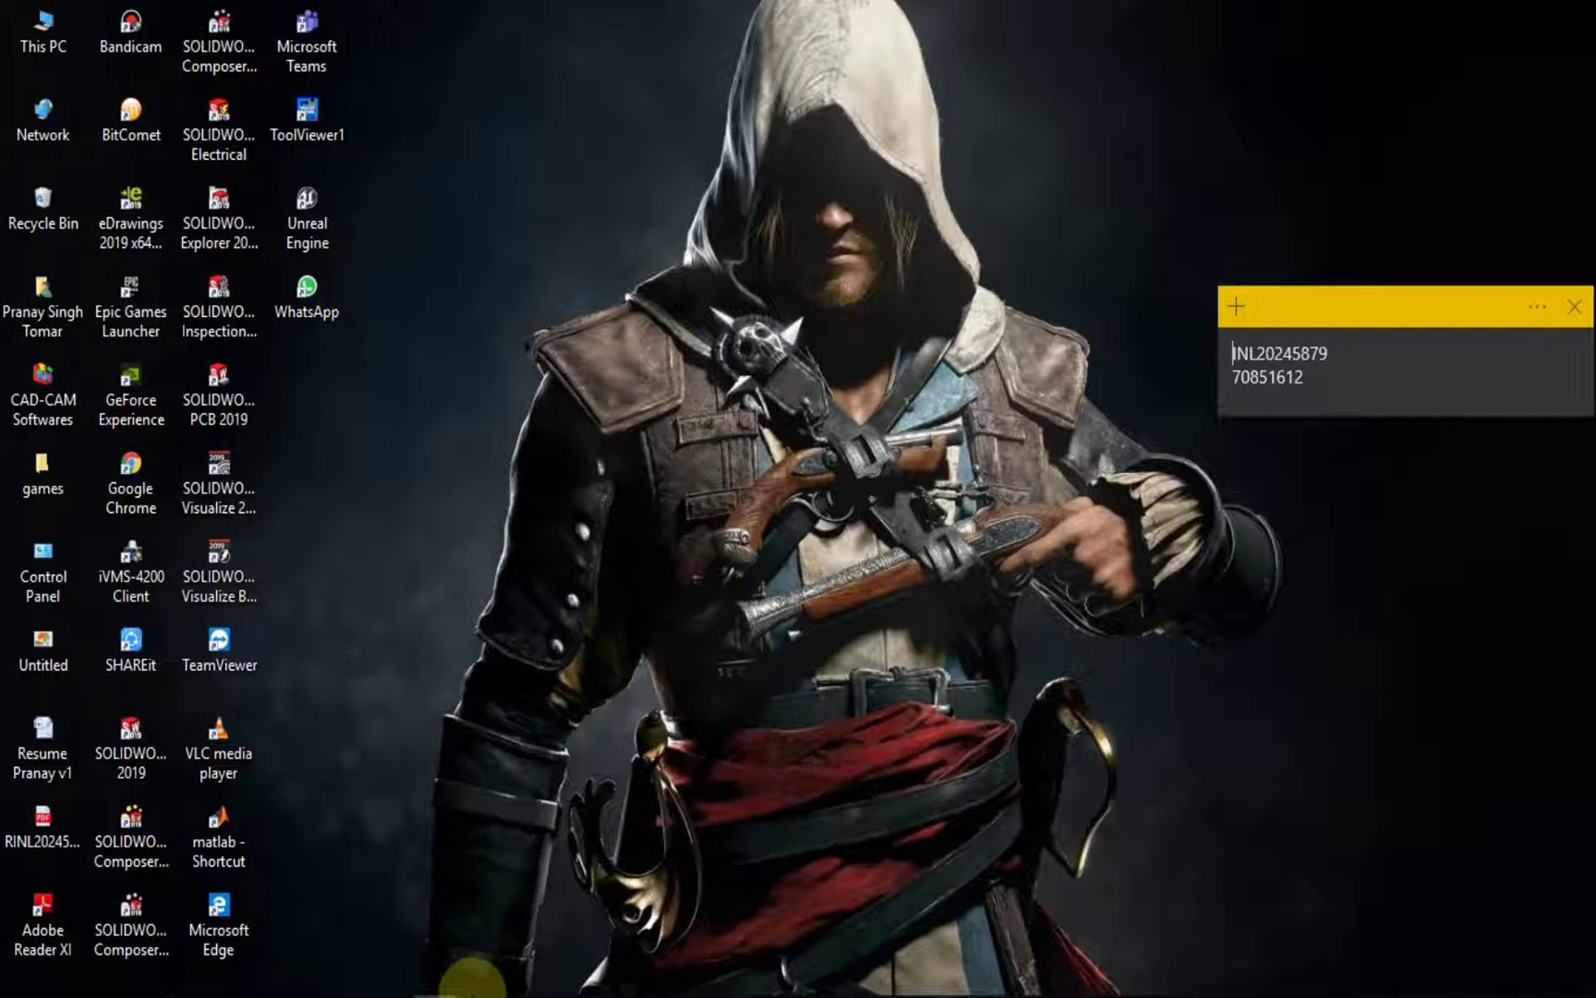
{"action": "left_click", "coordinate": [572, 899]}
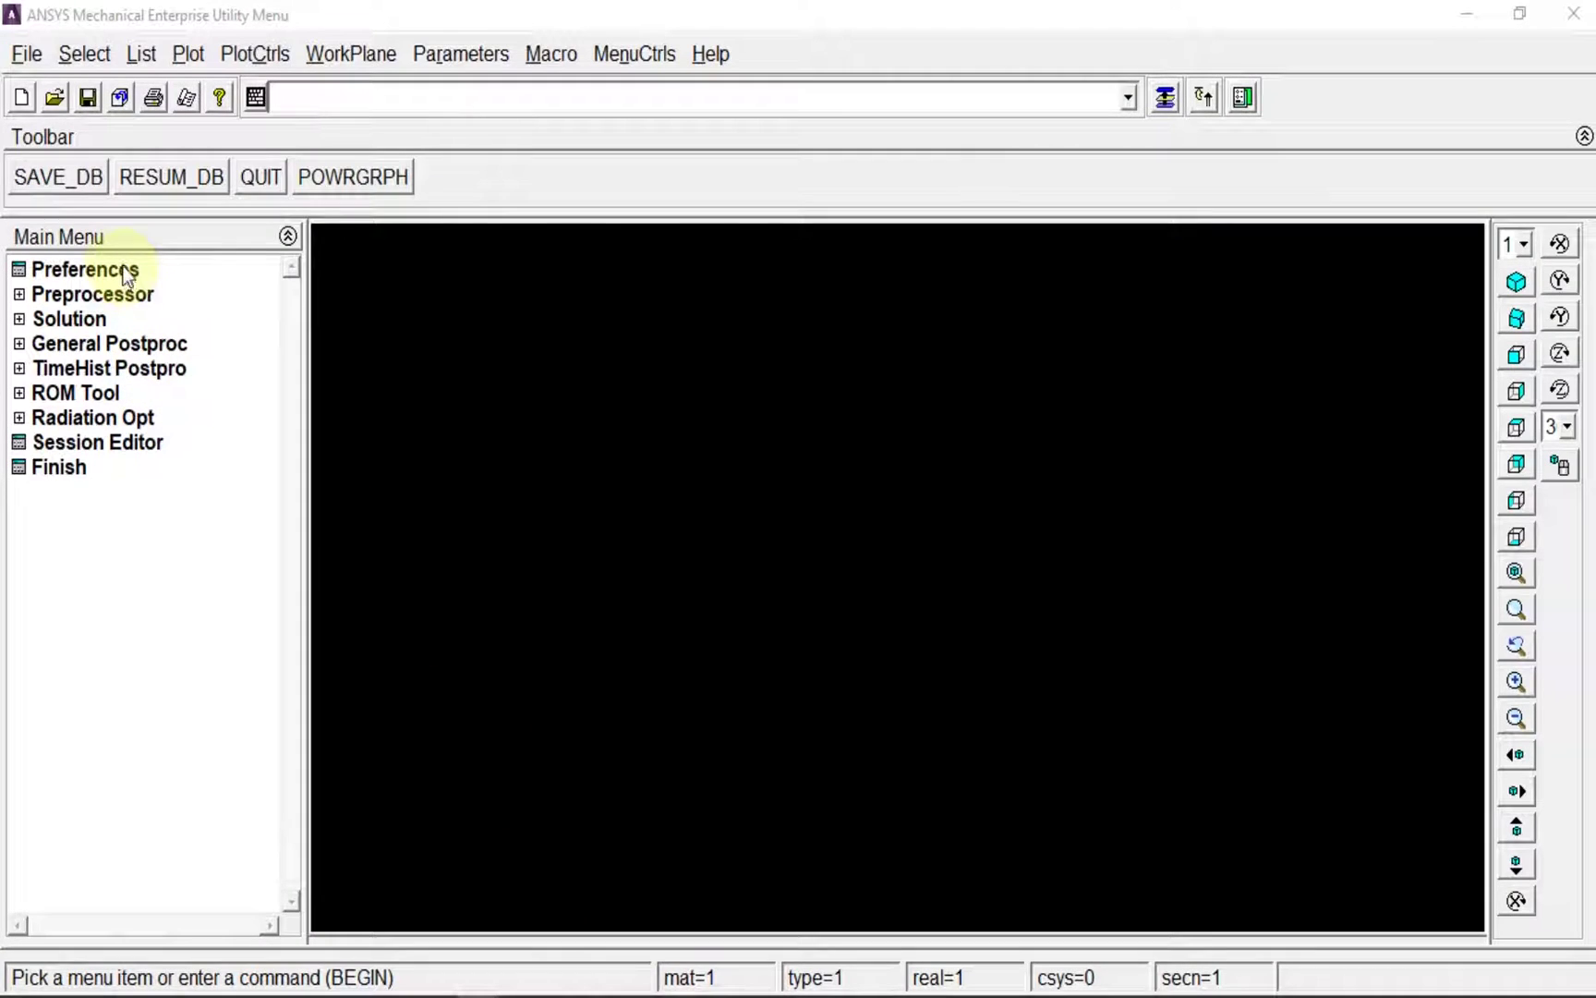
{"action": "left_click", "coordinate": [97, 270]}
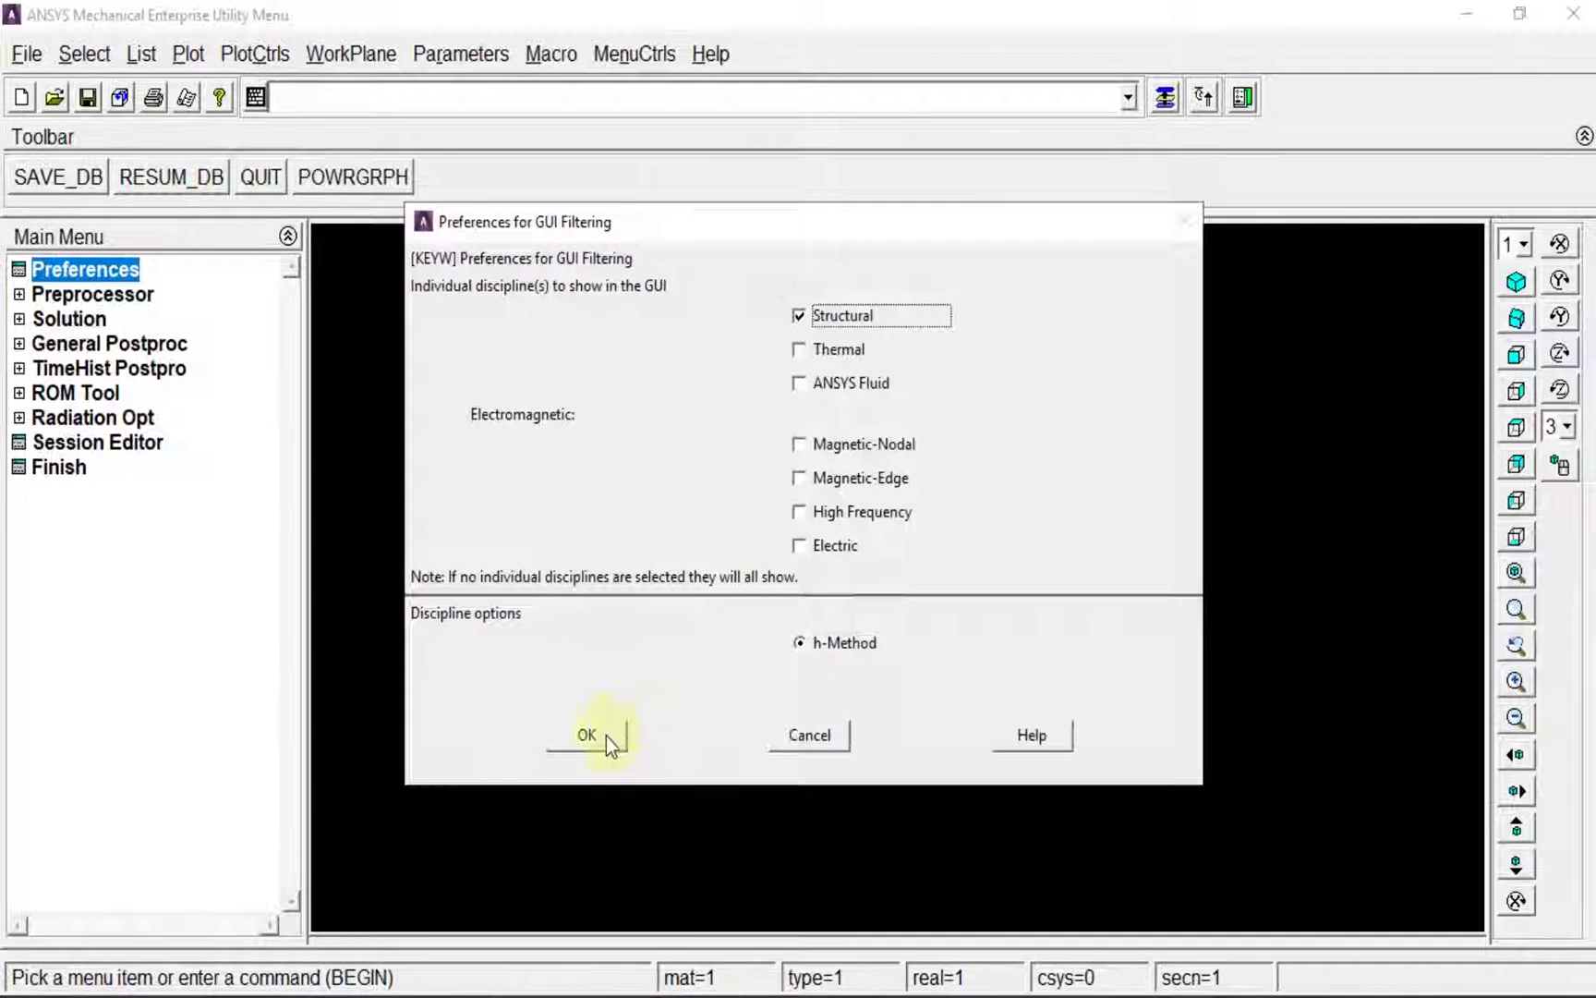
{"action": "left_click", "coordinate": [600, 736]}
Add the BEAM188 structural beam element as element type 1
{"action": "left_click", "coordinate": [99, 293]}
{"action": "left_click", "coordinate": [133, 321]}
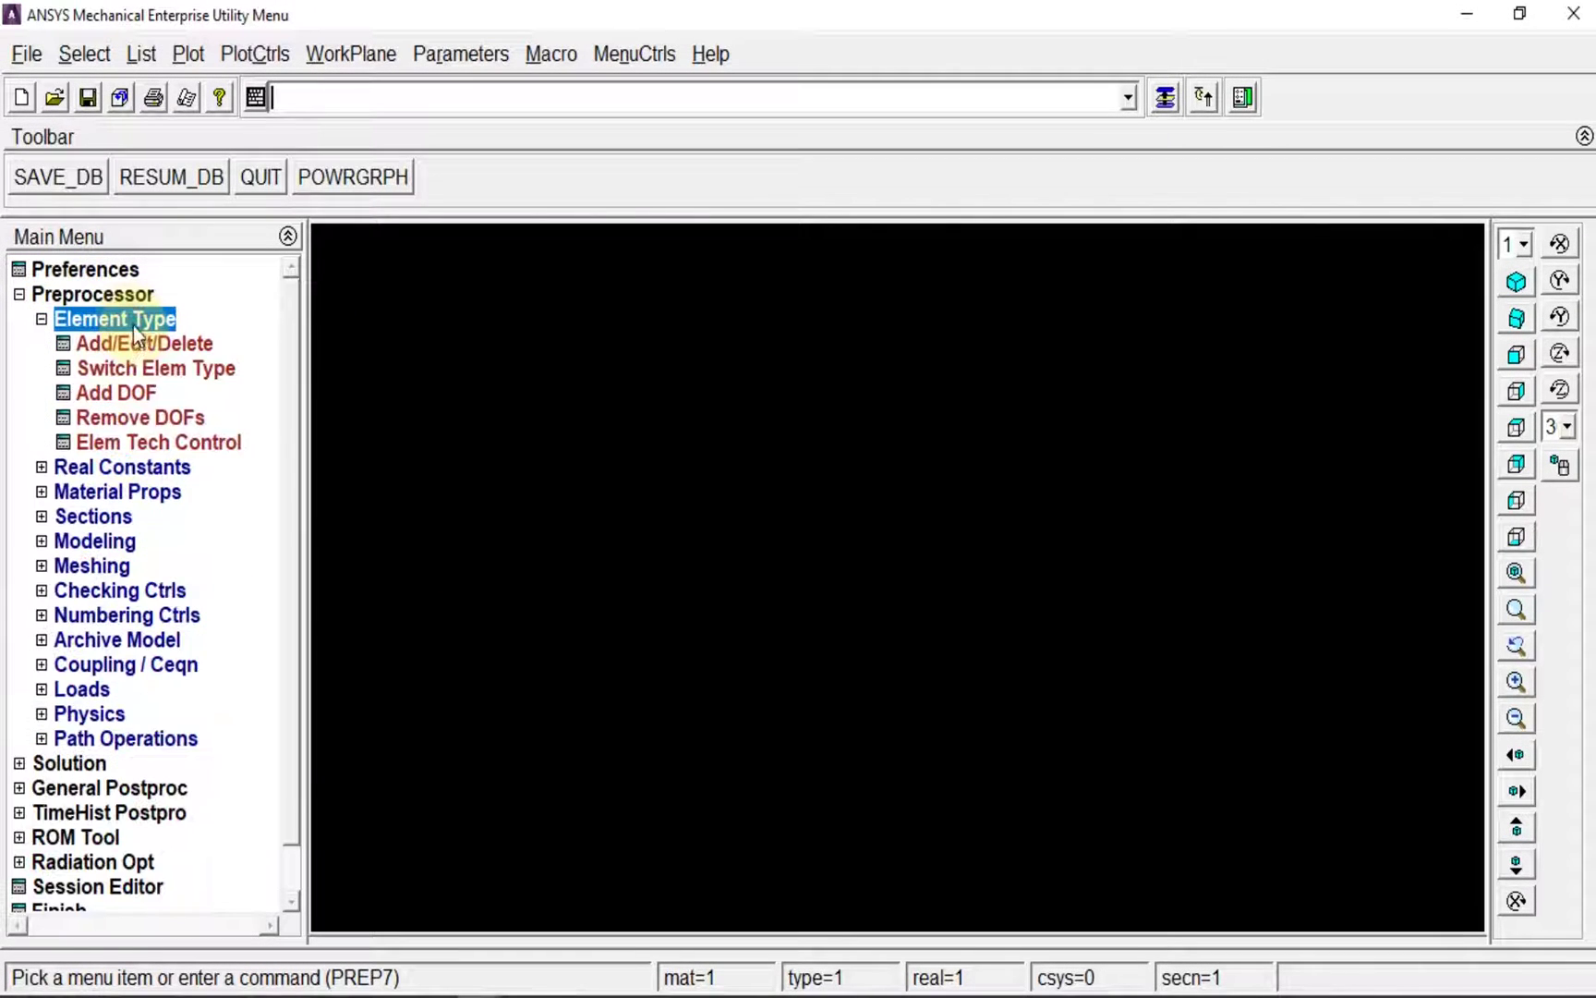
{"action": "left_click", "coordinate": [140, 342]}
{"action": "left_click", "coordinate": [172, 662]}
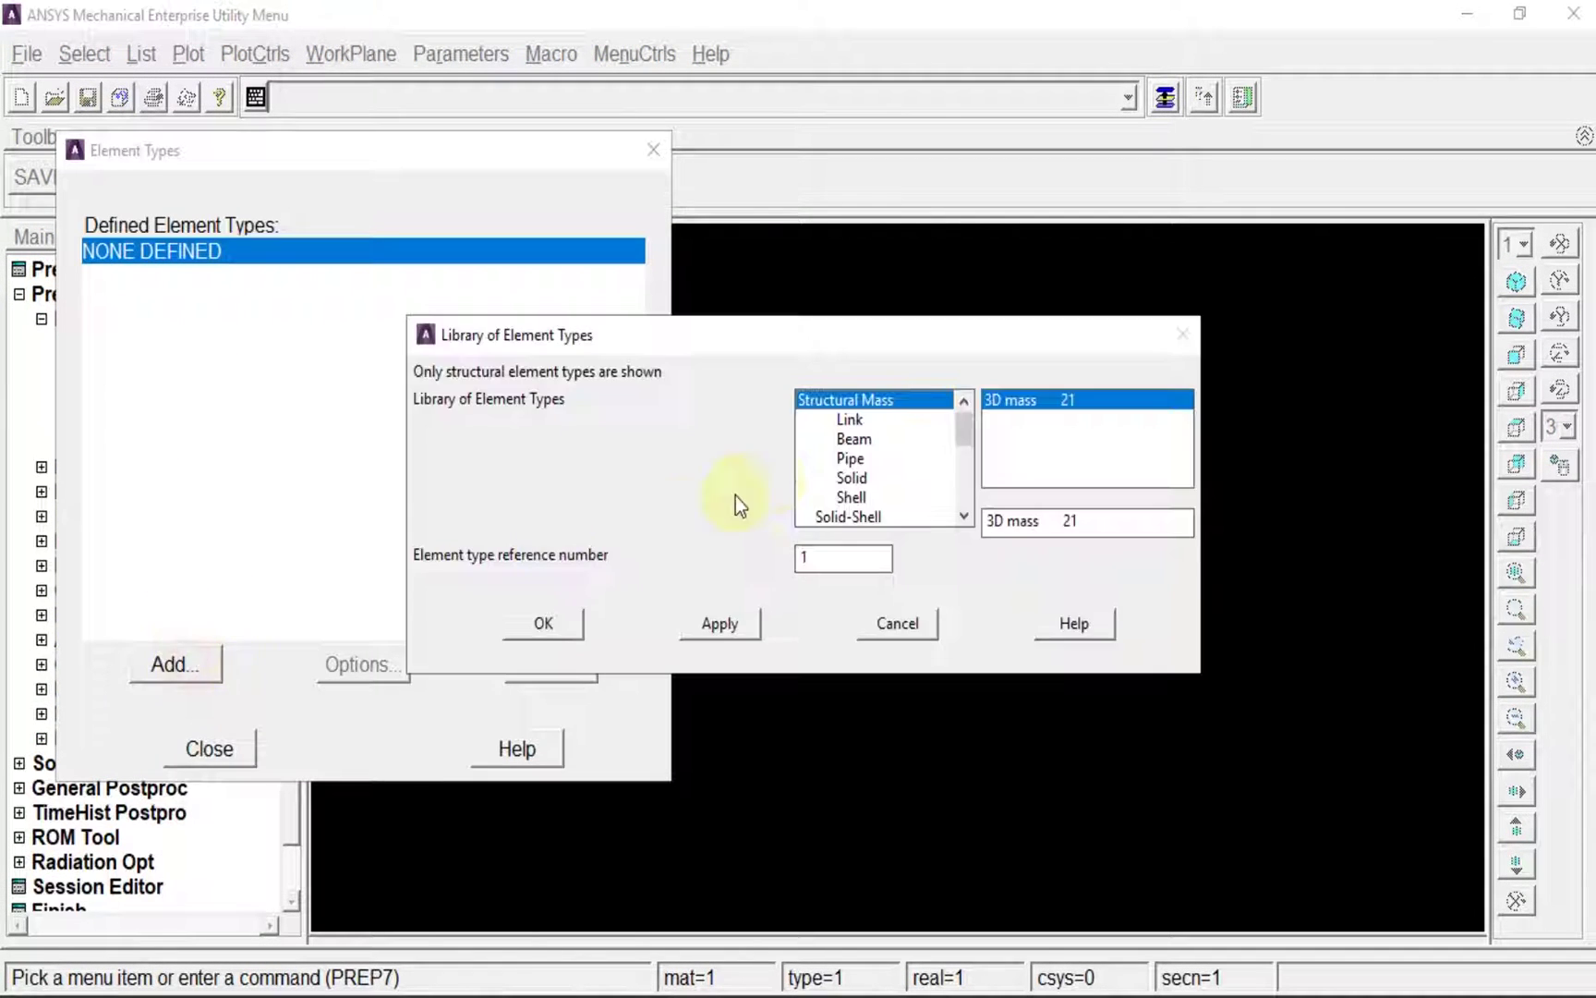
{"action": "left_click", "coordinate": [849, 444]}
{"action": "left_click", "coordinate": [1016, 419]}
{"action": "left_click", "coordinate": [576, 615]}
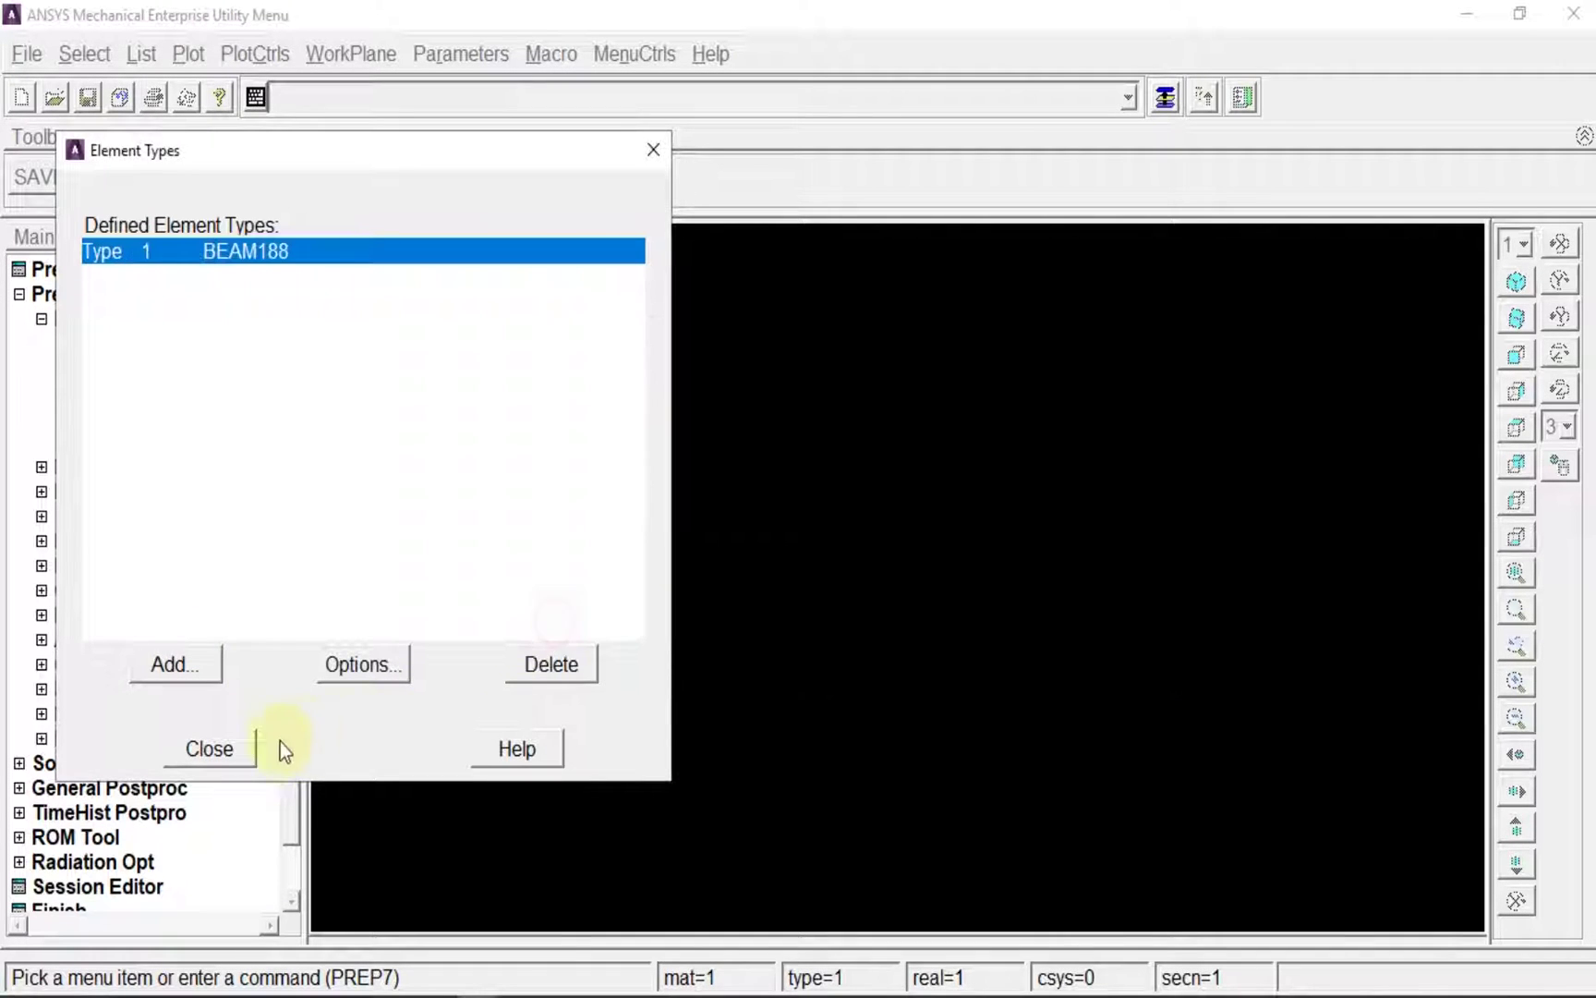
{"action": "left_click", "coordinate": [217, 745]}
Define a linear isotropic elastic material as model 1 with EX 210e9 and PRXY 0.27
{"action": "left_click", "coordinate": [118, 486]}
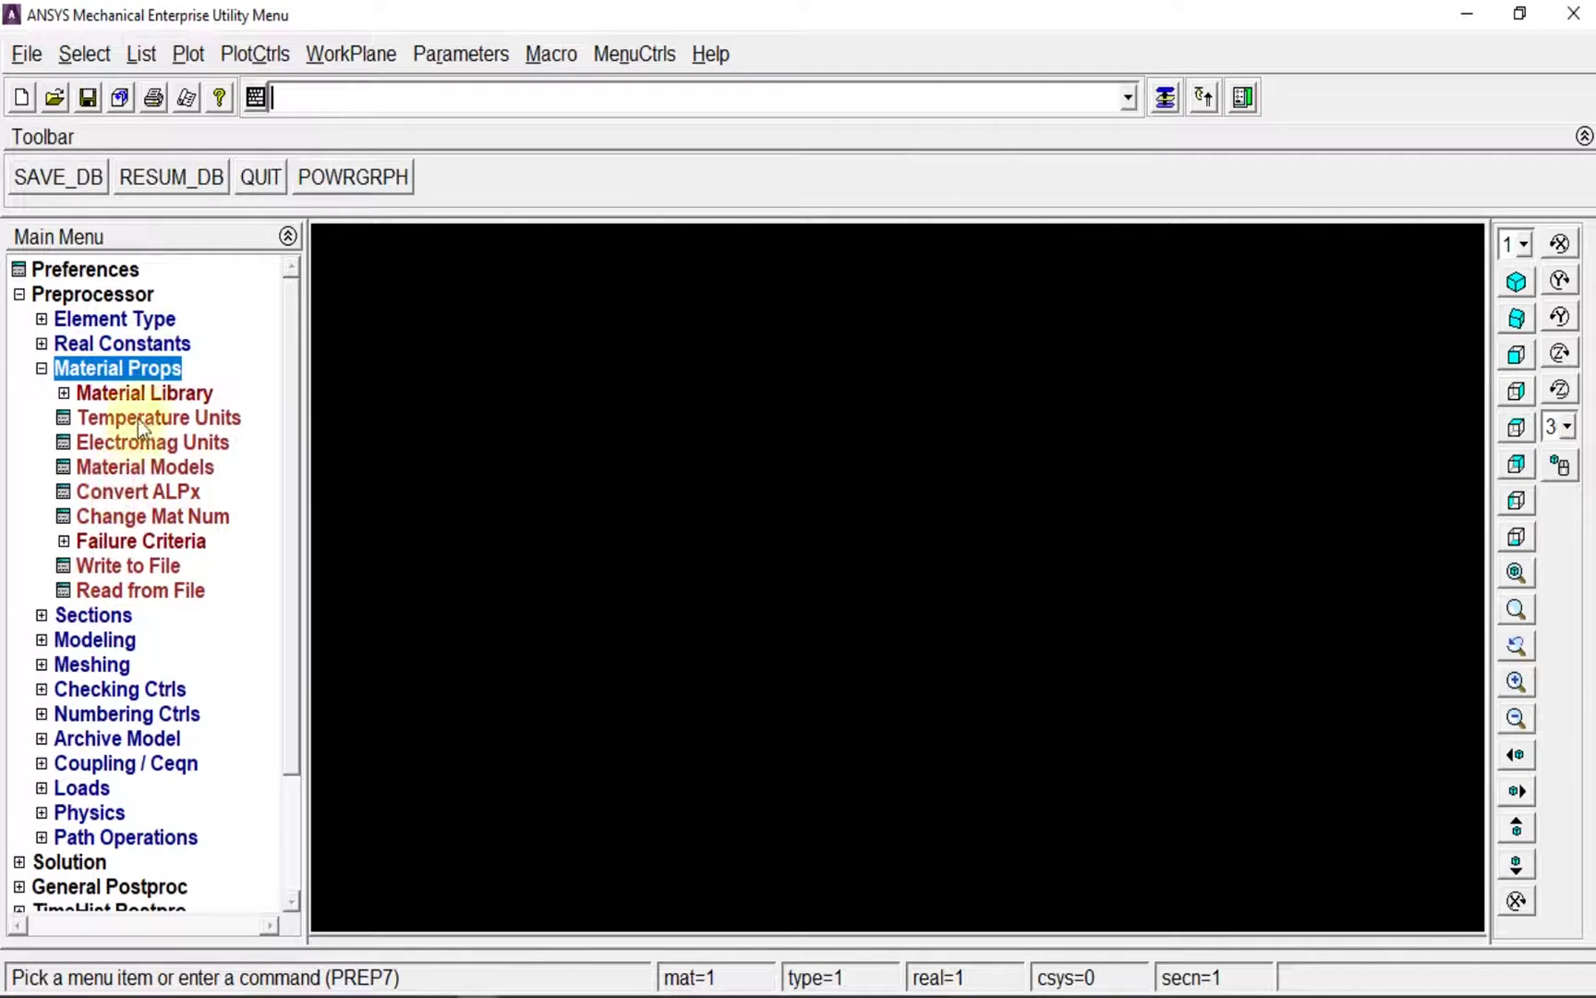
{"action": "left_click", "coordinate": [145, 466]}
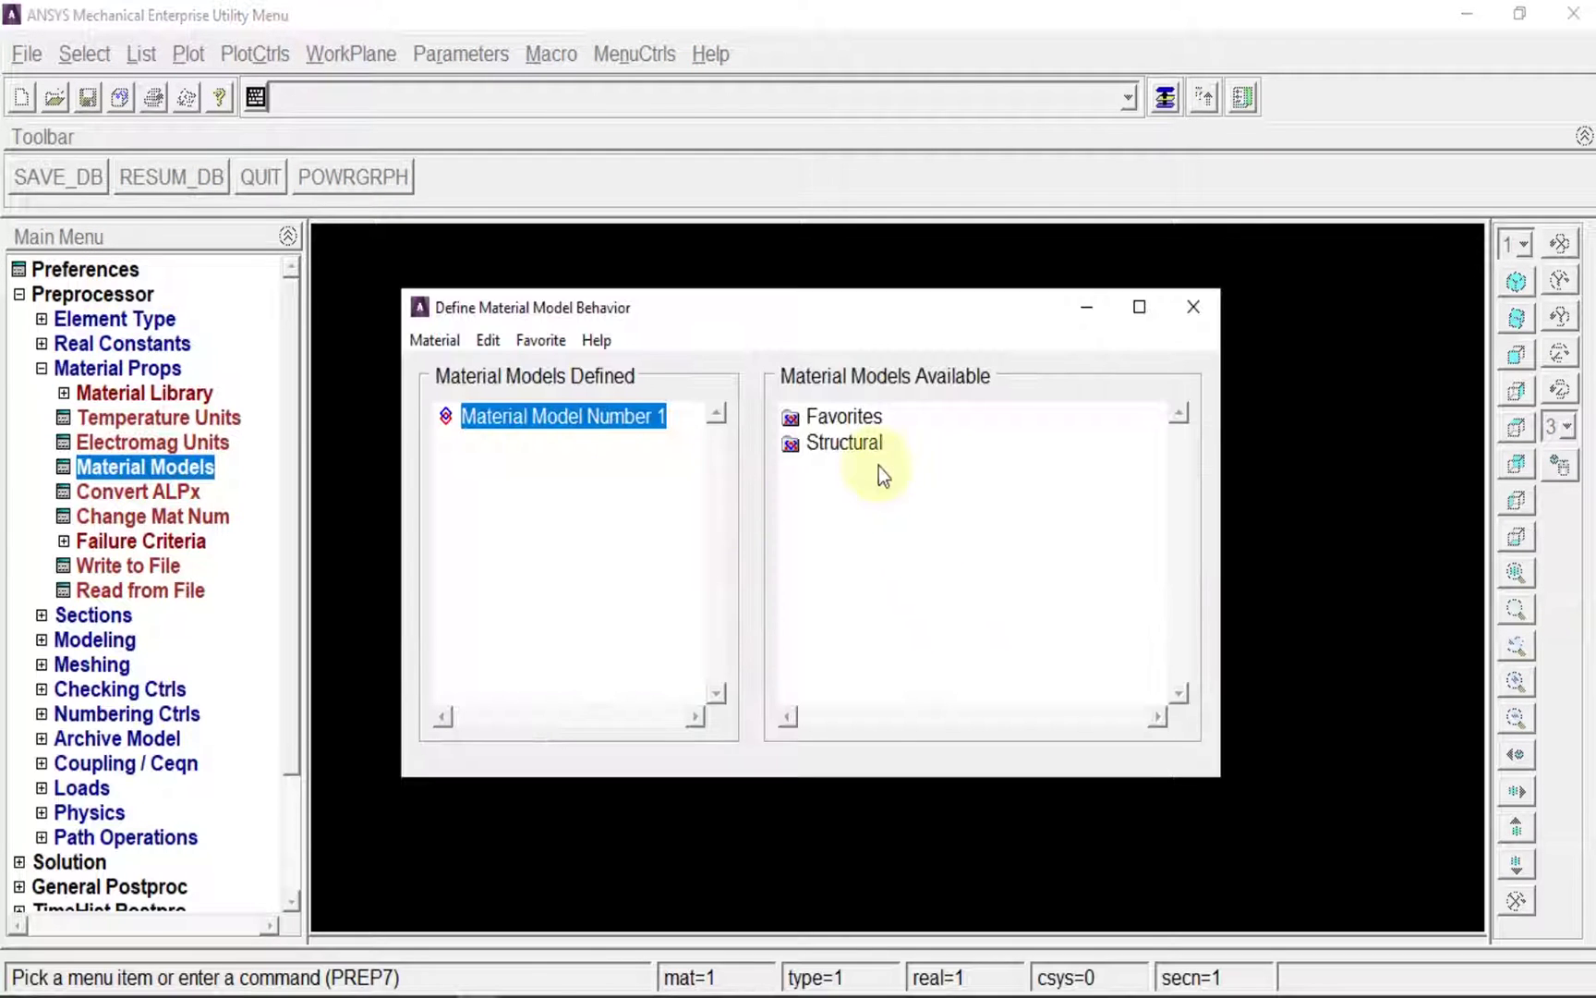
{"action": "double_click", "coordinate": [844, 443]}
{"action": "double_click", "coordinate": [867, 468]}
{"action": "double_click", "coordinate": [905, 495]}
{"action": "double_click", "coordinate": [935, 520]}
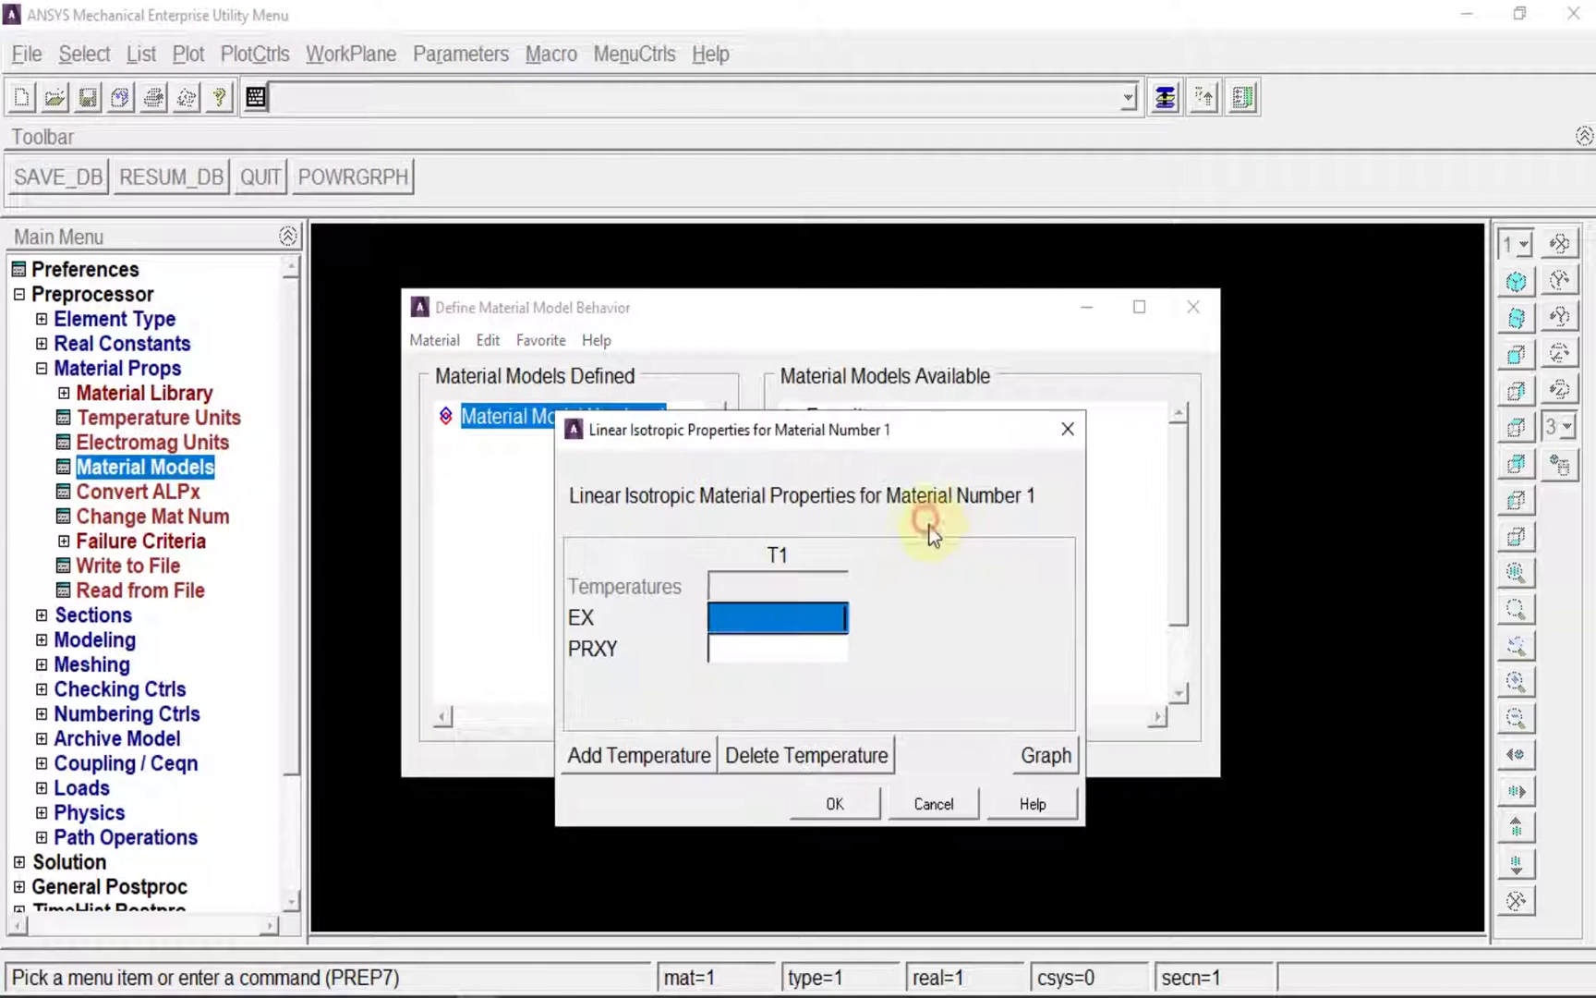
{"action": "type", "text": "210e9"}
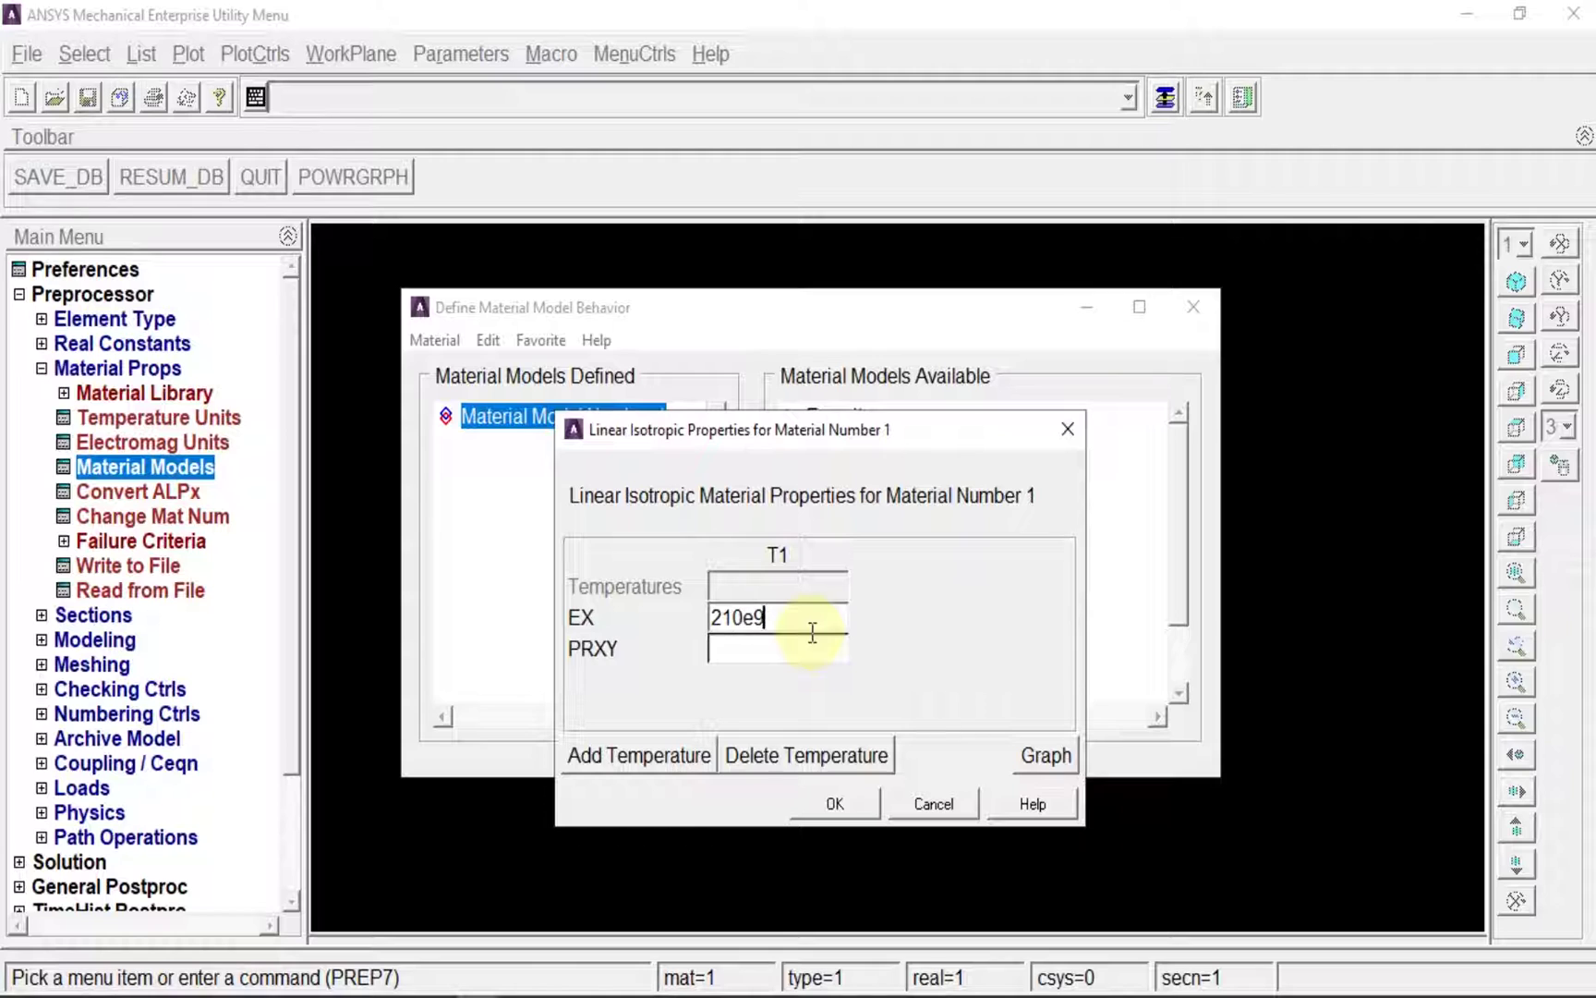
{"action": "key", "text": "Tab"}
{"action": "type", "text": "0.2"}
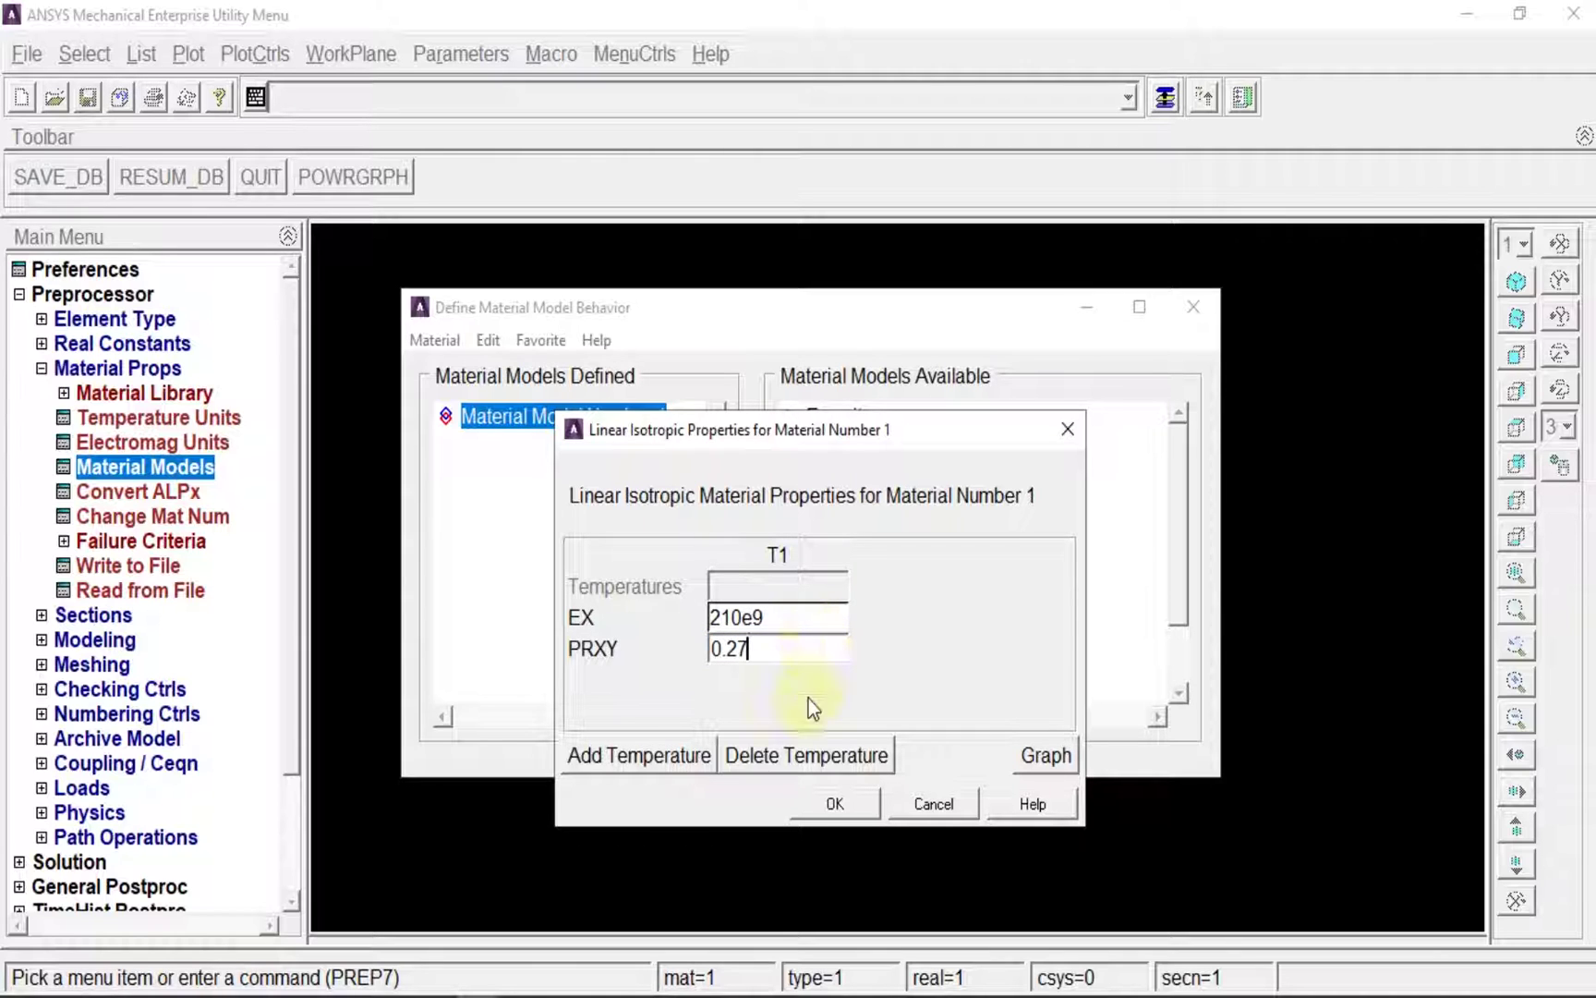
{"action": "left_click", "coordinate": [835, 803]}
{"action": "left_click", "coordinate": [1193, 307]}
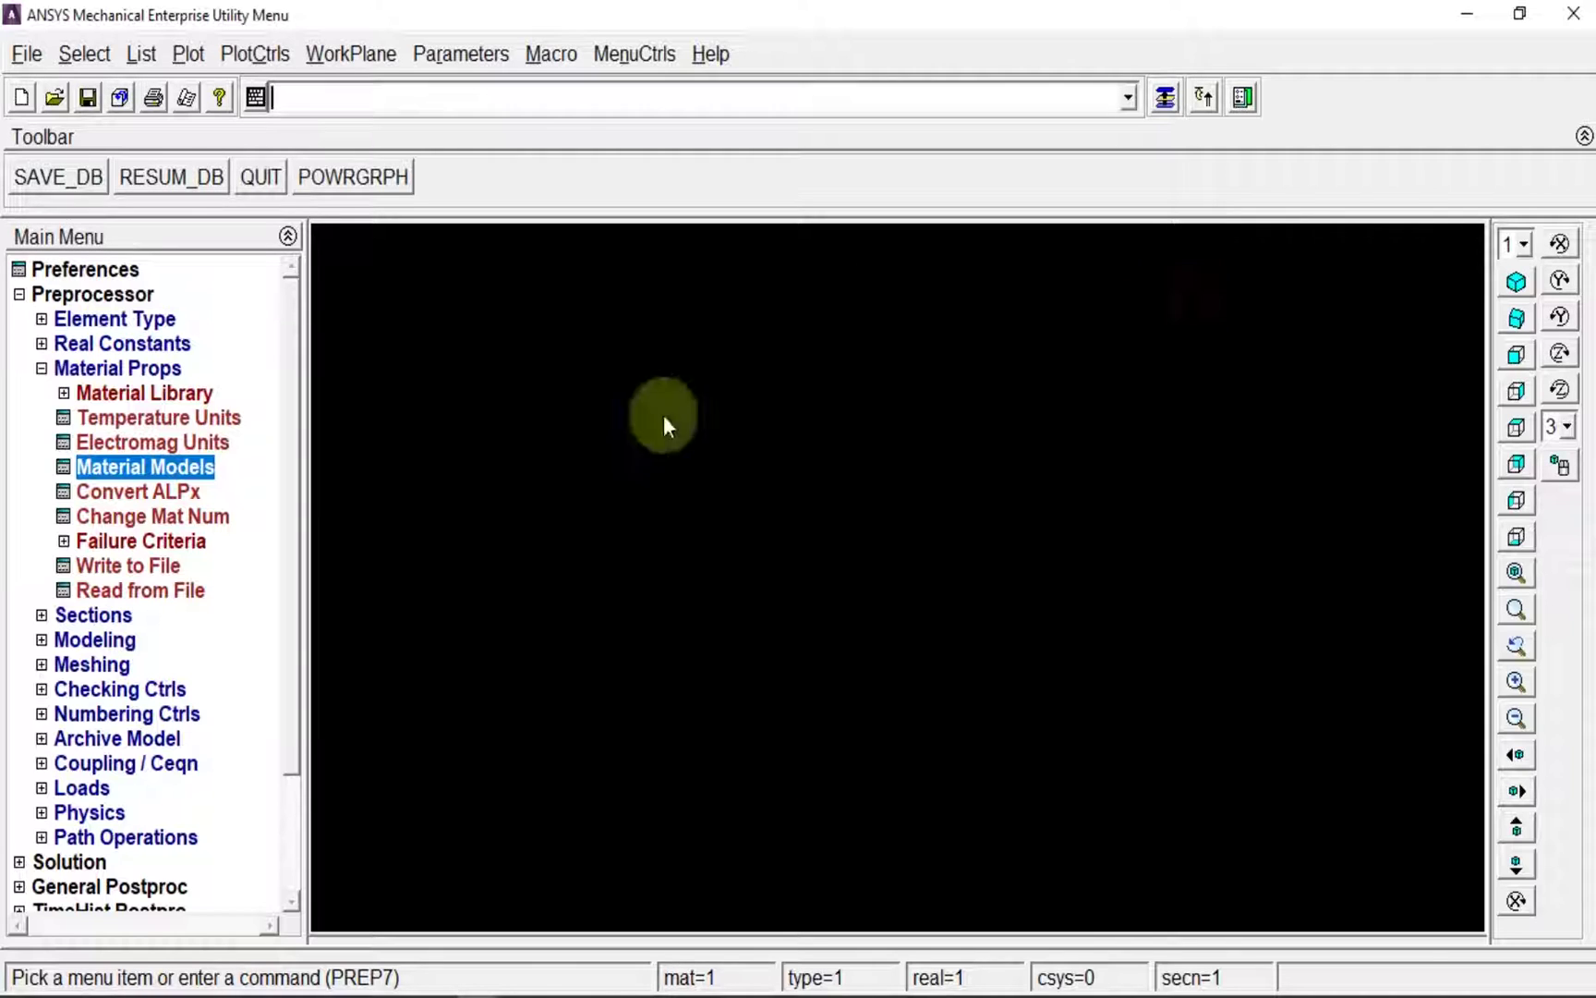
Define a rectangular beam section with B 0.2 and H 0.3, preview it, and replot the graphics window
{"action": "left_click", "coordinate": [104, 618]}
{"action": "left_click", "coordinate": [101, 441]}
{"action": "left_click", "coordinate": [148, 467]}
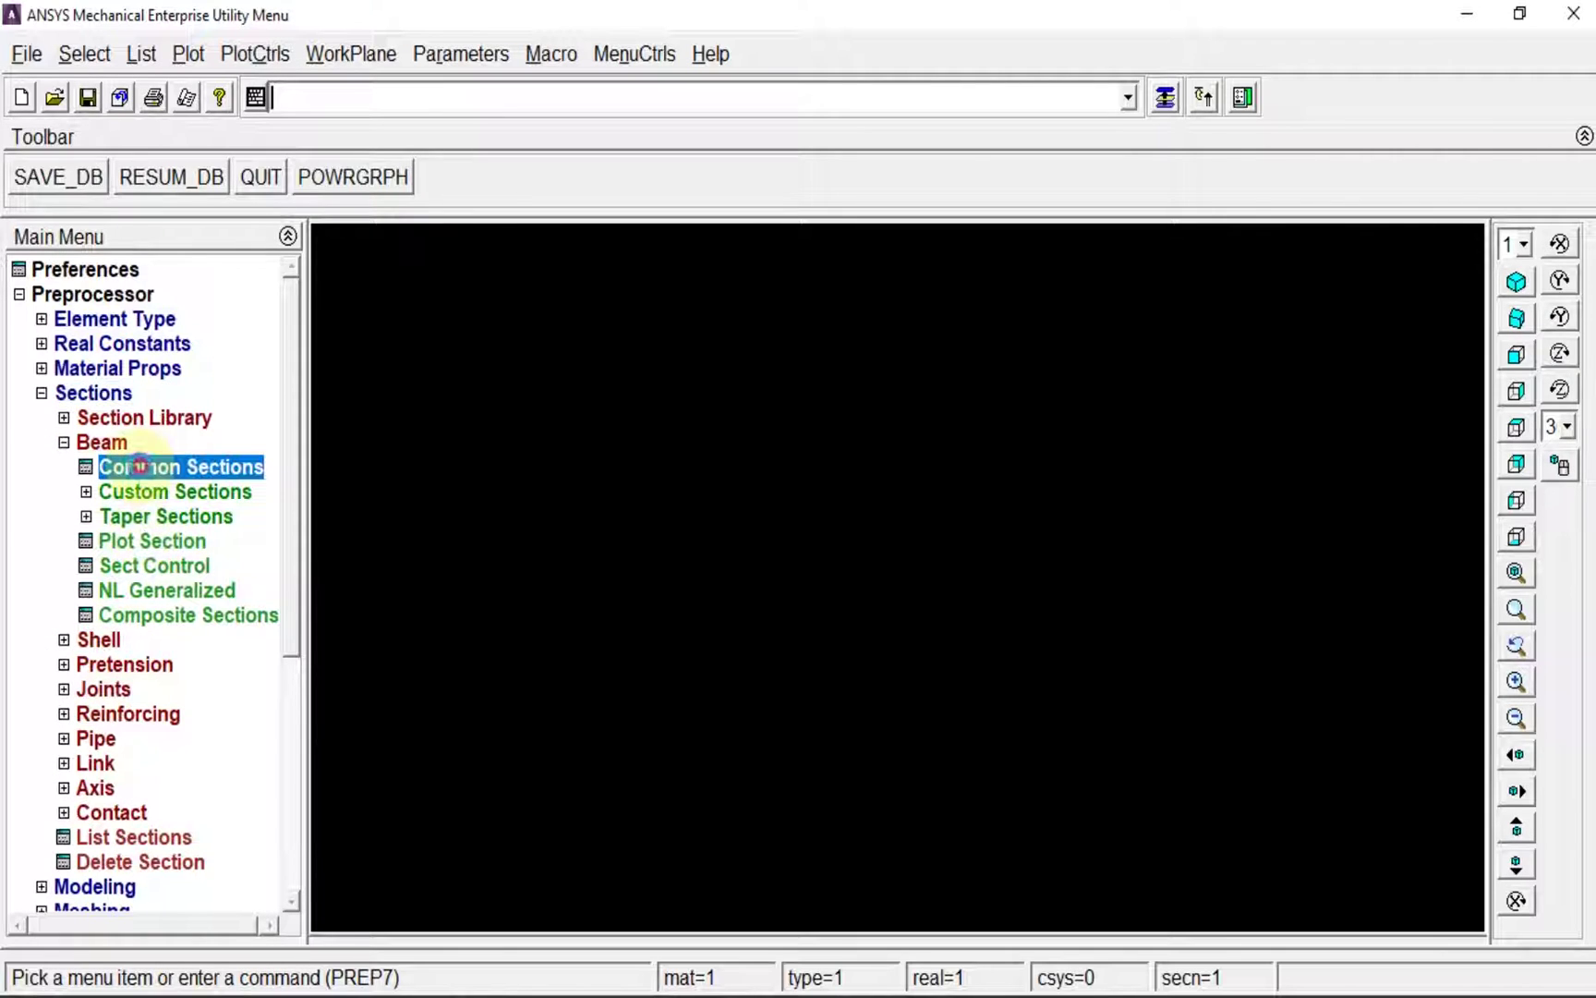
{"action": "double_click", "coordinate": [1427, 449]}
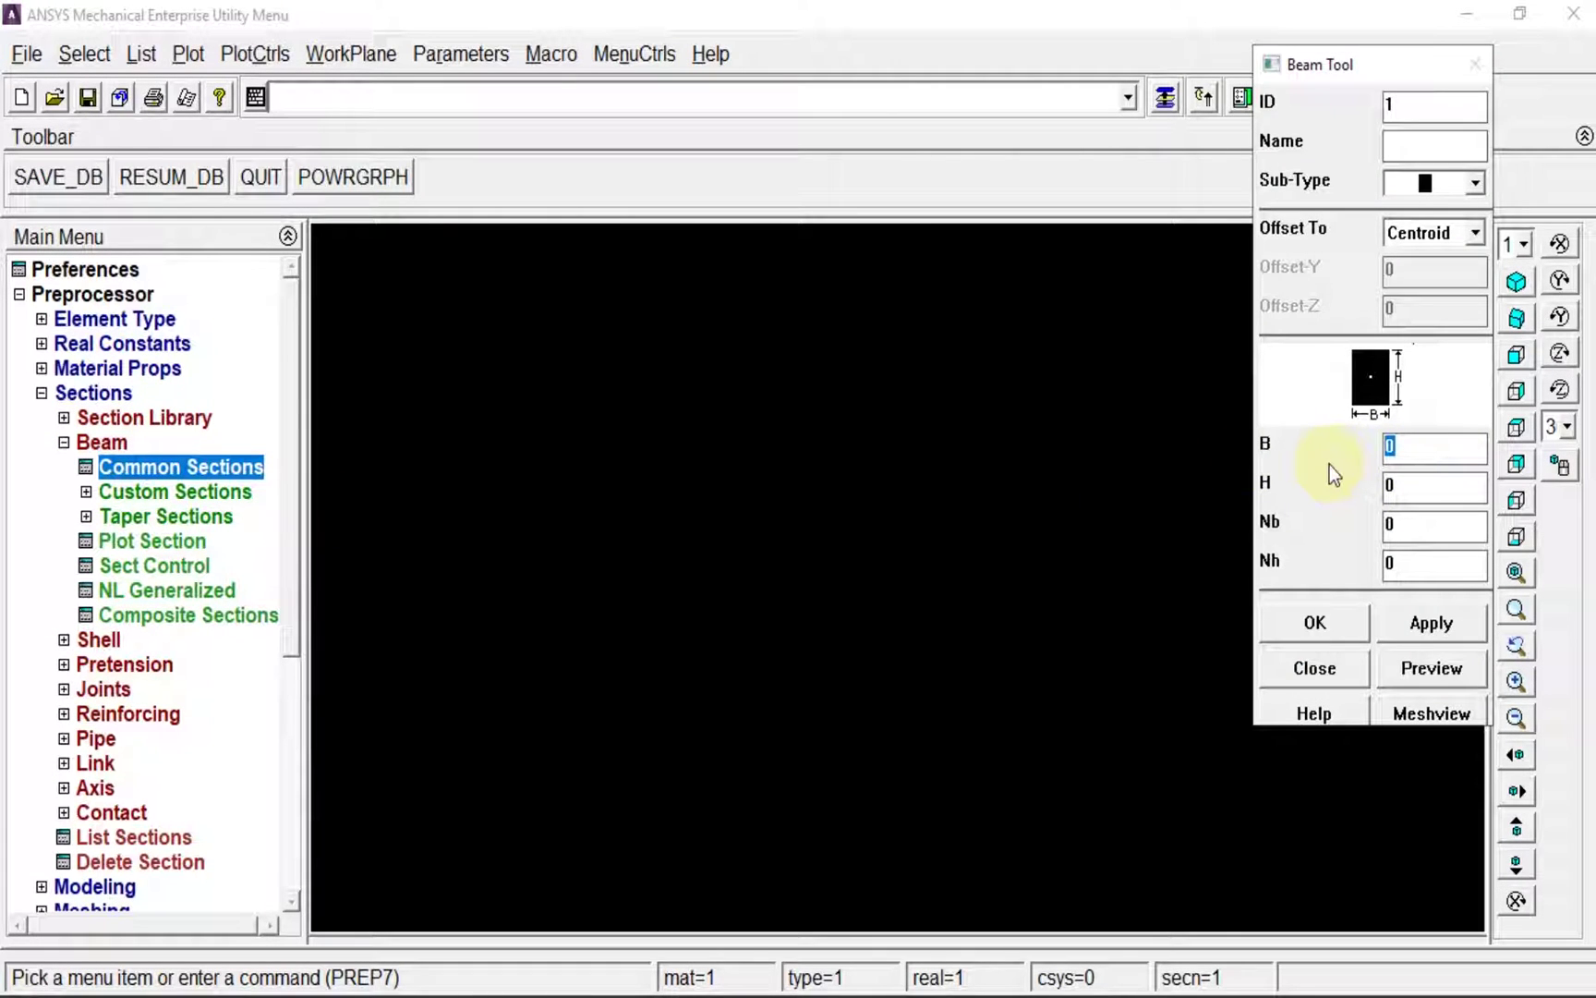
{"action": "type", "text": "0.2"}
{"action": "key", "text": "Tab"}
{"action": "type", "text": "0."}
{"action": "left_click", "coordinate": [1411, 660]}
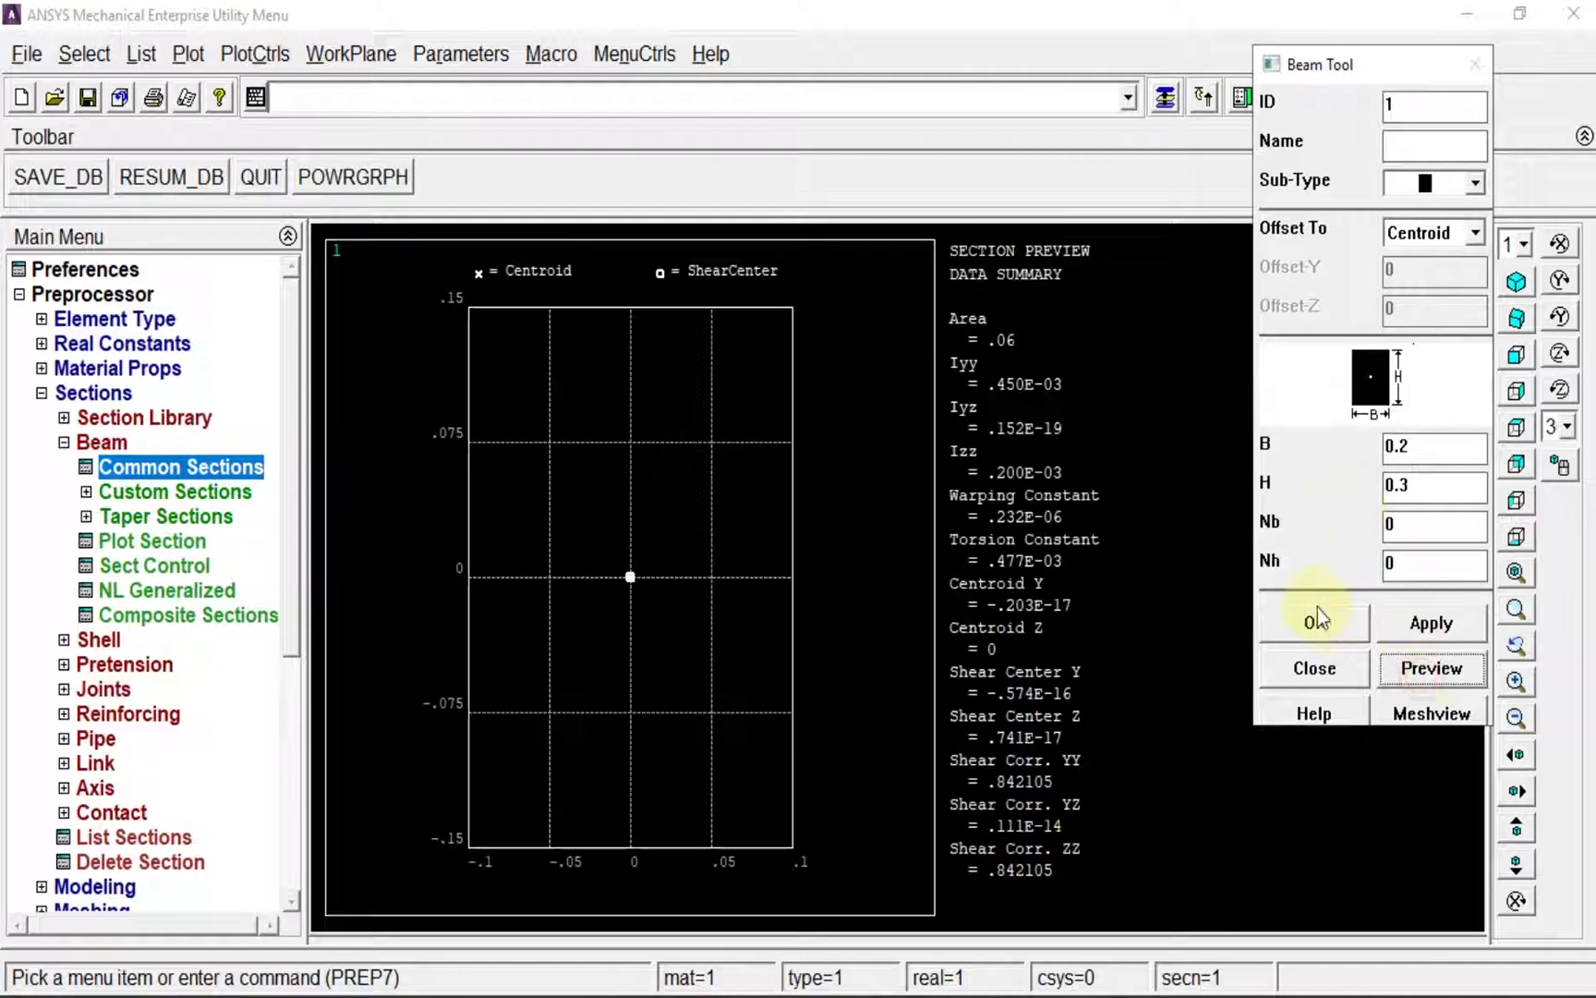
{"action": "left_click", "coordinate": [1315, 622]}
{"action": "right_click", "coordinate": [650, 437]}
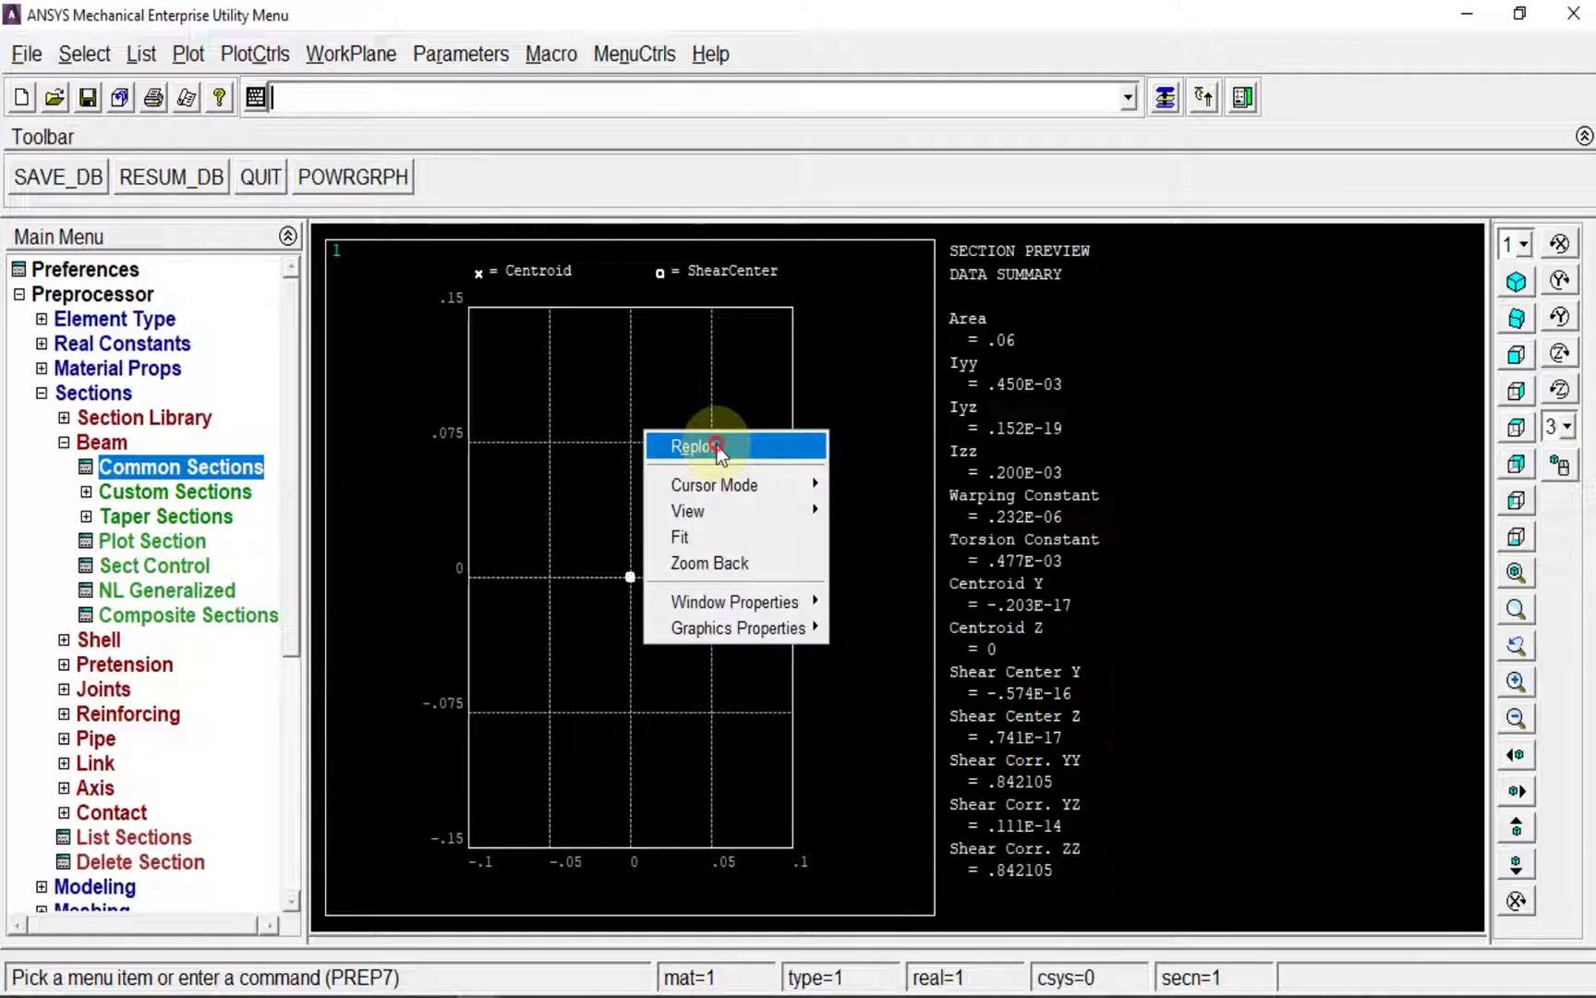
{"action": "left_click", "coordinate": [711, 440]}
Create keypoint 1 at the origin of the active coordinate system
{"action": "left_click", "coordinate": [41, 394]}
{"action": "left_click", "coordinate": [93, 418]}
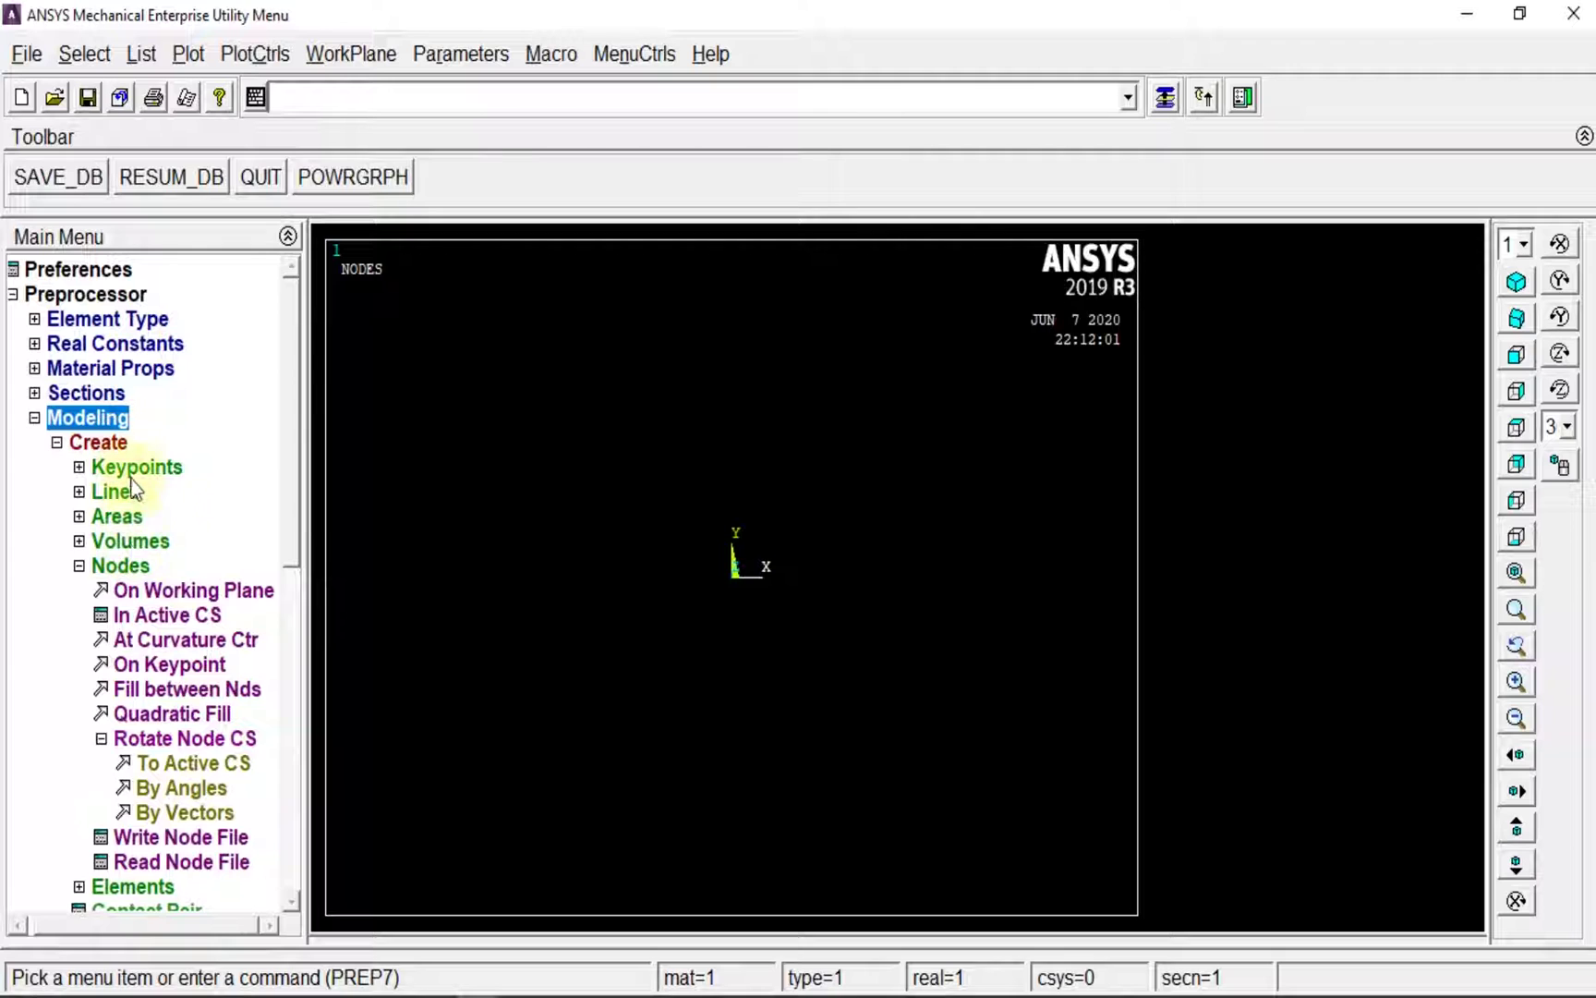
{"action": "left_click", "coordinate": [130, 468]}
{"action": "left_click", "coordinate": [157, 516]}
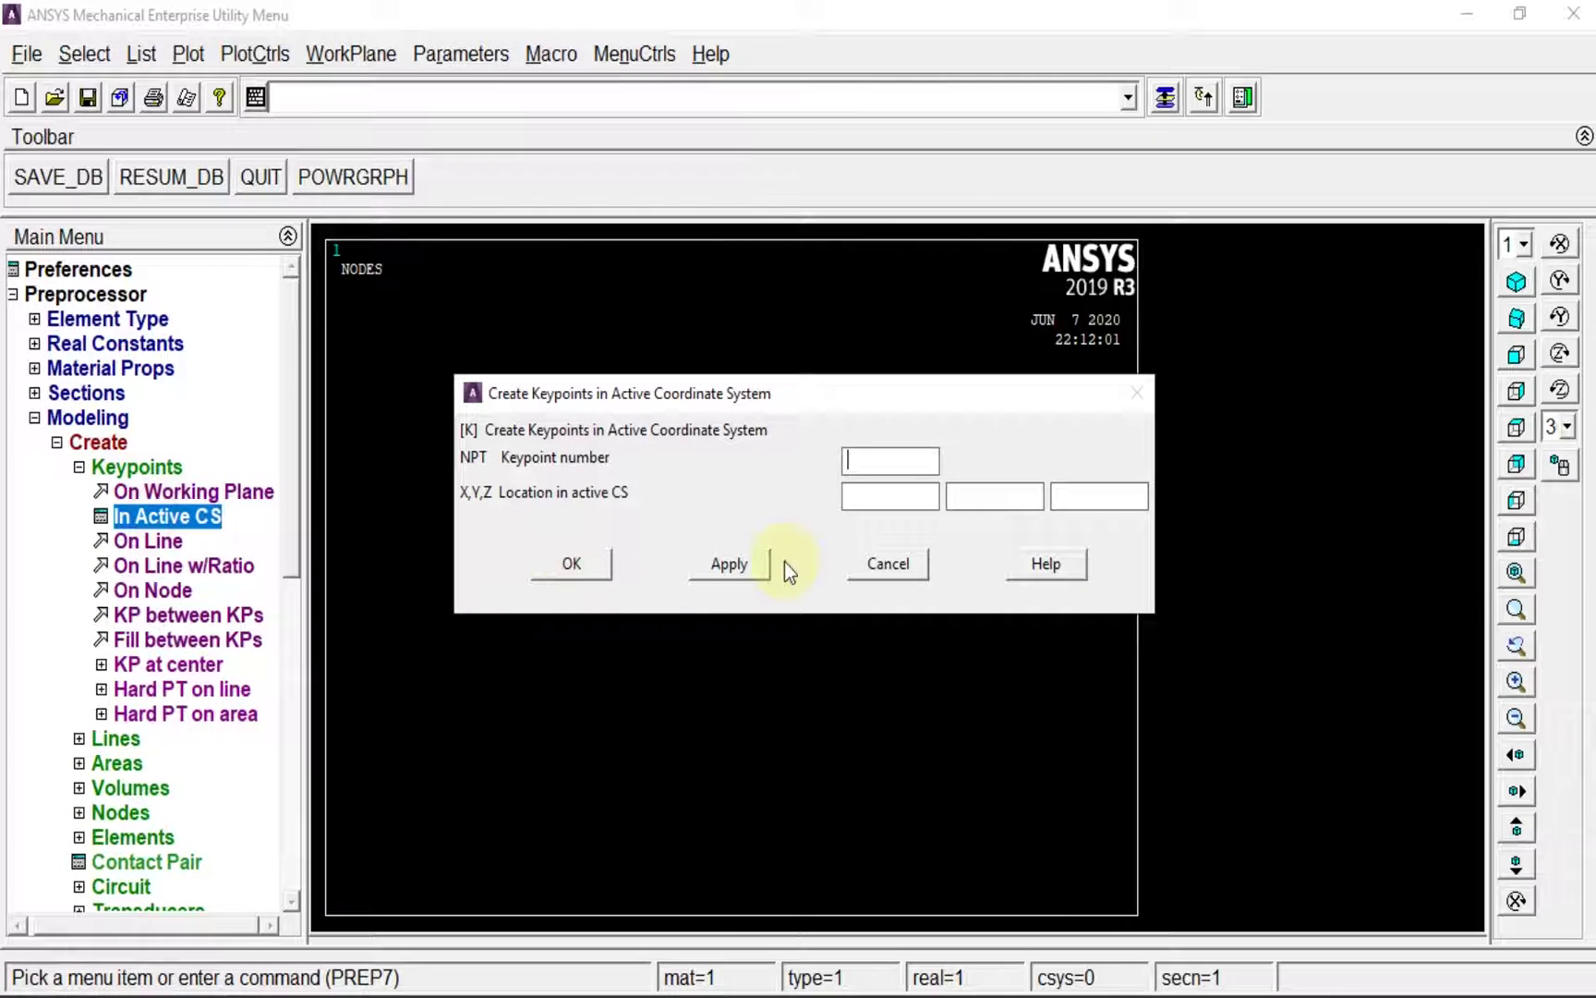
{"action": "type", "text": "1"}
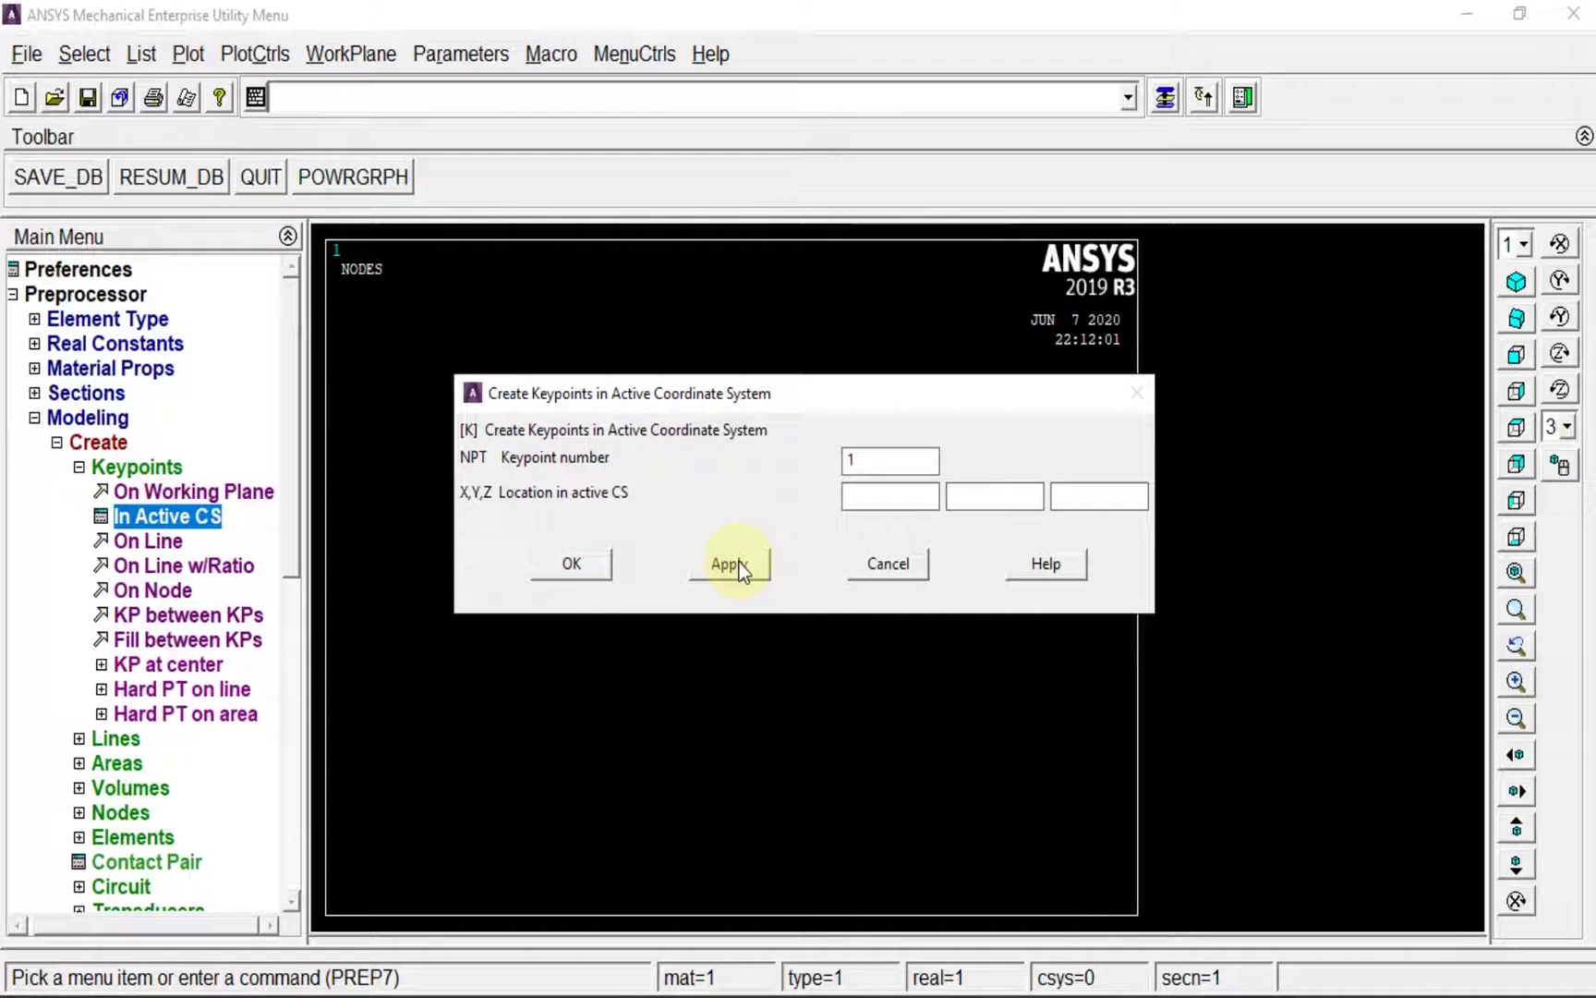
{"action": "left_click", "coordinate": [740, 563]}
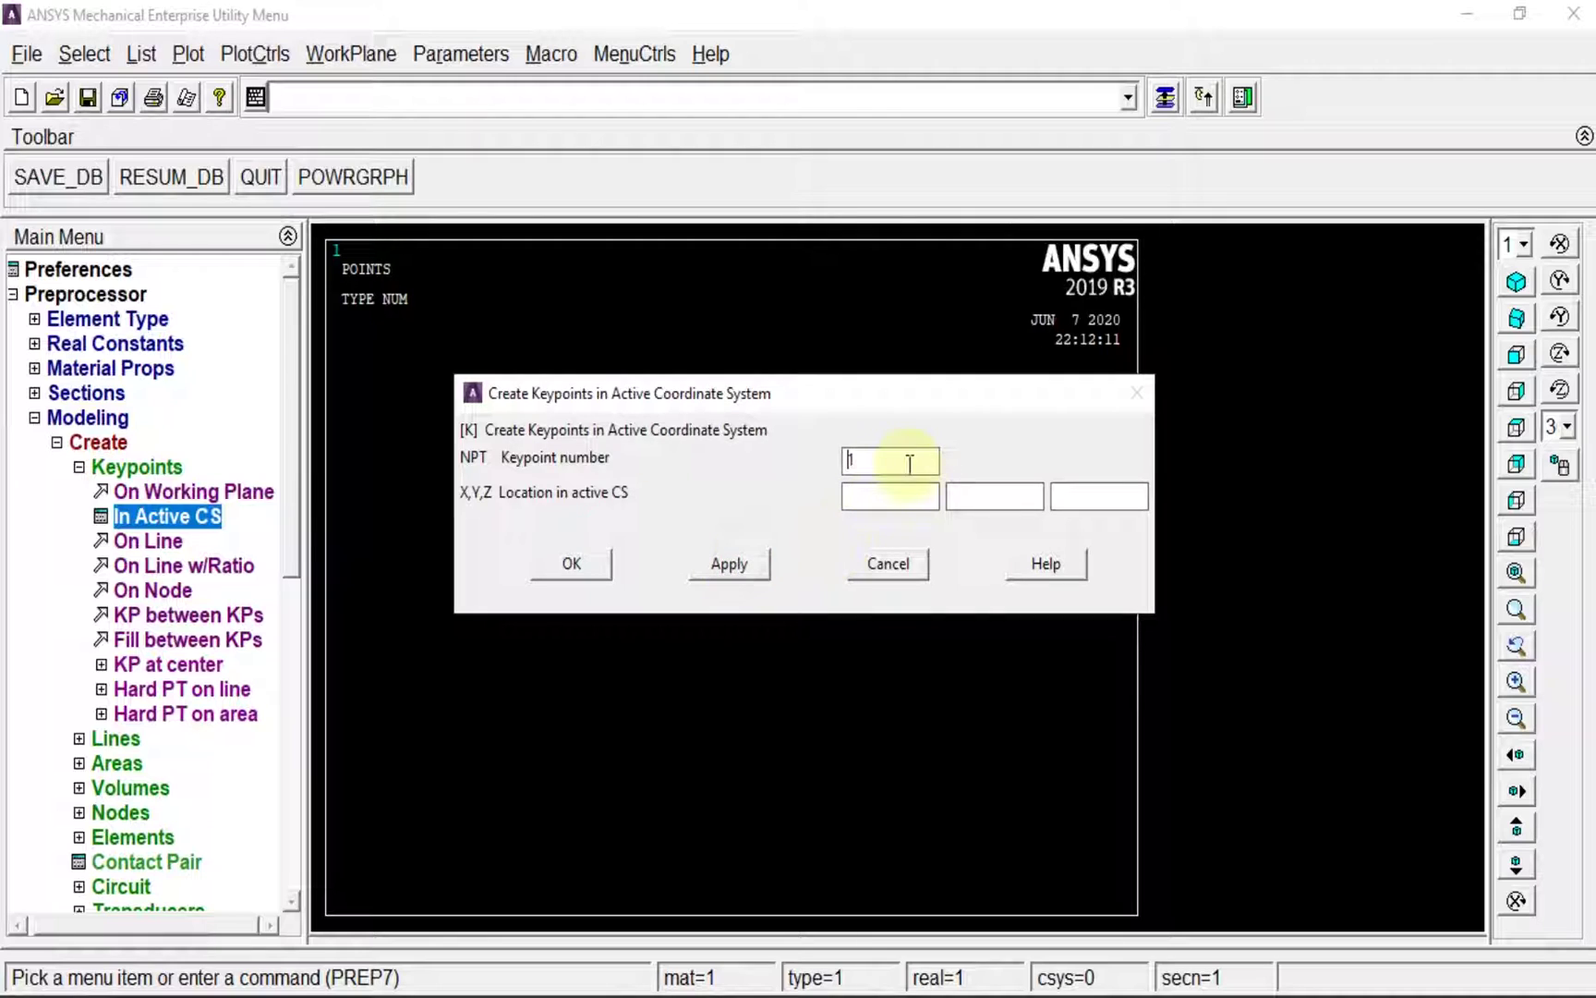
Create keypoint 2 at X = 1 and keypoint 3 at X = 2 in the active coordinate system
{"action": "left_click_drag", "start_coordinate": [910, 459], "coordinate": [827, 464]}
{"action": "type", "text": "2"}
{"action": "left_click", "coordinate": [888, 497]}
{"action": "type", "text": "1"}
{"action": "left_click", "coordinate": [730, 566]}
{"action": "left_click_drag", "start_coordinate": [915, 459], "coordinate": [820, 510]}
{"action": "type", "text": "32"}
{"action": "left_click", "coordinate": [767, 565]}
Create keypoint 4 at X = 3 and keypoint 5 at X = 4 in the active coordinate system
{"action": "left_click", "coordinate": [846, 459]}
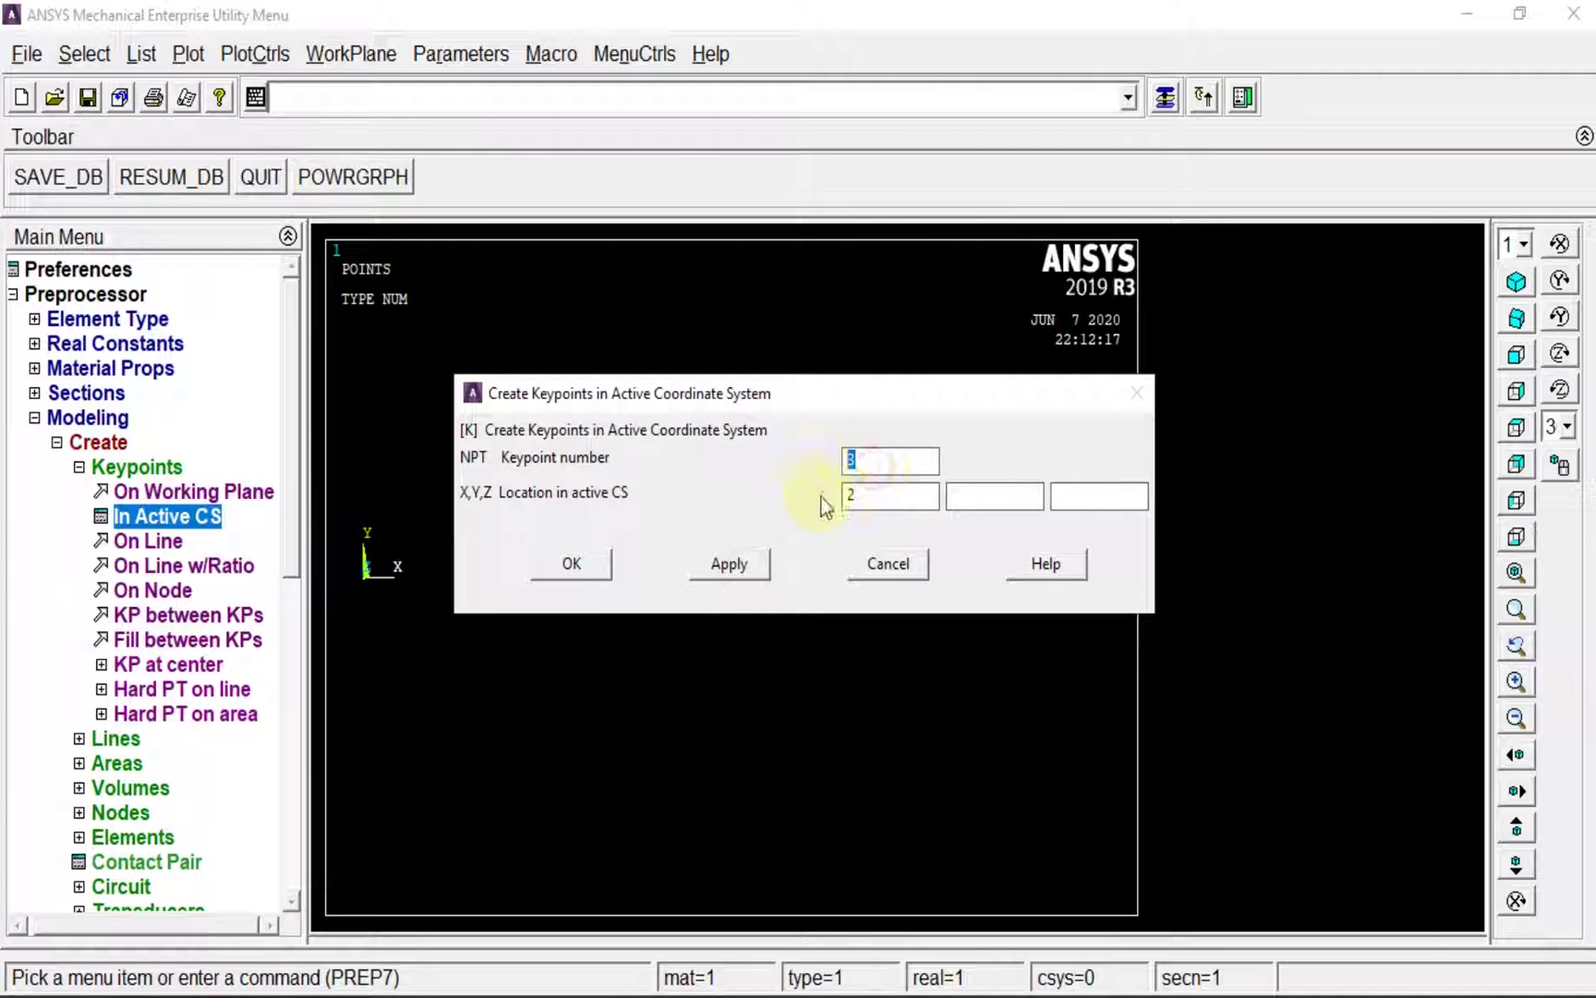
{"action": "type", "text": "4"}
{"action": "double_click", "coordinate": [850, 494]}
{"action": "type", "text": "3"}
{"action": "left_click", "coordinate": [730, 565]}
{"action": "double_click", "coordinate": [852, 459]}
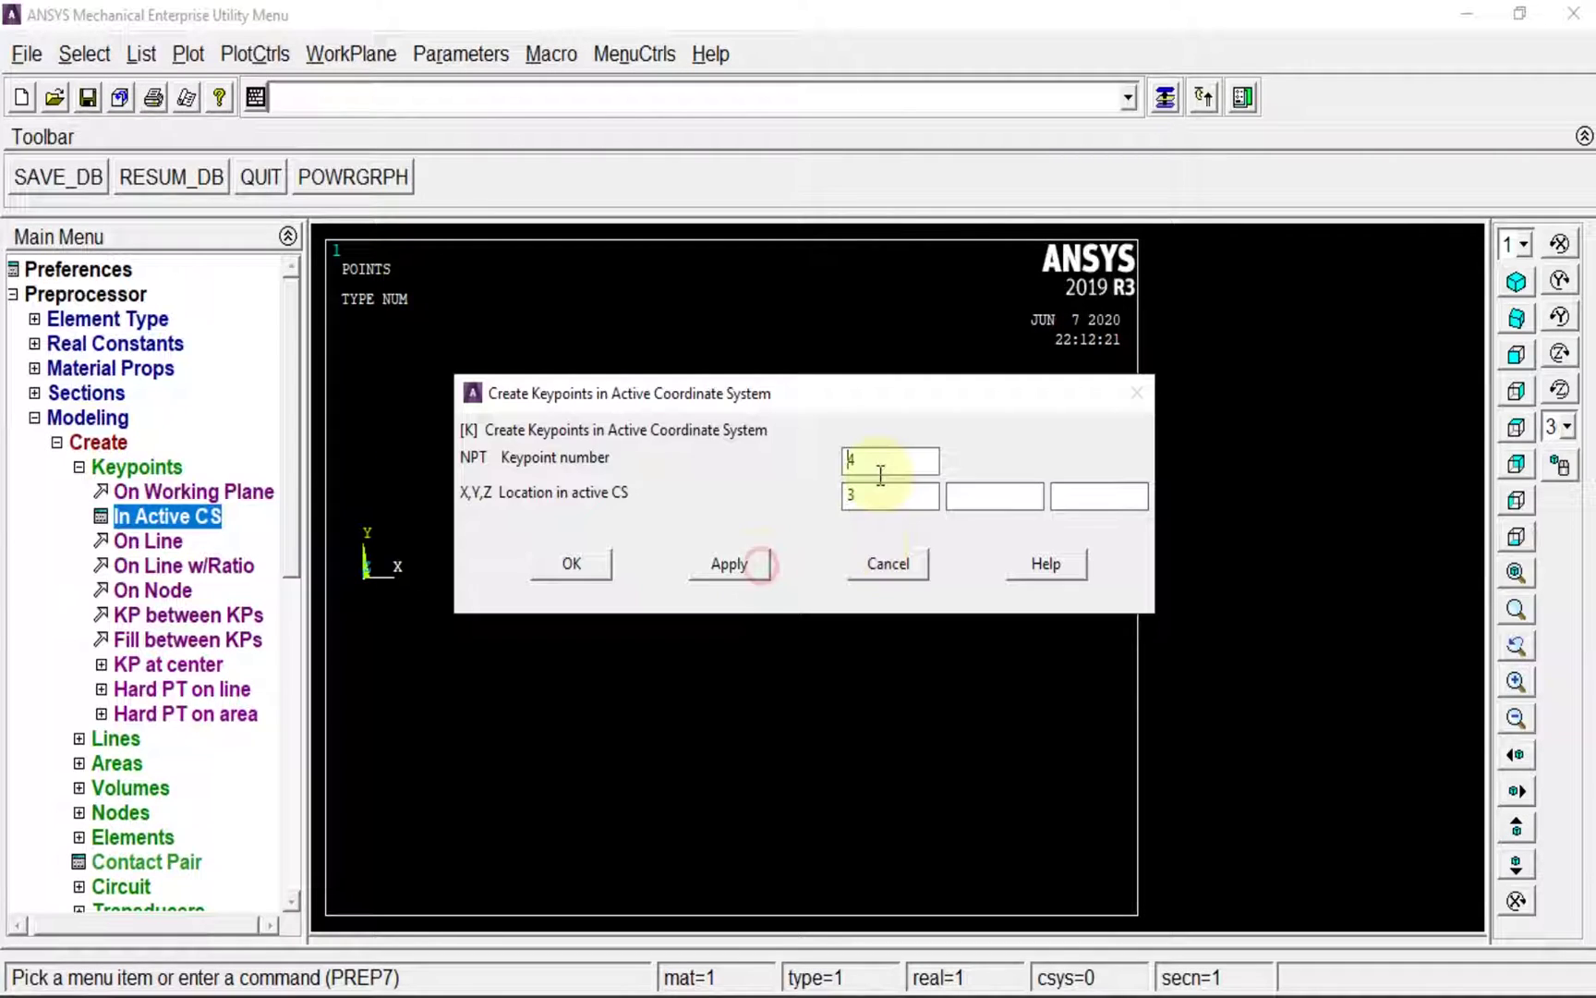
{"action": "type", "text": "5"}
{"action": "double_click", "coordinate": [850, 495]}
{"action": "type", "text": "4"}
{"action": "left_click", "coordinate": [573, 565]}
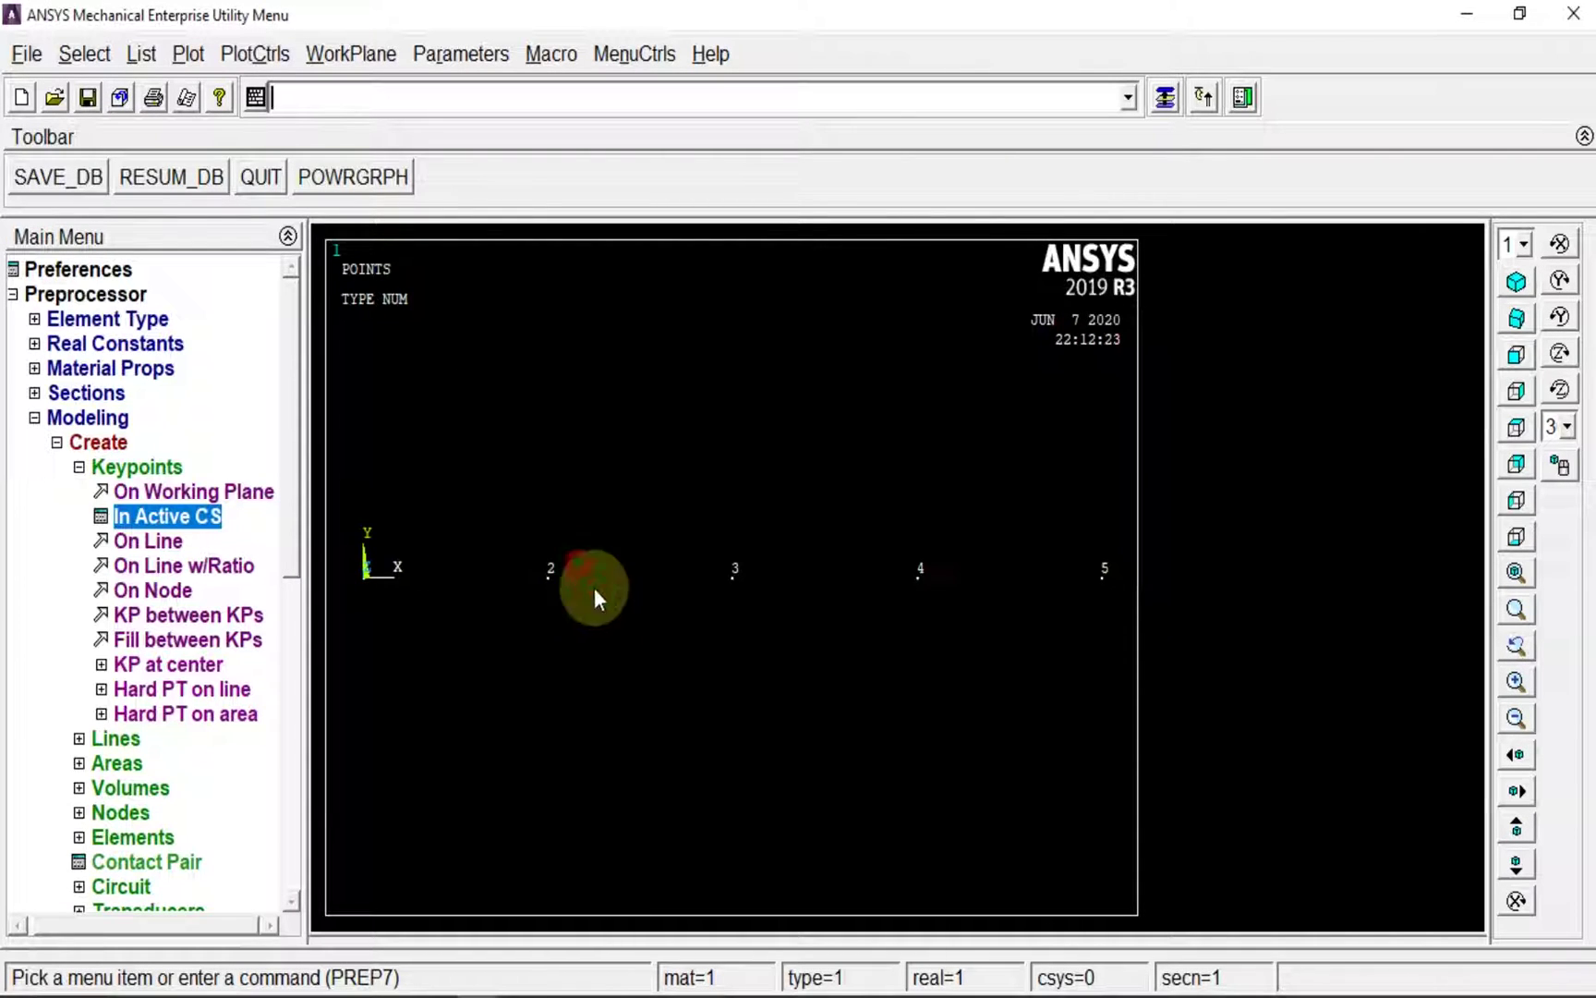
Connect keypoints 1 through 5 in sequence with four straight lines
{"action": "left_click", "coordinate": [80, 467]}
{"action": "left_click", "coordinate": [113, 493]}
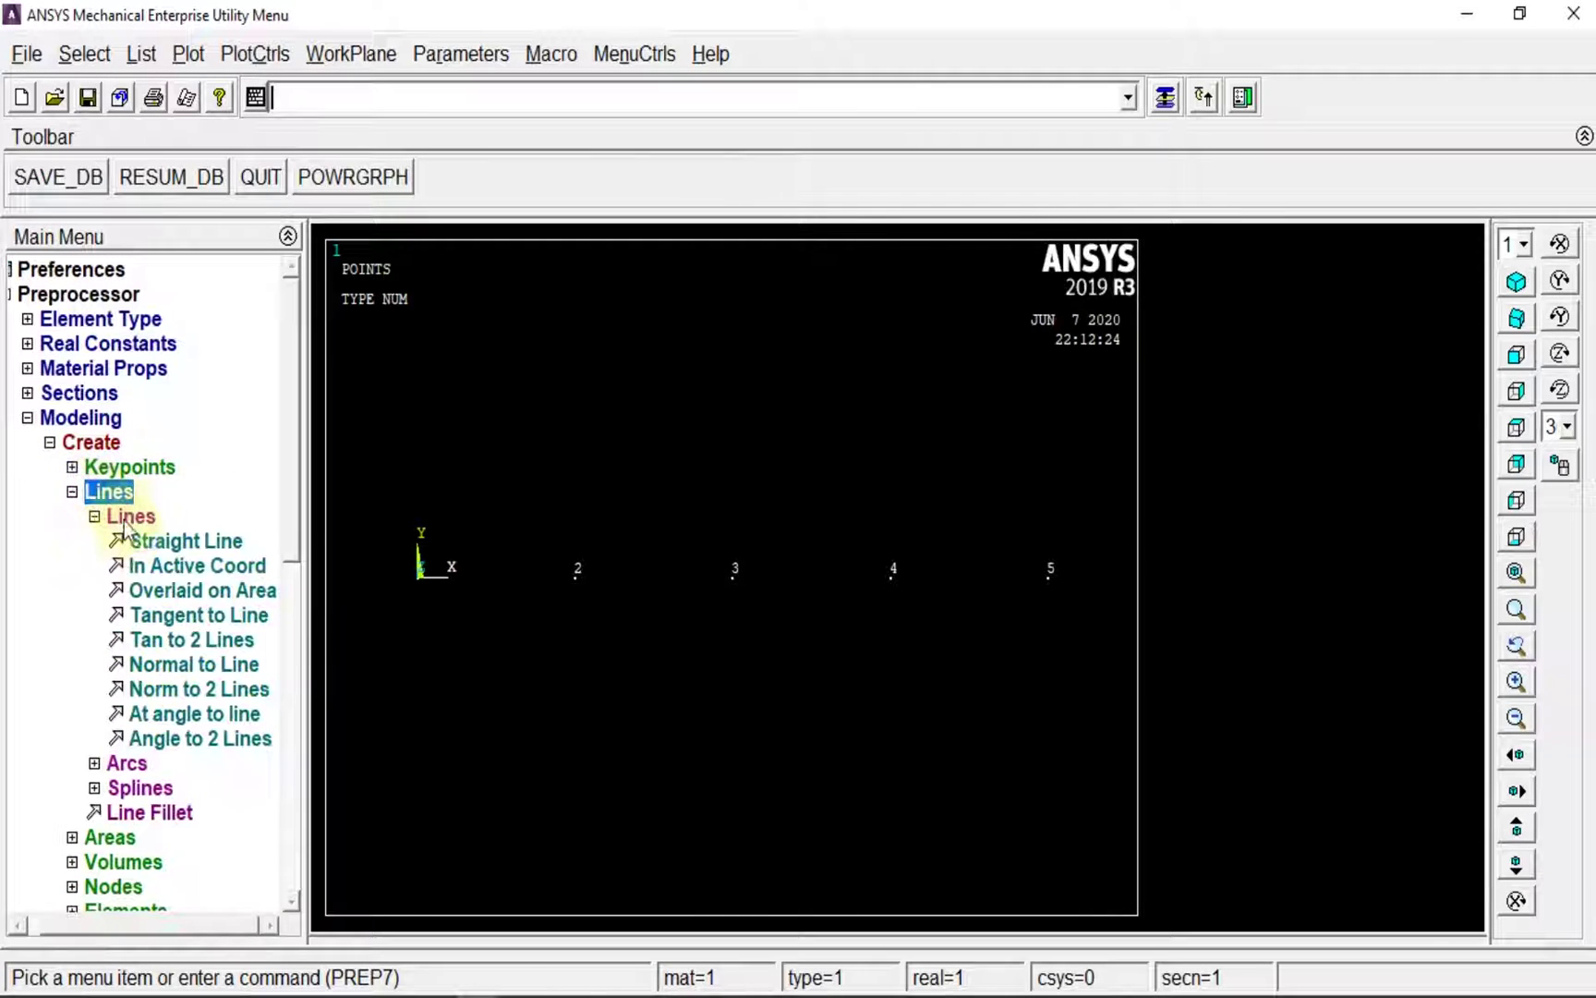
{"action": "left_click", "coordinate": [175, 540]}
{"action": "left_click", "coordinate": [434, 589]}
{"action": "left_click", "coordinate": [586, 617]}
{"action": "left_click", "coordinate": [733, 617]}
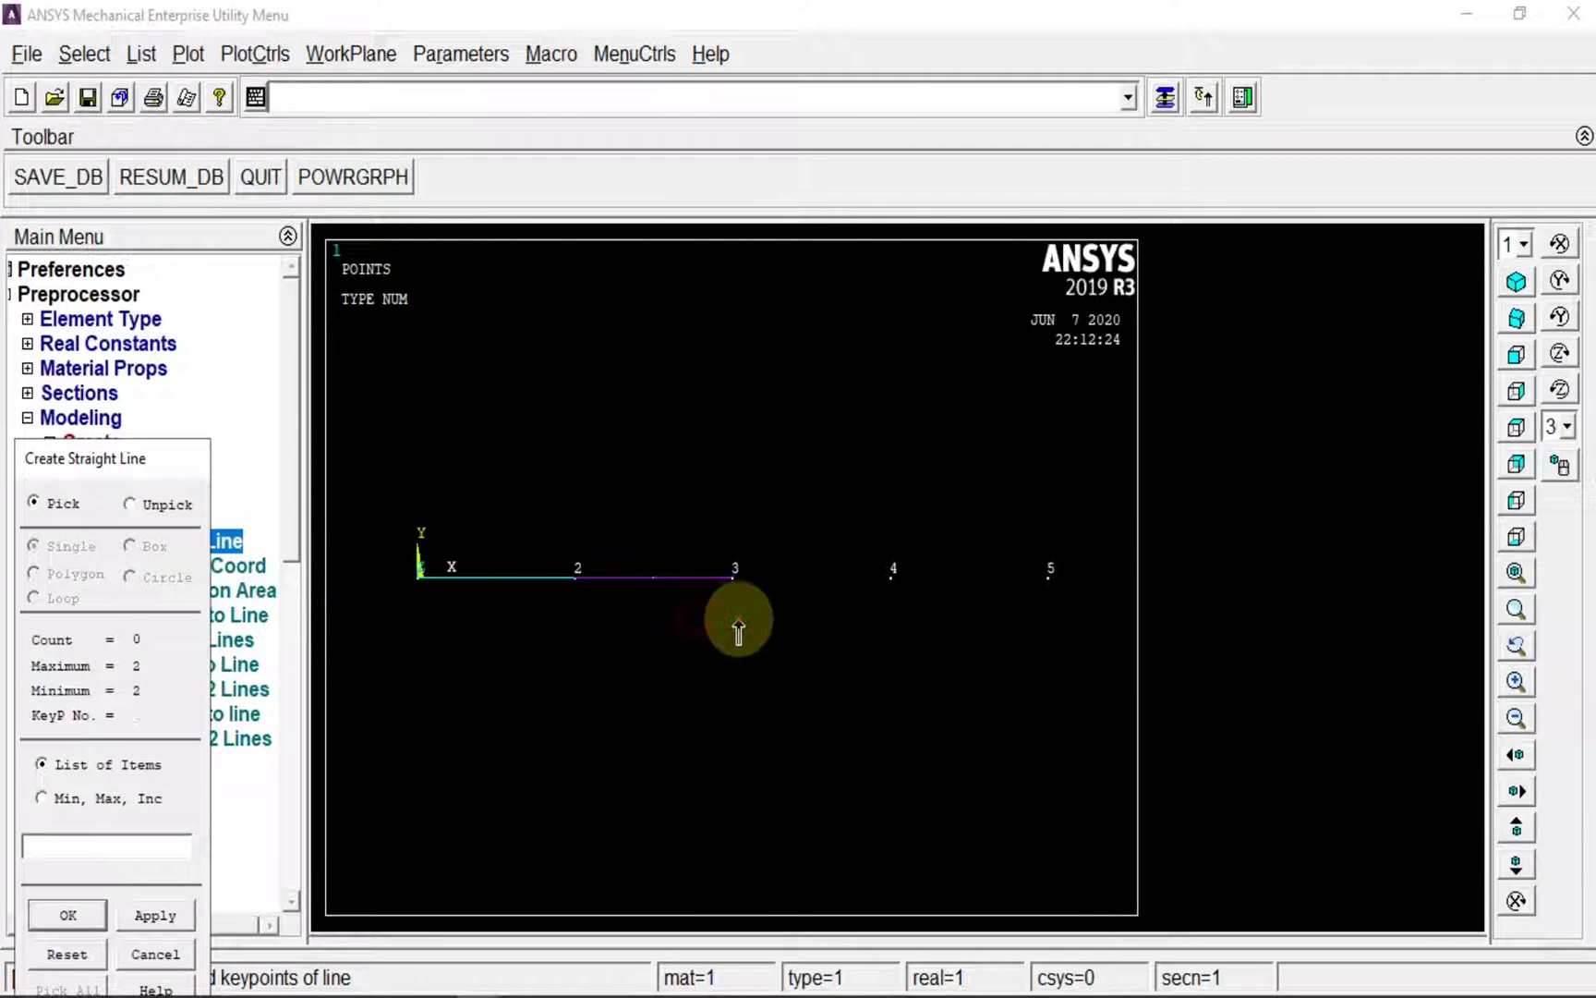
{"action": "left_click", "coordinate": [893, 621]}
{"action": "left_click", "coordinate": [1061, 618]}
{"action": "left_click", "coordinate": [135, 943]}
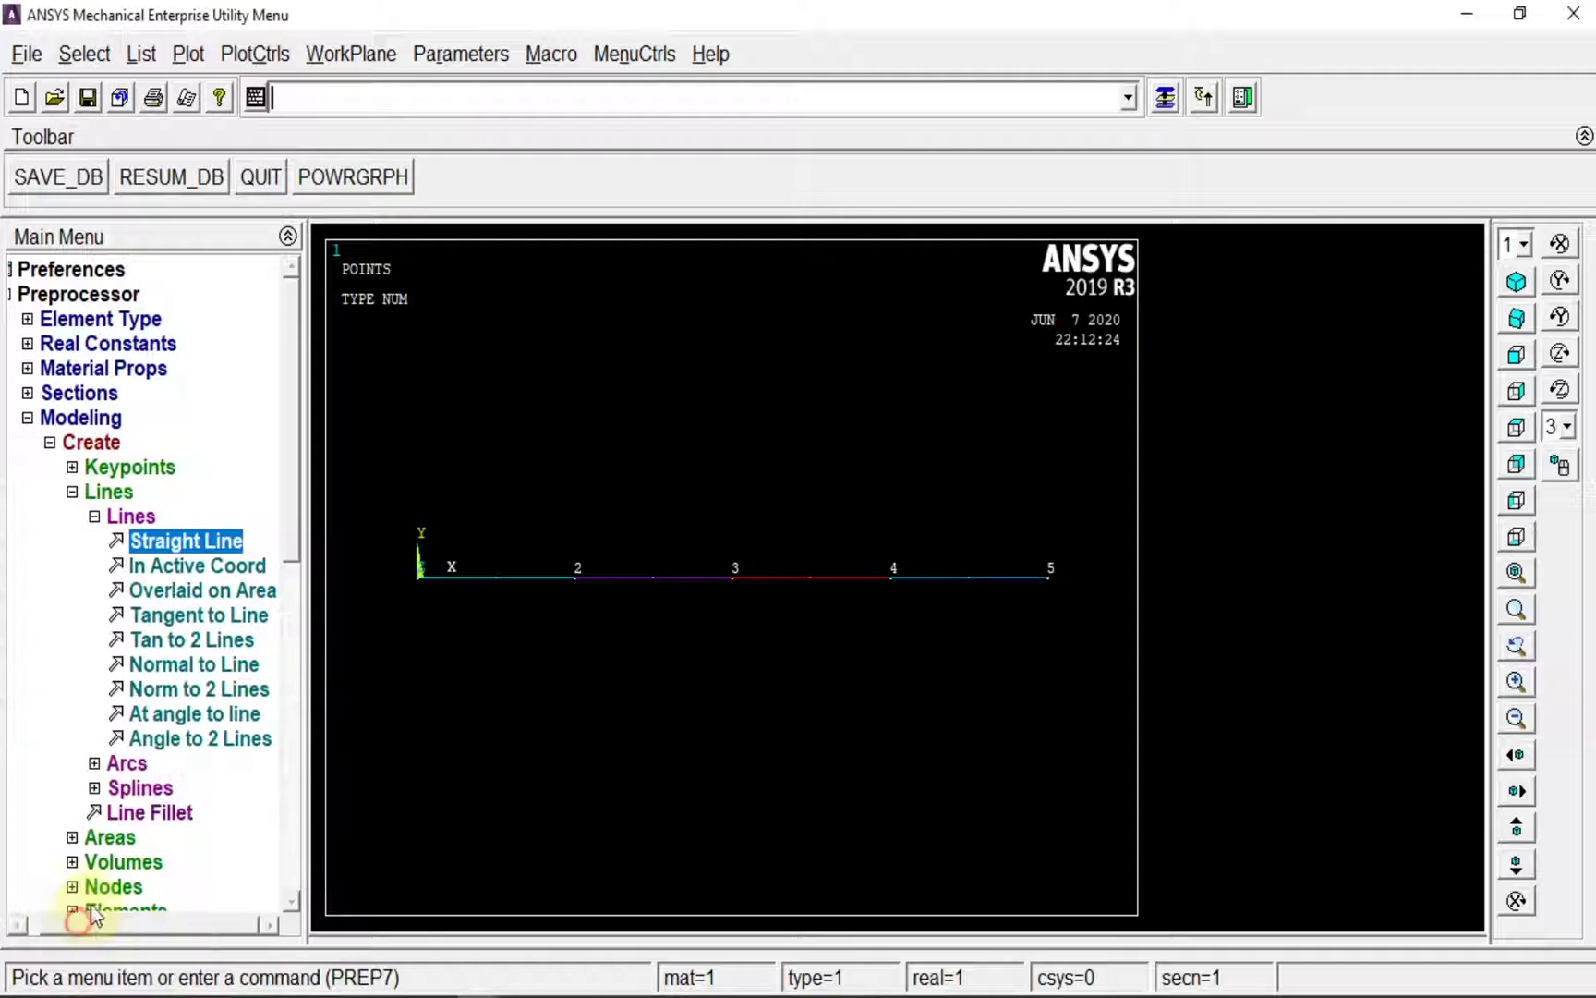
Set the number of element divisions to 10 on all lines
{"action": "left_click", "coordinate": [81, 492]}
{"action": "left_click", "coordinate": [62, 446]}
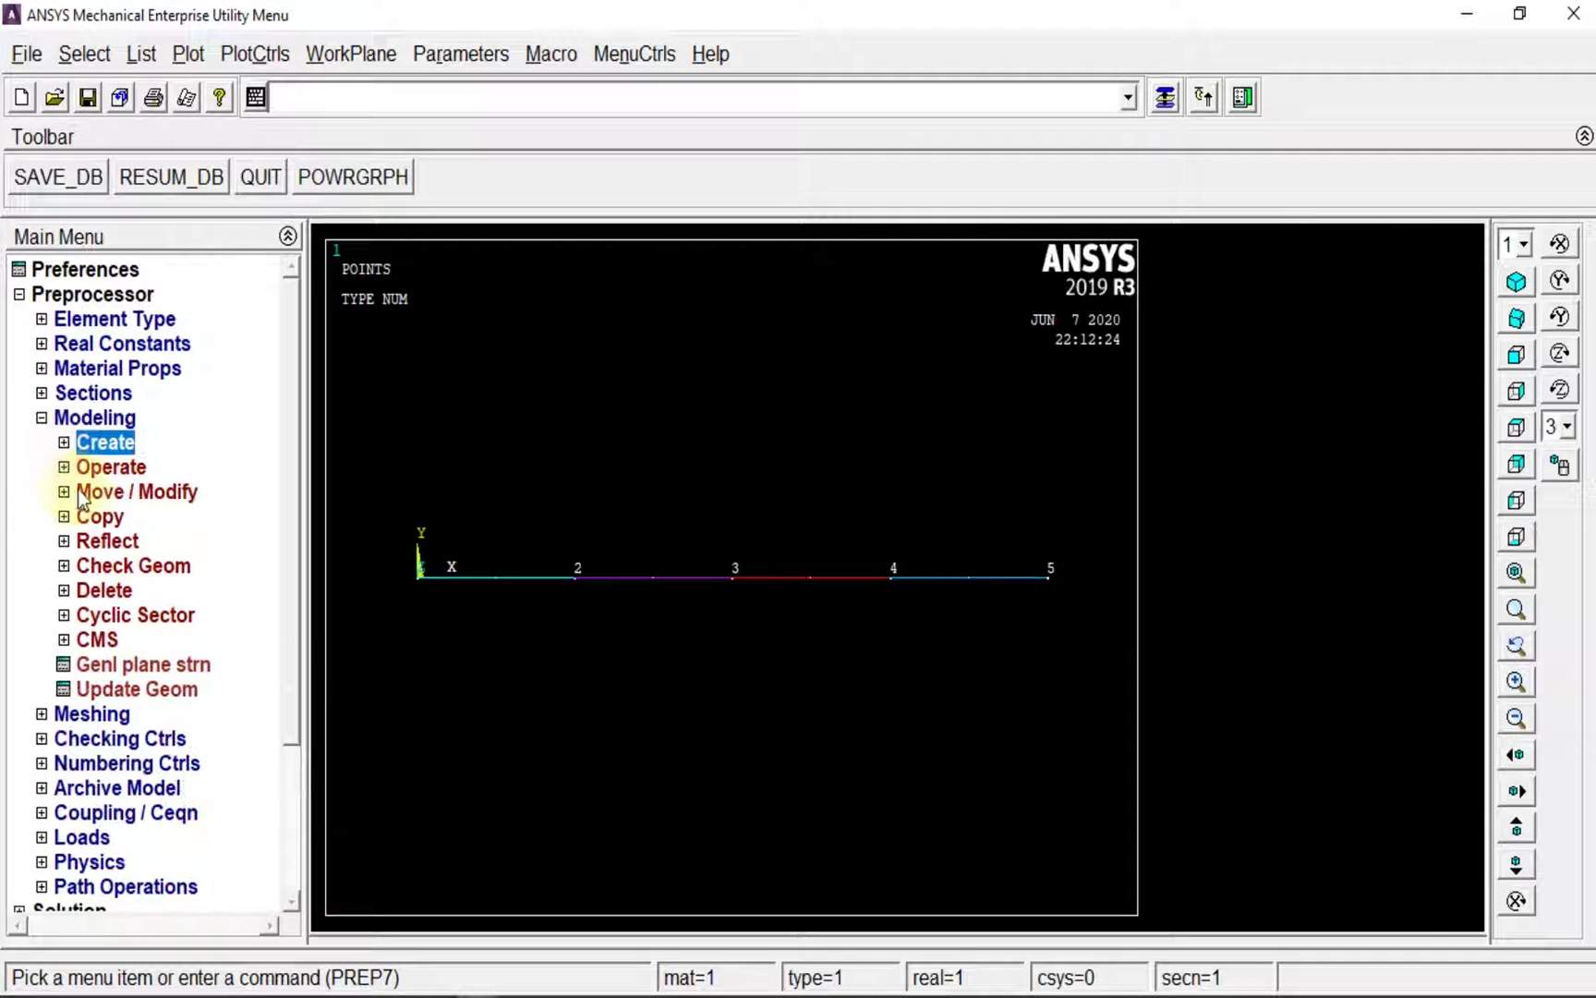
{"action": "left_click", "coordinate": [85, 712]}
{"action": "left_click", "coordinate": [125, 517]}
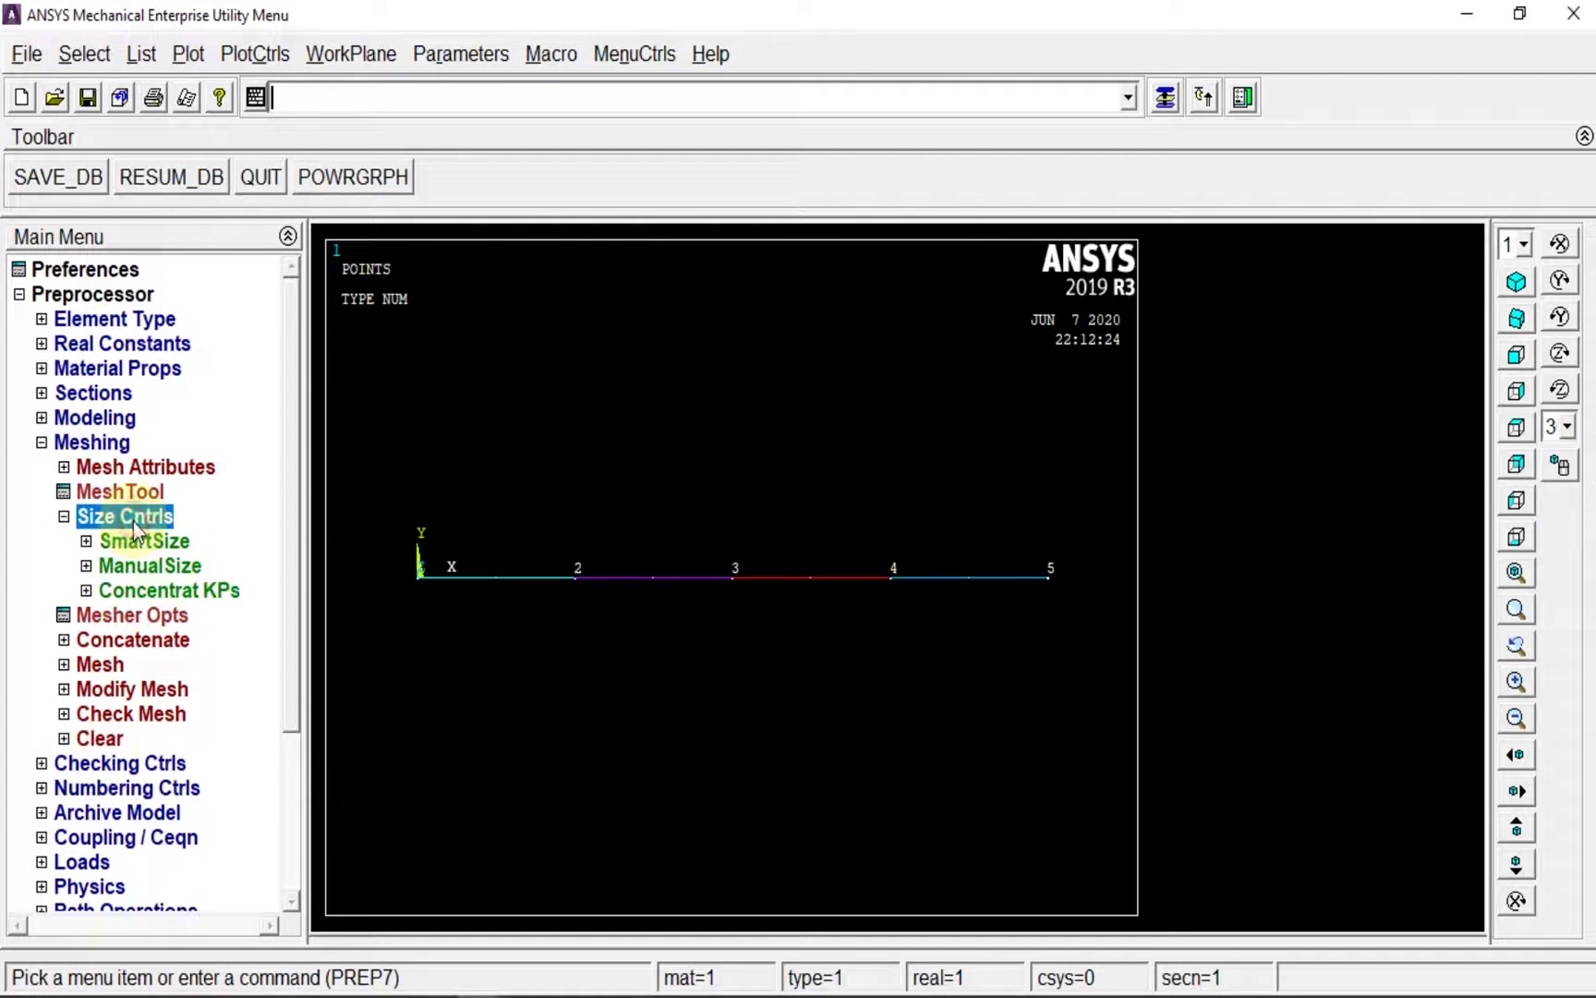
{"action": "left_click", "coordinate": [134, 570]}
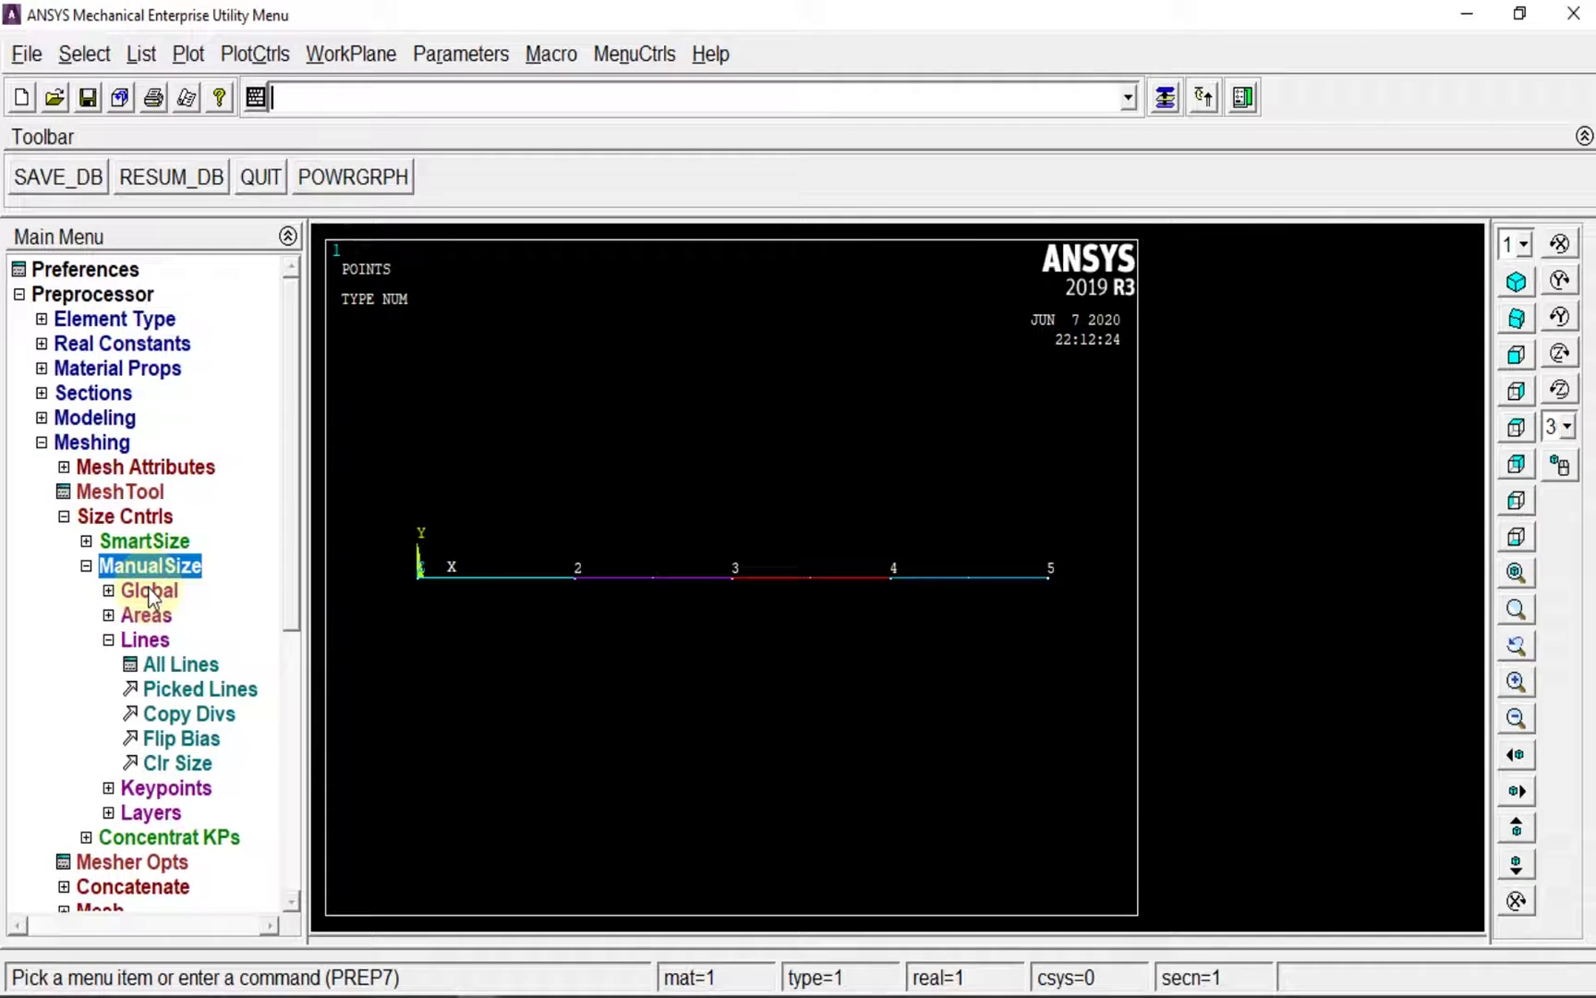
{"action": "left_click", "coordinate": [171, 666]}
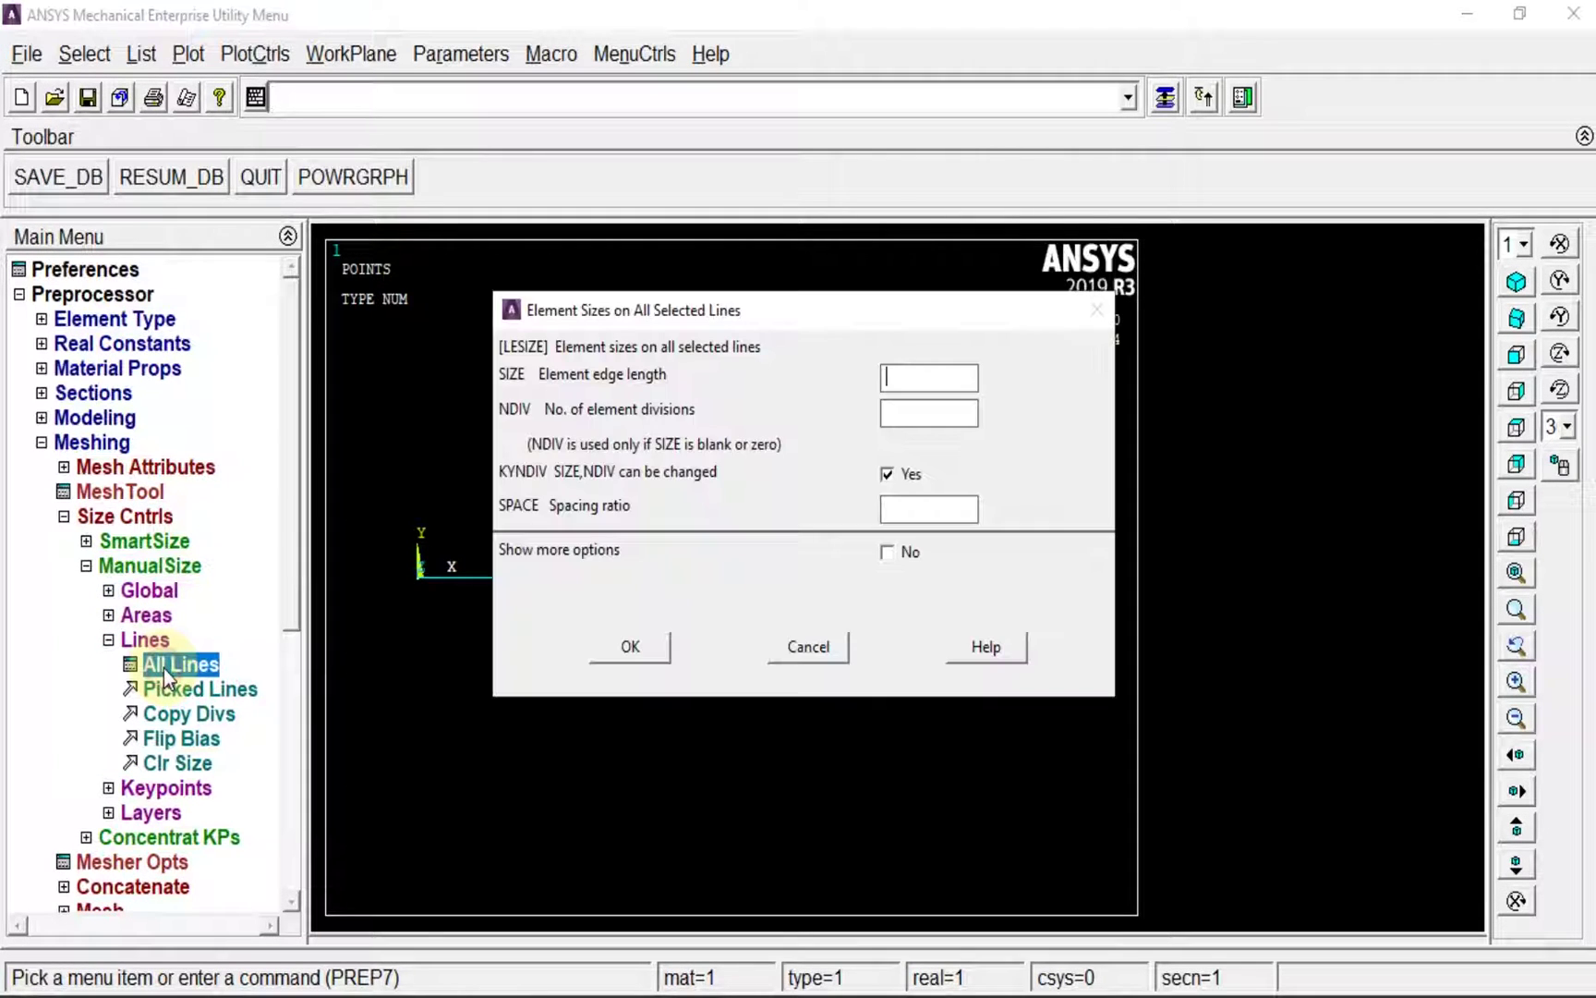
{"action": "left_click", "coordinate": [901, 427]}
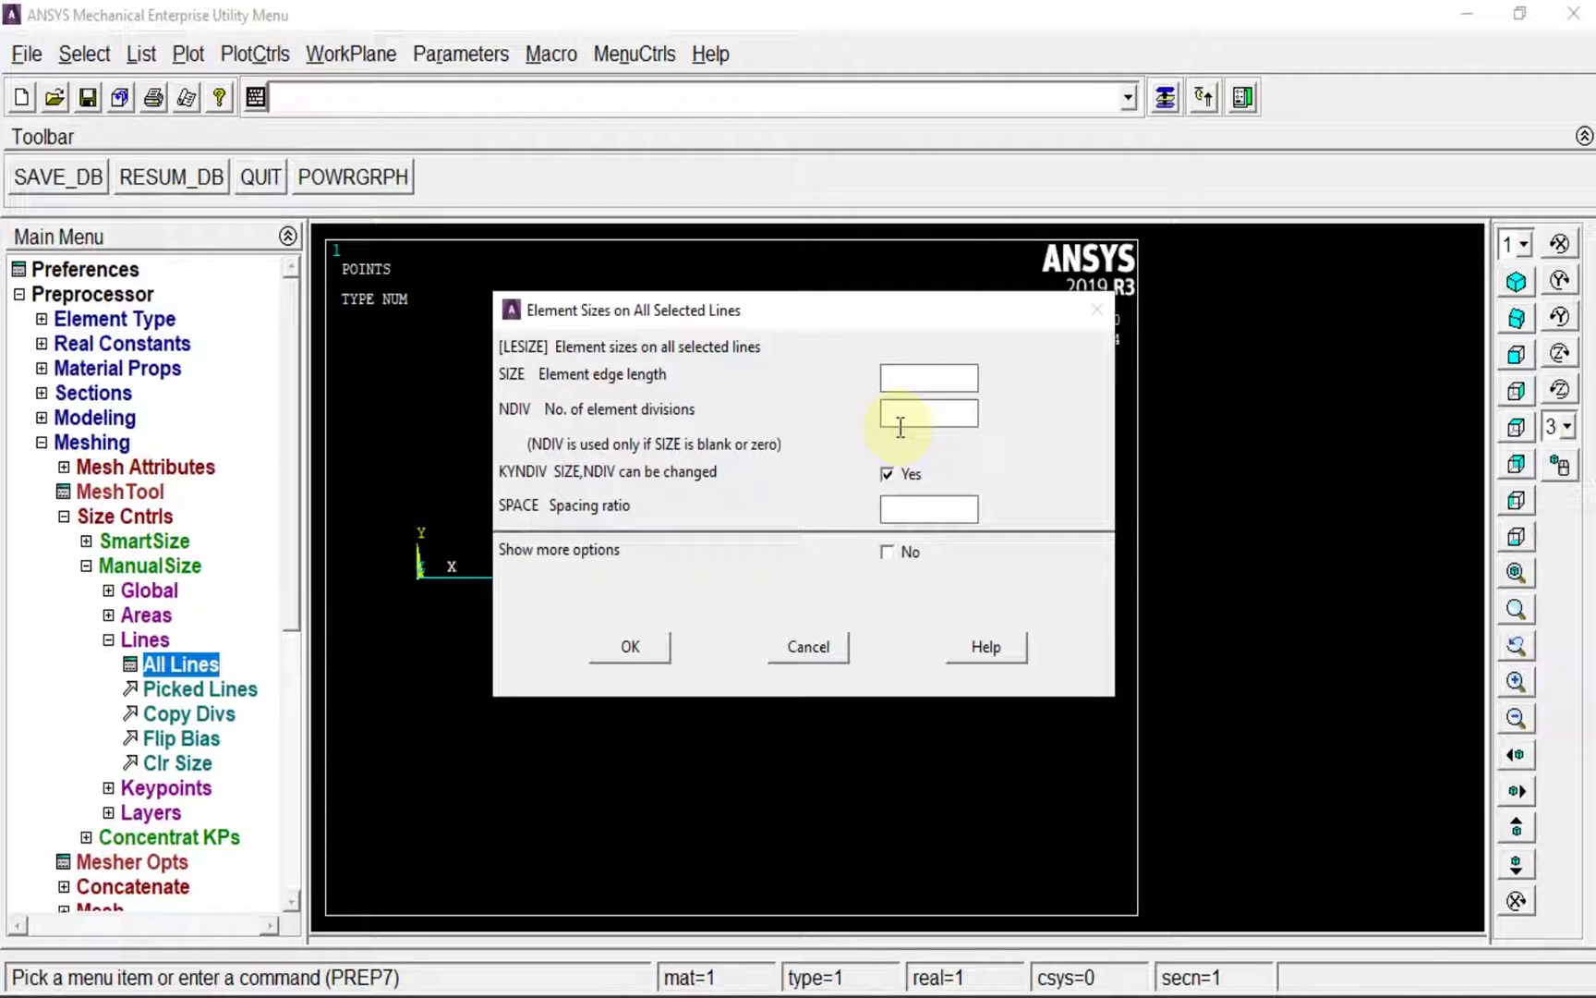
{"action": "type", "text": "10"}
{"action": "left_click", "coordinate": [634, 646]}
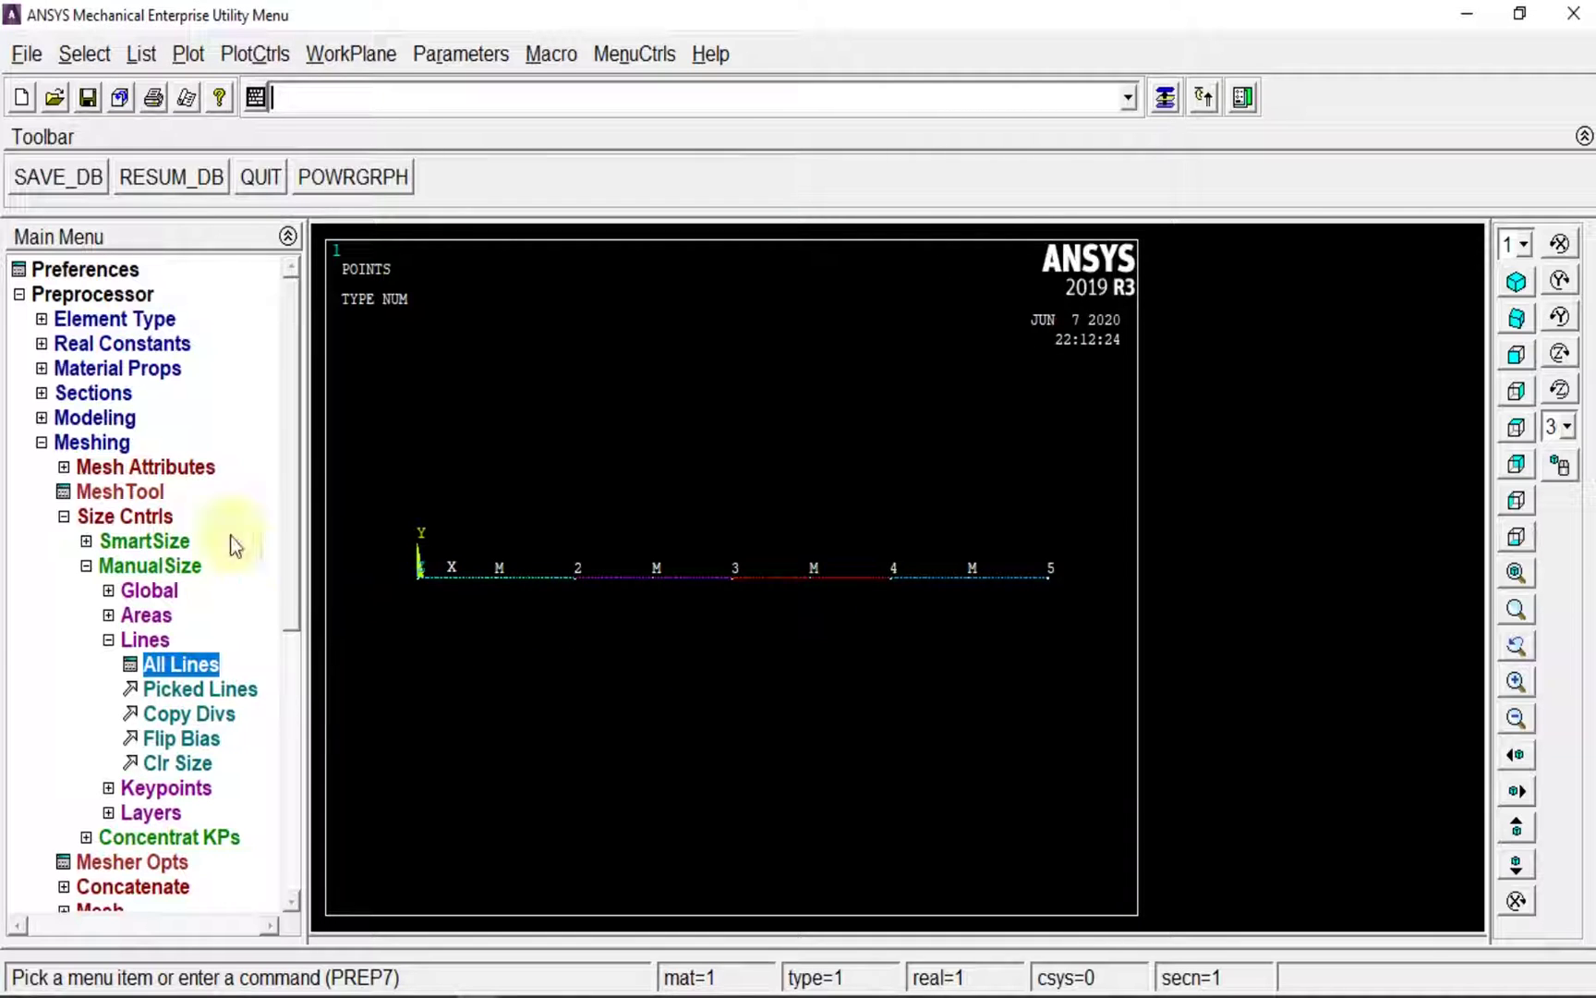
Mesh all four beam lines with the MeshTool
{"action": "left_click", "coordinate": [83, 517]}
{"action": "left_click", "coordinate": [95, 493]}
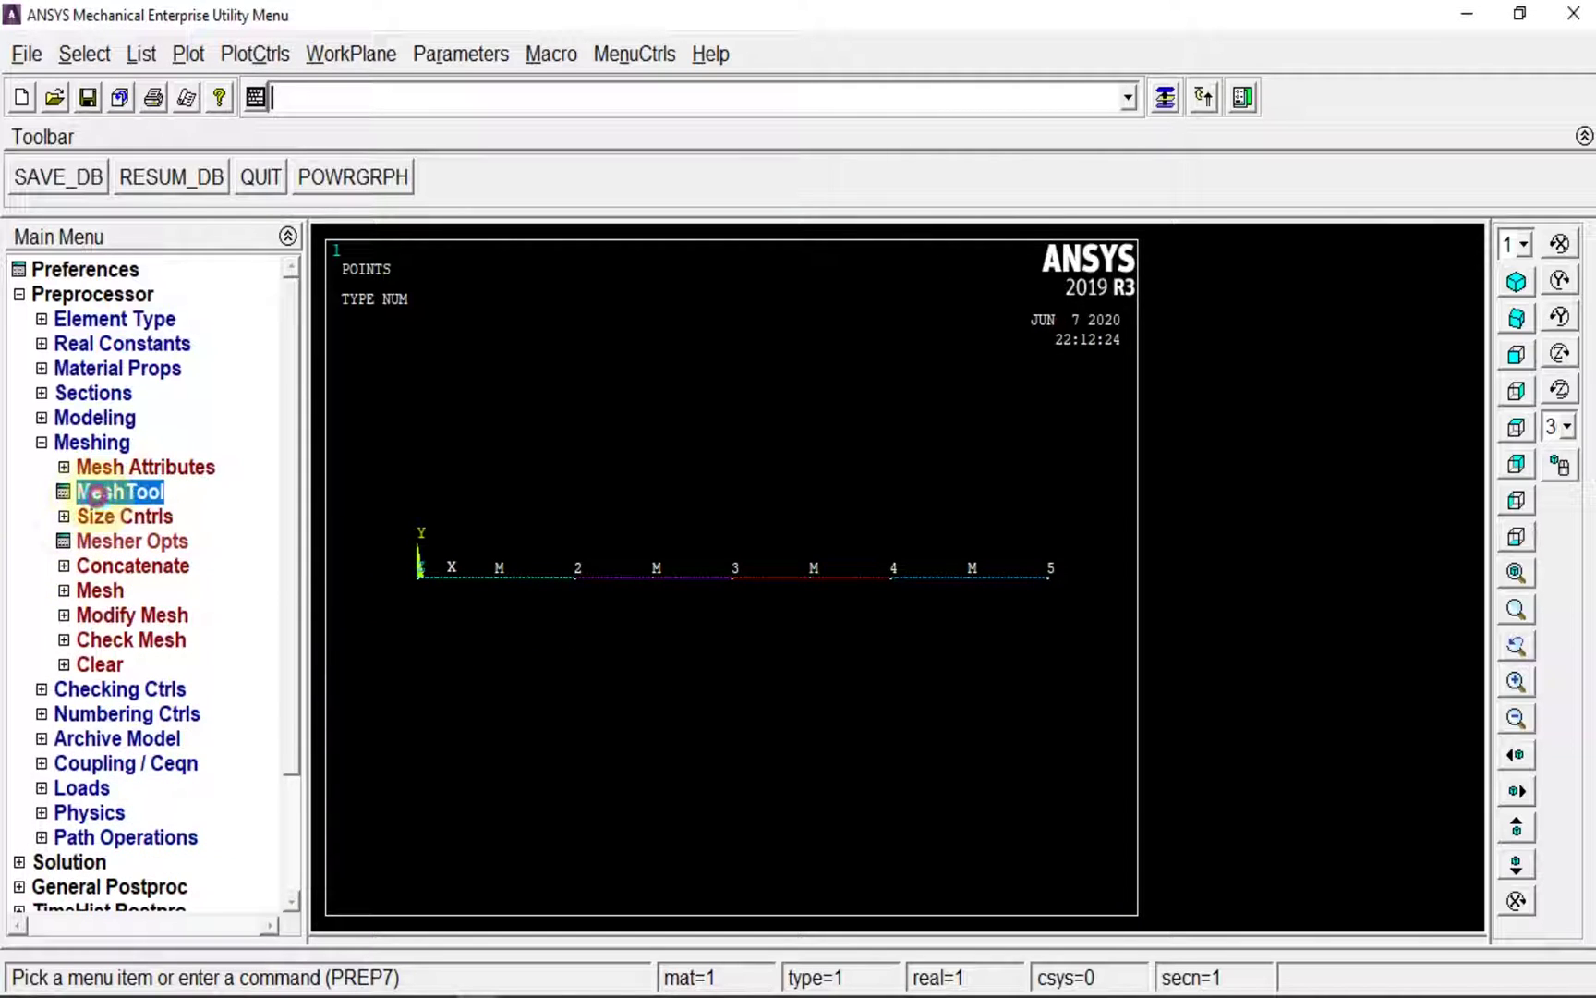
{"action": "left_click", "coordinate": [1366, 813]}
{"action": "left_click", "coordinate": [499, 610]}
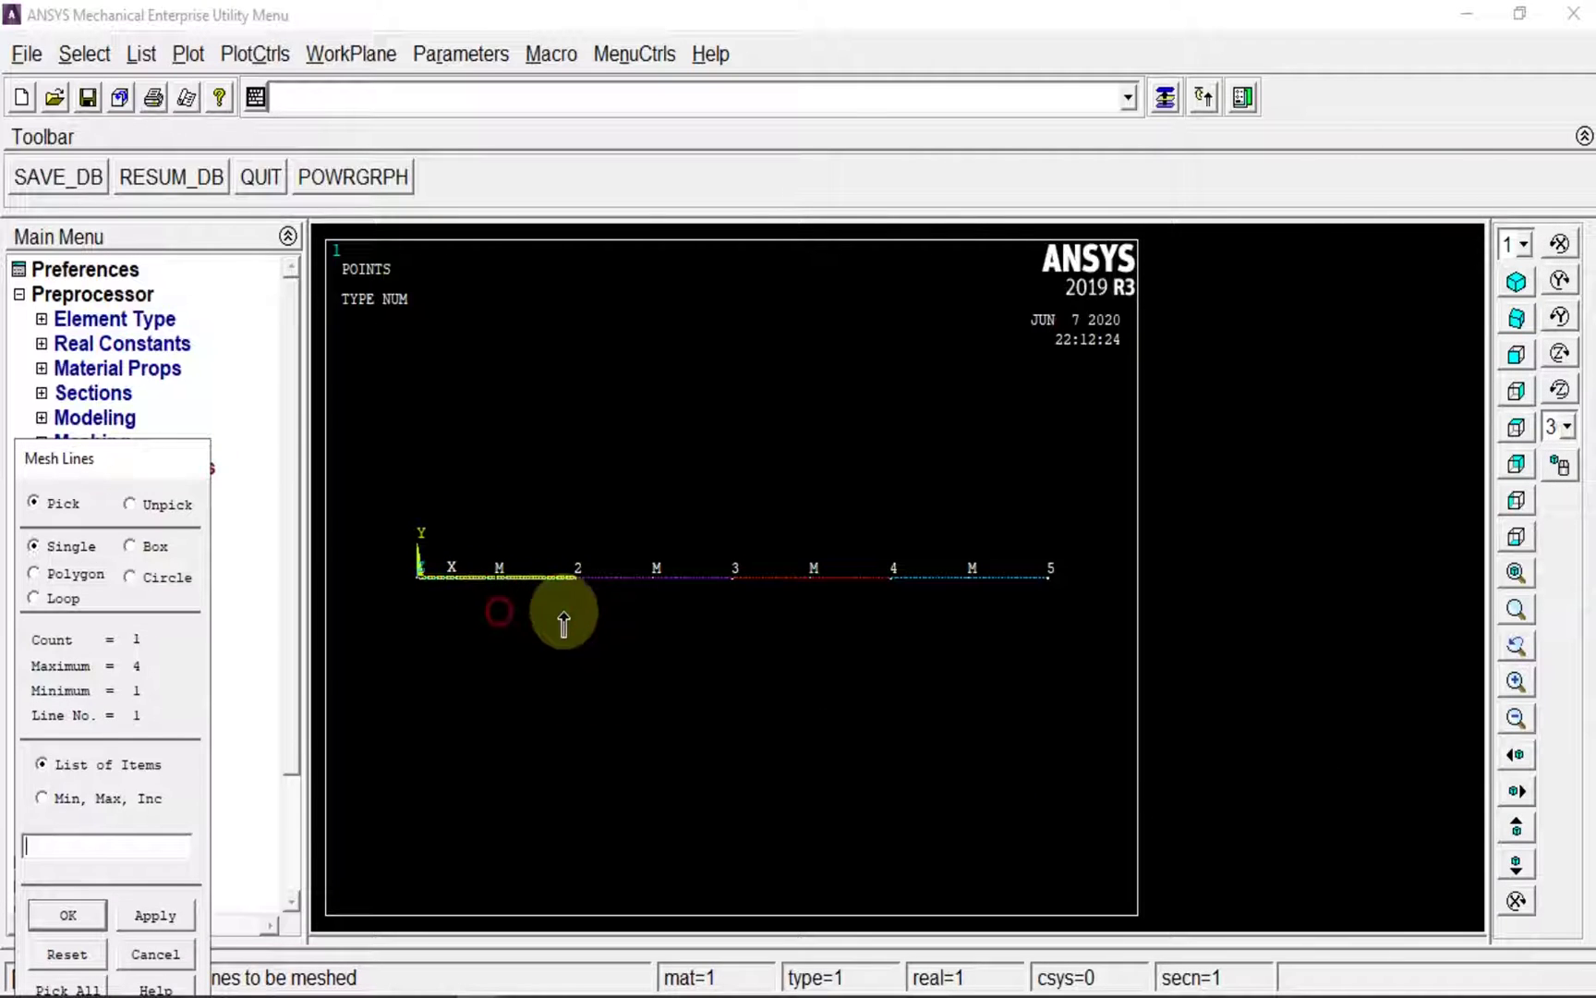
{"action": "left_click", "coordinate": [652, 612]}
{"action": "left_click", "coordinate": [776, 614]}
{"action": "left_click", "coordinate": [934, 625]}
{"action": "left_click", "coordinate": [68, 915]}
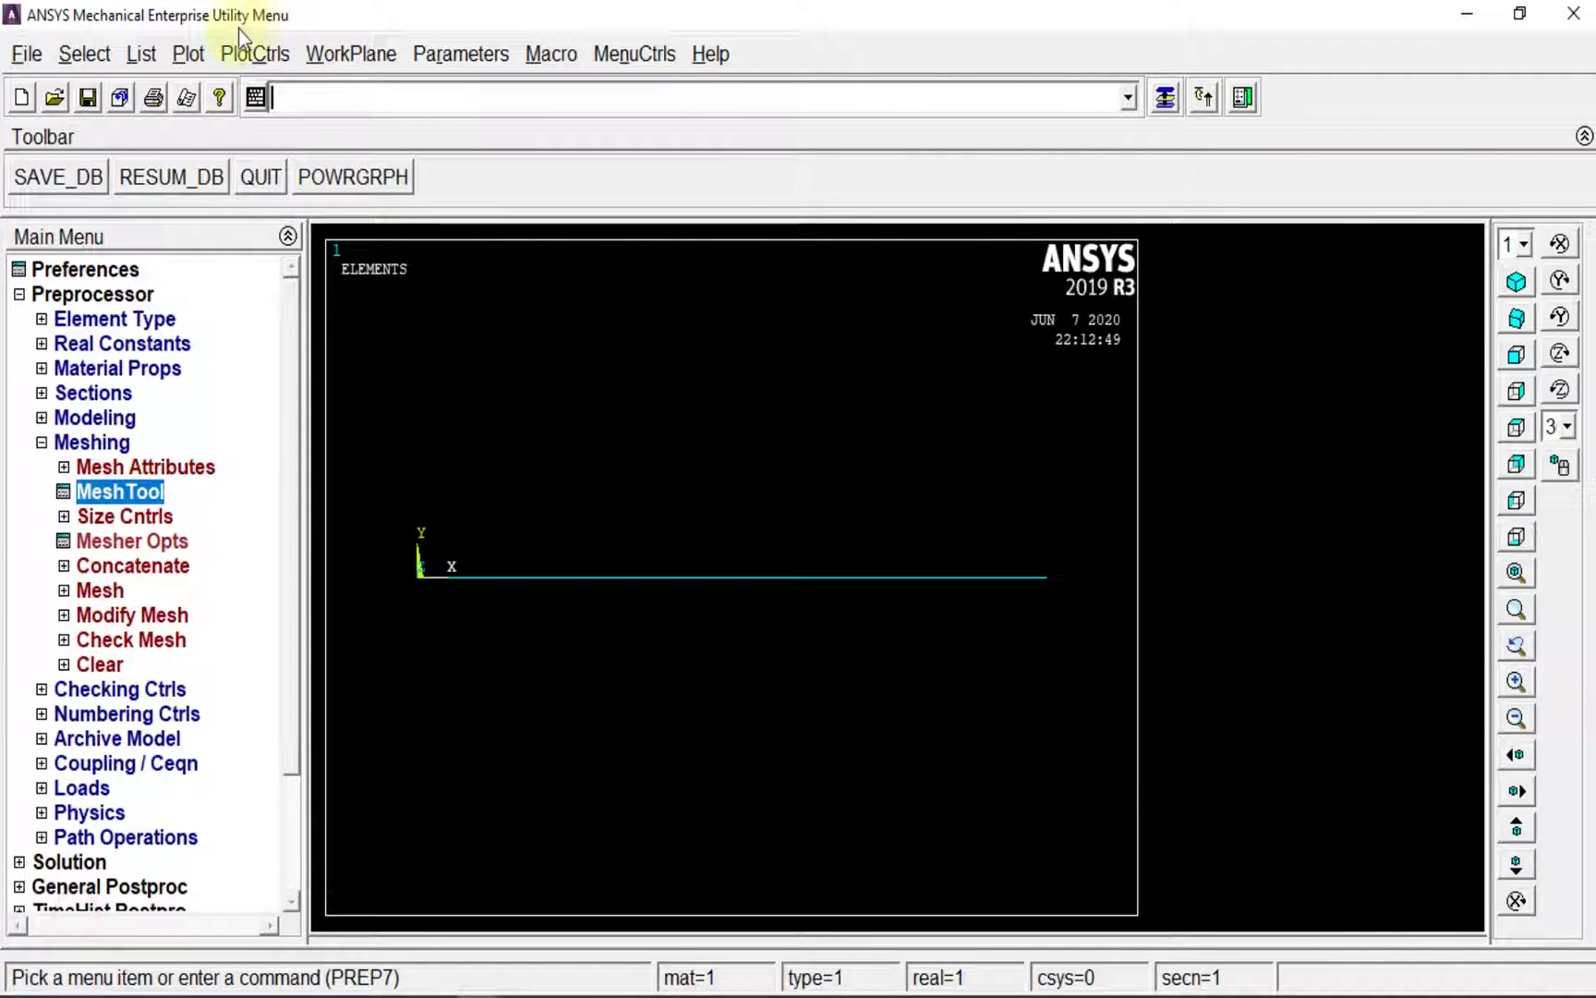
Plot the model's lines in place of the elements
{"action": "left_click", "coordinate": [189, 54]}
{"action": "left_click", "coordinate": [229, 164]}
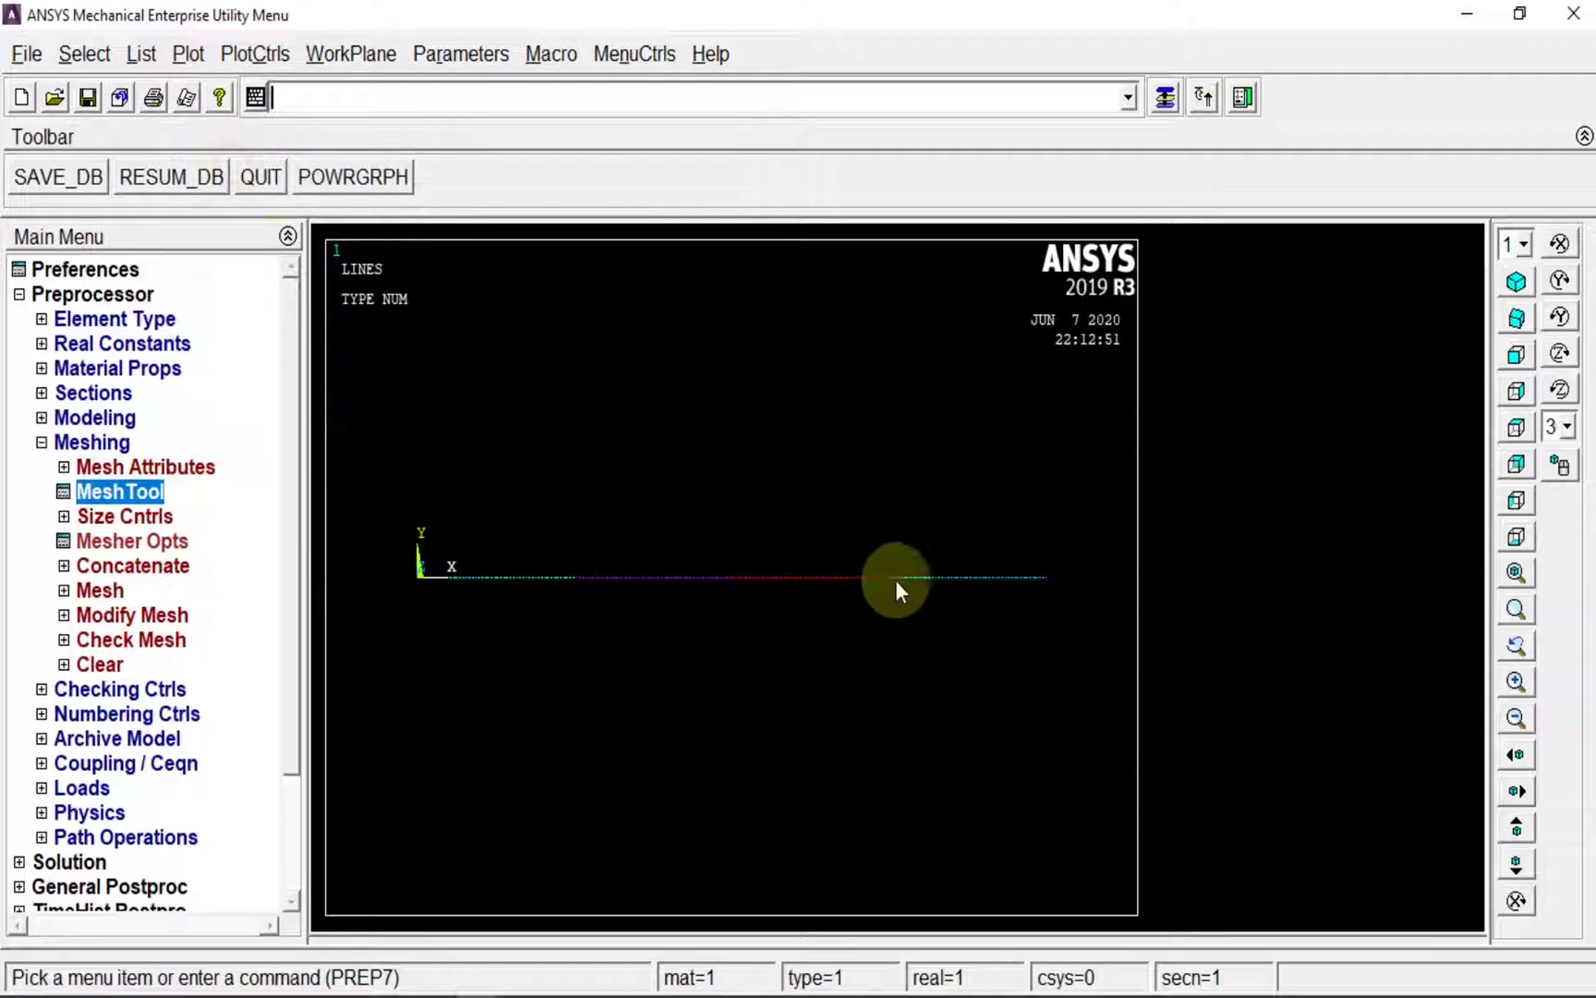
{"action": "left_click", "coordinate": [47, 441]}
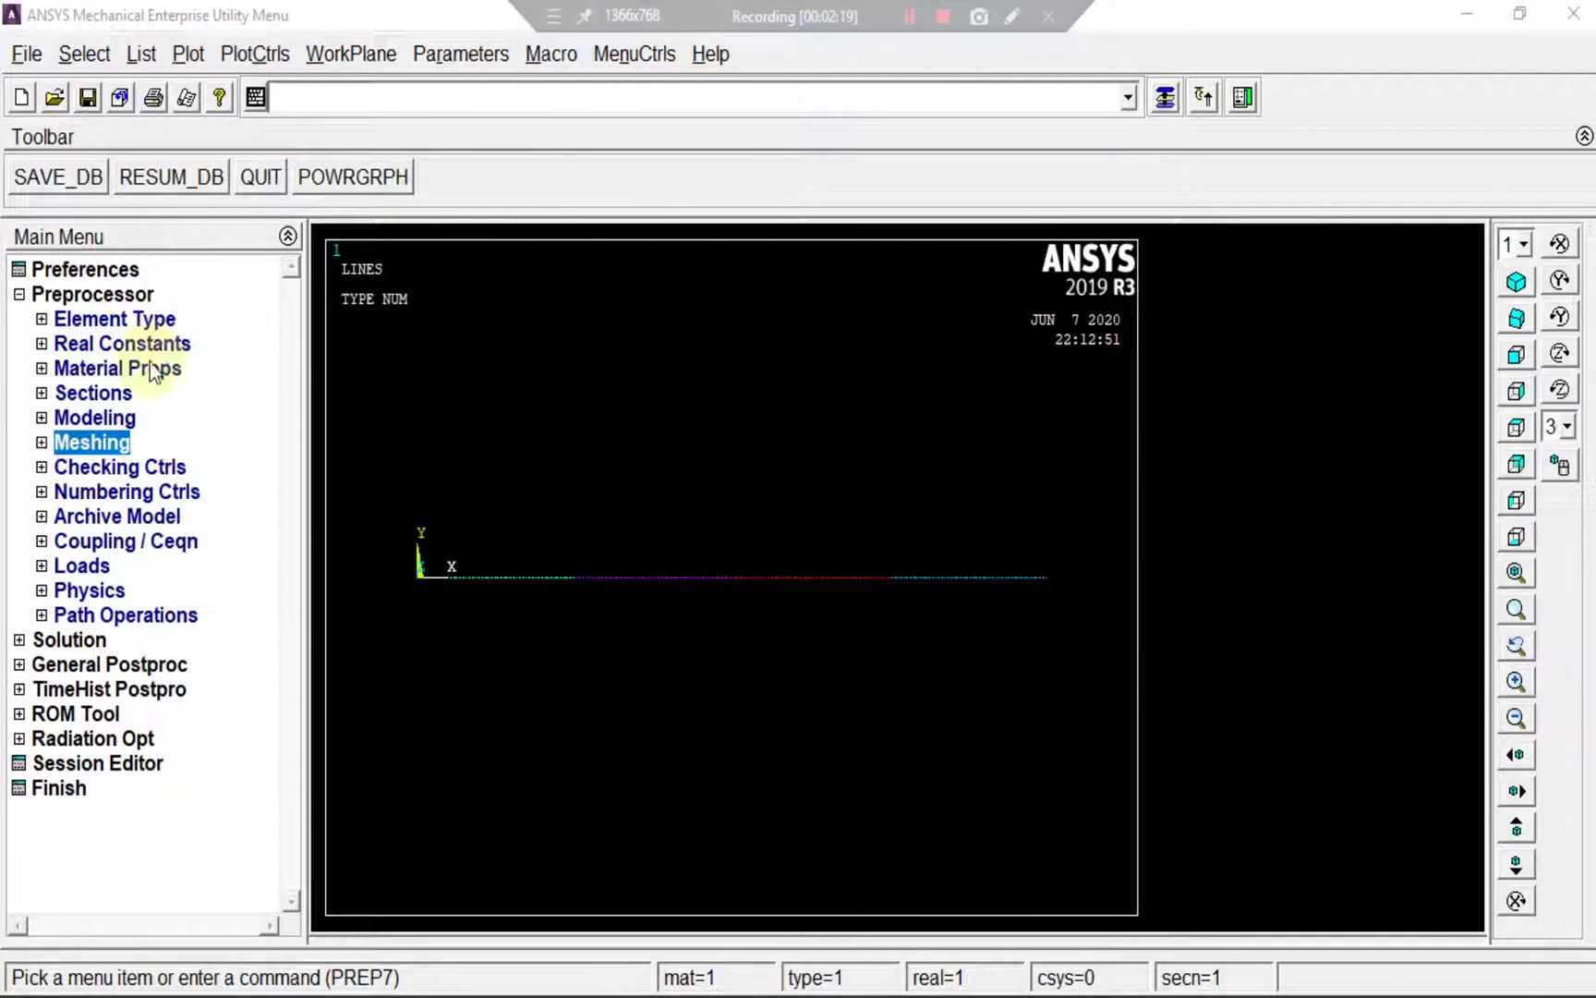
Start rotating a node's coordinate system by angles and pick the node where the first and second lines meet
{"action": "left_click", "coordinate": [110, 418]}
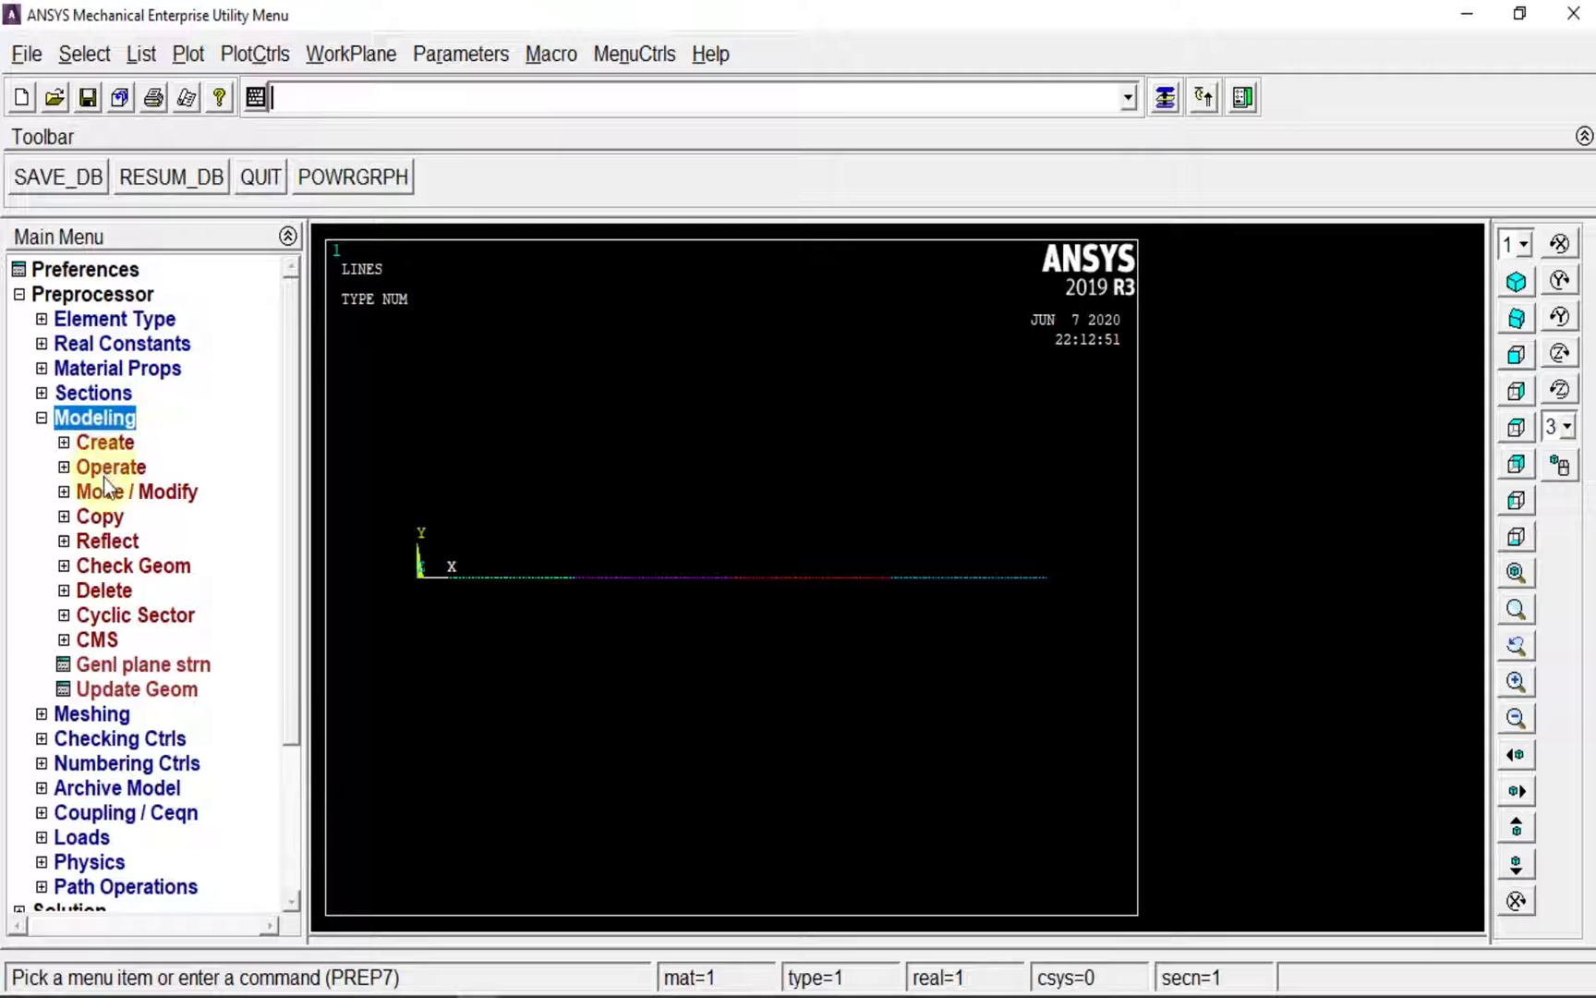
{"action": "left_click", "coordinate": [107, 442]}
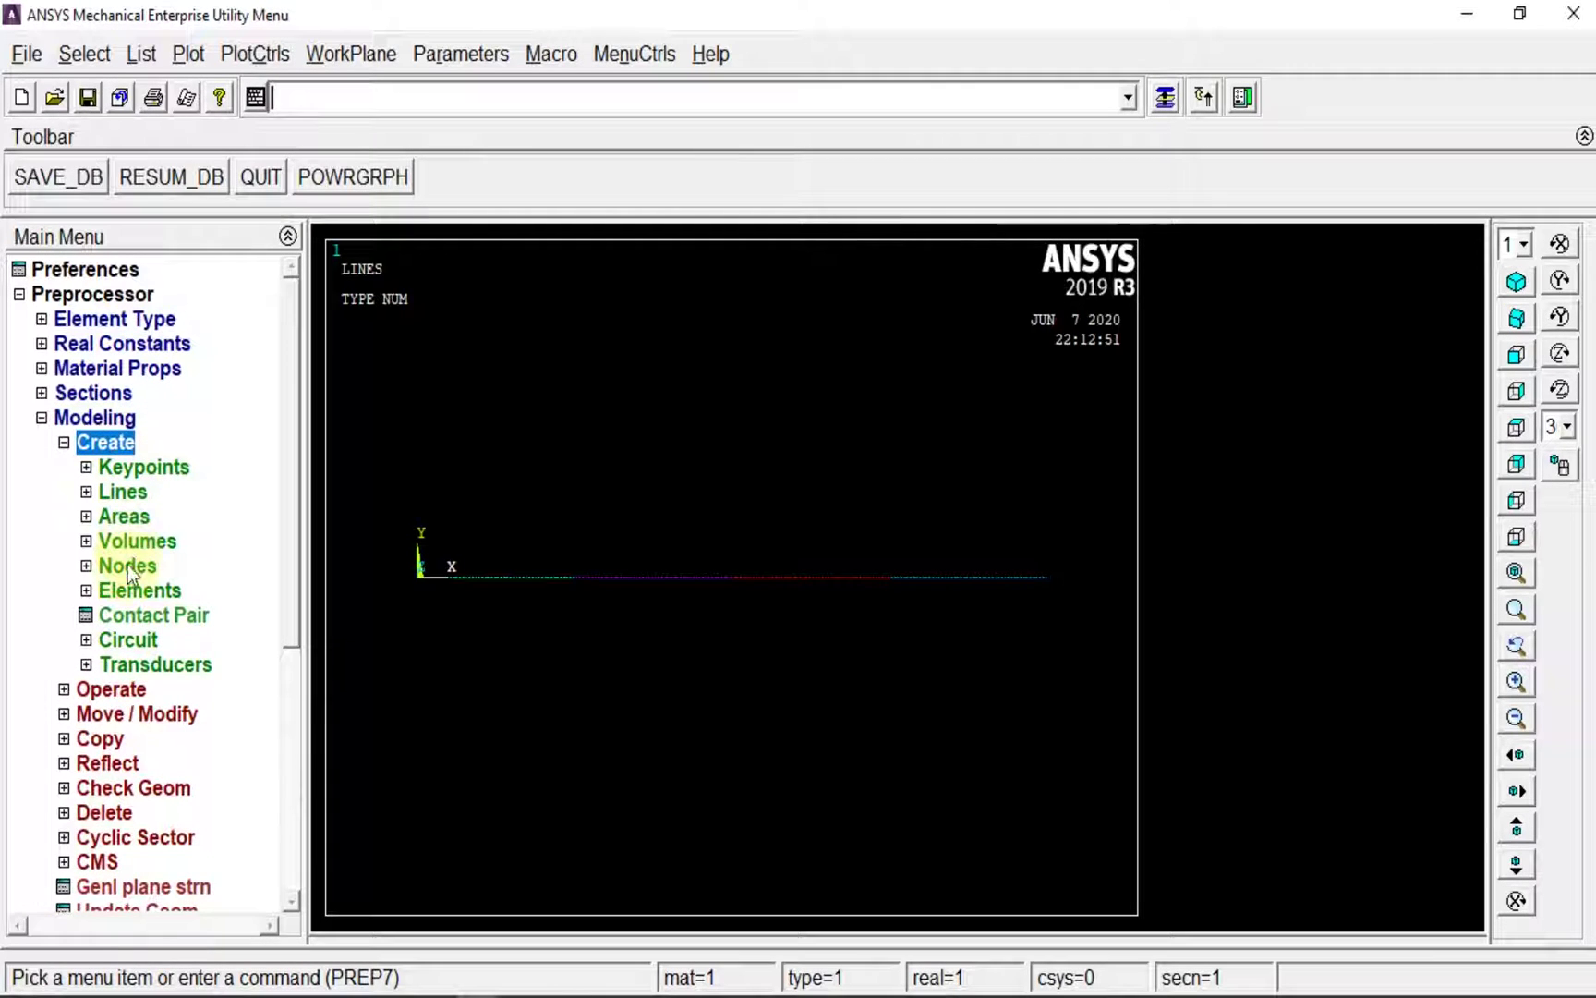
{"action": "left_click", "coordinate": [127, 565]}
{"action": "left_click", "coordinate": [102, 738]}
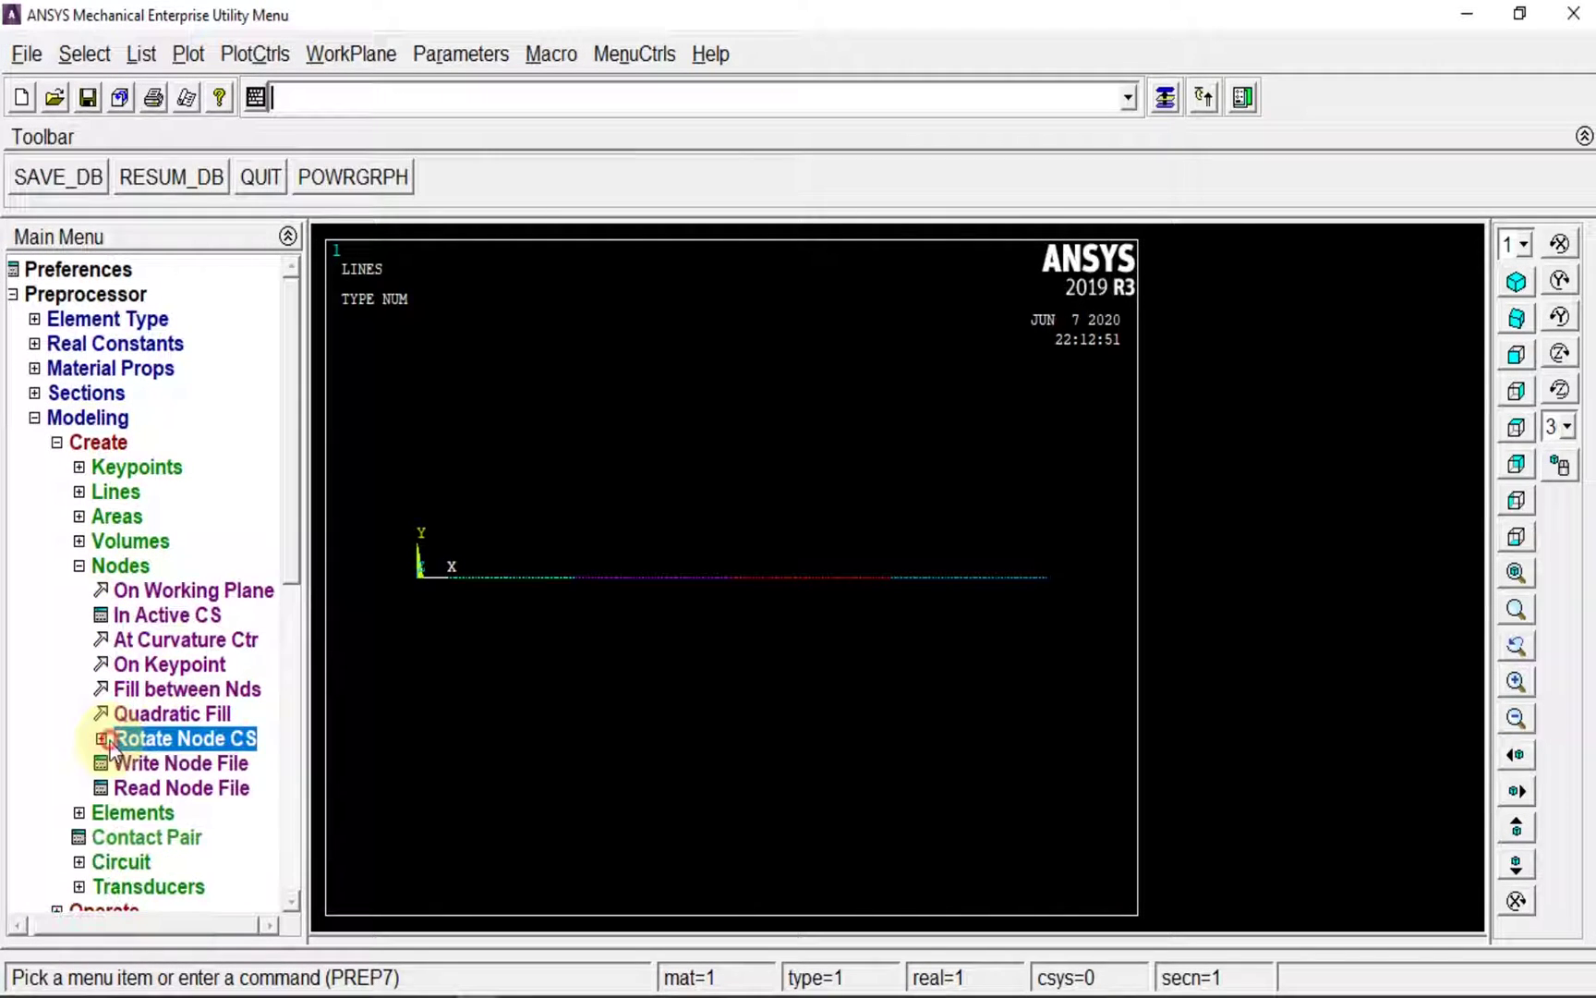
{"action": "left_click", "coordinate": [138, 738]}
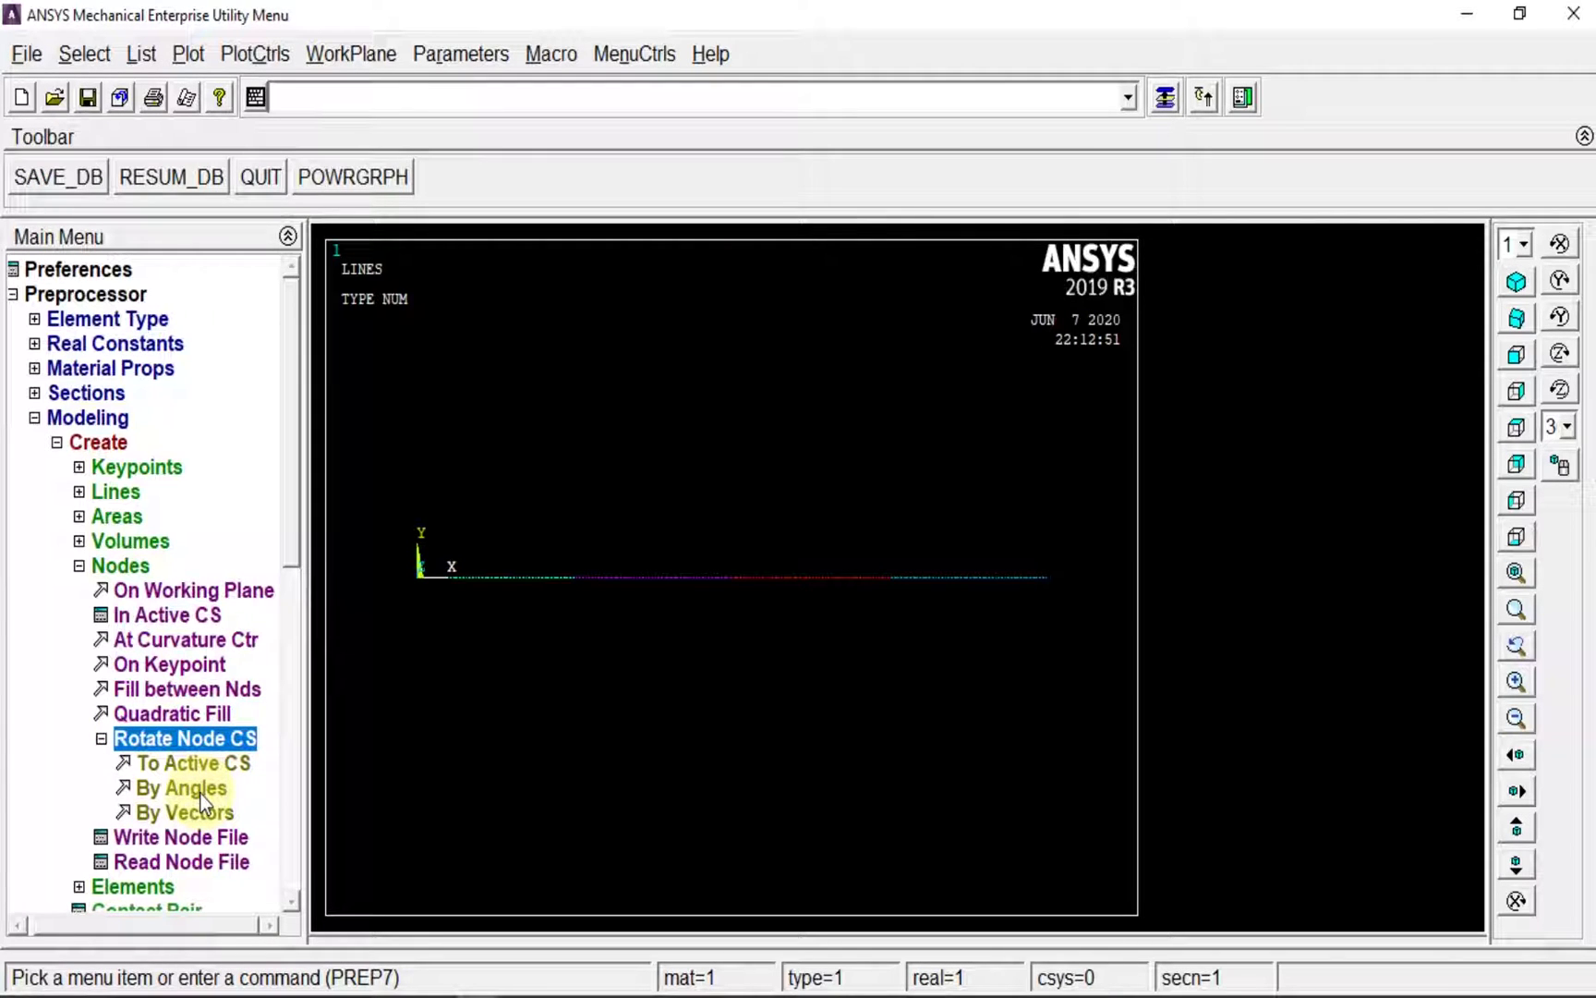
{"action": "scroll", "coordinate": [580, 606], "scroll_direction": "up", "scroll_amount": 2}
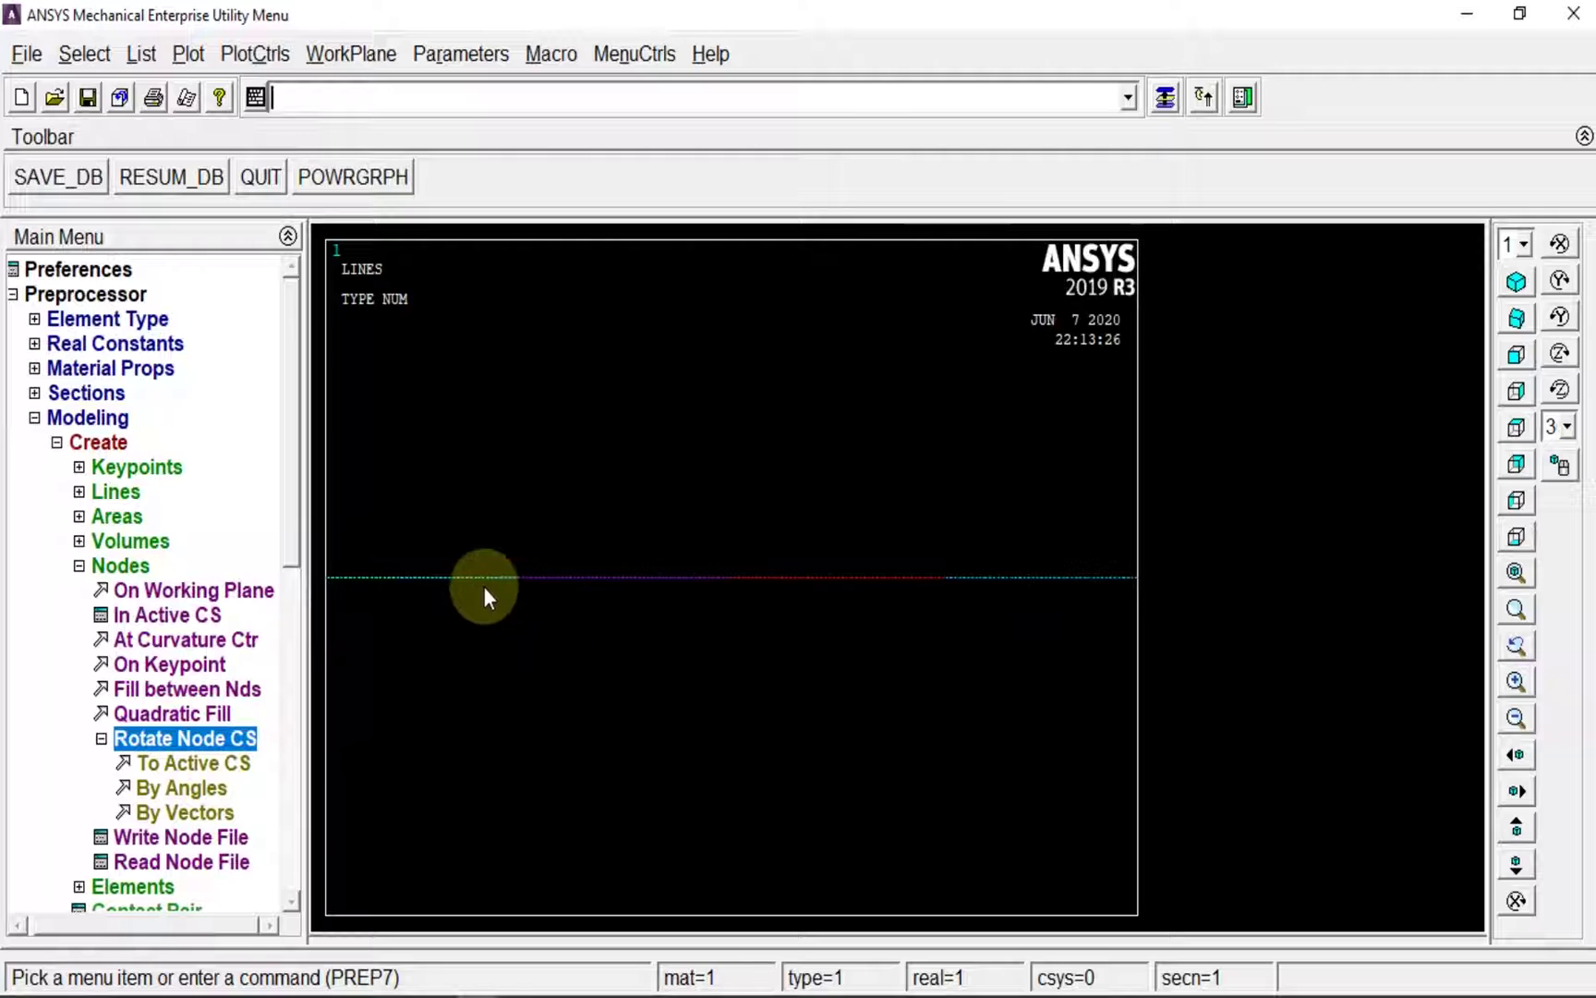
{"action": "scroll", "coordinate": [466, 649], "scroll_direction": "down", "scroll_amount": 4}
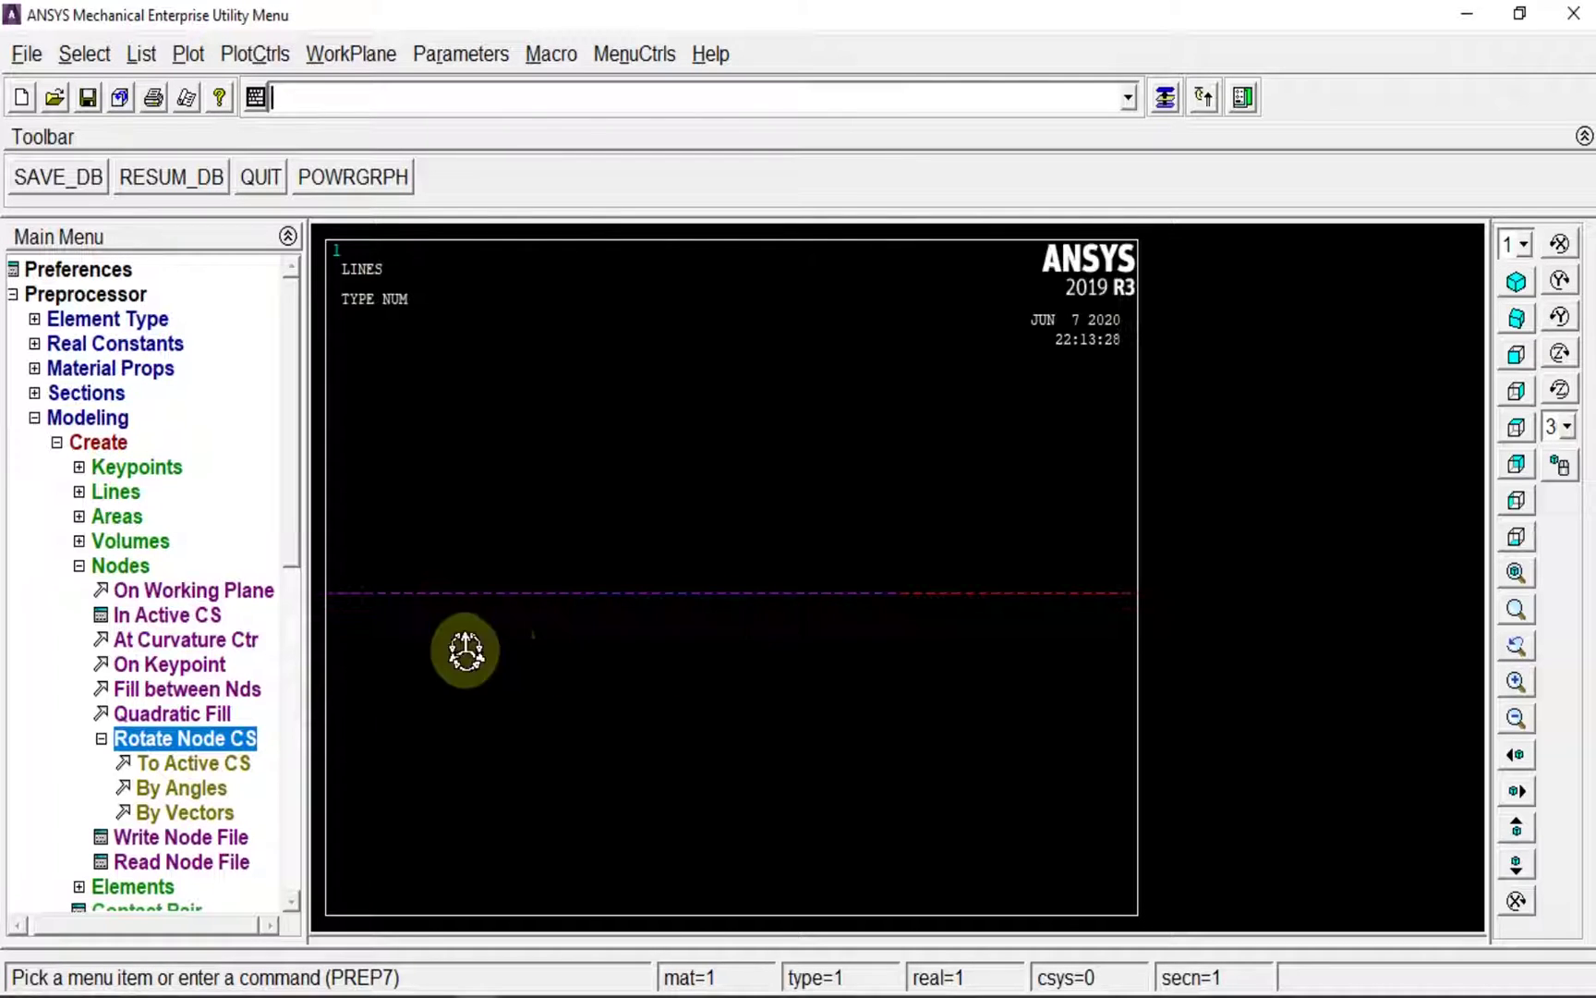
{"action": "scroll", "coordinate": [614, 621], "scroll_direction": "up", "scroll_amount": 1}
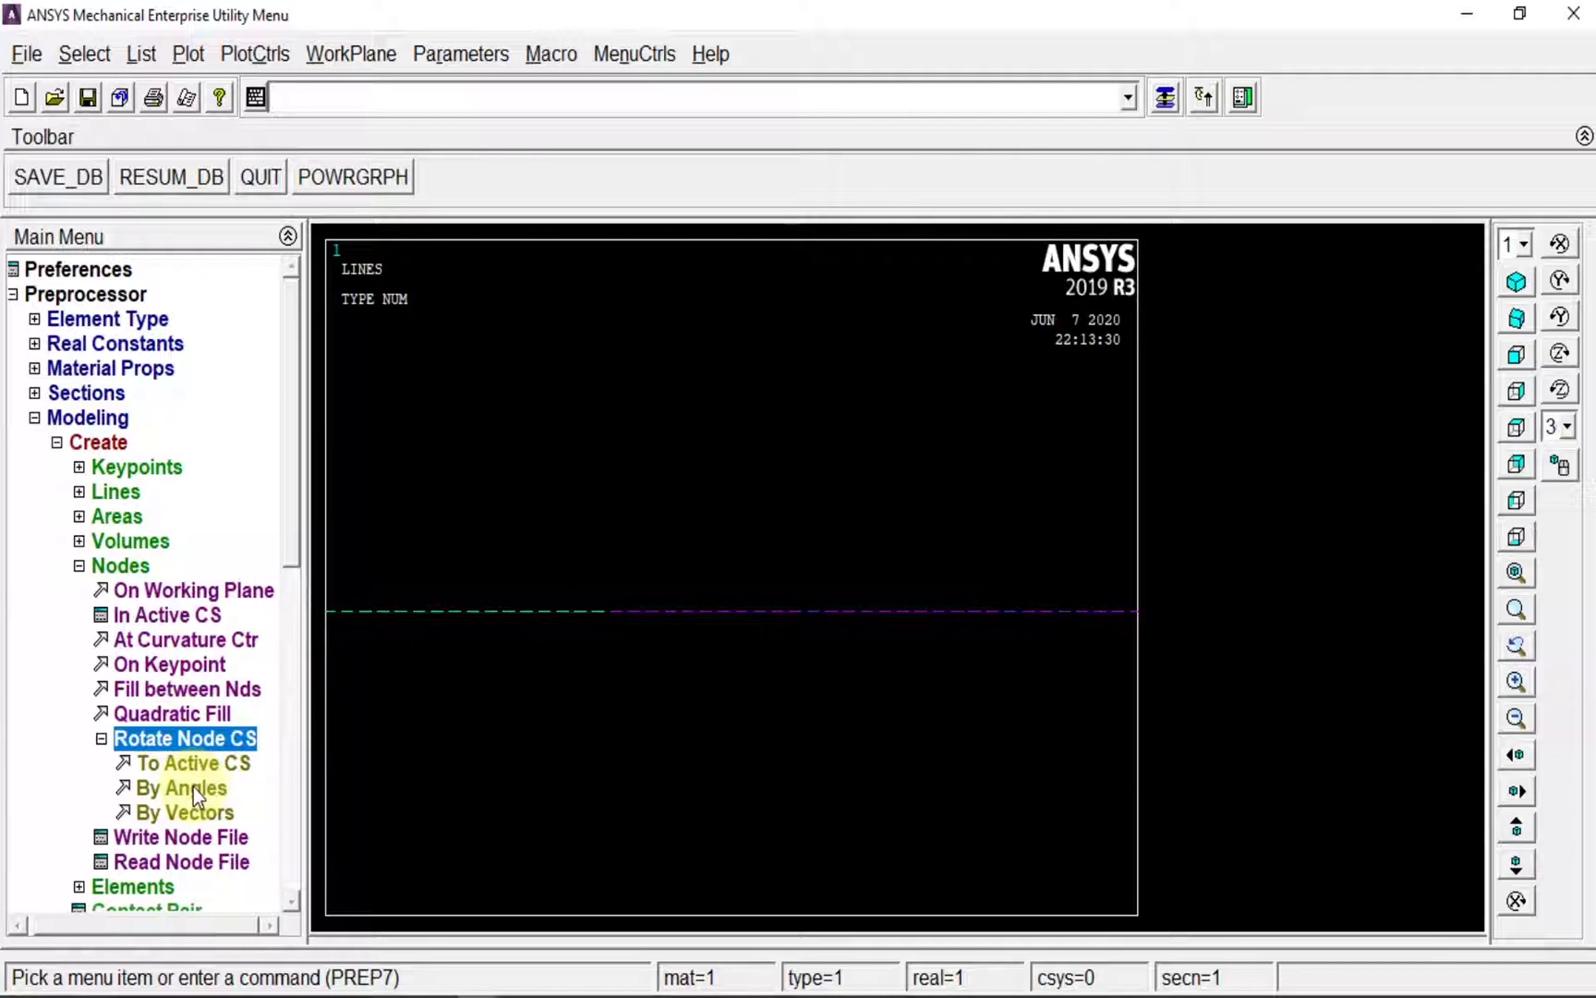
{"action": "left_click", "coordinate": [194, 788]}
{"action": "left_click", "coordinate": [606, 621]}
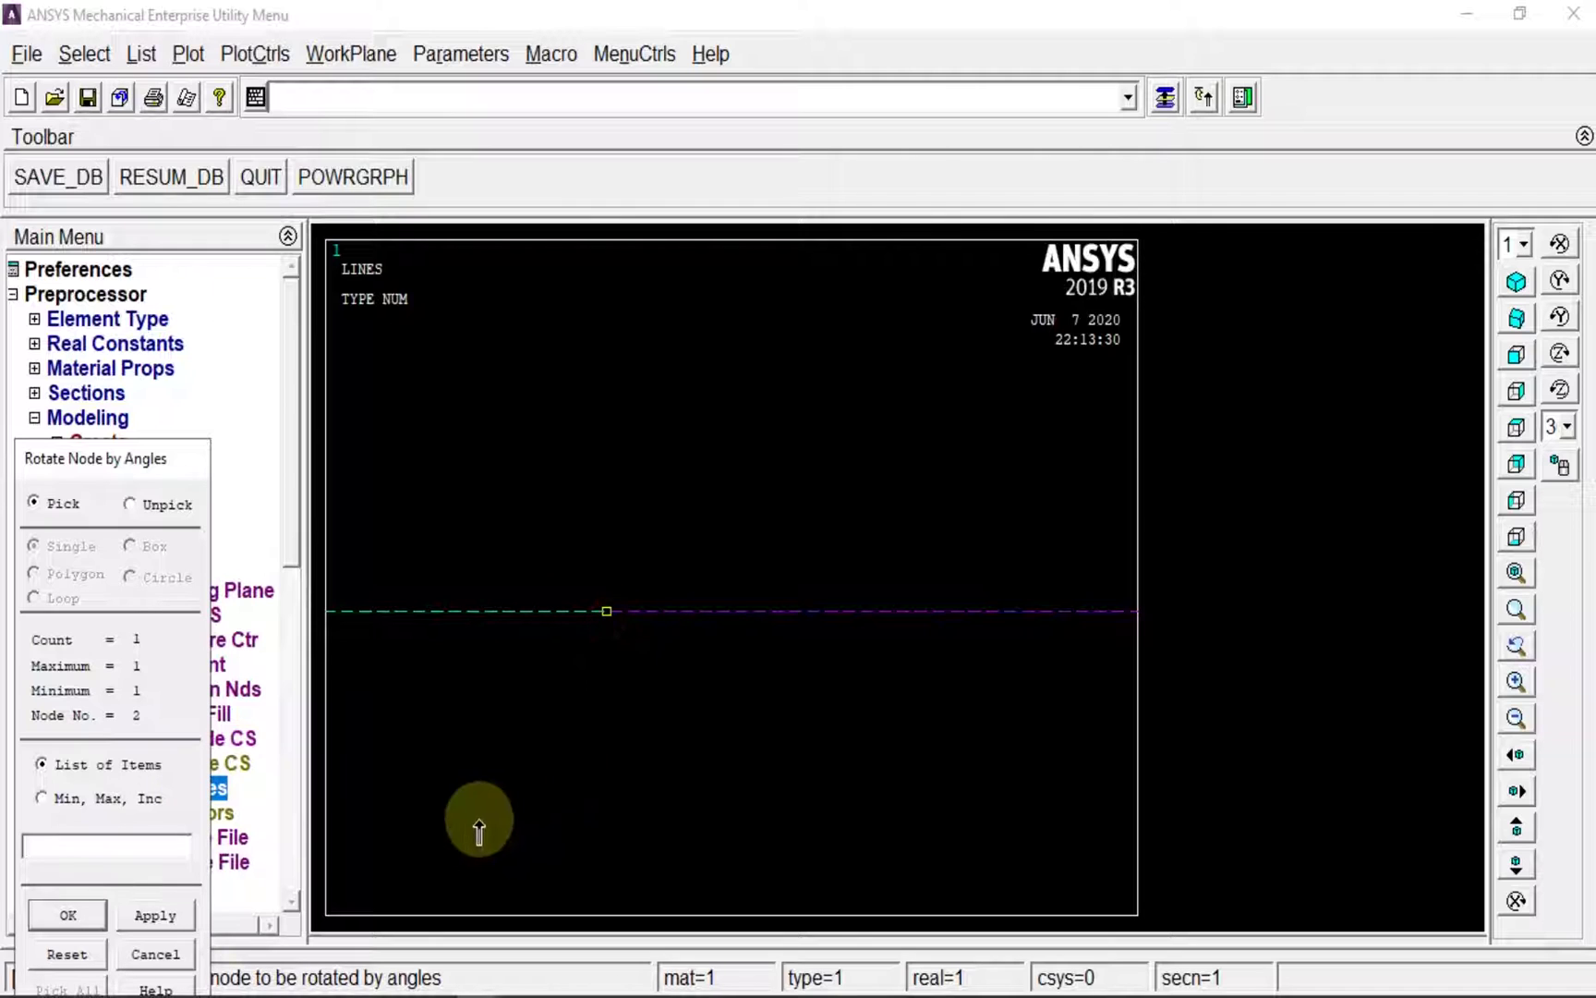
{"action": "left_click", "coordinate": [157, 916]}
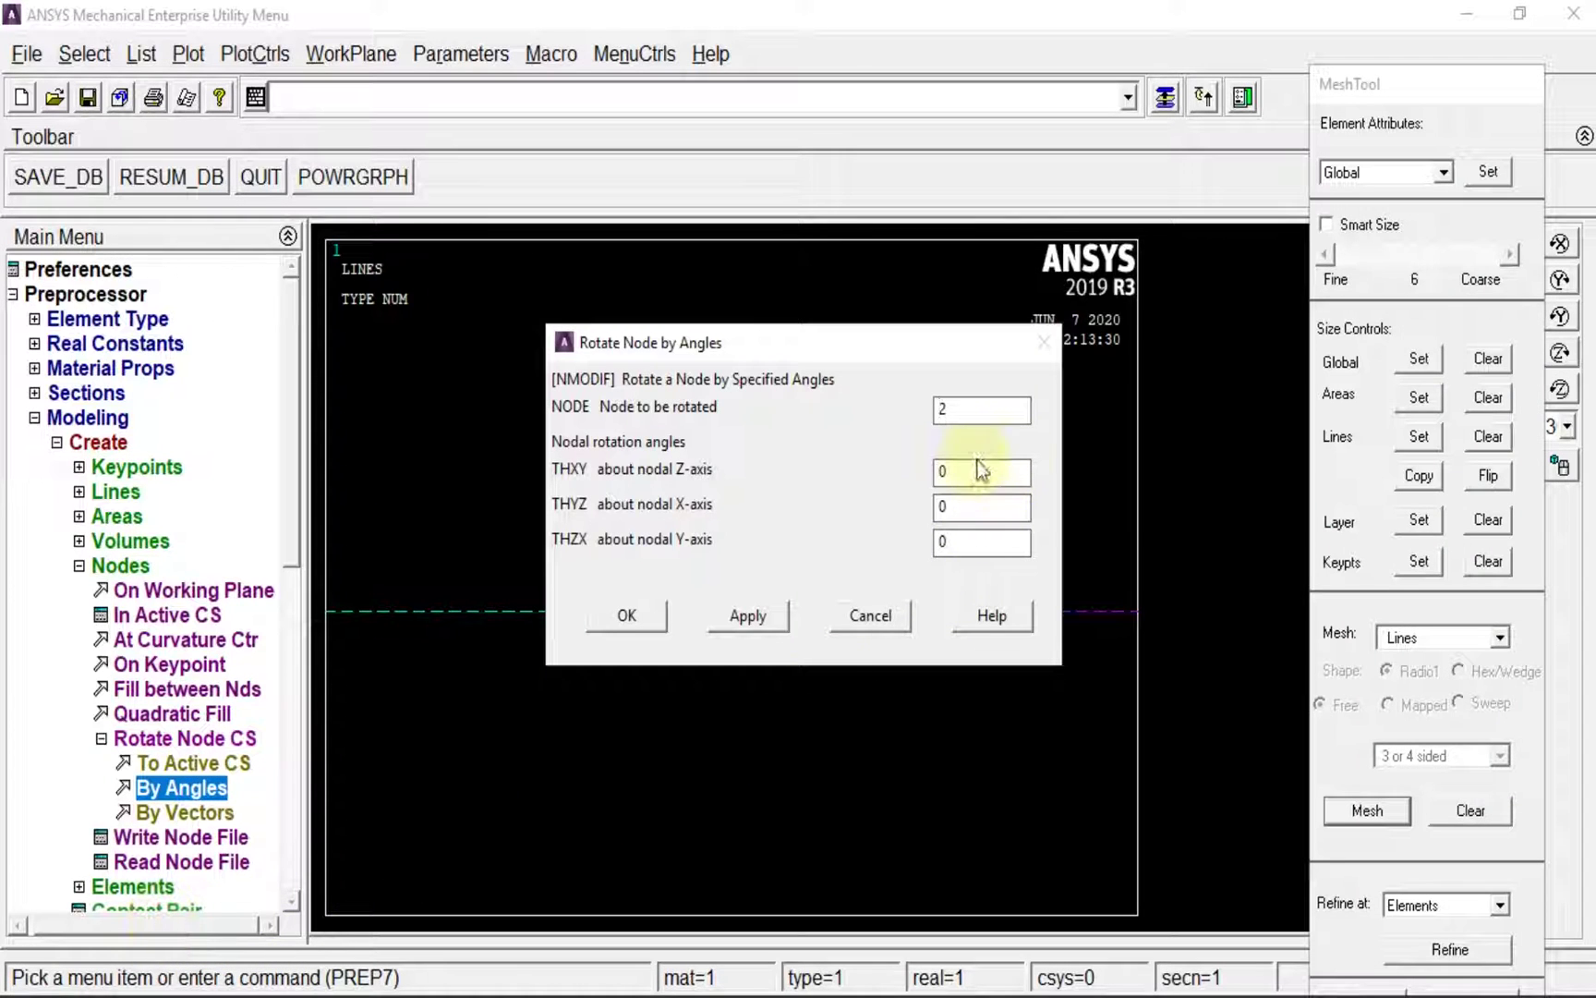
Check the 100 N load's angle in the ansys_4 assignment image, and rotate node 2 by -30 degrees about its nodal Z-axis
{"action": "double_click", "coordinate": [944, 471]}
{"action": "mouse_move", "coordinate": [610, 993]}
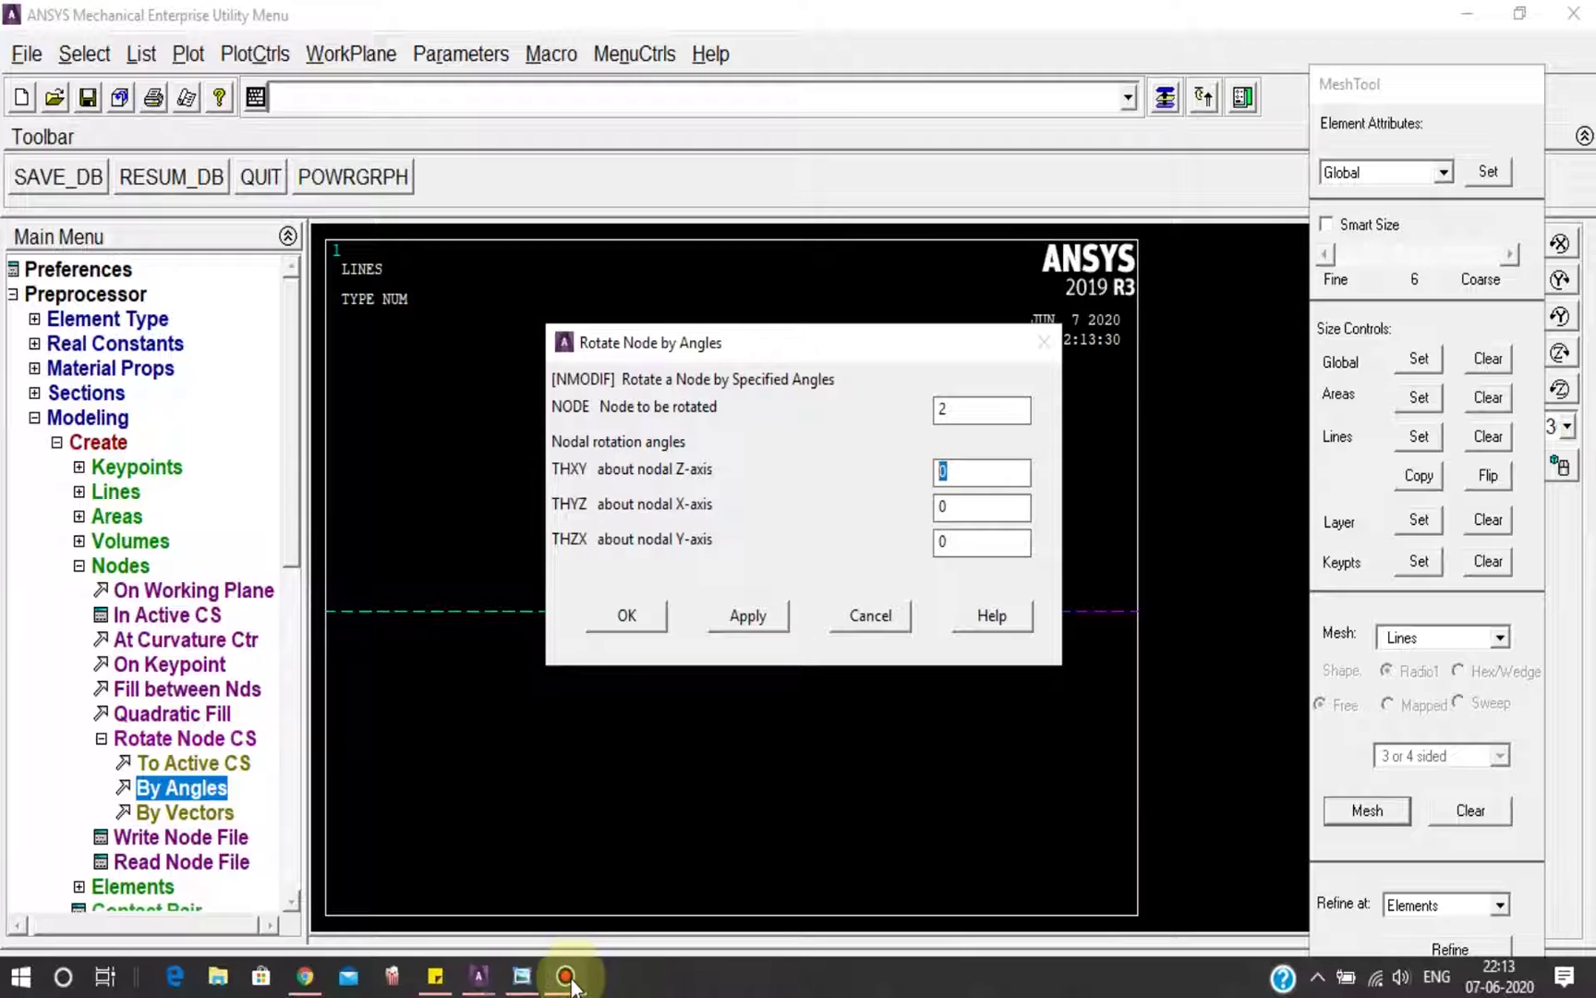
{"action": "left_click", "coordinate": [523, 980]}
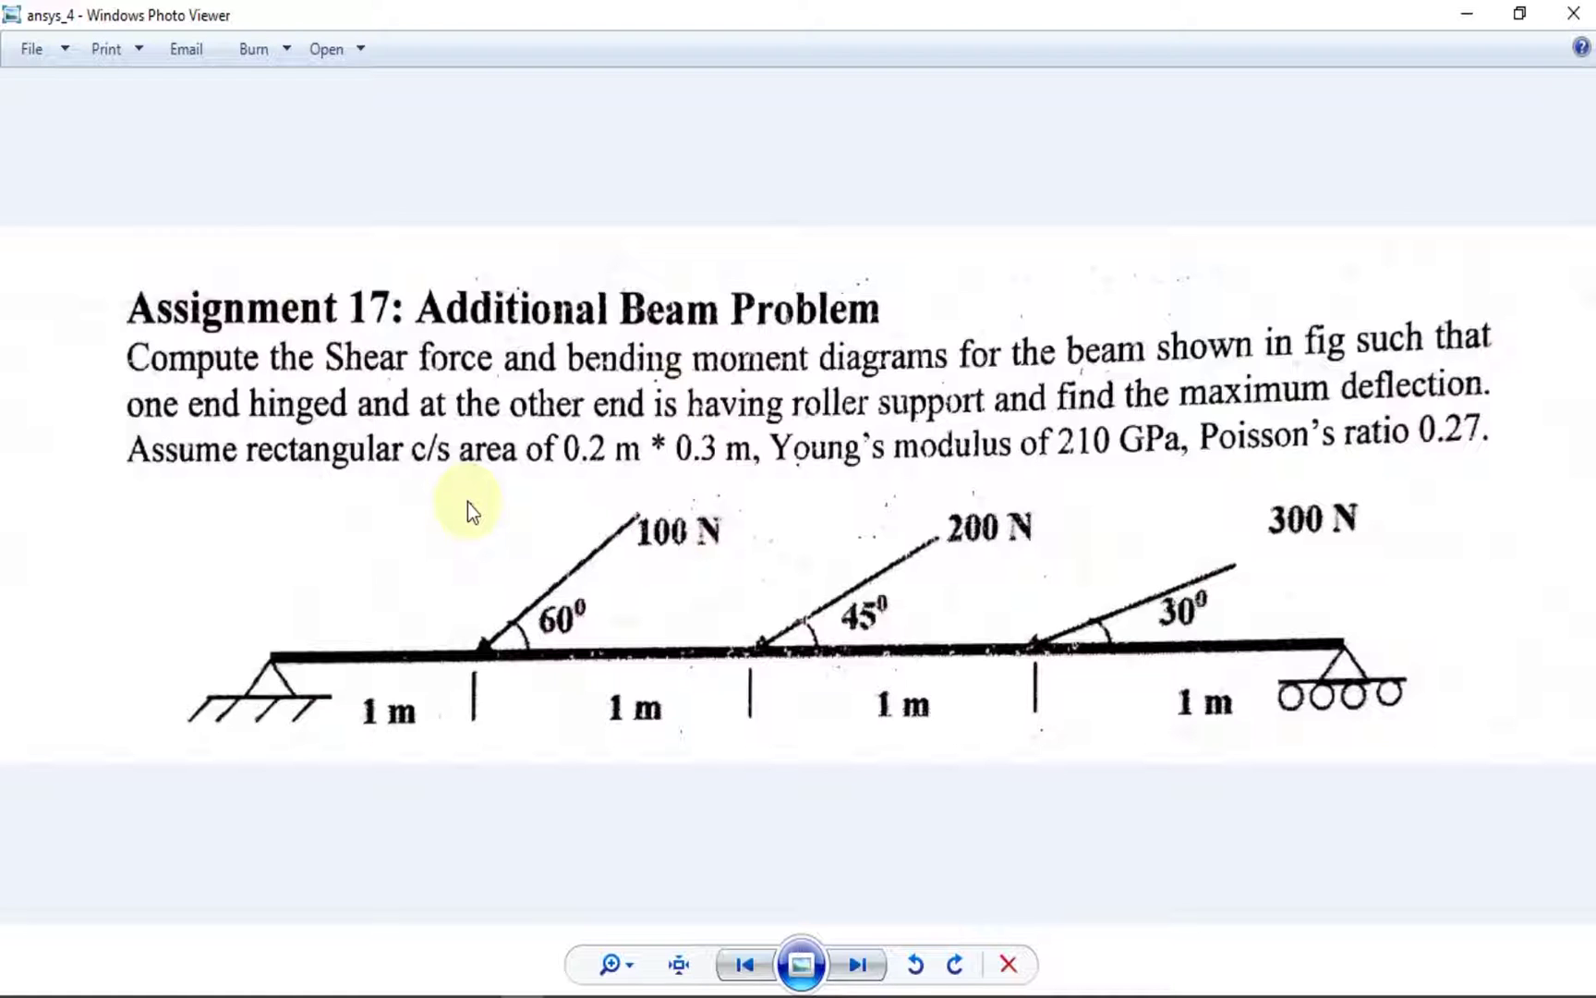
{"action": "left_click", "coordinate": [481, 644]}
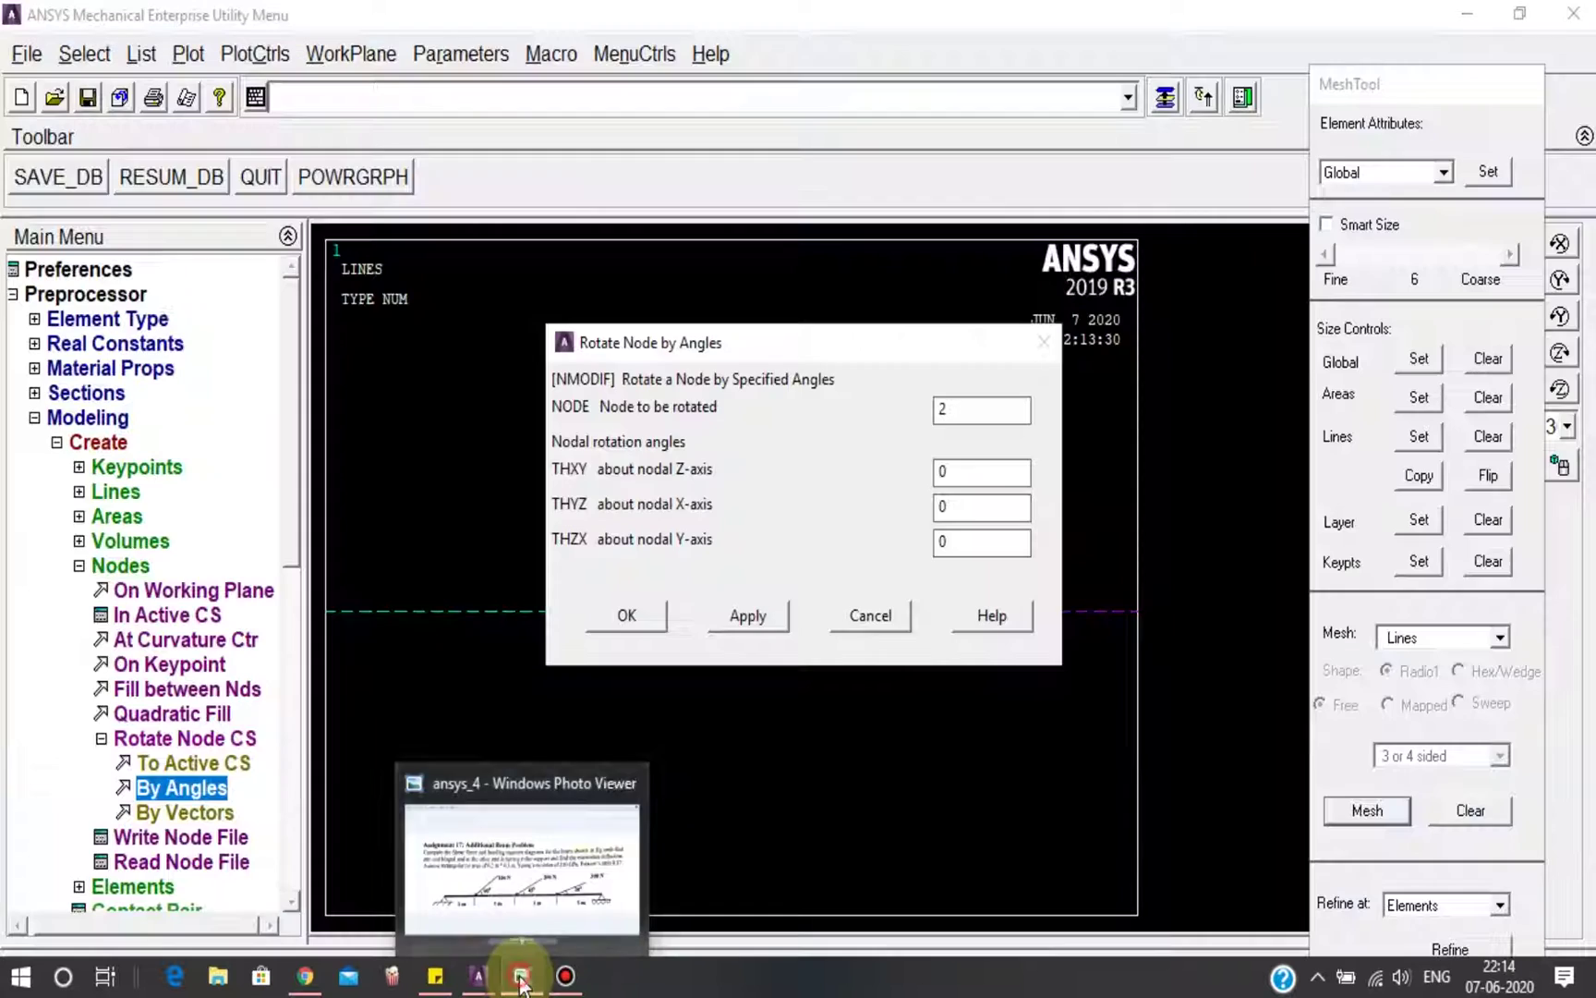
{"action": "left_click", "coordinate": [520, 976]}
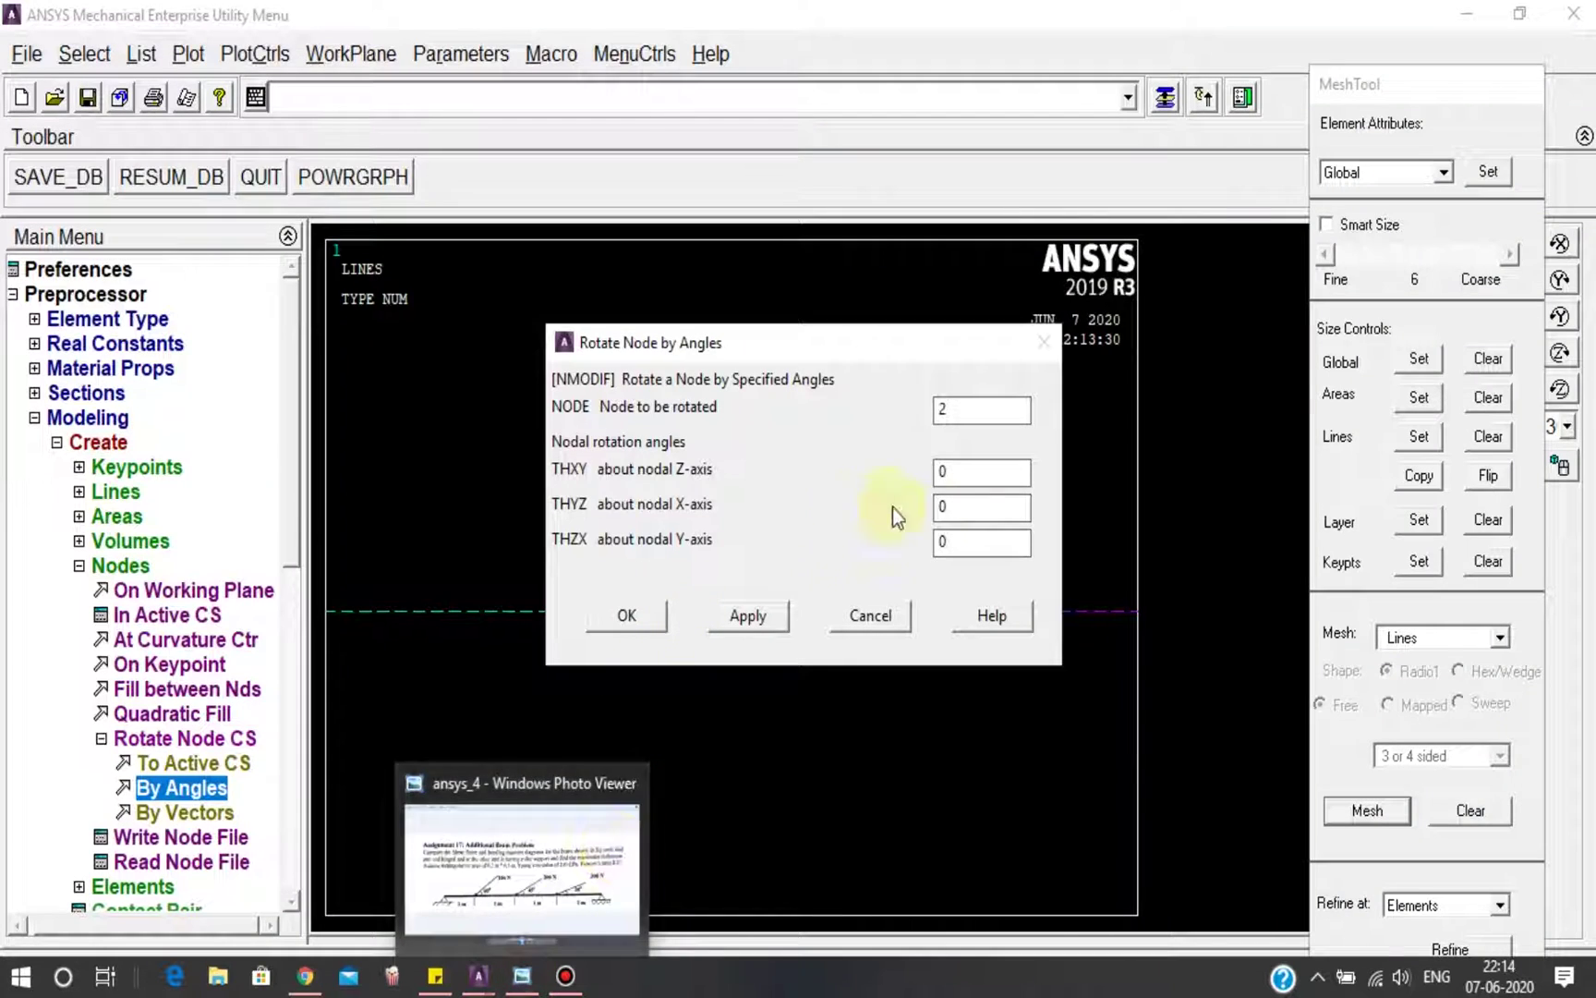
{"action": "double_click", "coordinate": [961, 473]}
{"action": "type", "text": "-30"}
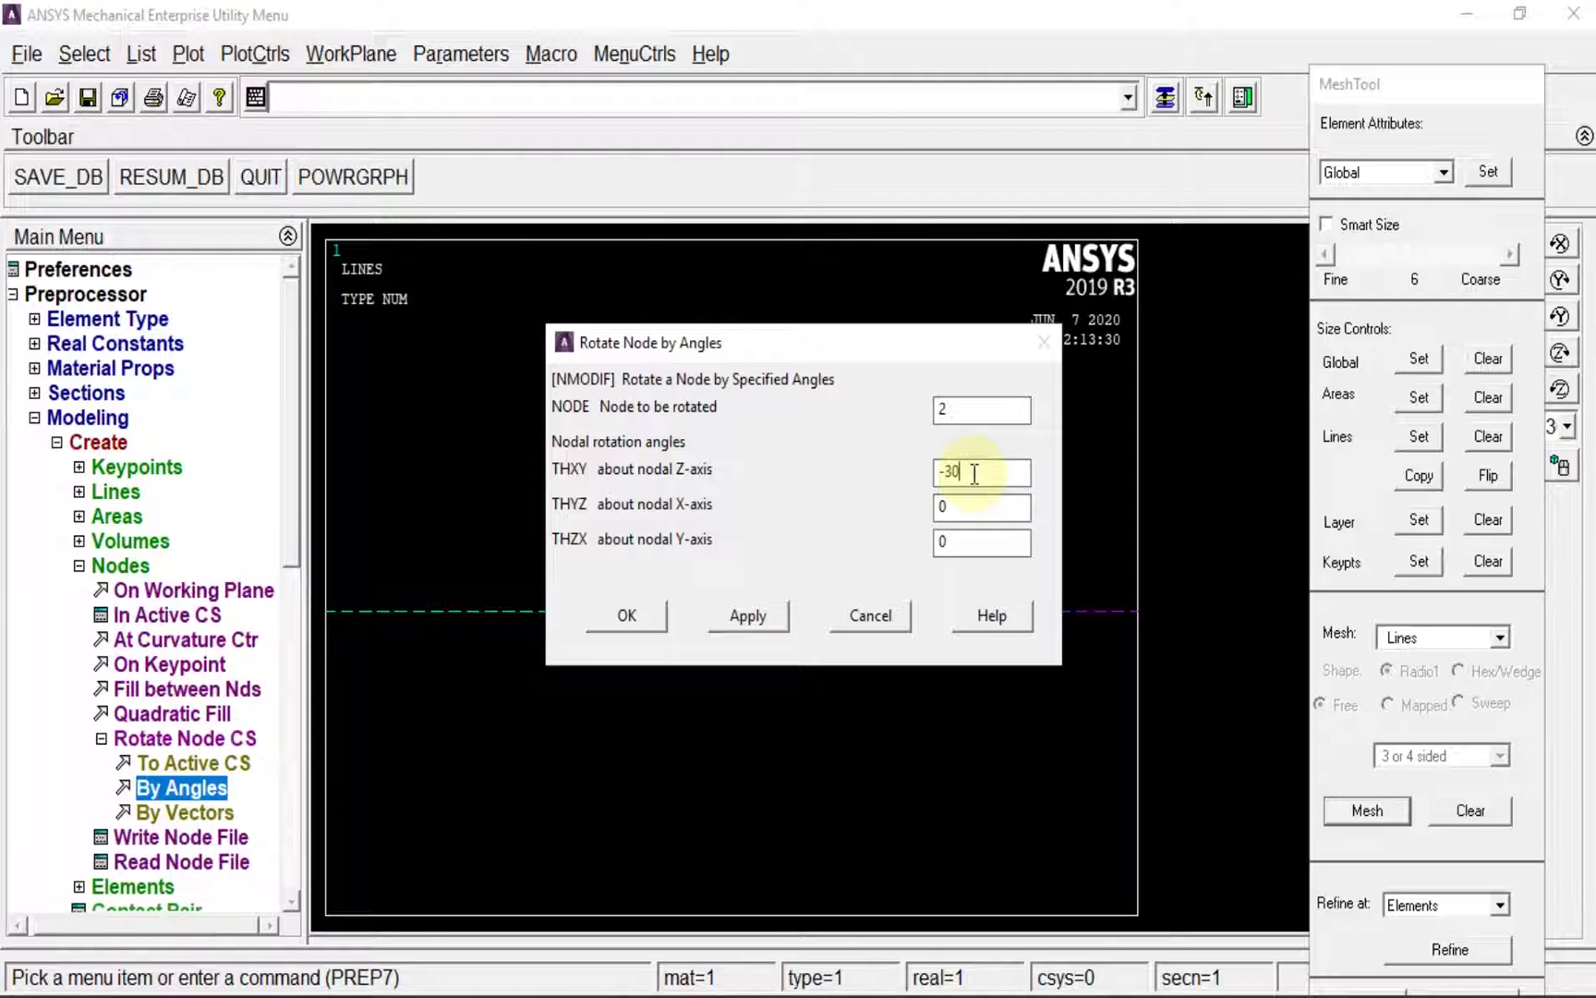
{"action": "left_click", "coordinate": [656, 619]}
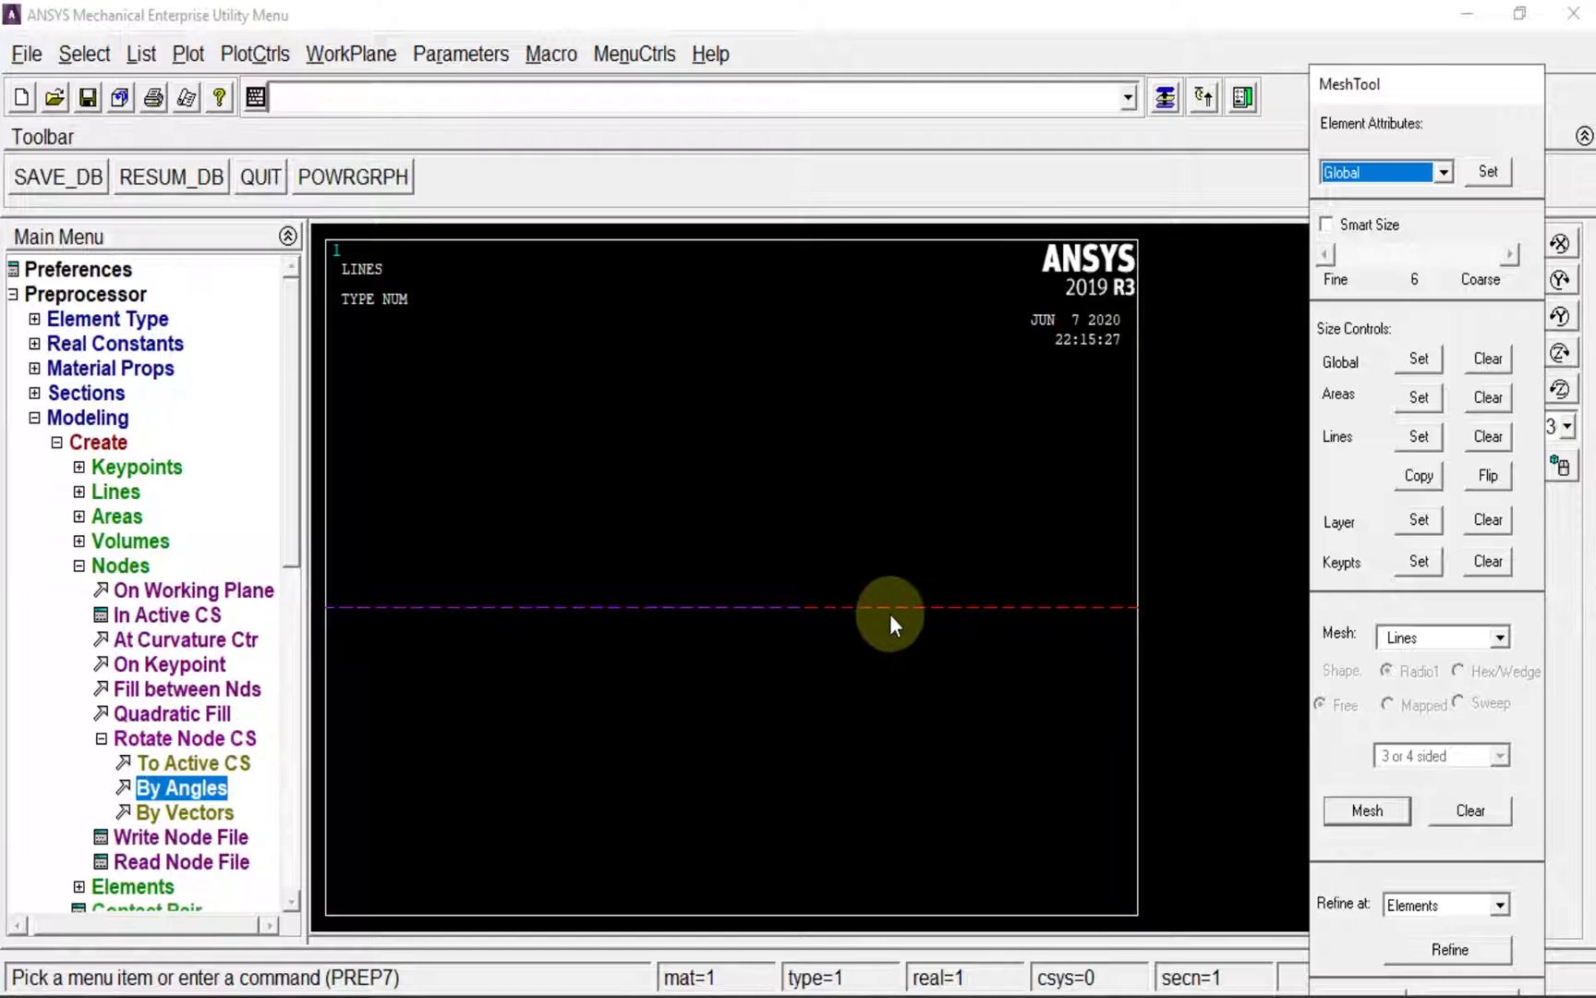
Rotate the node where the second and third lines meet by -45 degrees about its nodal Z-axis, checking the 200 N load in the assignment image
{"action": "key", "text": "Return"}
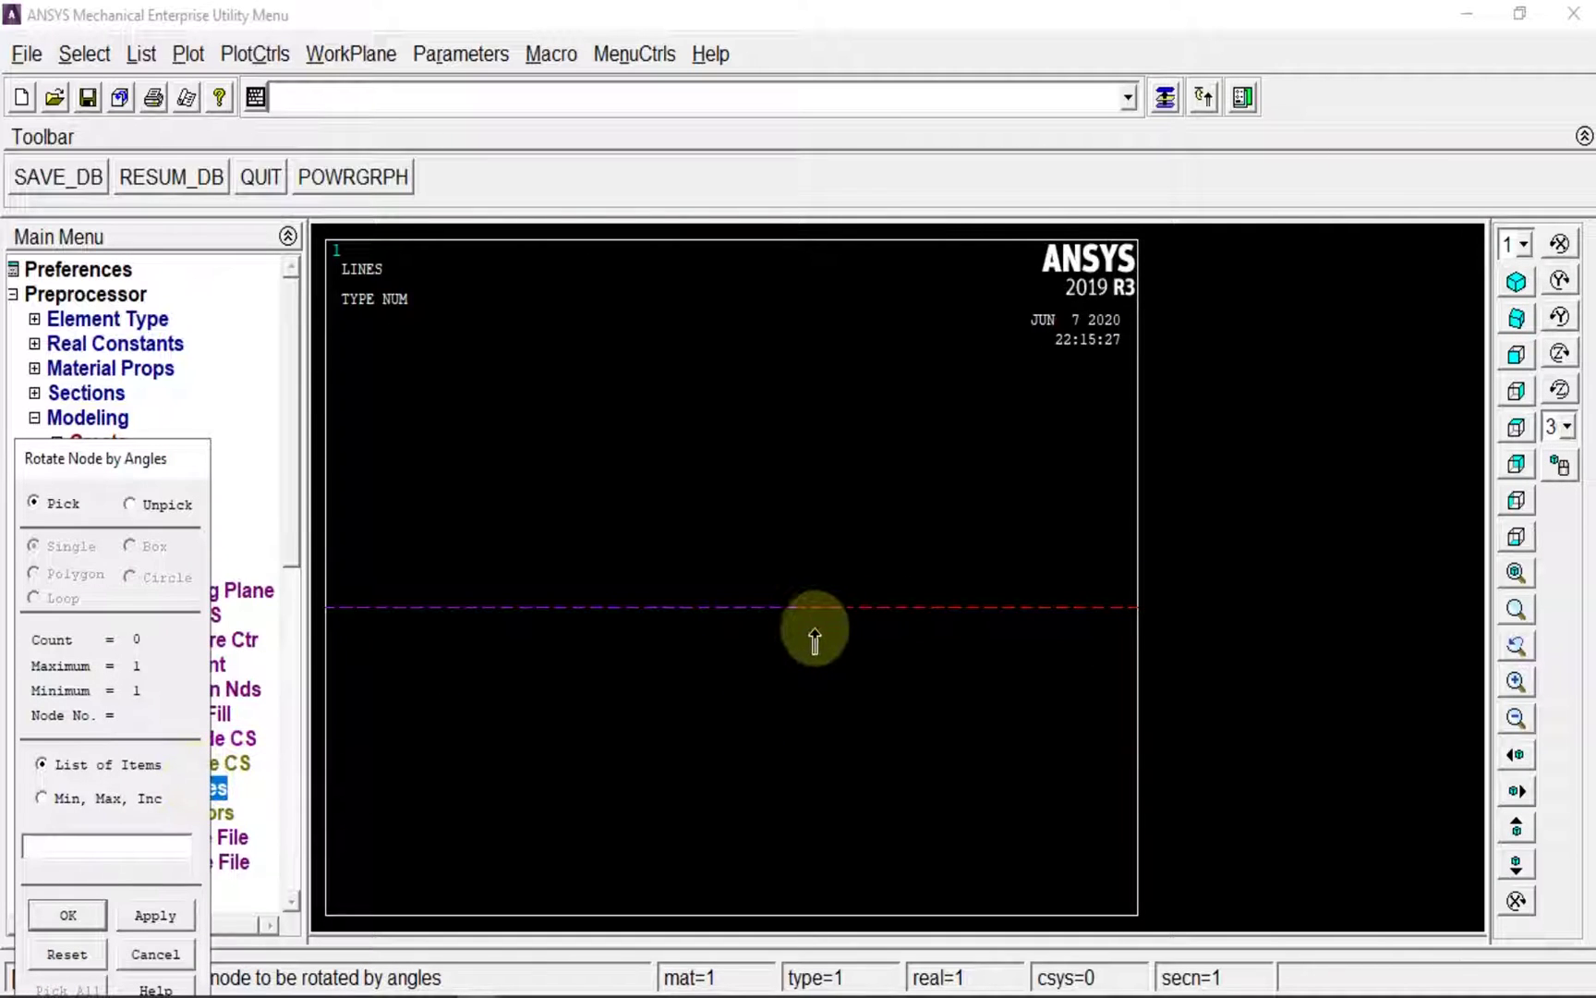
{"action": "left_click", "coordinate": [803, 612]}
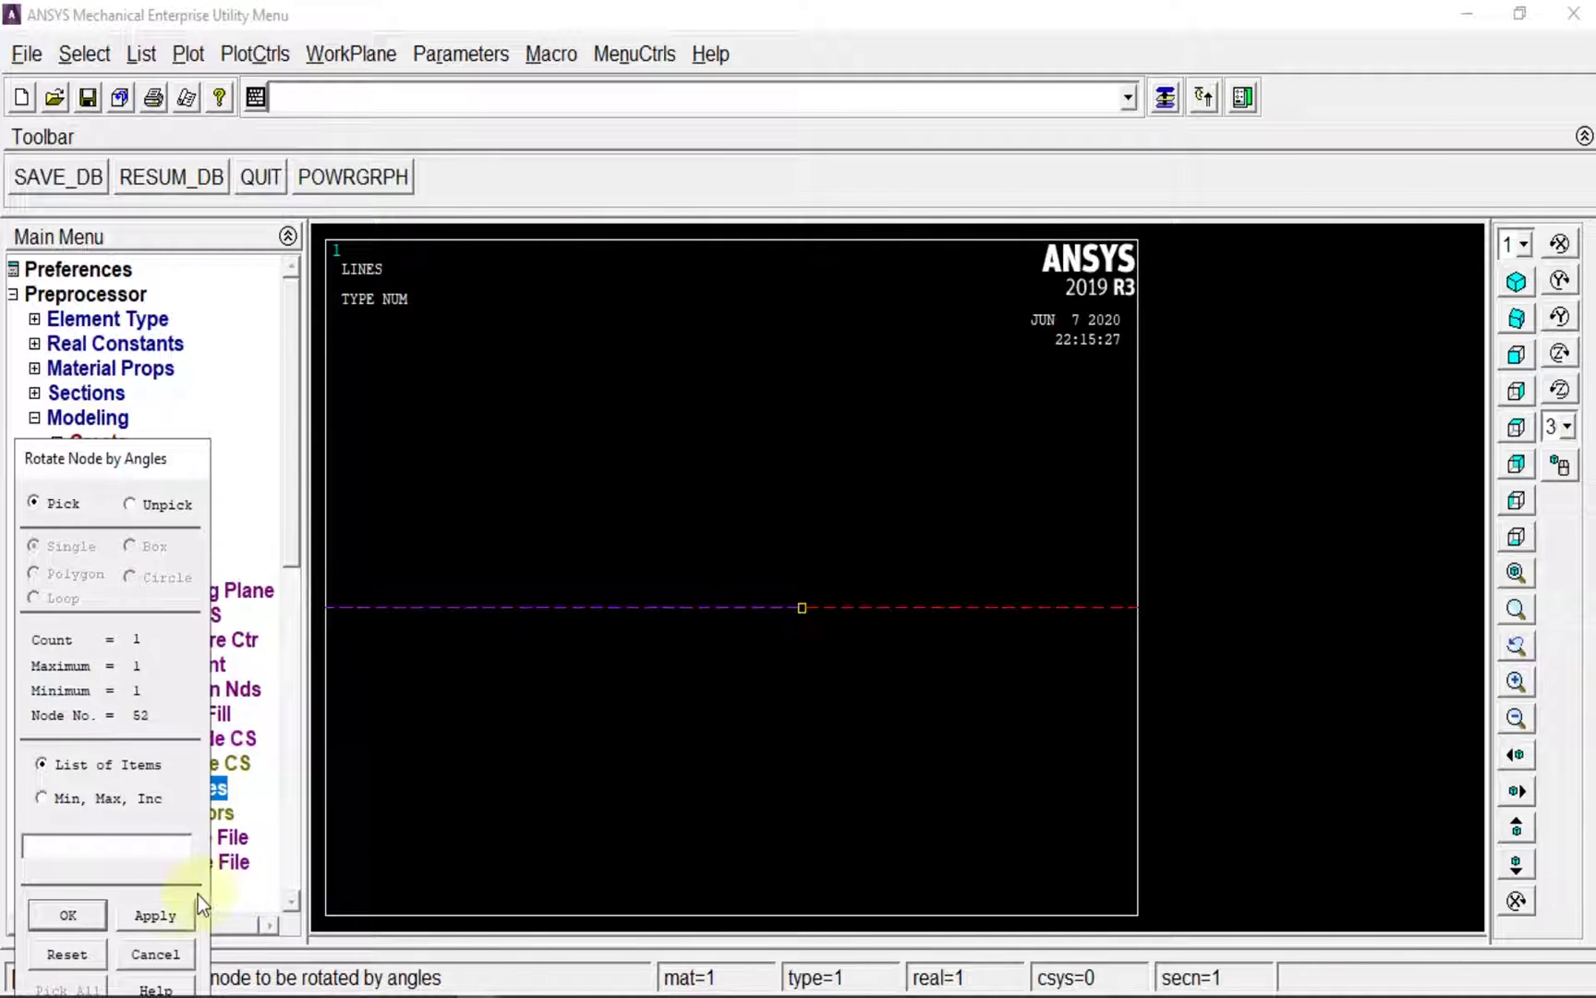
{"action": "left_click", "coordinate": [153, 912]}
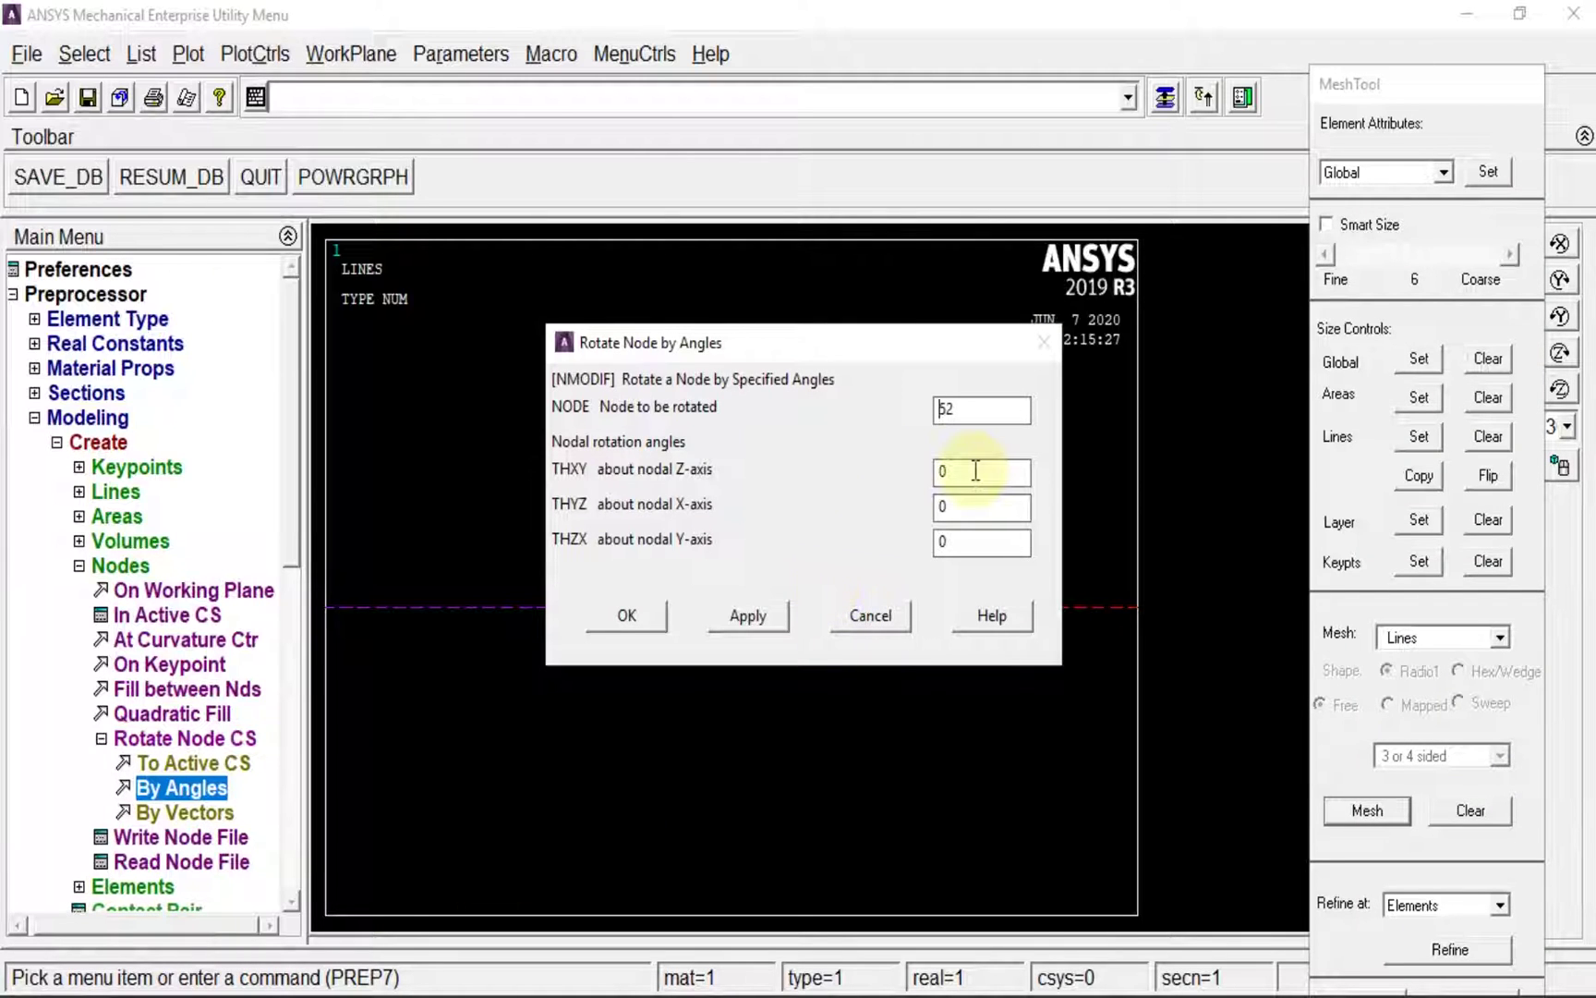
{"action": "left_click", "coordinate": [524, 979]}
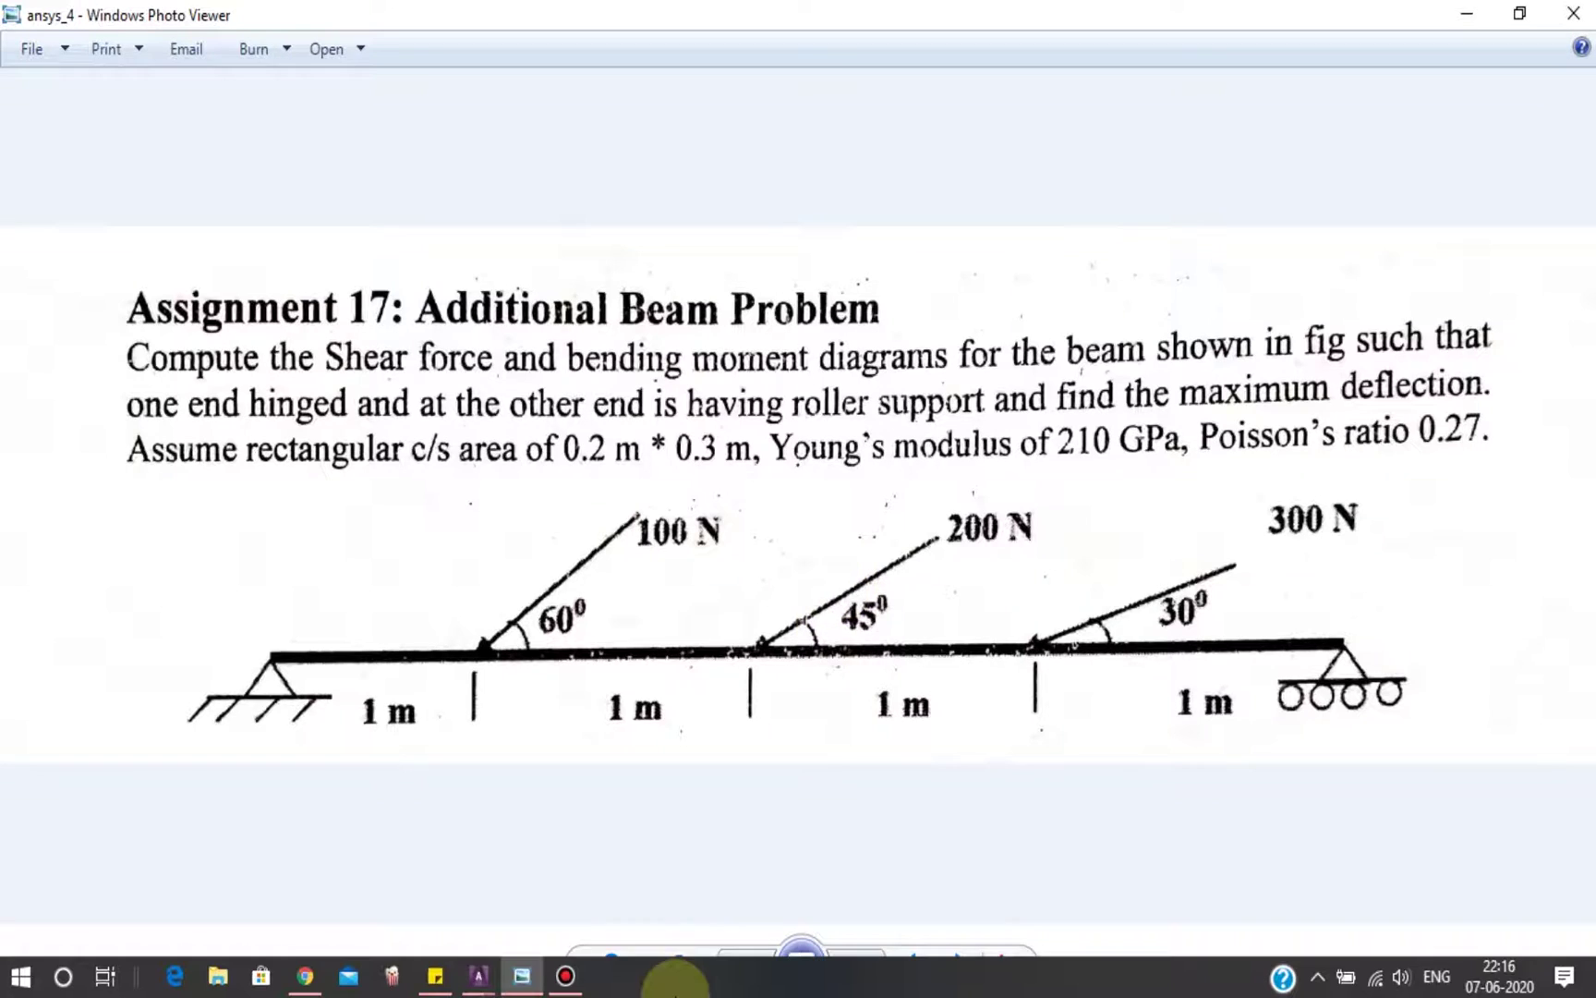
{"action": "mouse_move", "coordinate": [652, 989]}
{"action": "left_click", "coordinate": [523, 982]}
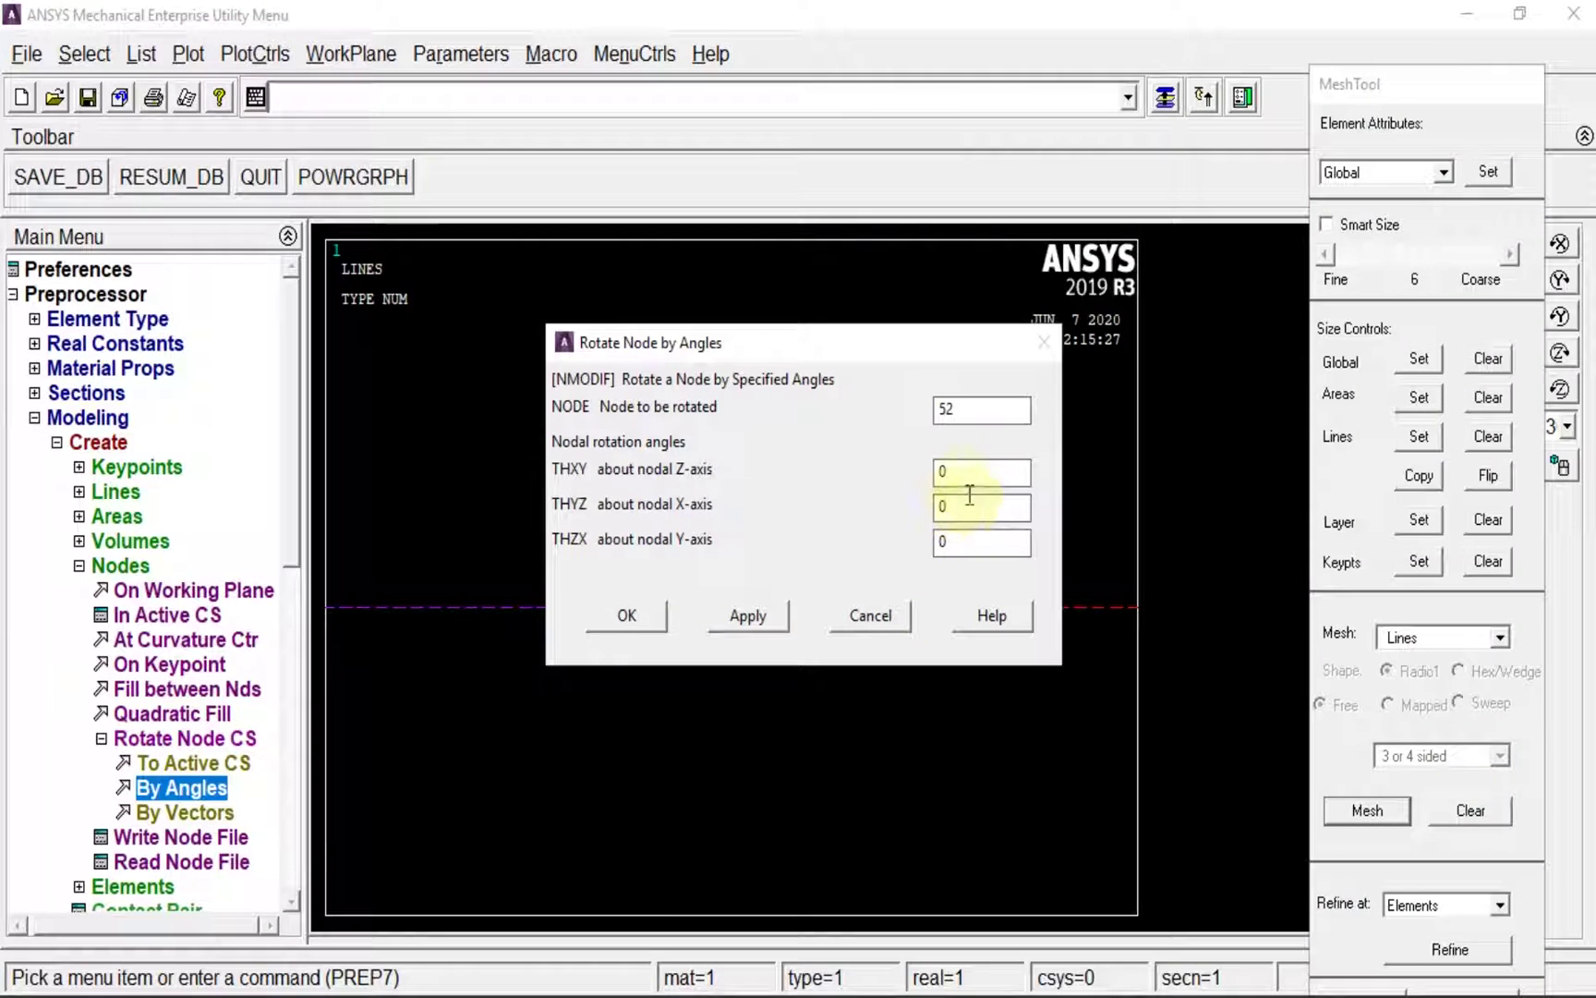
{"action": "type", "text": "-45"}
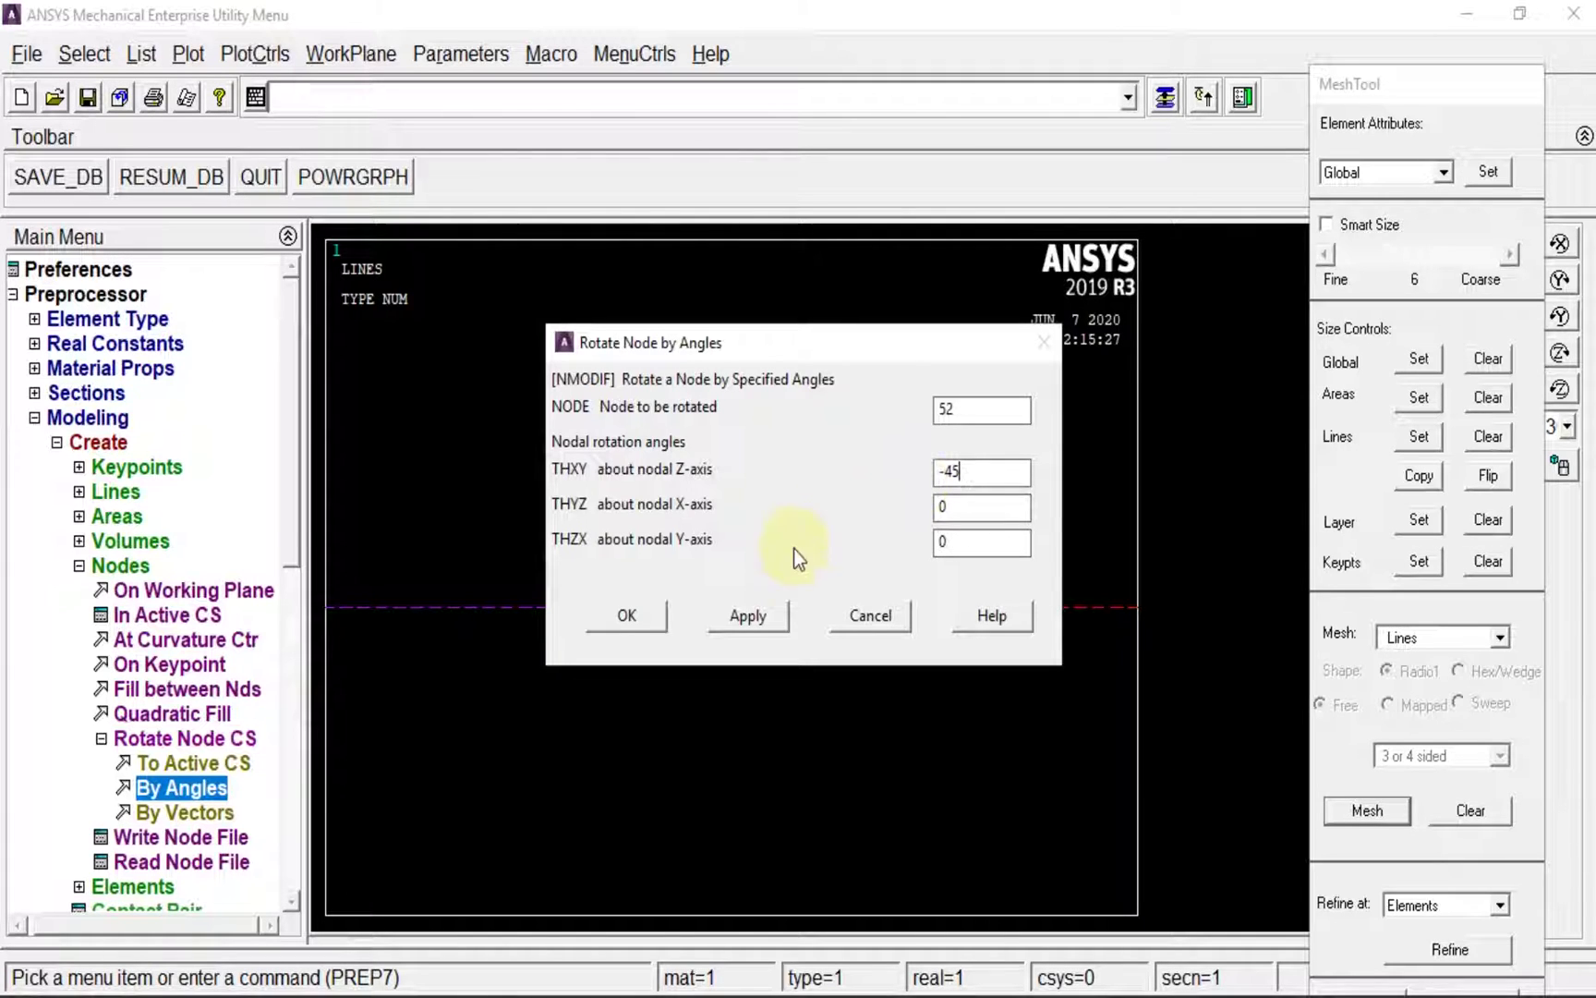
{"action": "left_click", "coordinate": [660, 625]}
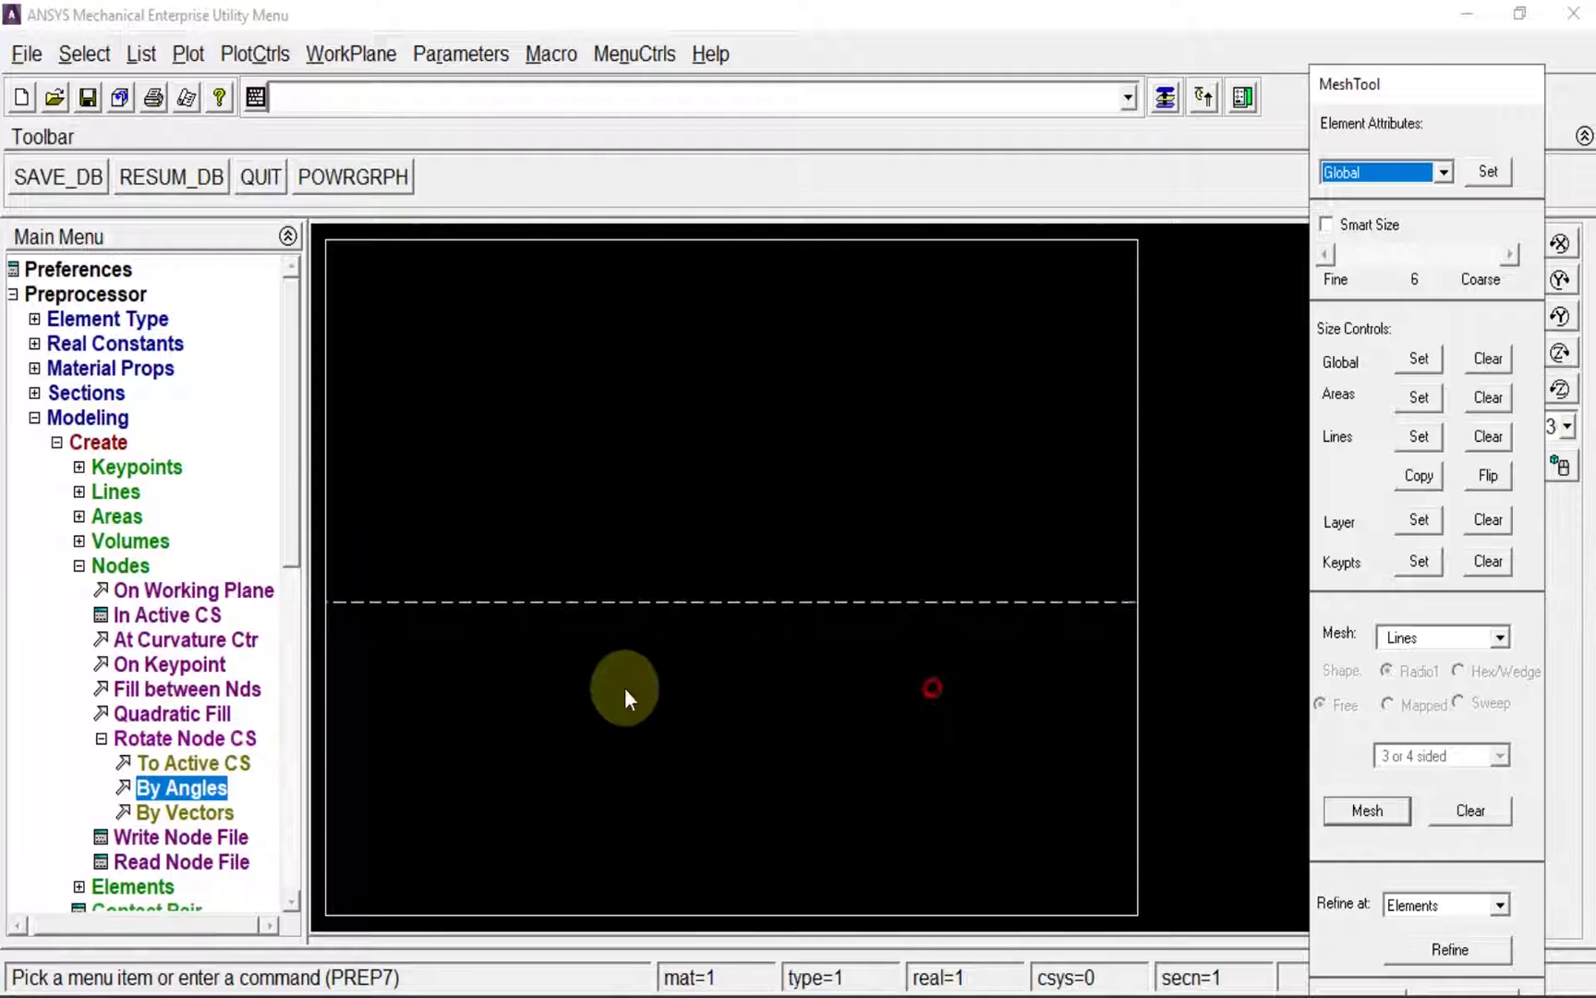
Rotate the node where the third and fourth lines meet by -60 degrees about its nodal Z-axis, checking the 300 N load in the assignment image
{"action": "left_click", "coordinate": [222, 790]}
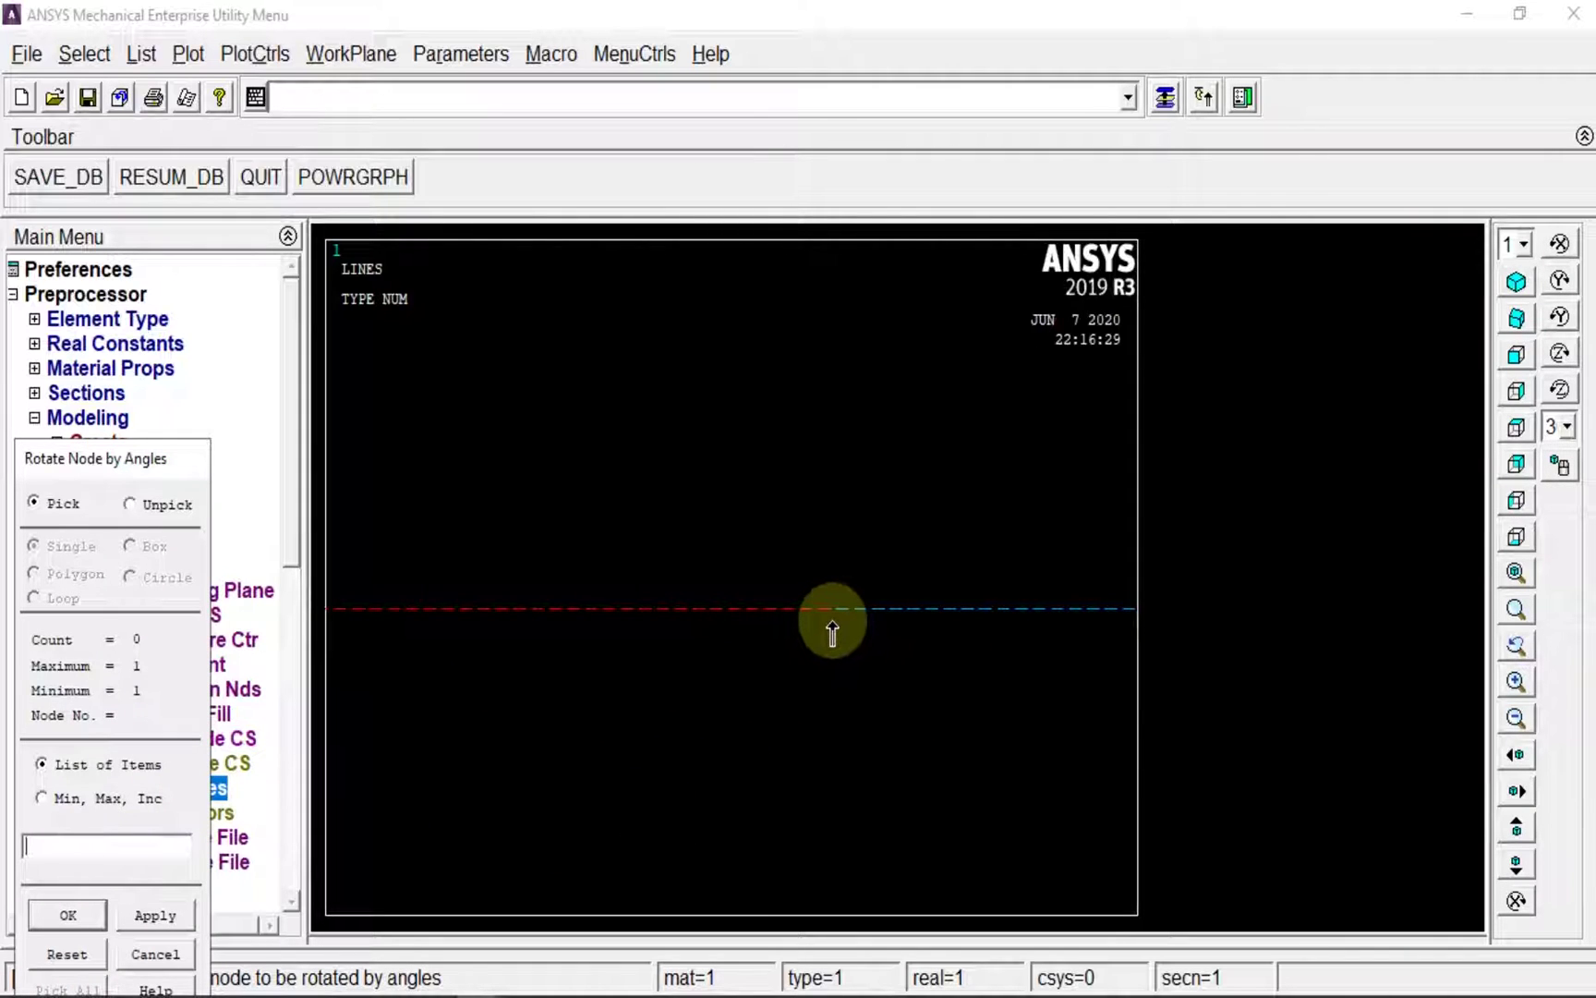
{"action": "left_click", "coordinate": [825, 632]}
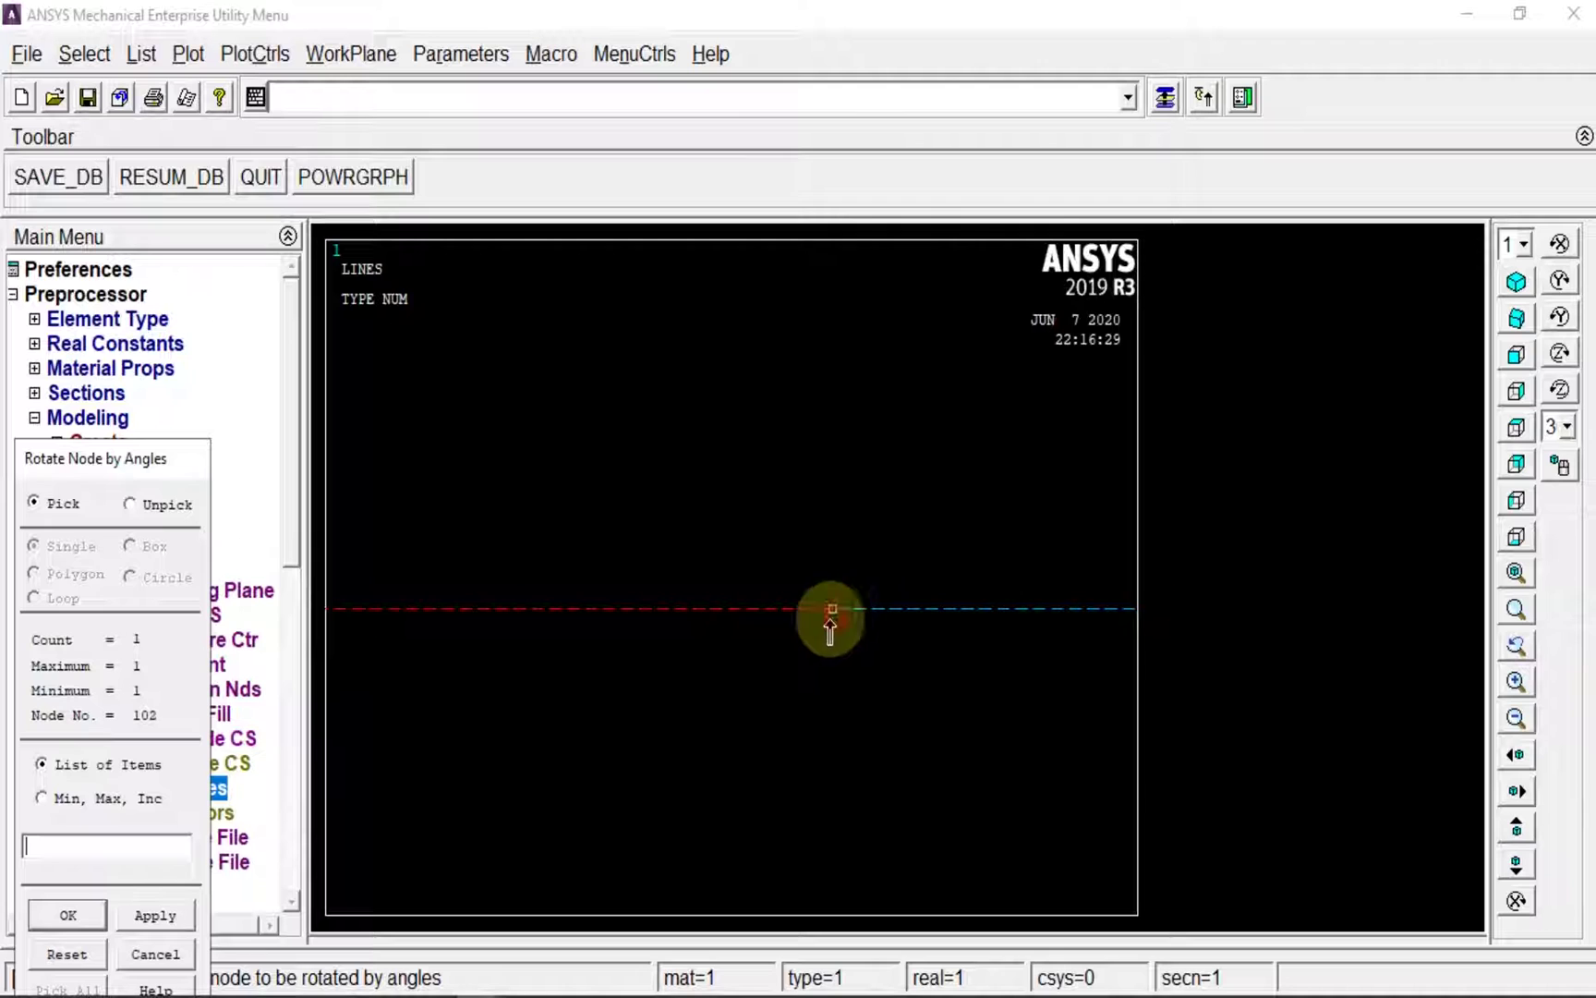
{"action": "left_click", "coordinate": [158, 920]}
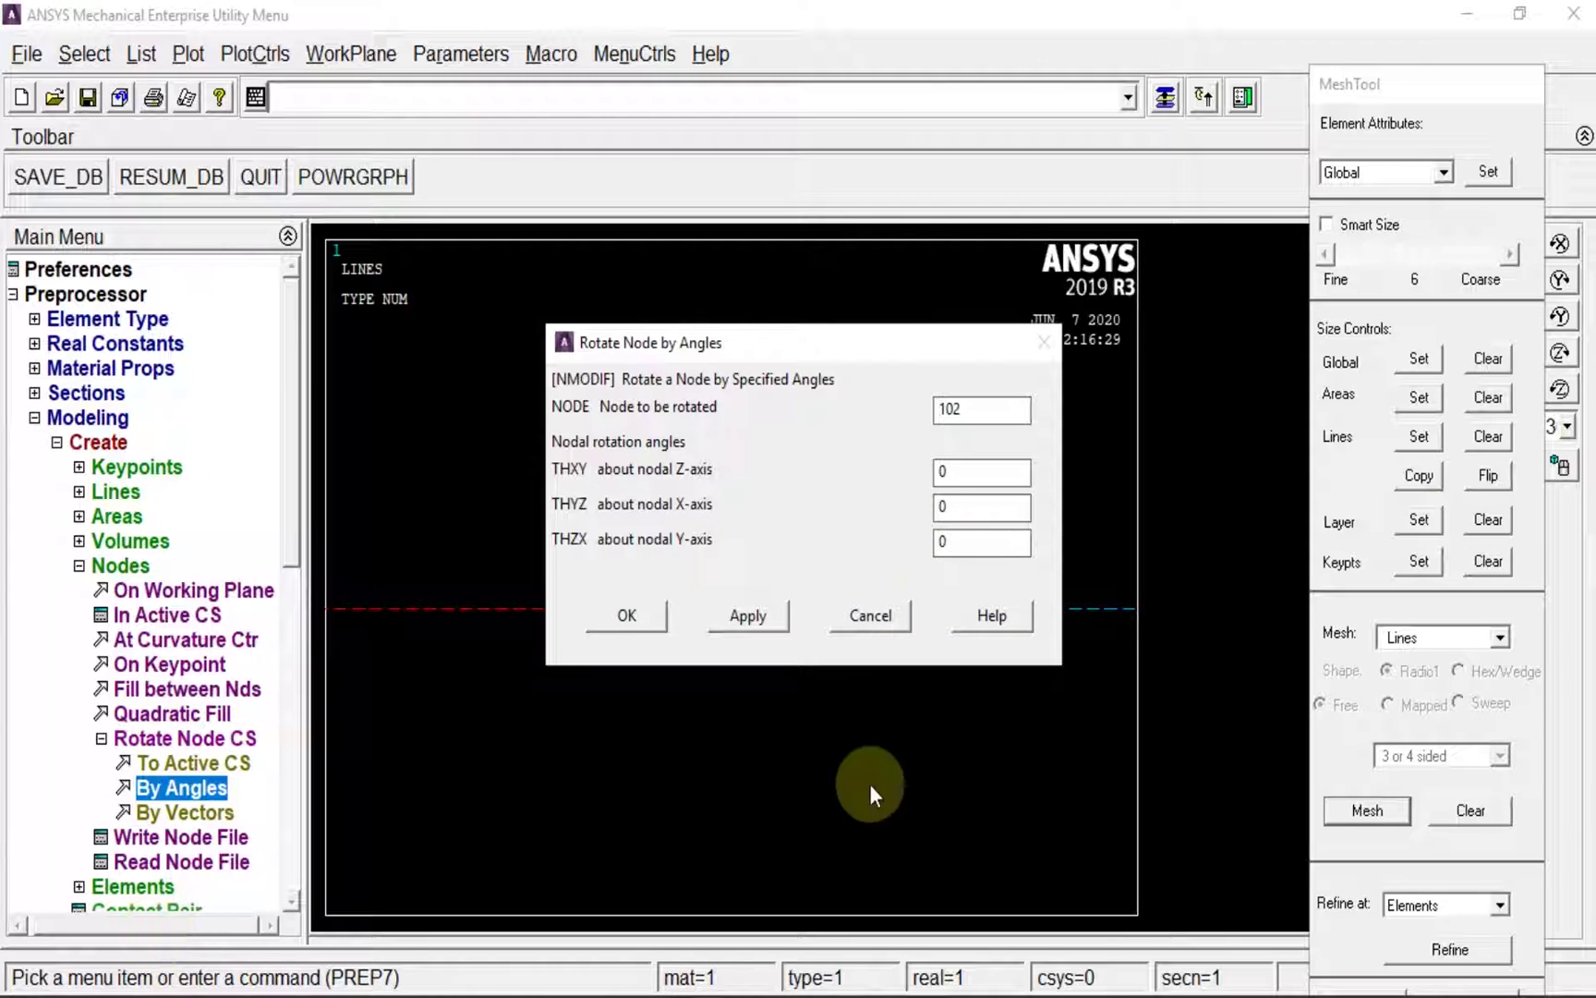
{"action": "left_click", "coordinate": [522, 976]}
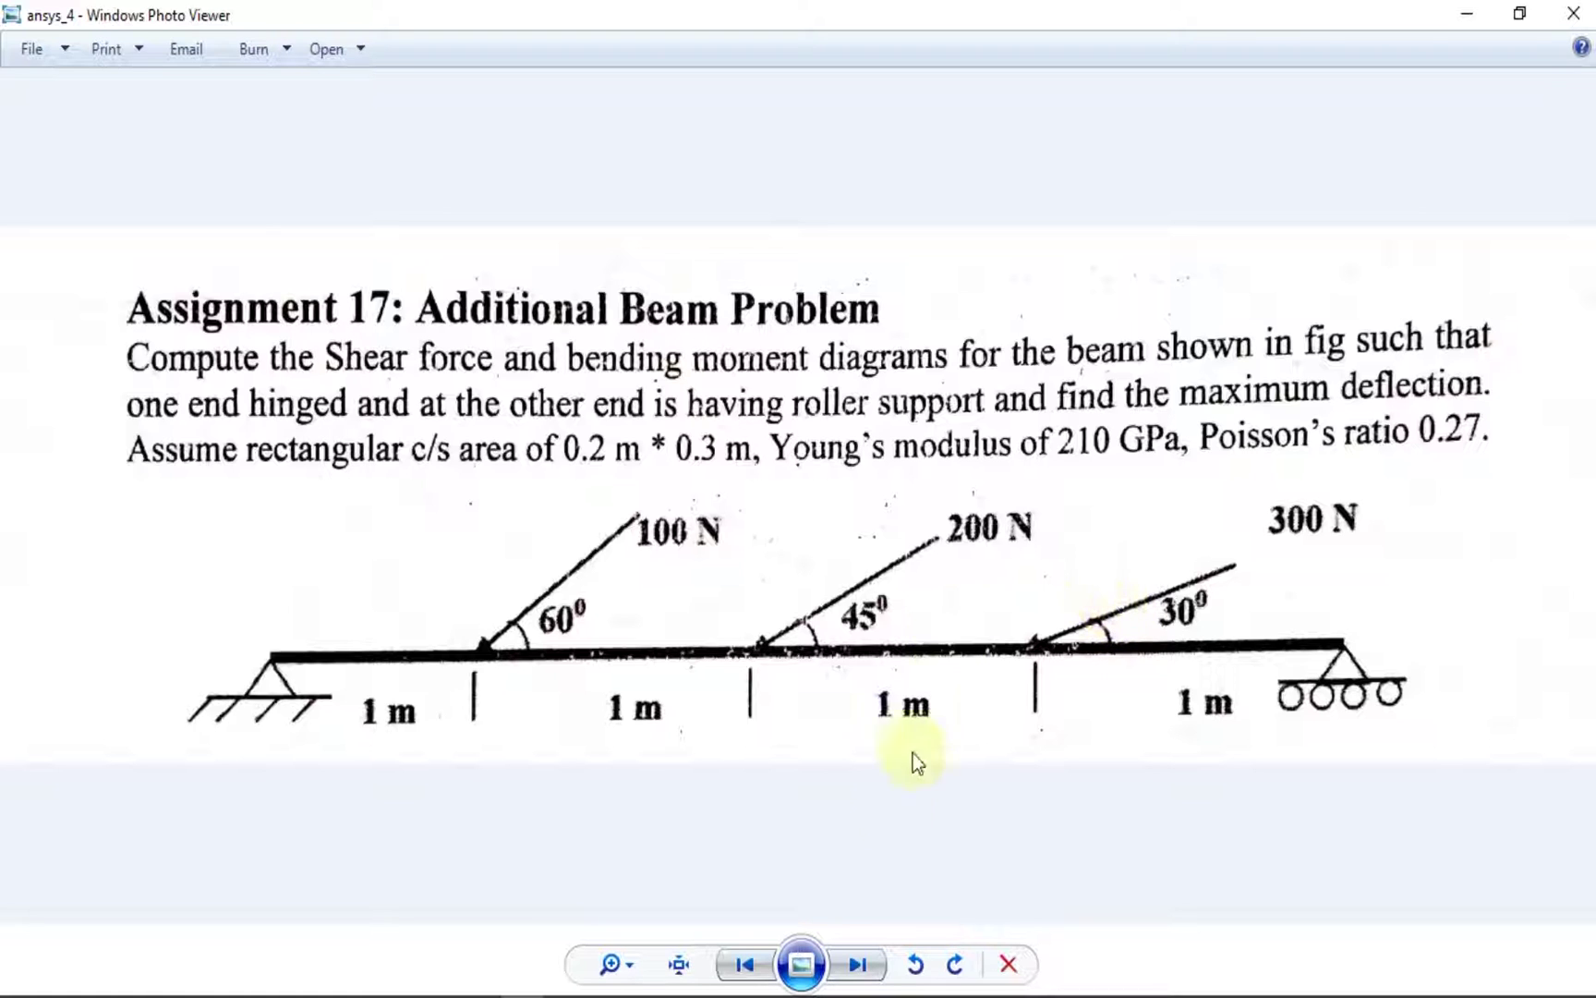
{"action": "left_click", "coordinate": [525, 976]}
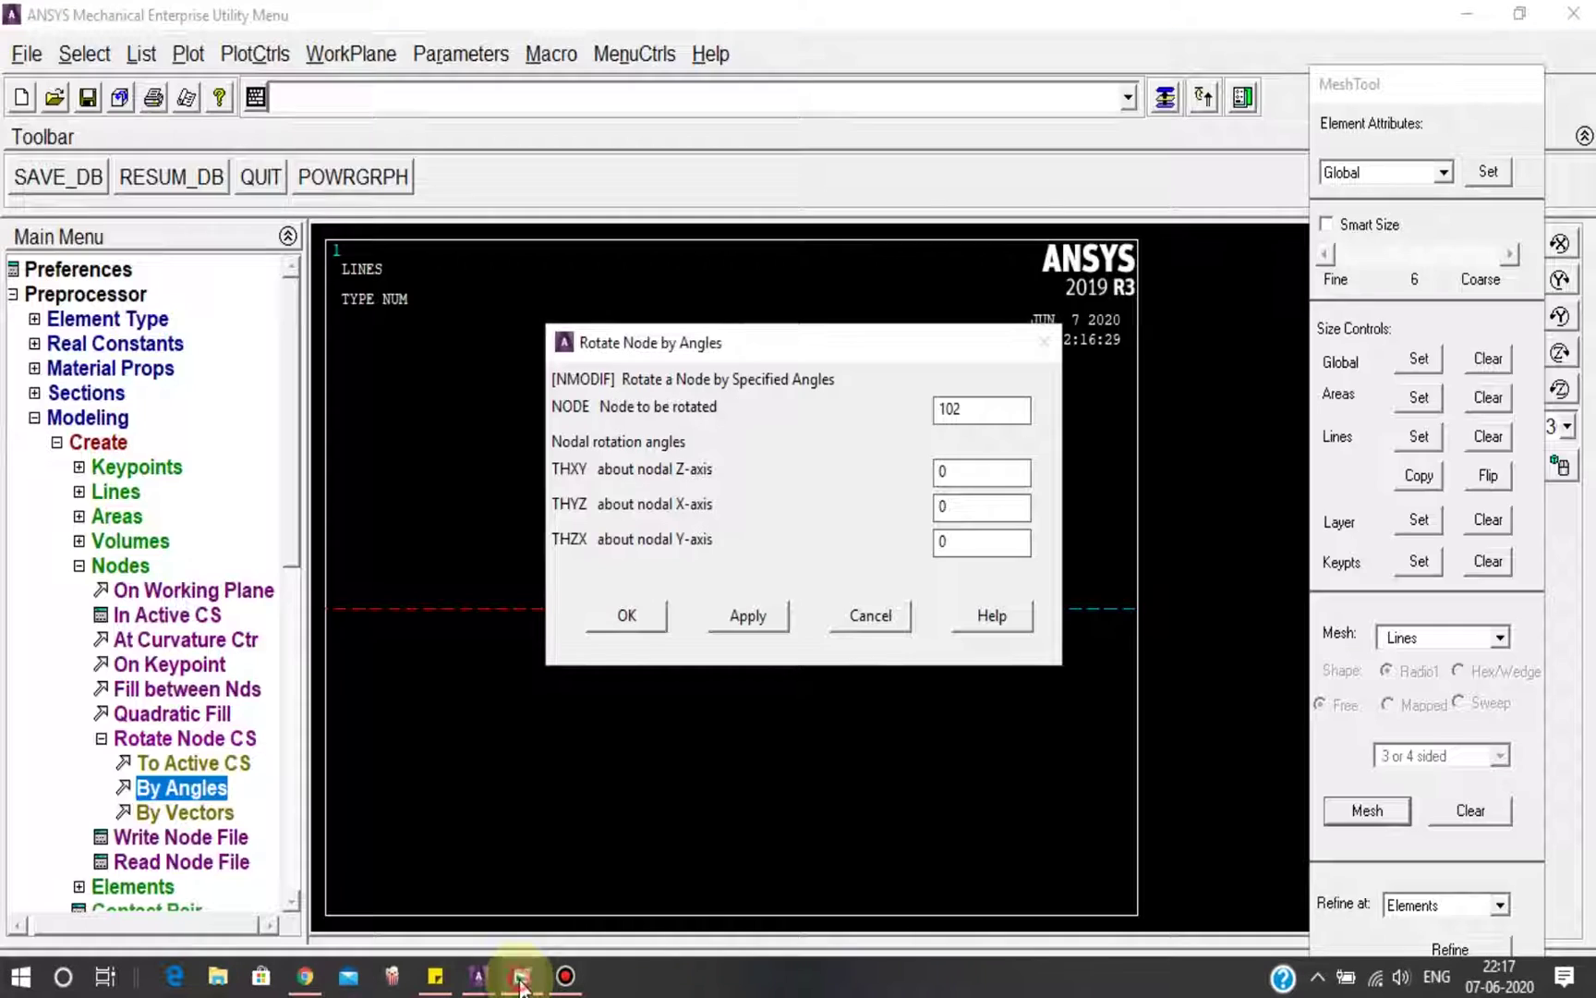
{"action": "double_click", "coordinate": [944, 469]}
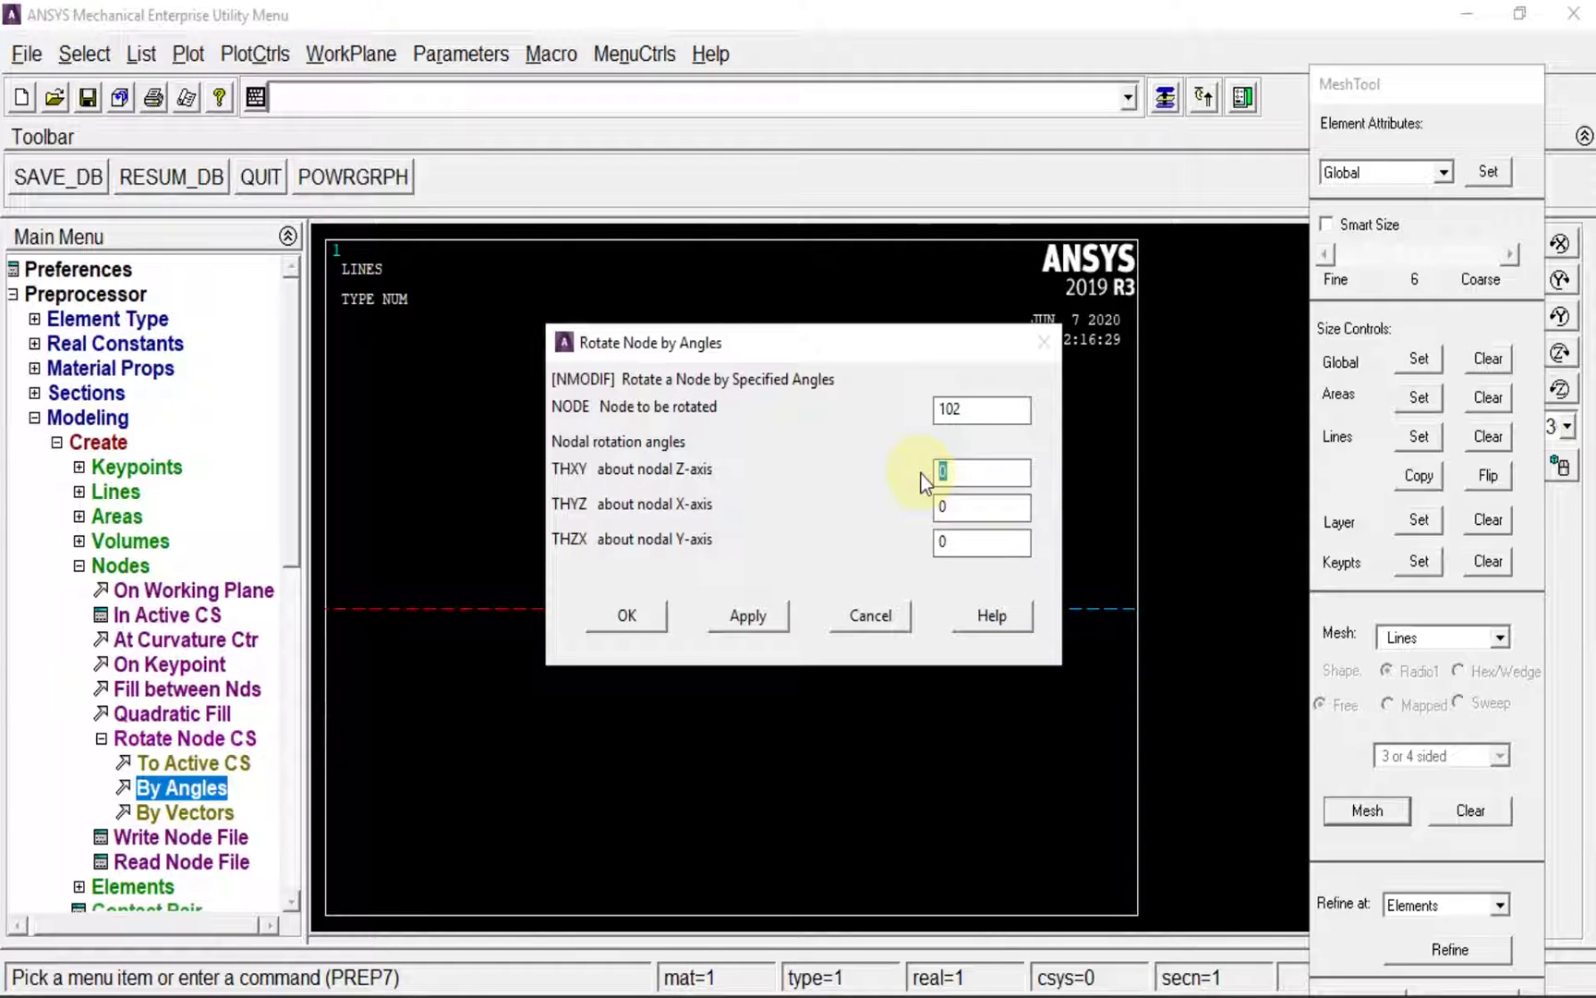
{"action": "type", "text": "-60"}
{"action": "left_click", "coordinate": [630, 616]}
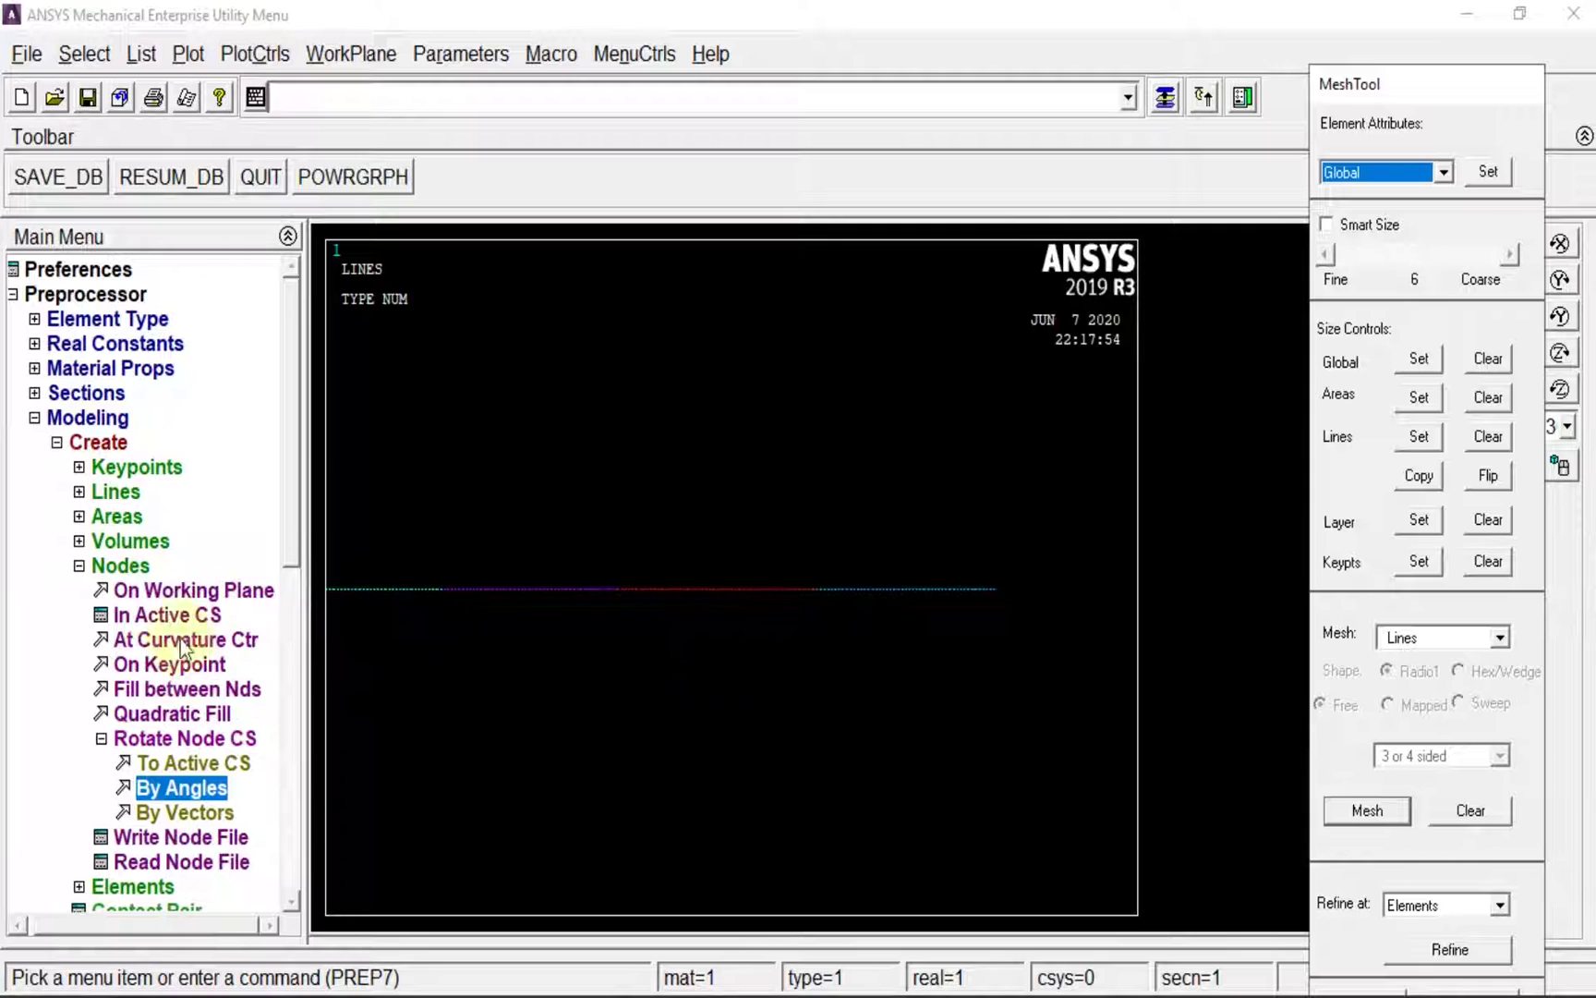
Start applying structural displacement constraints on keypoints and check the beam's support types in the ansys_4 assignment image
{"action": "left_click", "coordinate": [78, 565]}
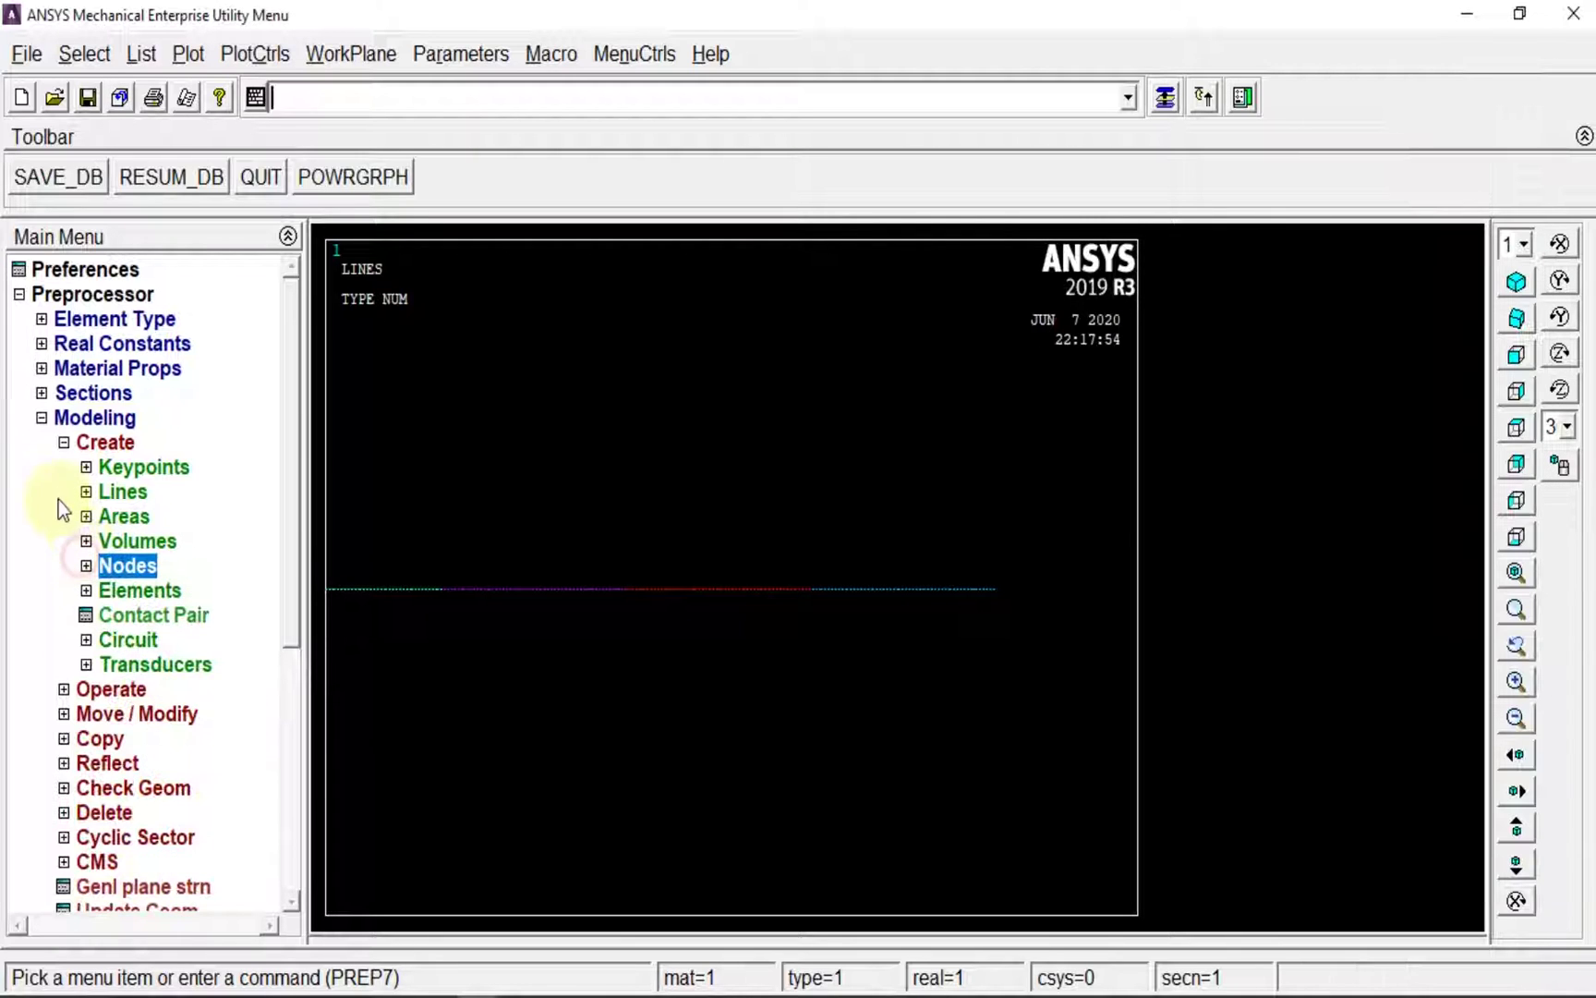
{"action": "left_click", "coordinate": [69, 444]}
{"action": "left_click", "coordinate": [83, 417]}
{"action": "left_click", "coordinate": [90, 566]}
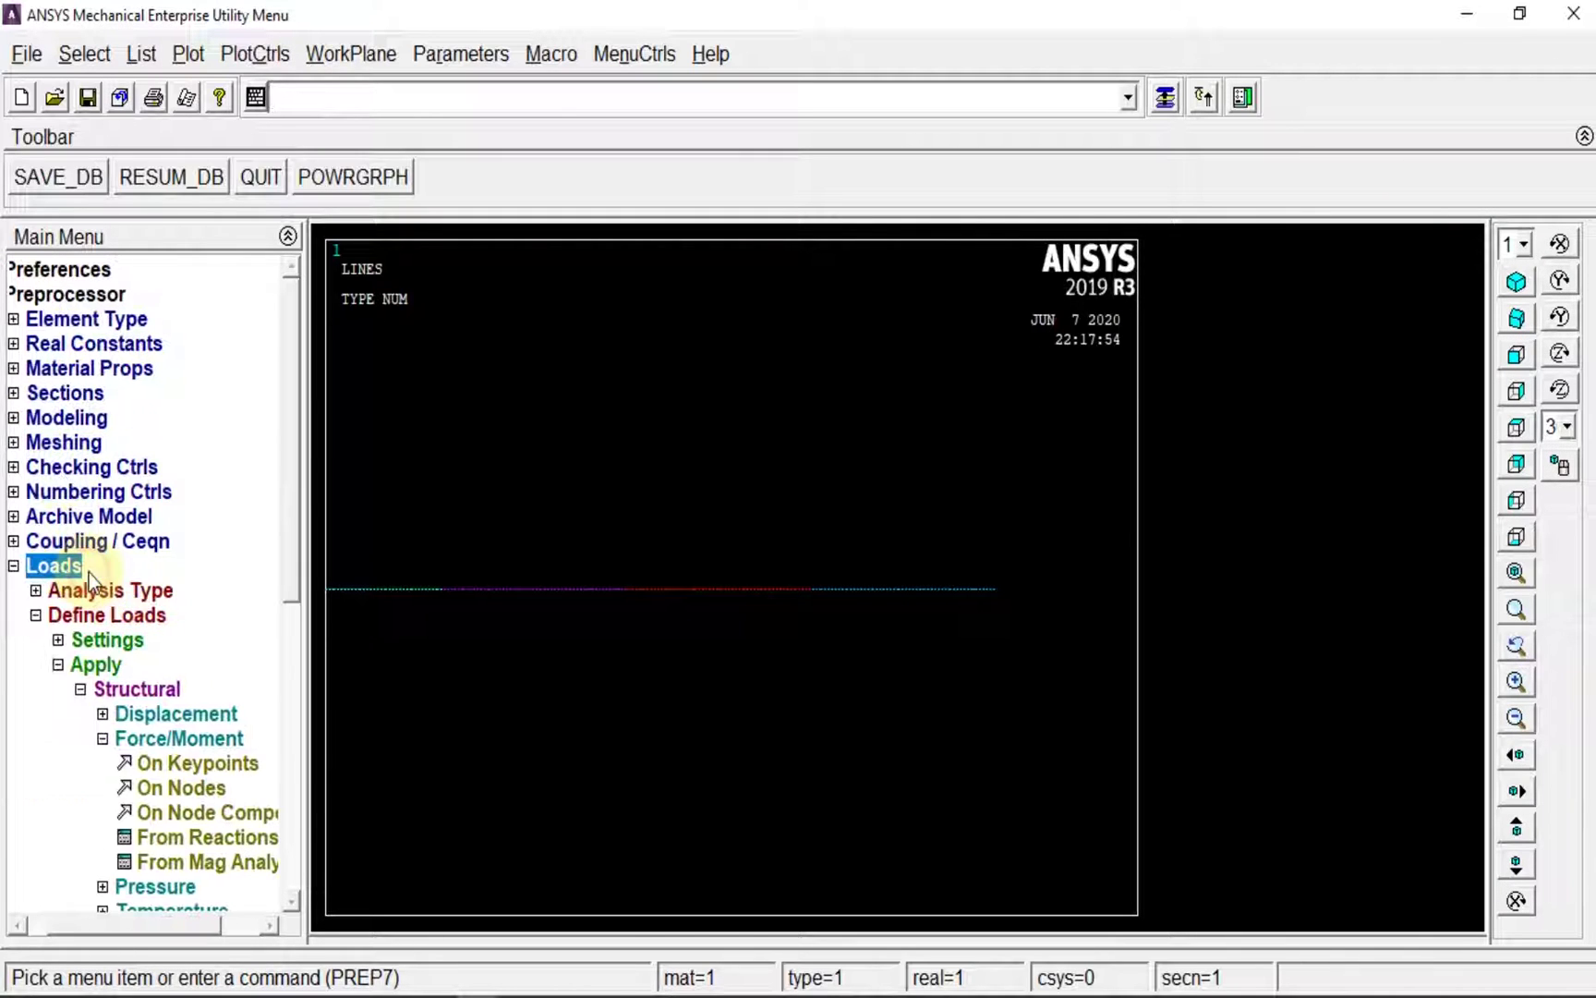
{"action": "left_click", "coordinate": [146, 715]}
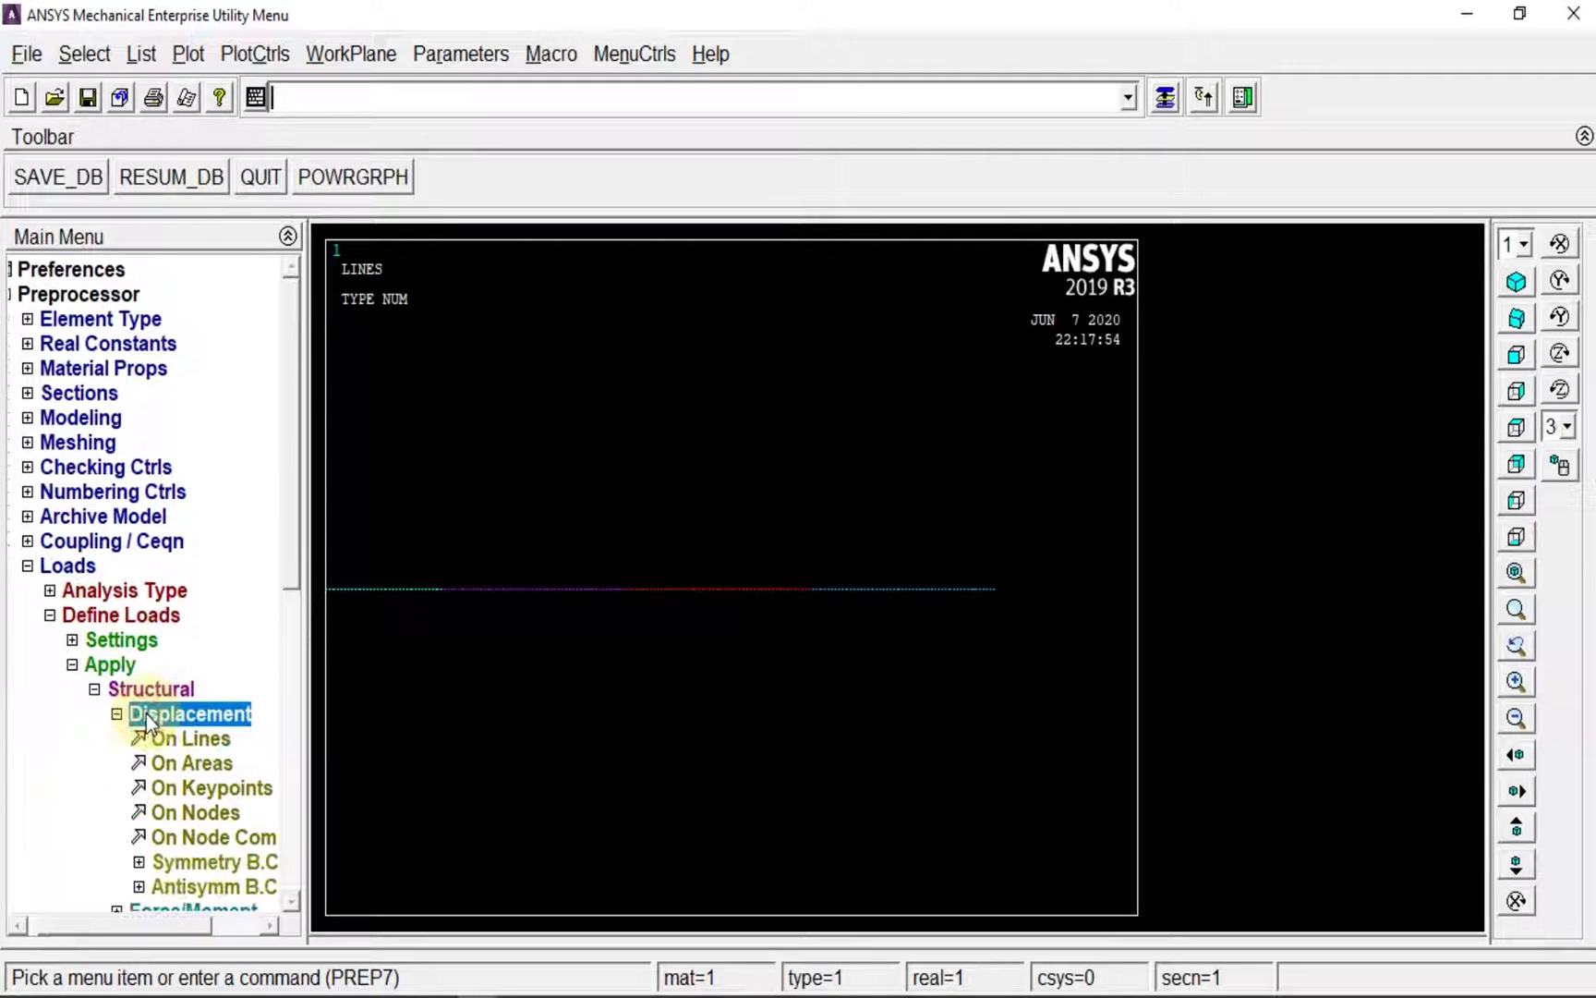
{"action": "left_click", "coordinate": [135, 817]}
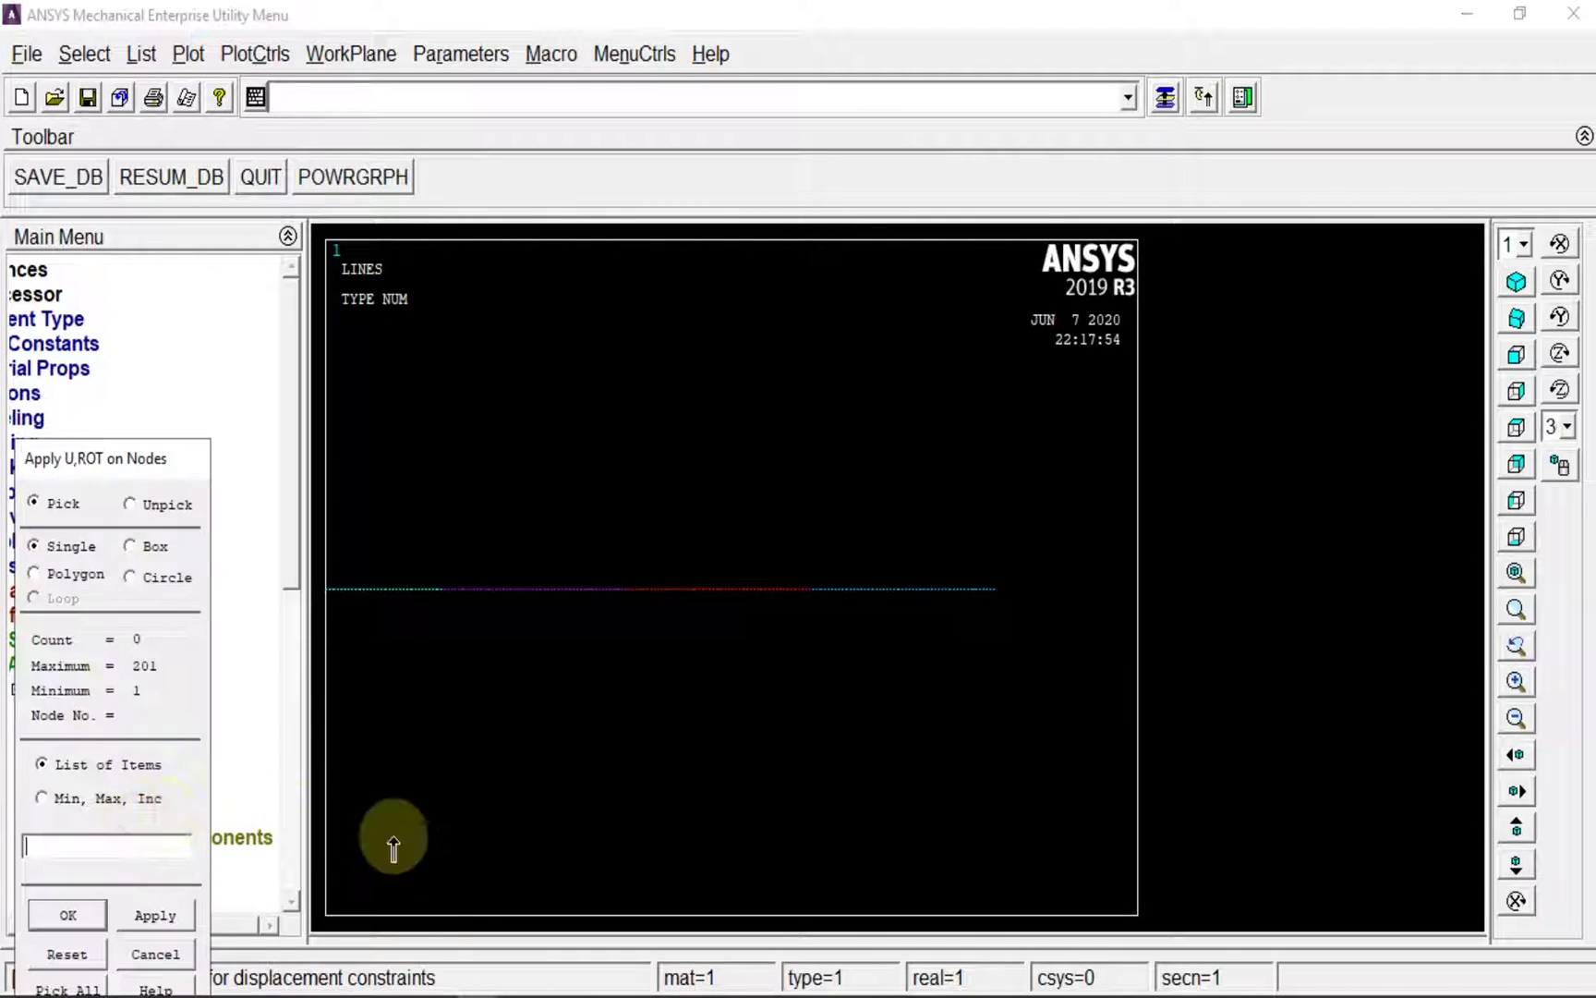
{"action": "left_click", "coordinate": [154, 956]}
{"action": "left_click", "coordinate": [132, 788]}
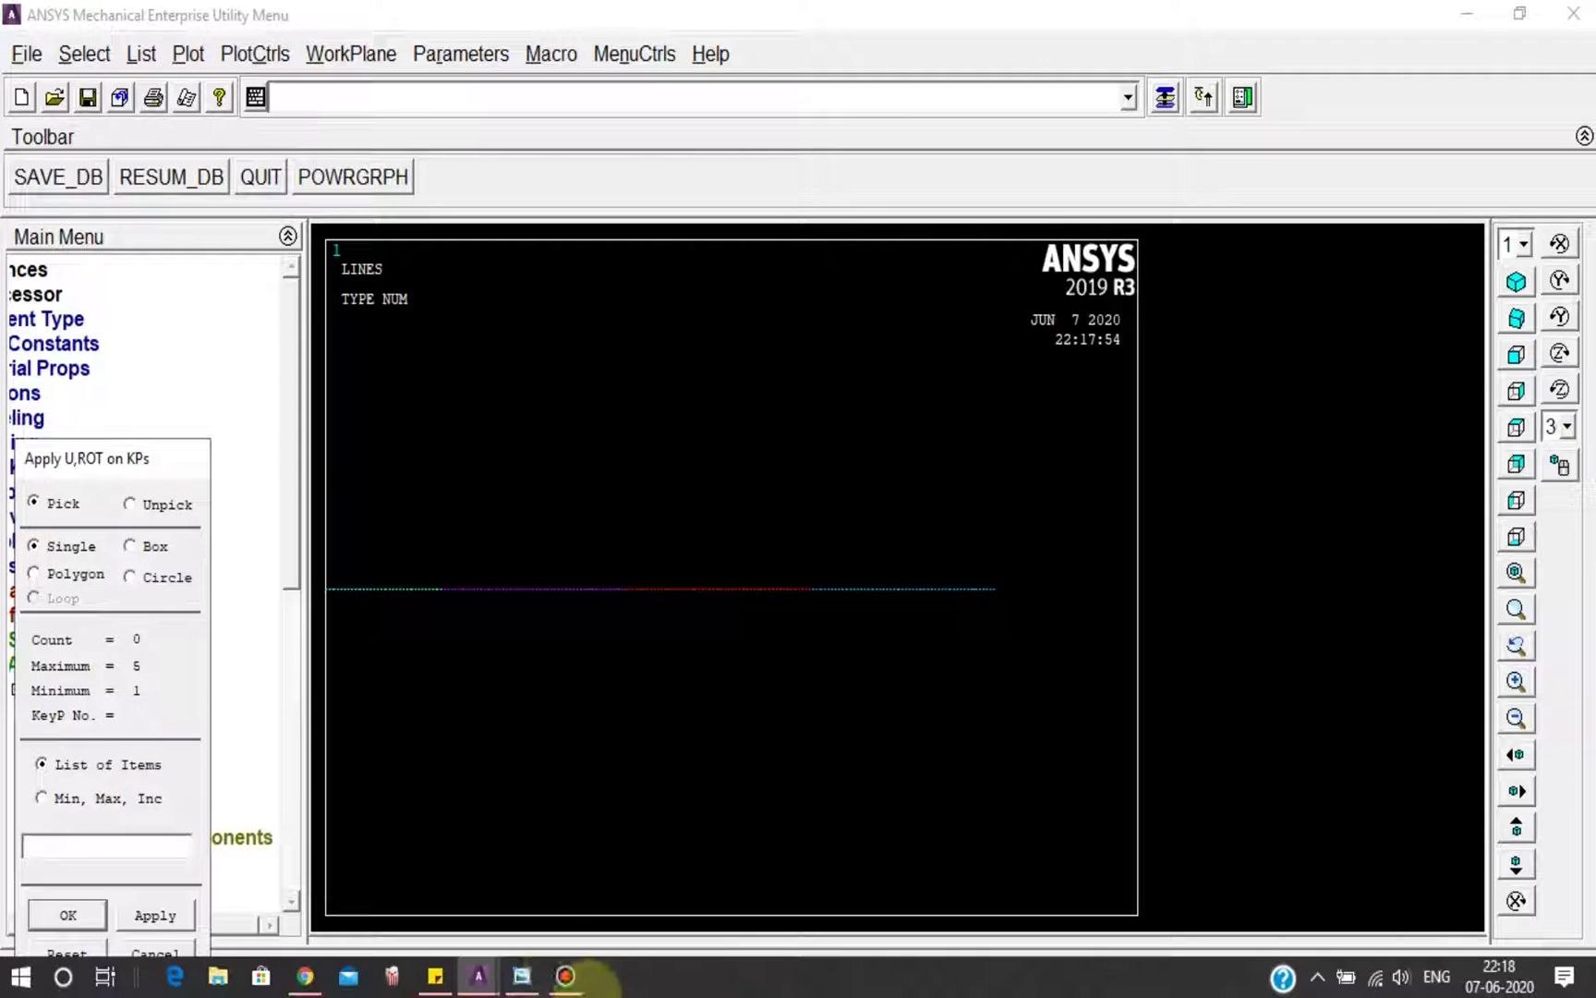
{"action": "left_click", "coordinate": [524, 977]}
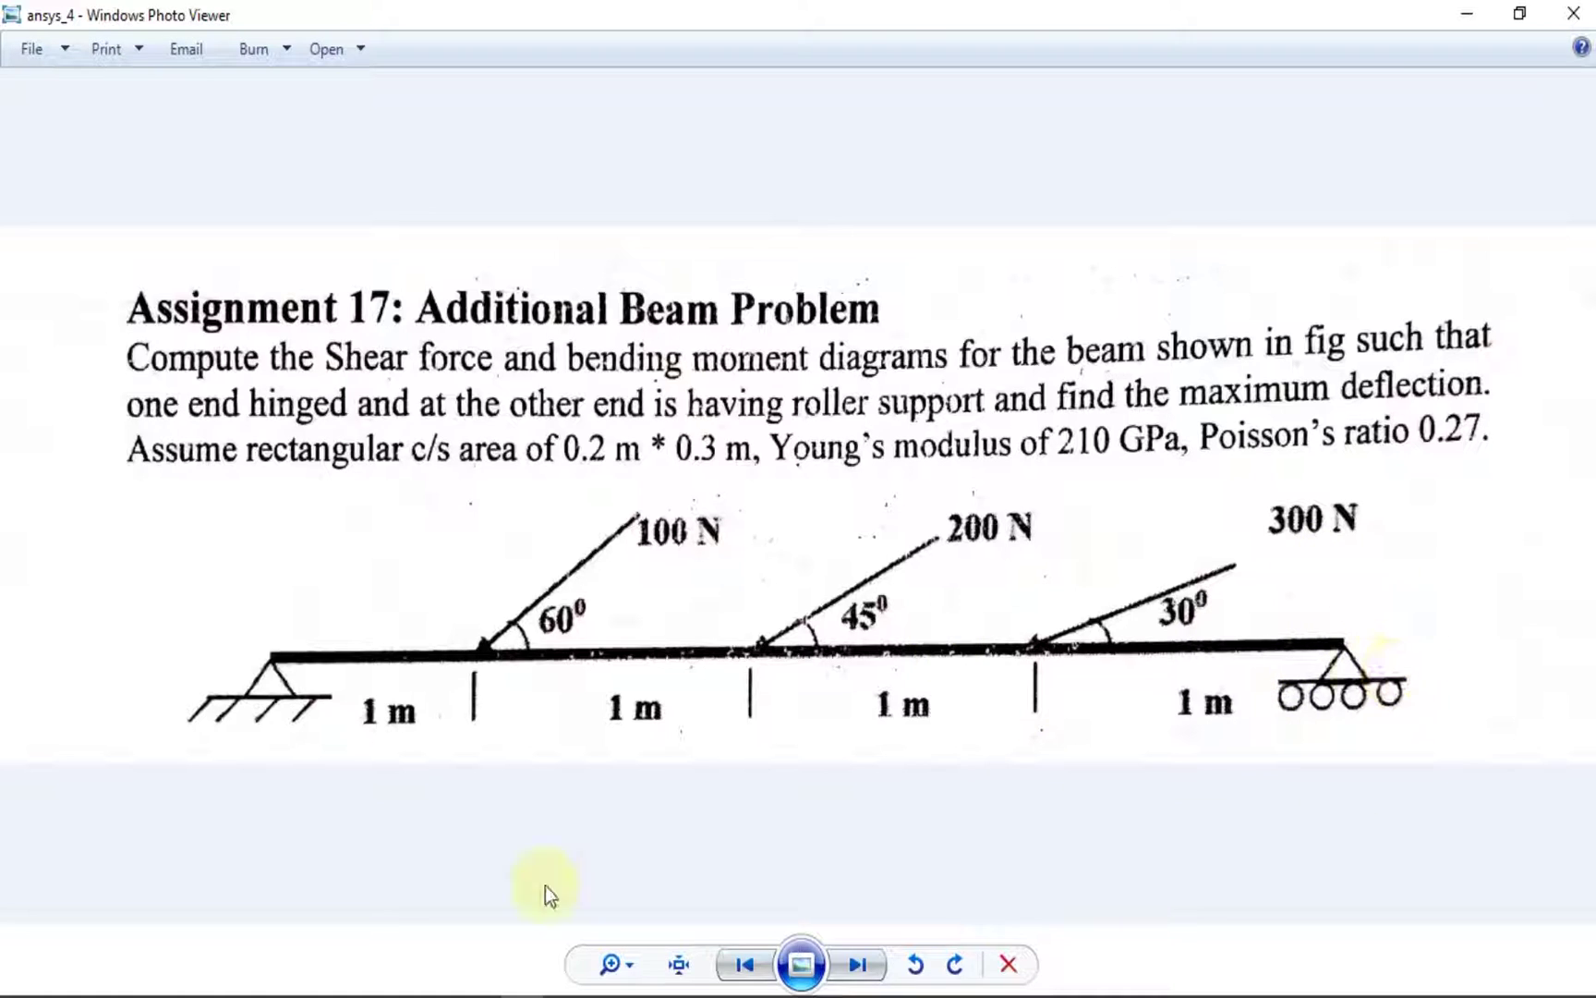
{"action": "left_click", "coordinate": [512, 970]}
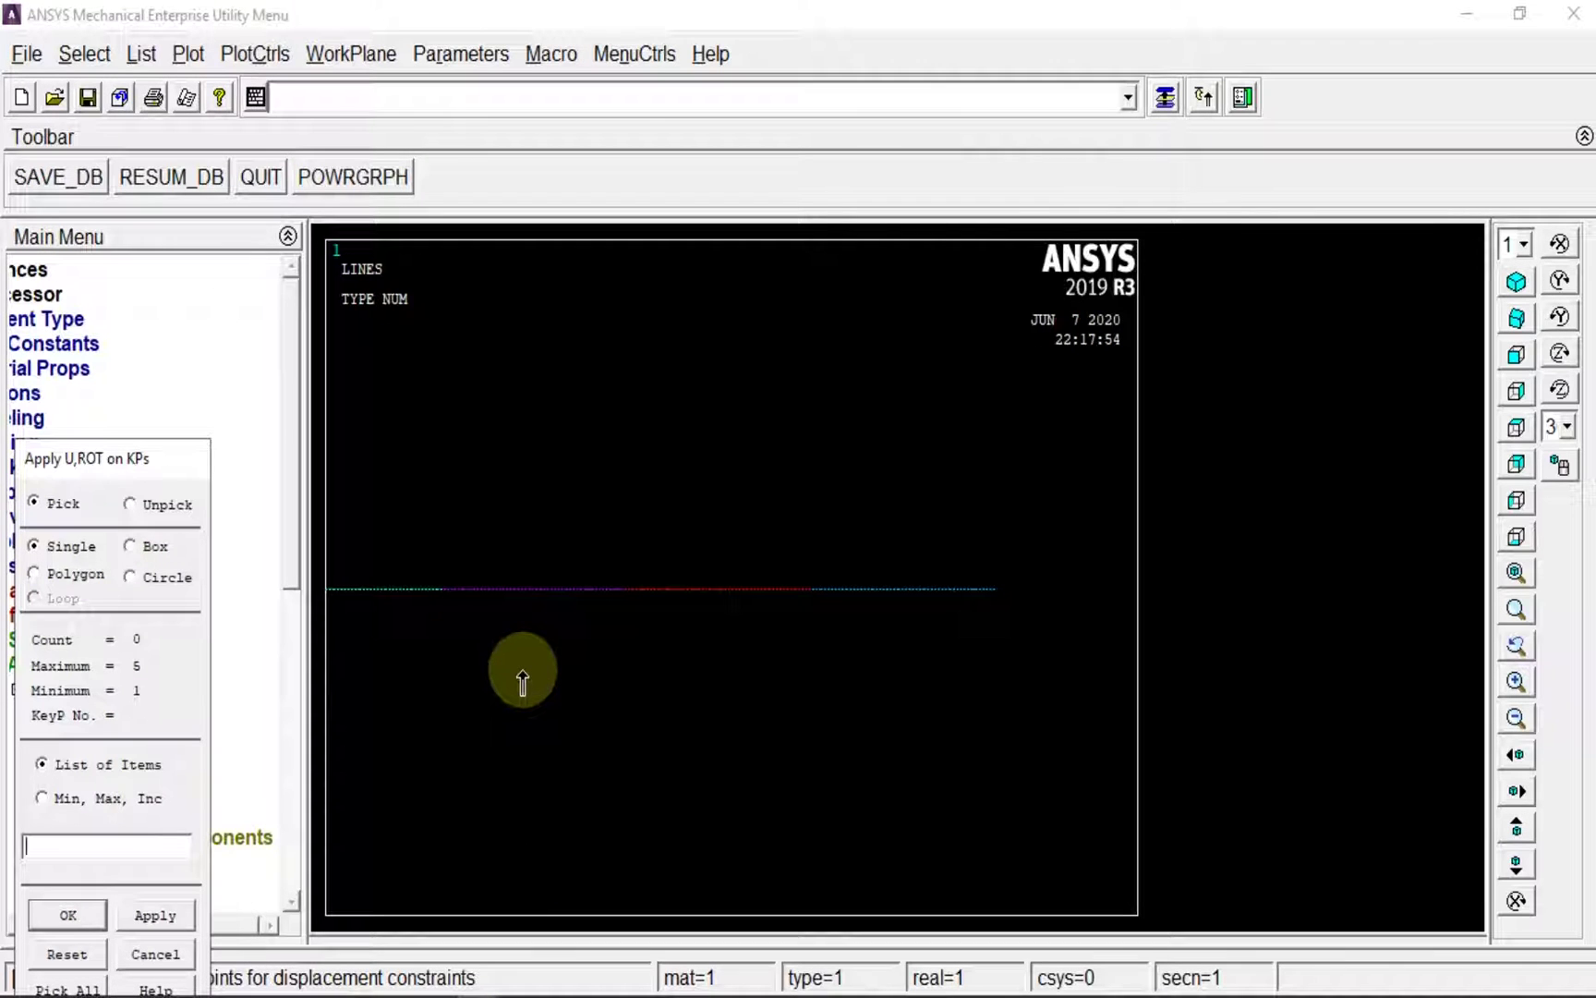
Constrain UX, UY, UZ, ROTX and ROTY at the keypoint on the beam's left end for the hinged support
{"action": "left_click_drag", "start_coordinate": [502, 663], "coordinate": [381, 634], "text": "ctrl"}
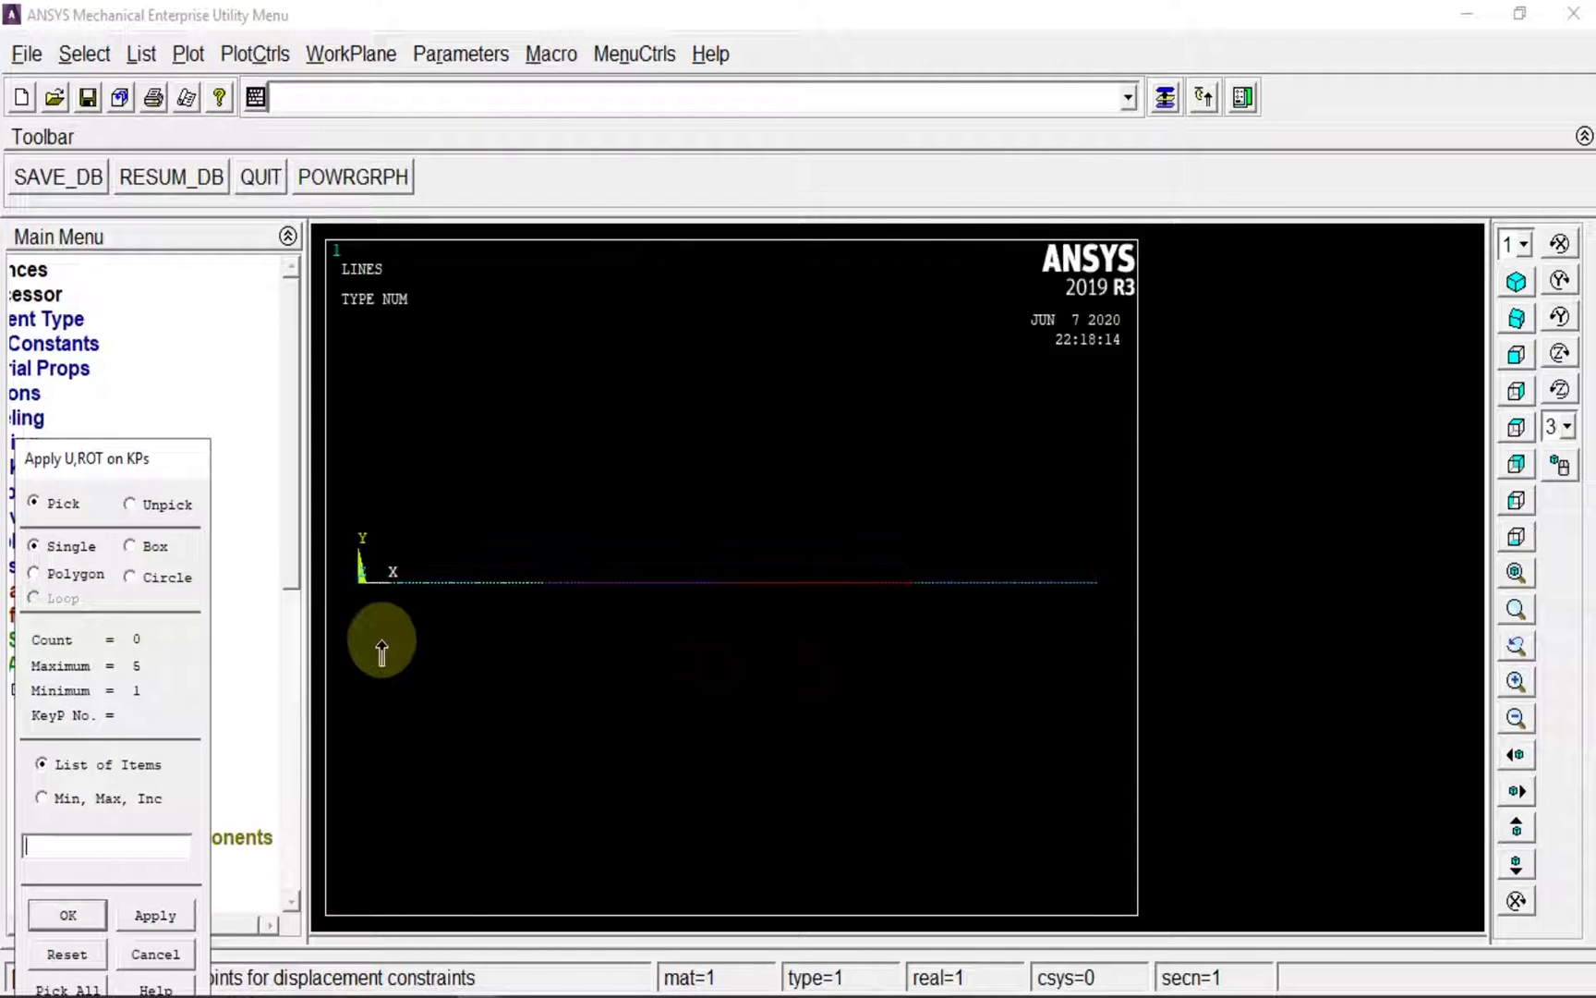
{"action": "left_click", "coordinate": [355, 596]}
{"action": "left_click", "coordinate": [157, 914]}
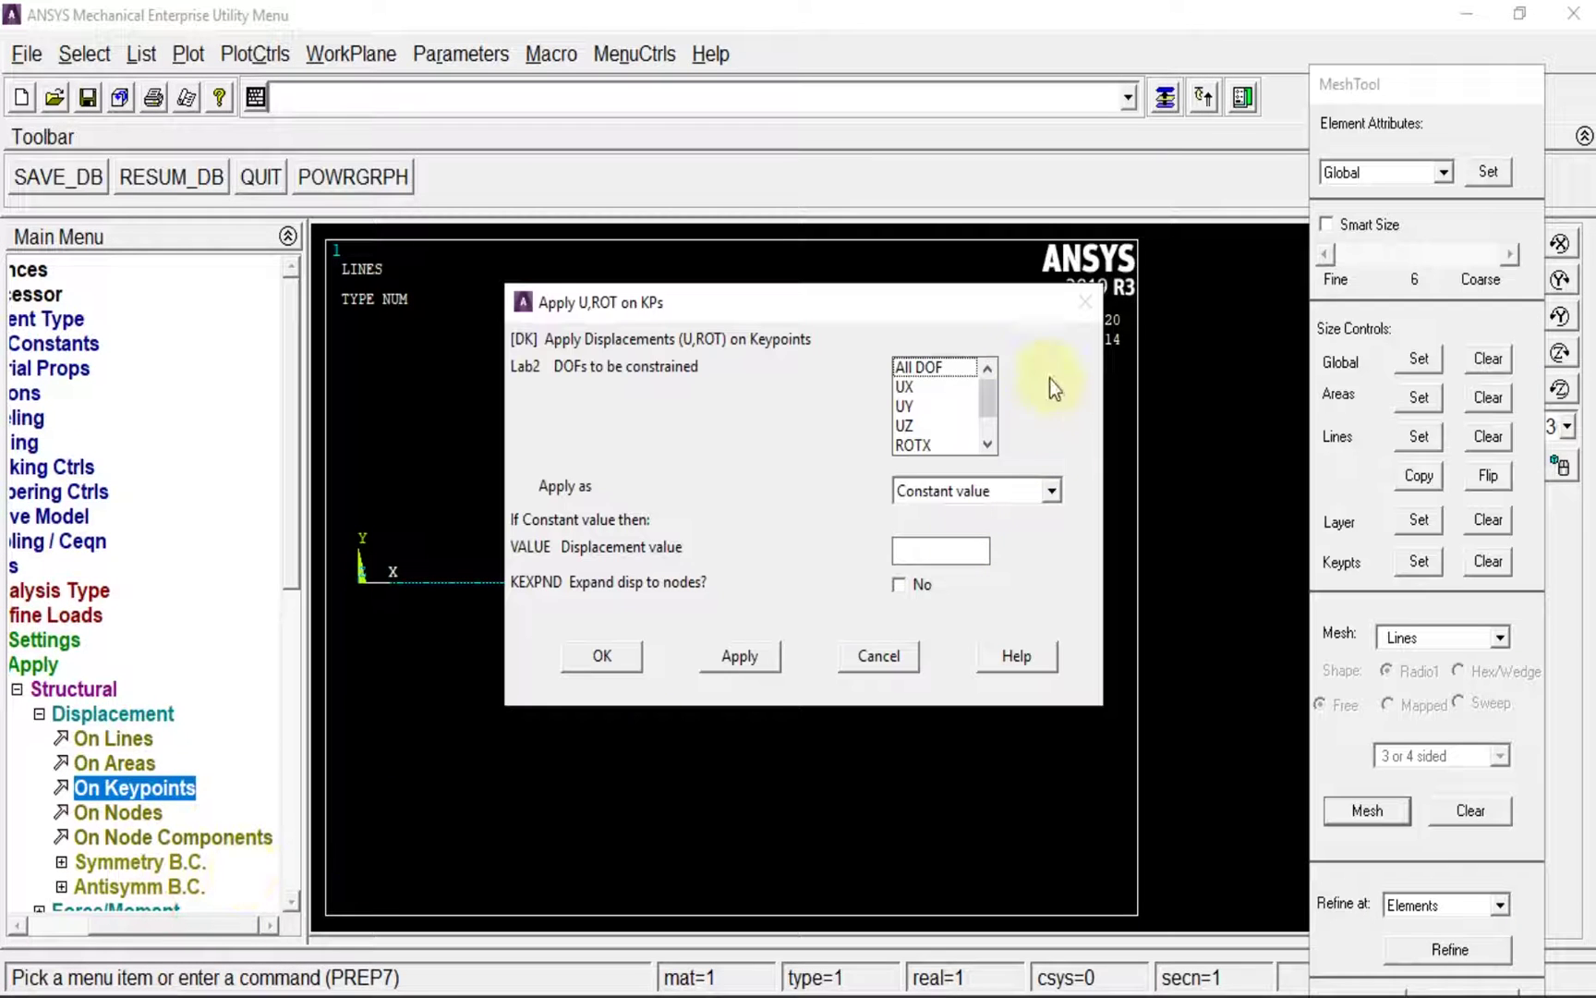
{"action": "left_click", "coordinate": [919, 386]}
{"action": "left_click", "coordinate": [919, 405]}
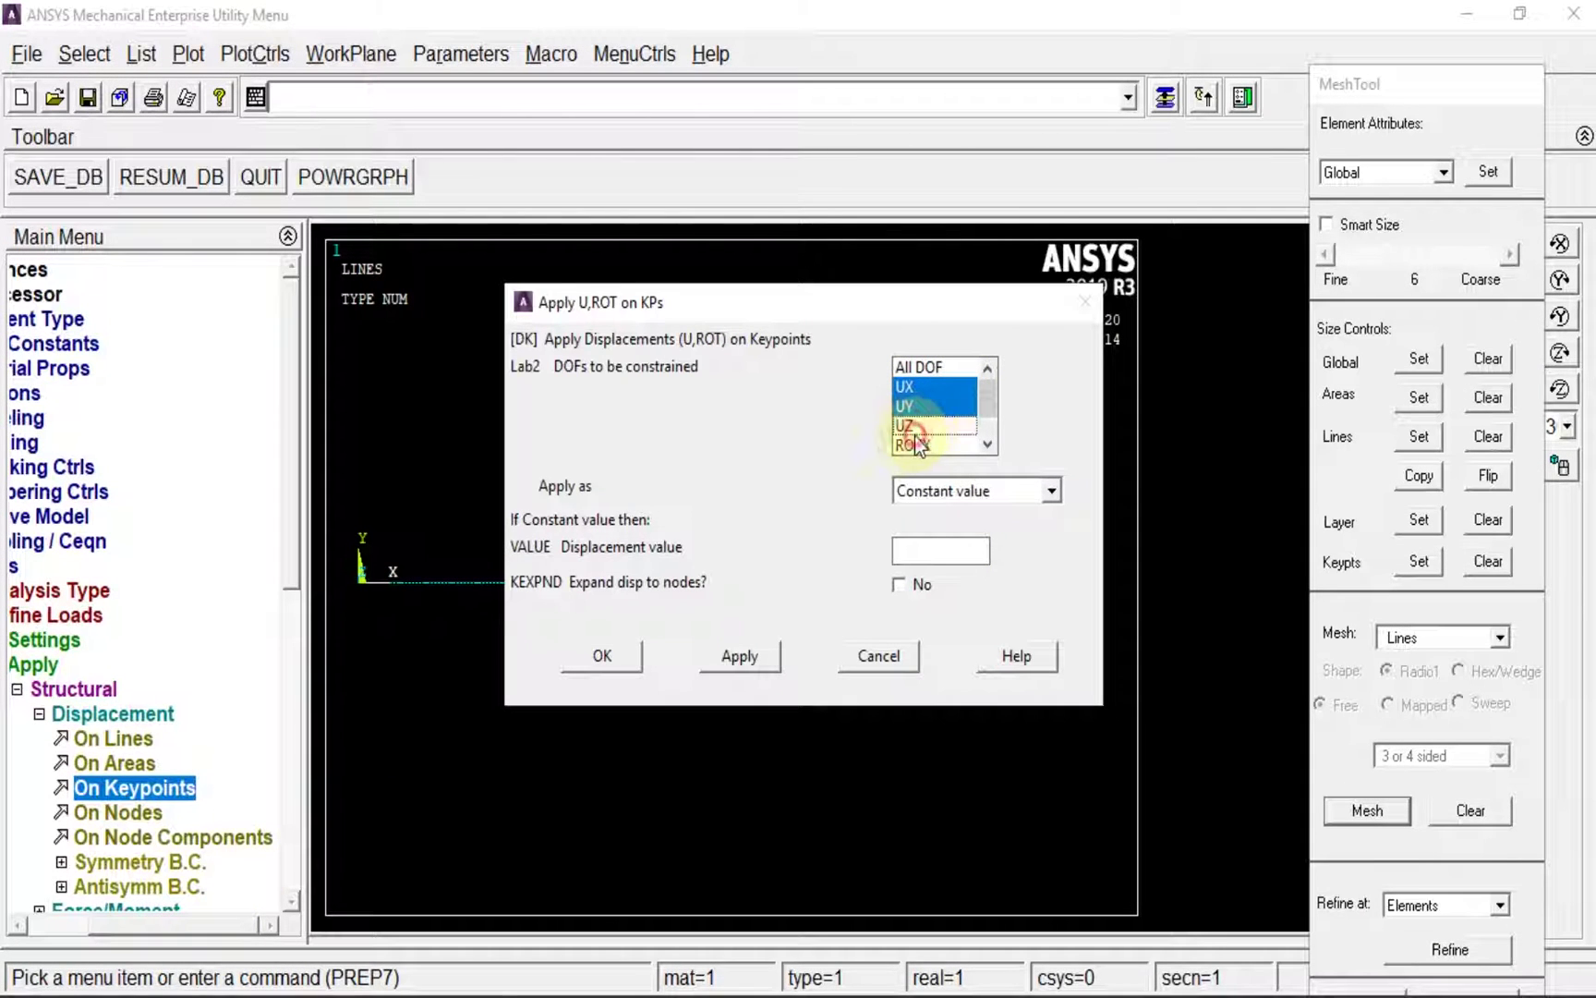
{"action": "left_click", "coordinate": [930, 424]}
{"action": "left_click", "coordinate": [942, 445]}
{"action": "left_click", "coordinate": [986, 445]}
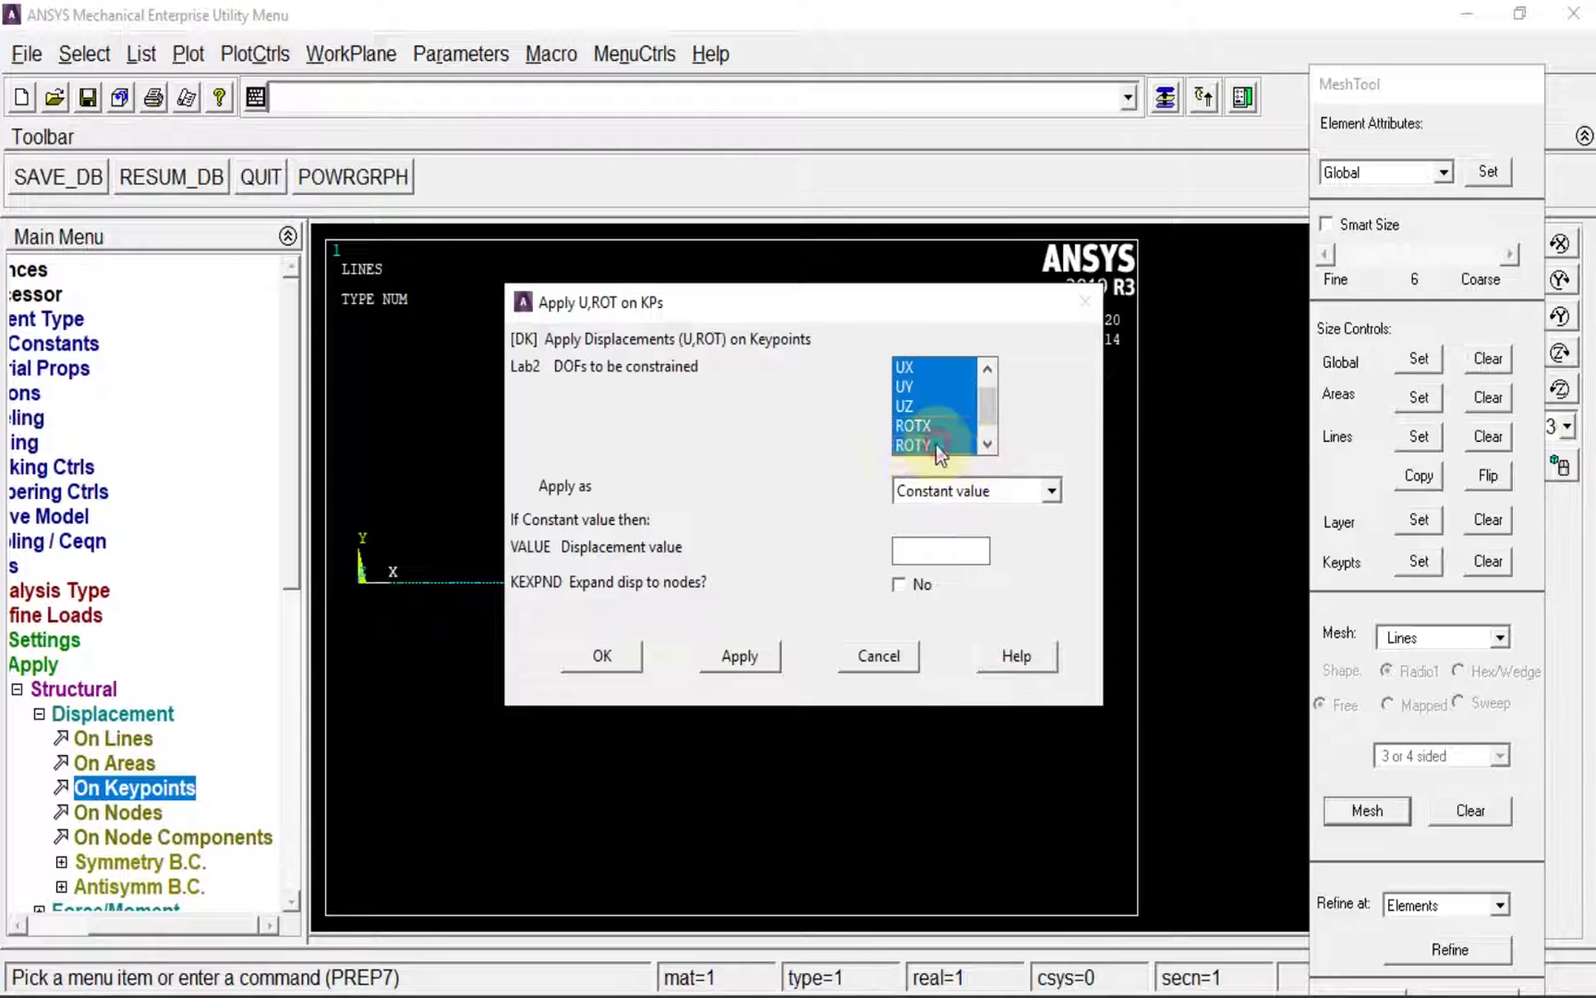
{"action": "left_click", "coordinate": [988, 444]}
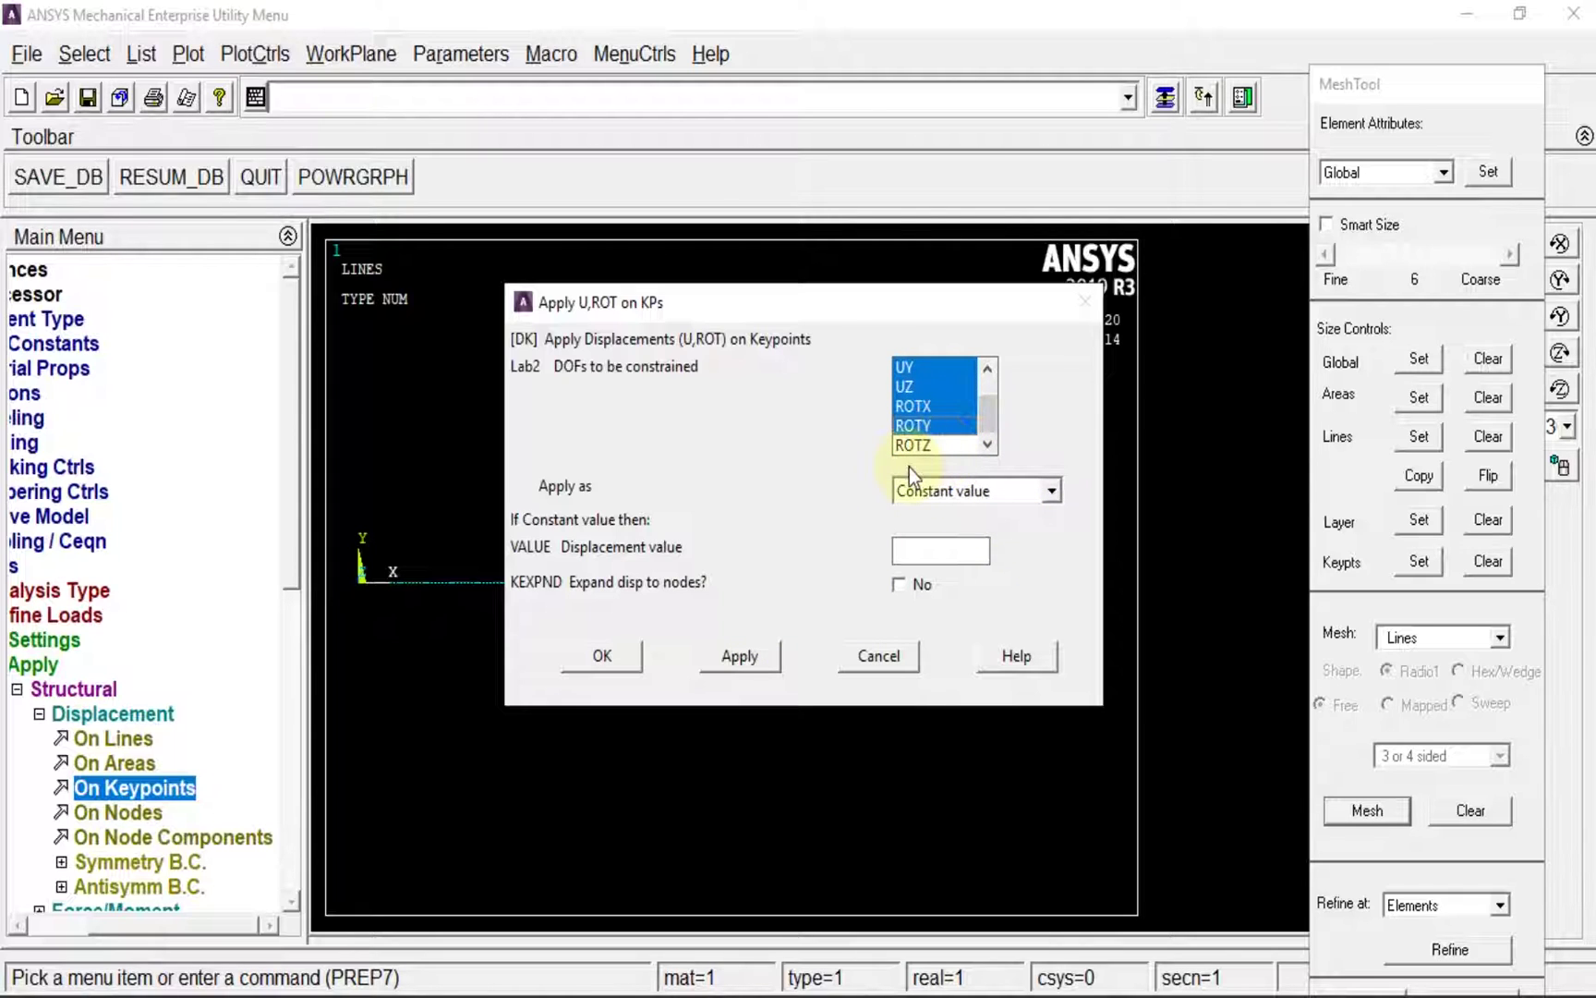
{"action": "left_click", "coordinate": [627, 657]}
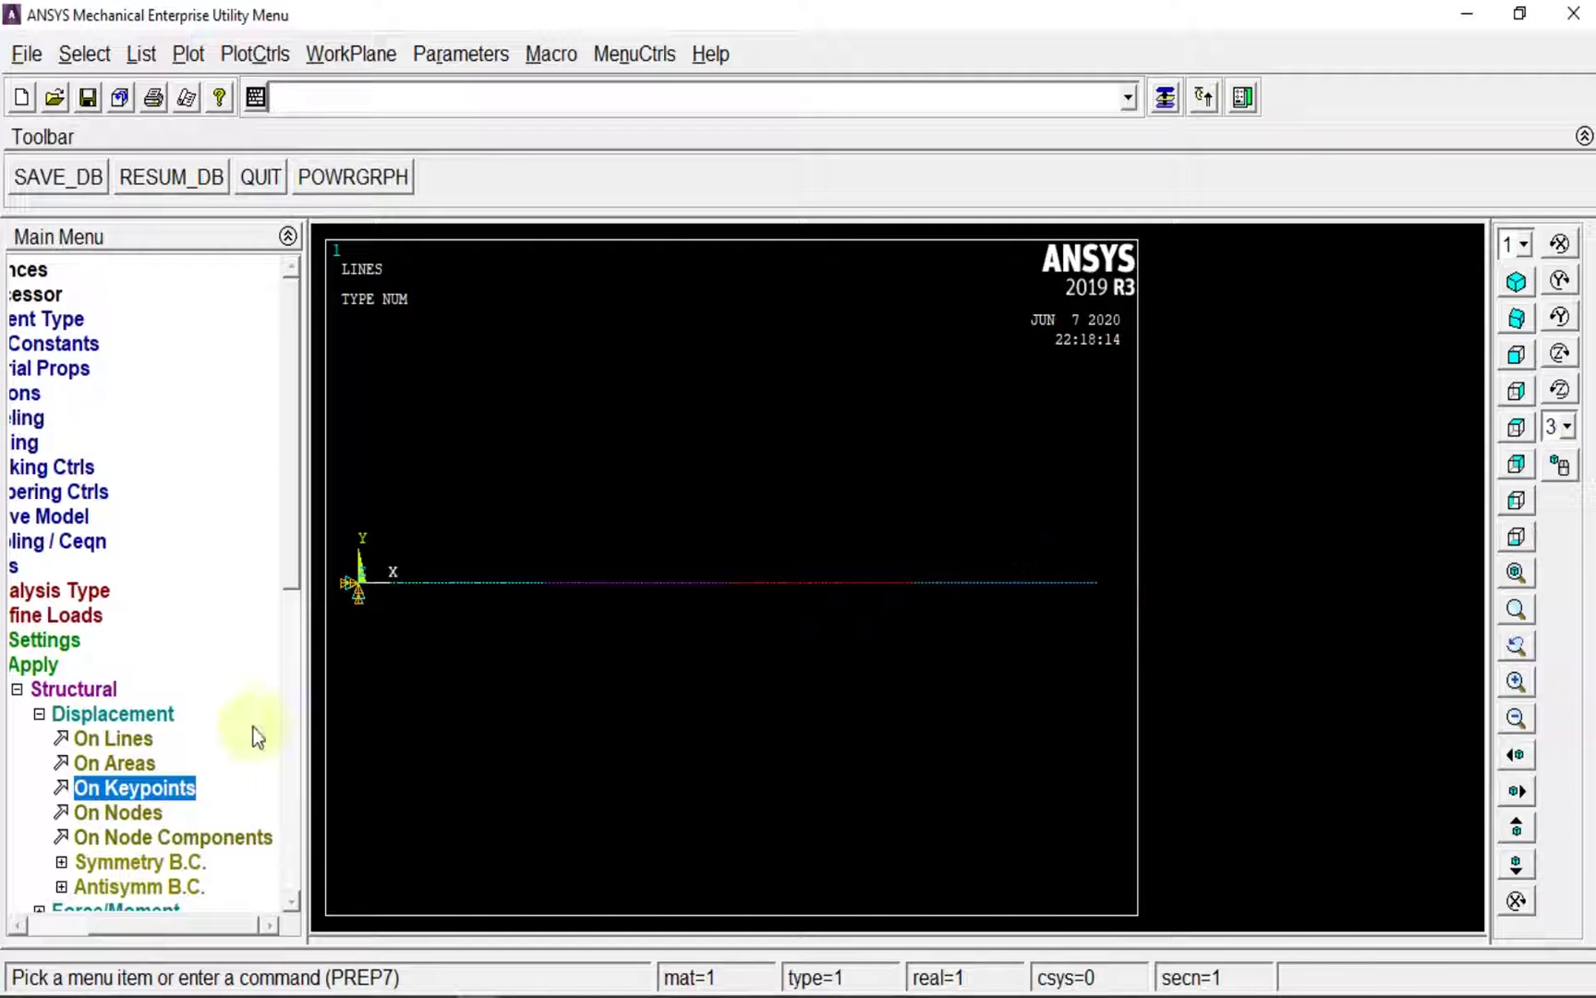
Constrain only UY at the keypoint on the beam's right end for the roller support
{"action": "left_click", "coordinate": [168, 786]}
{"action": "left_click", "coordinate": [1116, 605]}
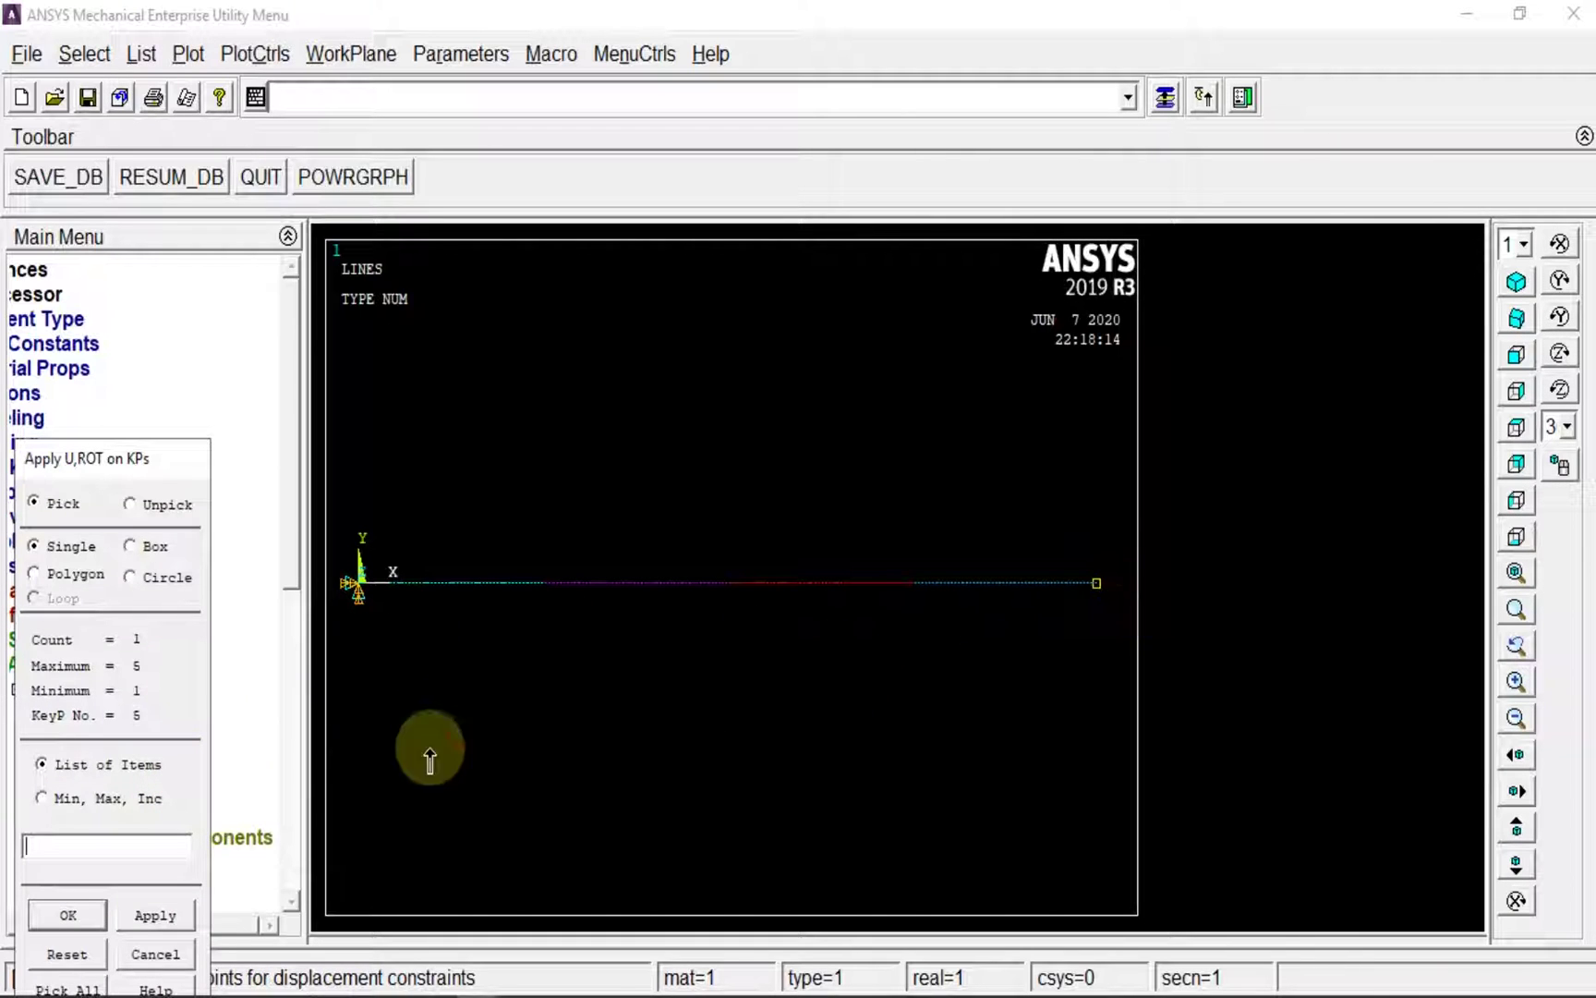
{"action": "left_click", "coordinate": [155, 915]}
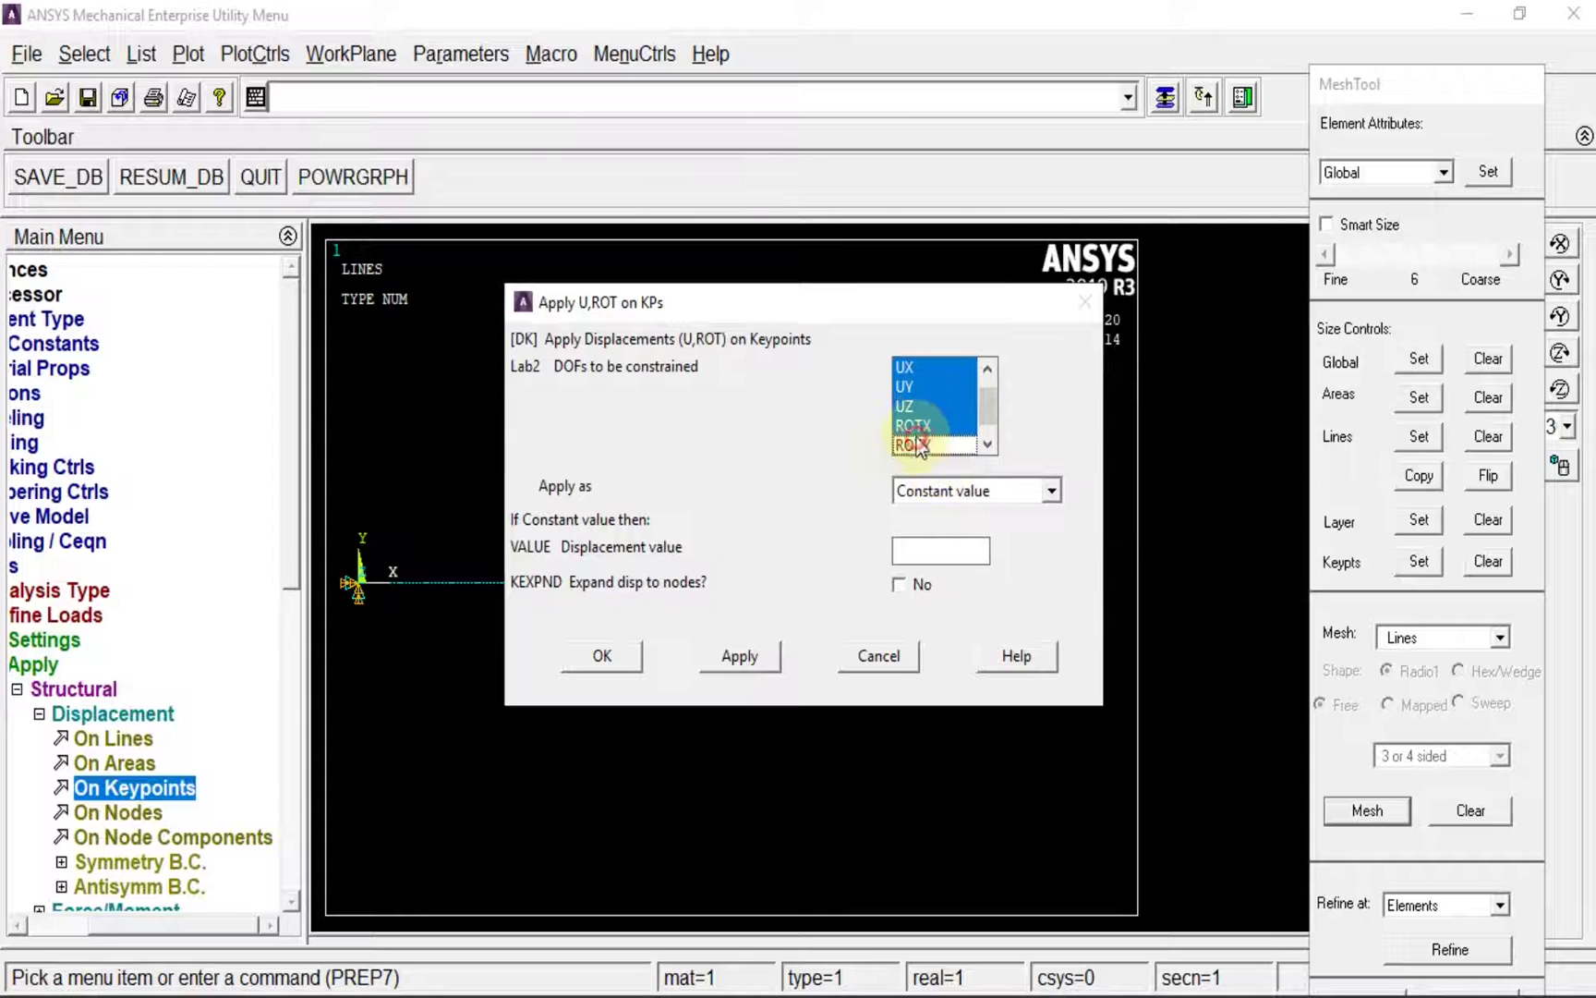
{"action": "left_click", "coordinate": [924, 386]}
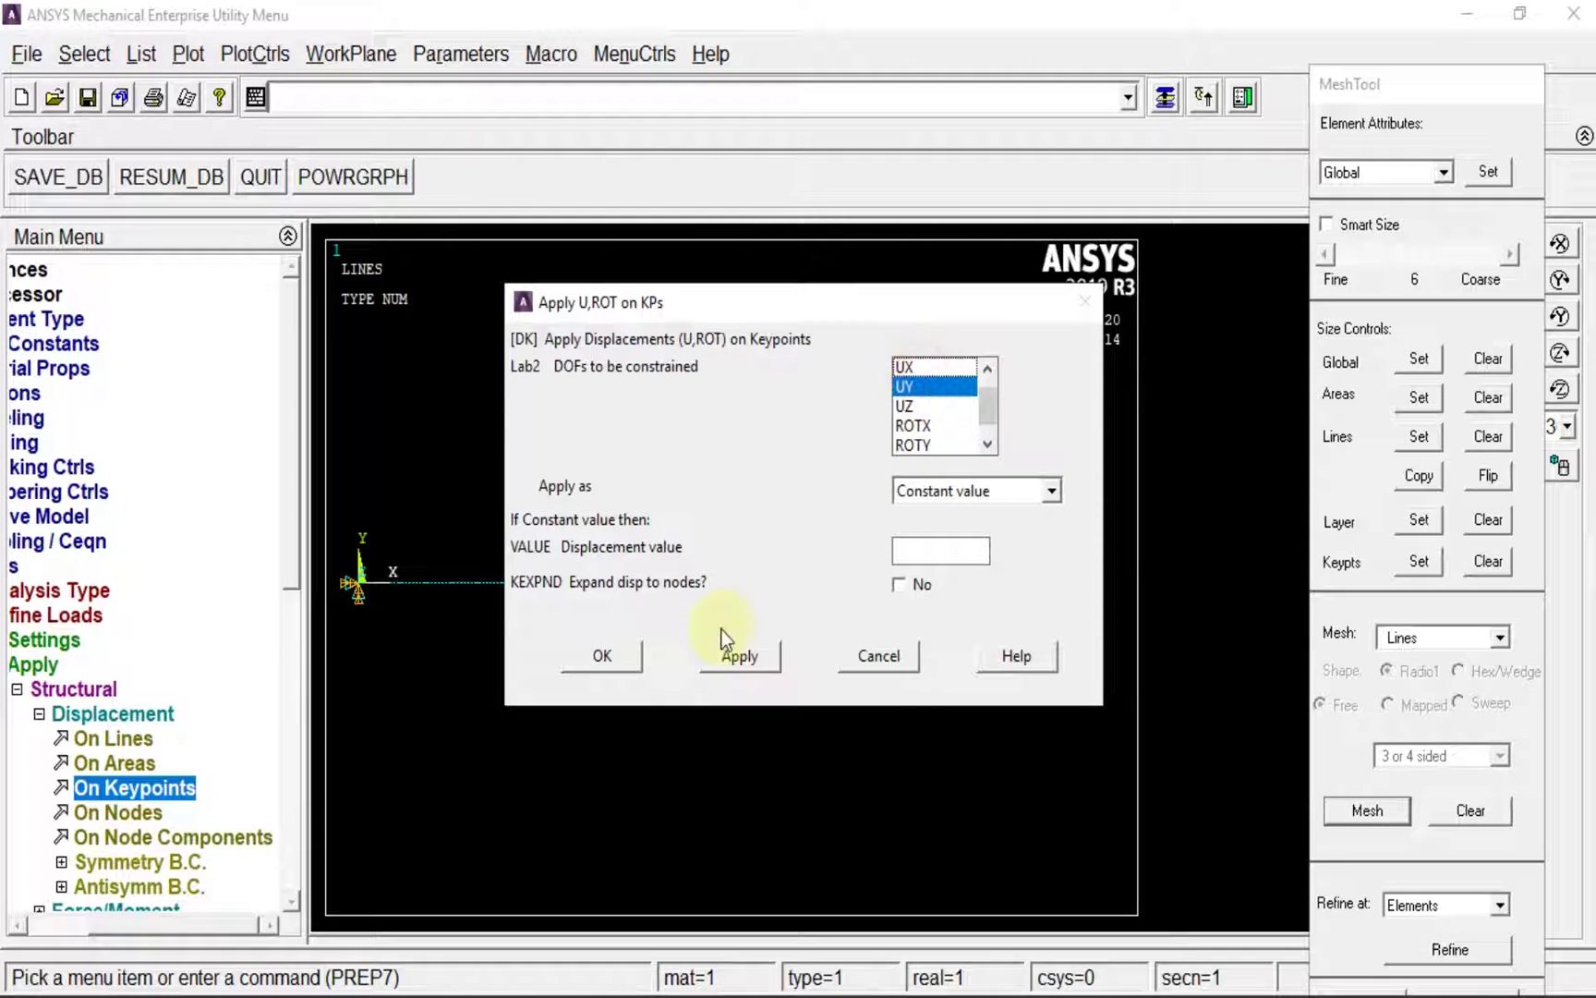
{"action": "left_click", "coordinate": [617, 662]}
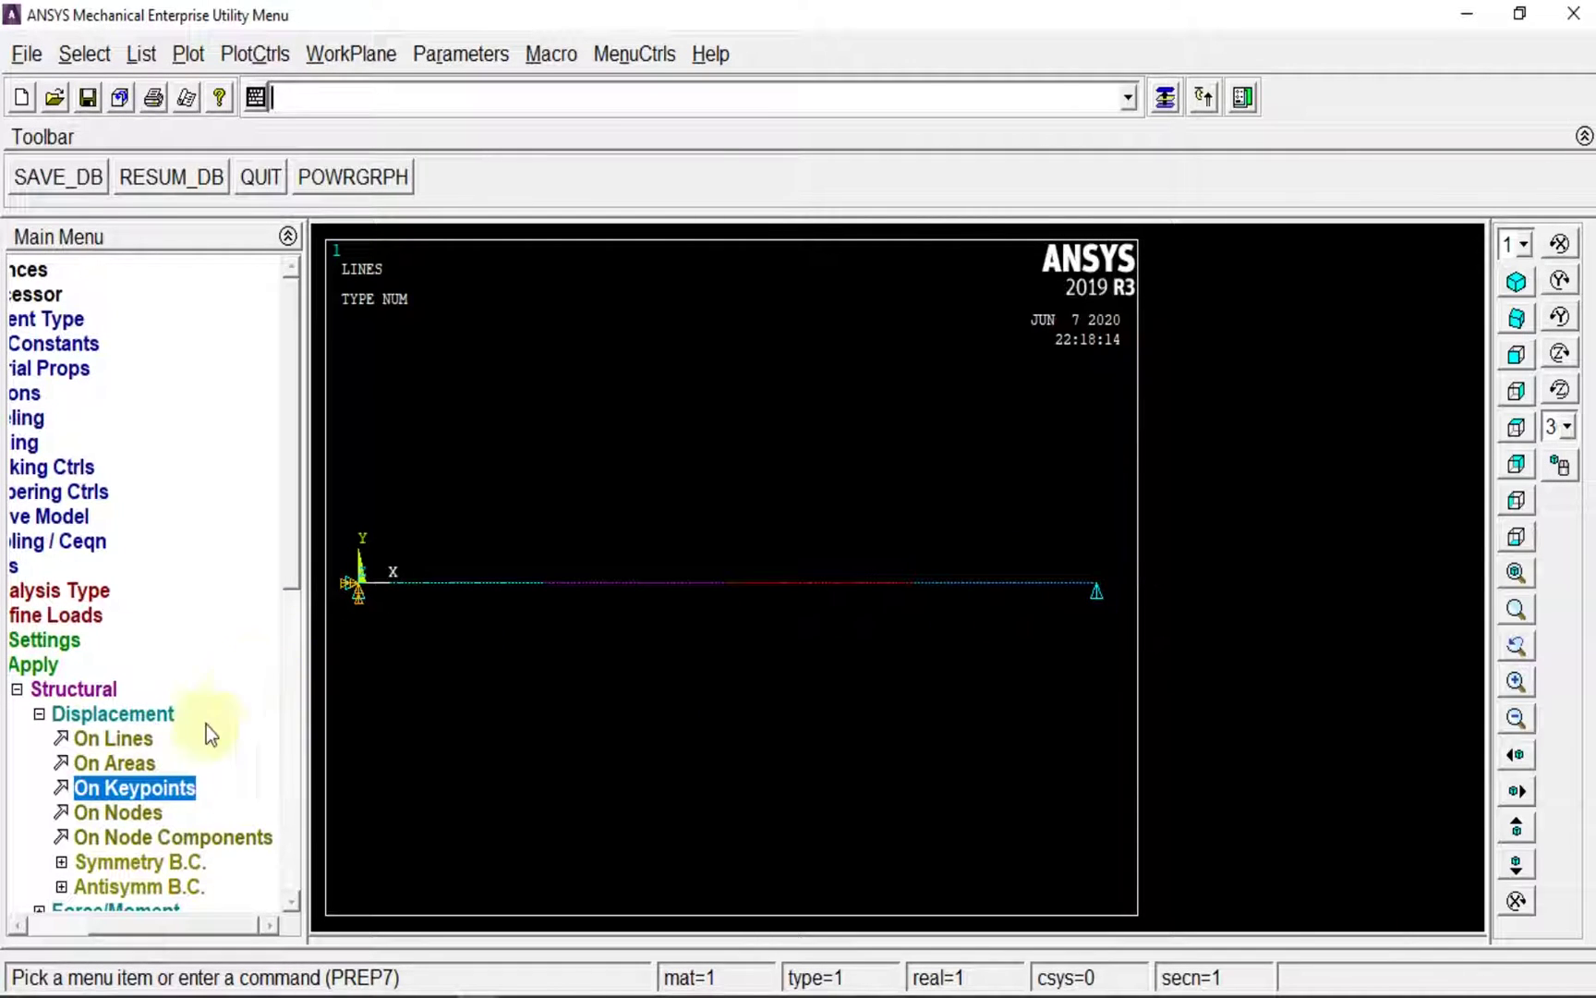
Start applying a force on the node where the first and second lines meet, with FY as its direction
{"action": "left_click", "coordinate": [53, 713]}
{"action": "left_click", "coordinate": [171, 739]}
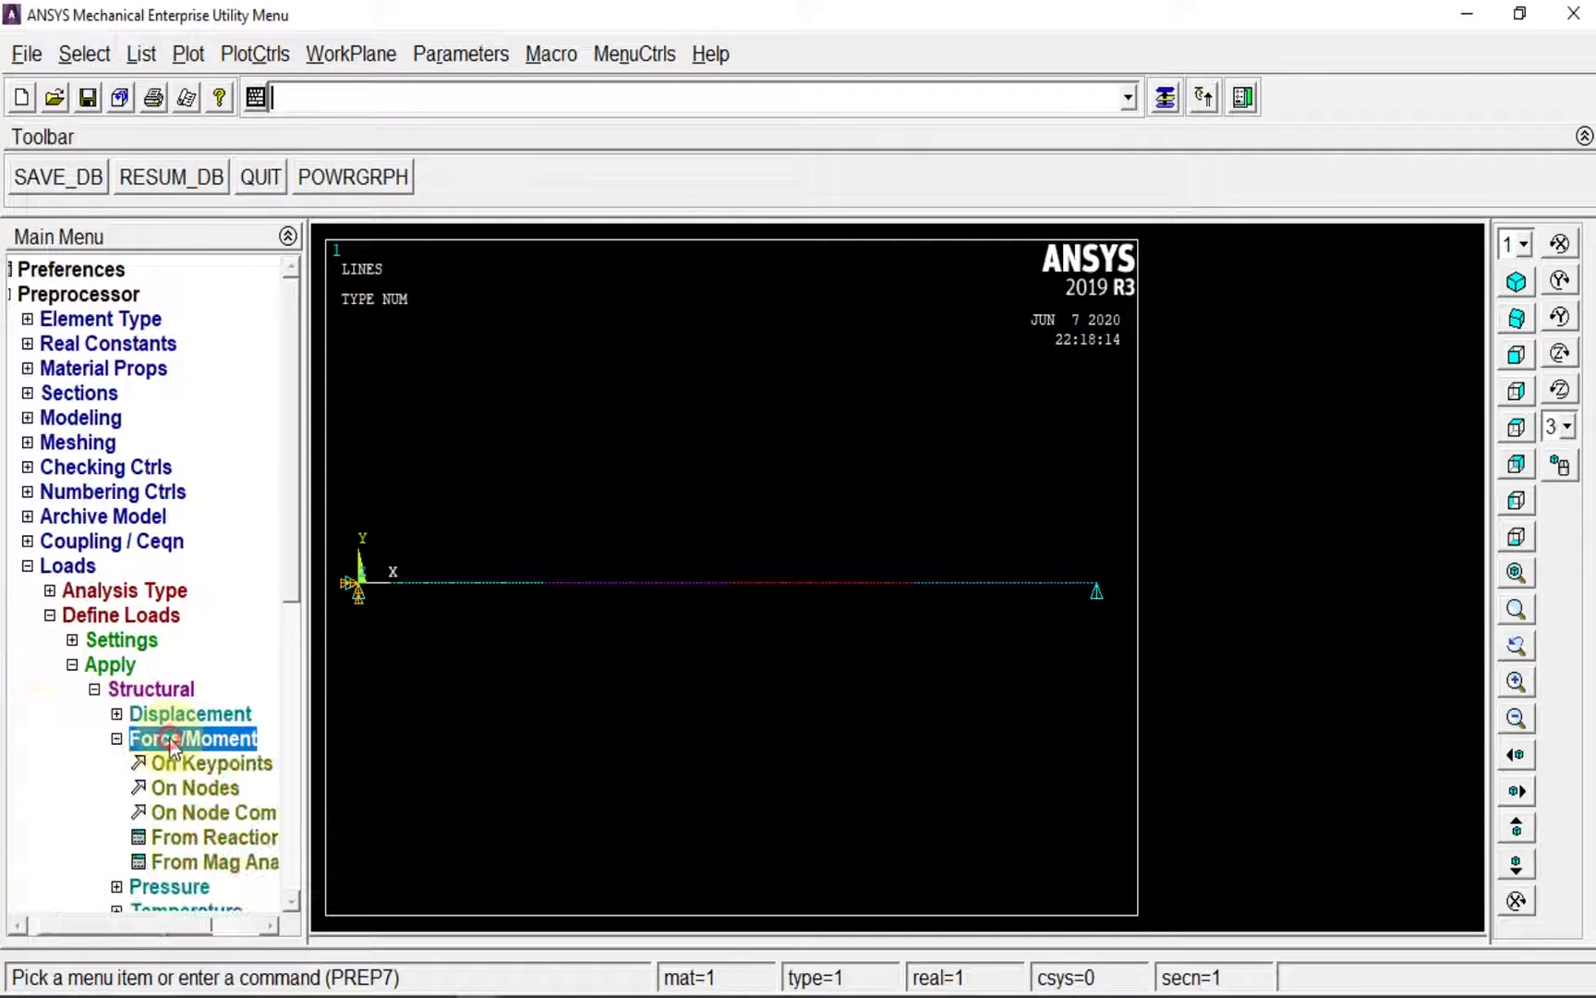
{"action": "left_click", "coordinate": [133, 791]}
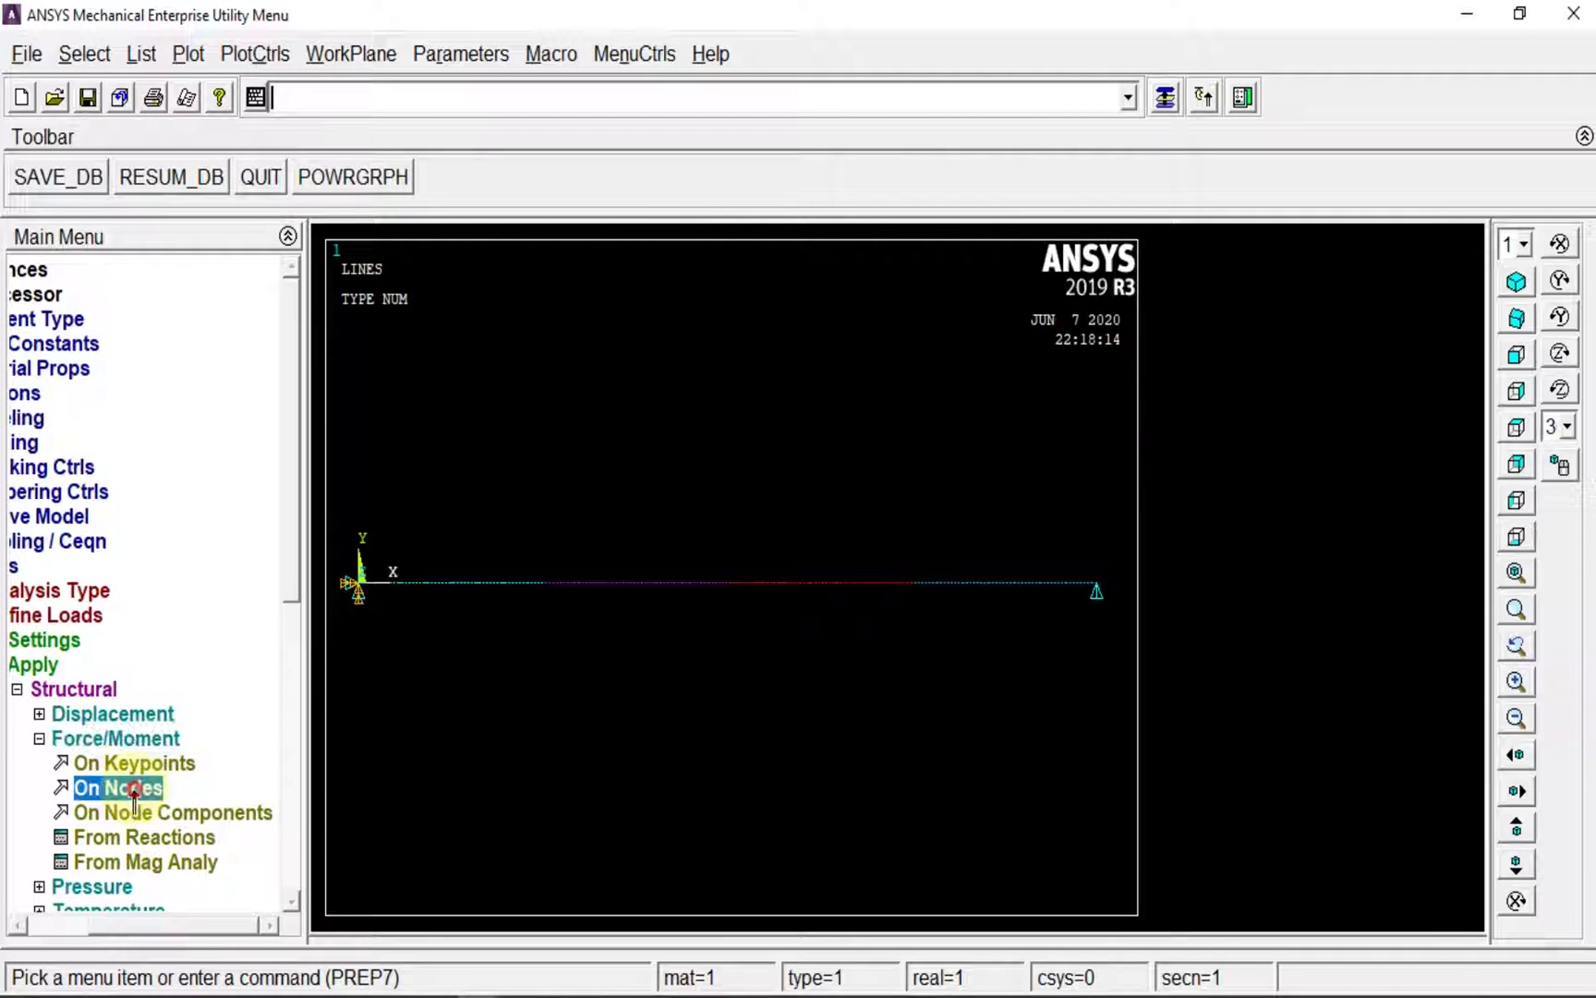
{"action": "left_click", "coordinate": [541, 594]}
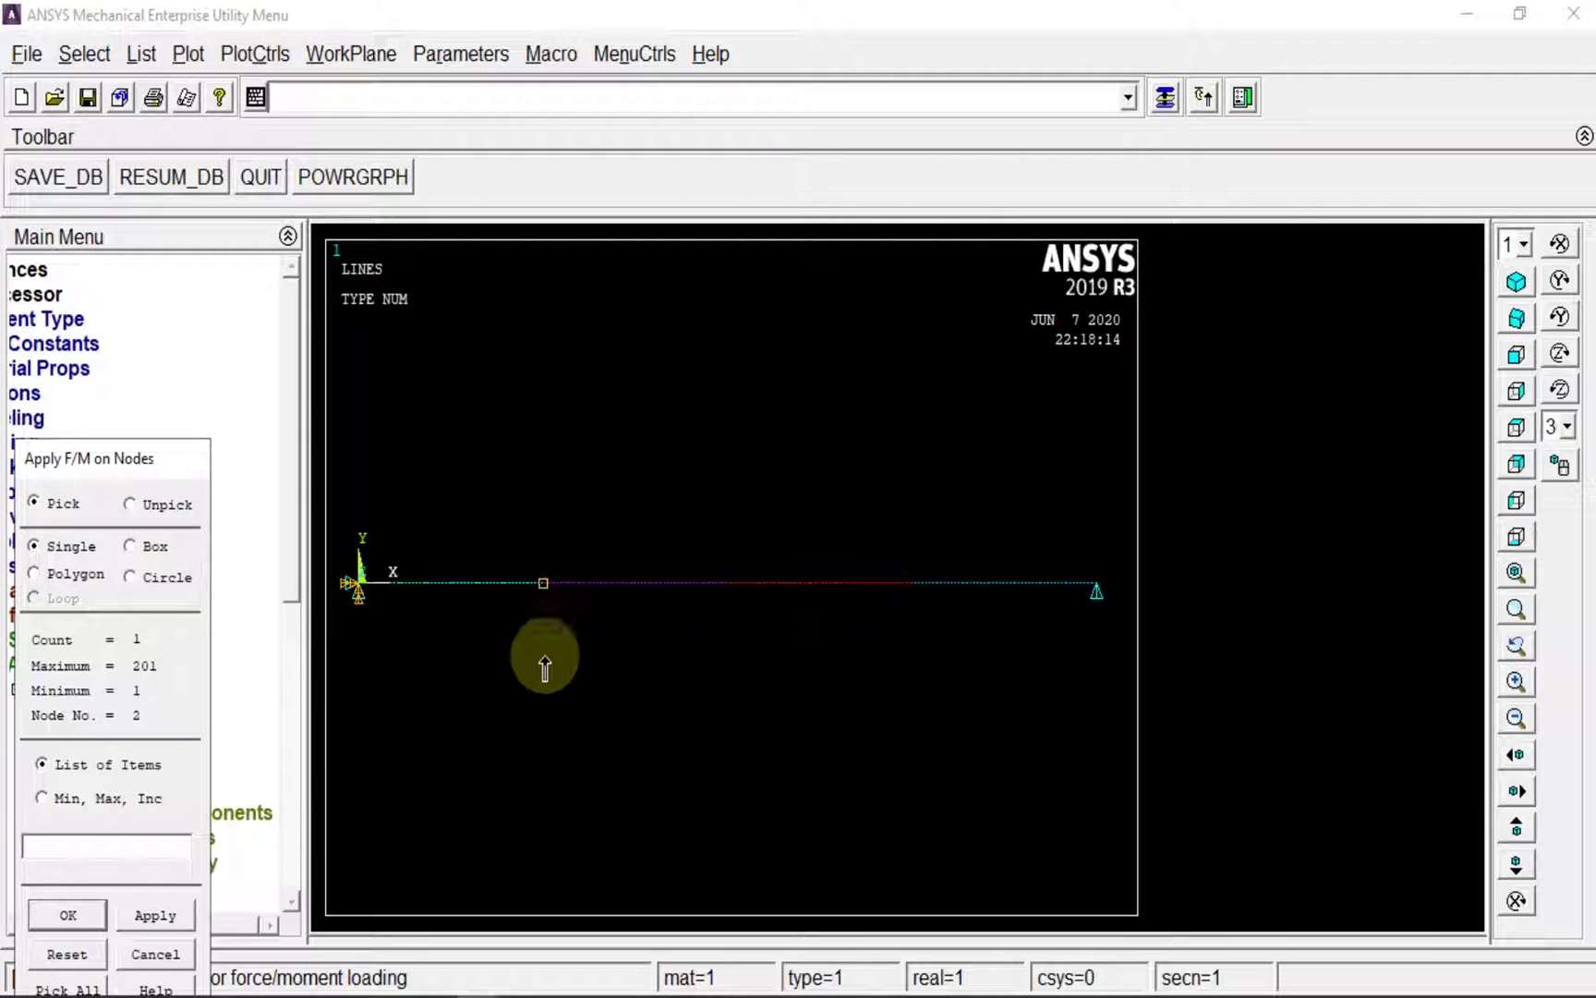
{"action": "left_click", "coordinate": [157, 917]}
{"action": "left_click", "coordinate": [969, 434]}
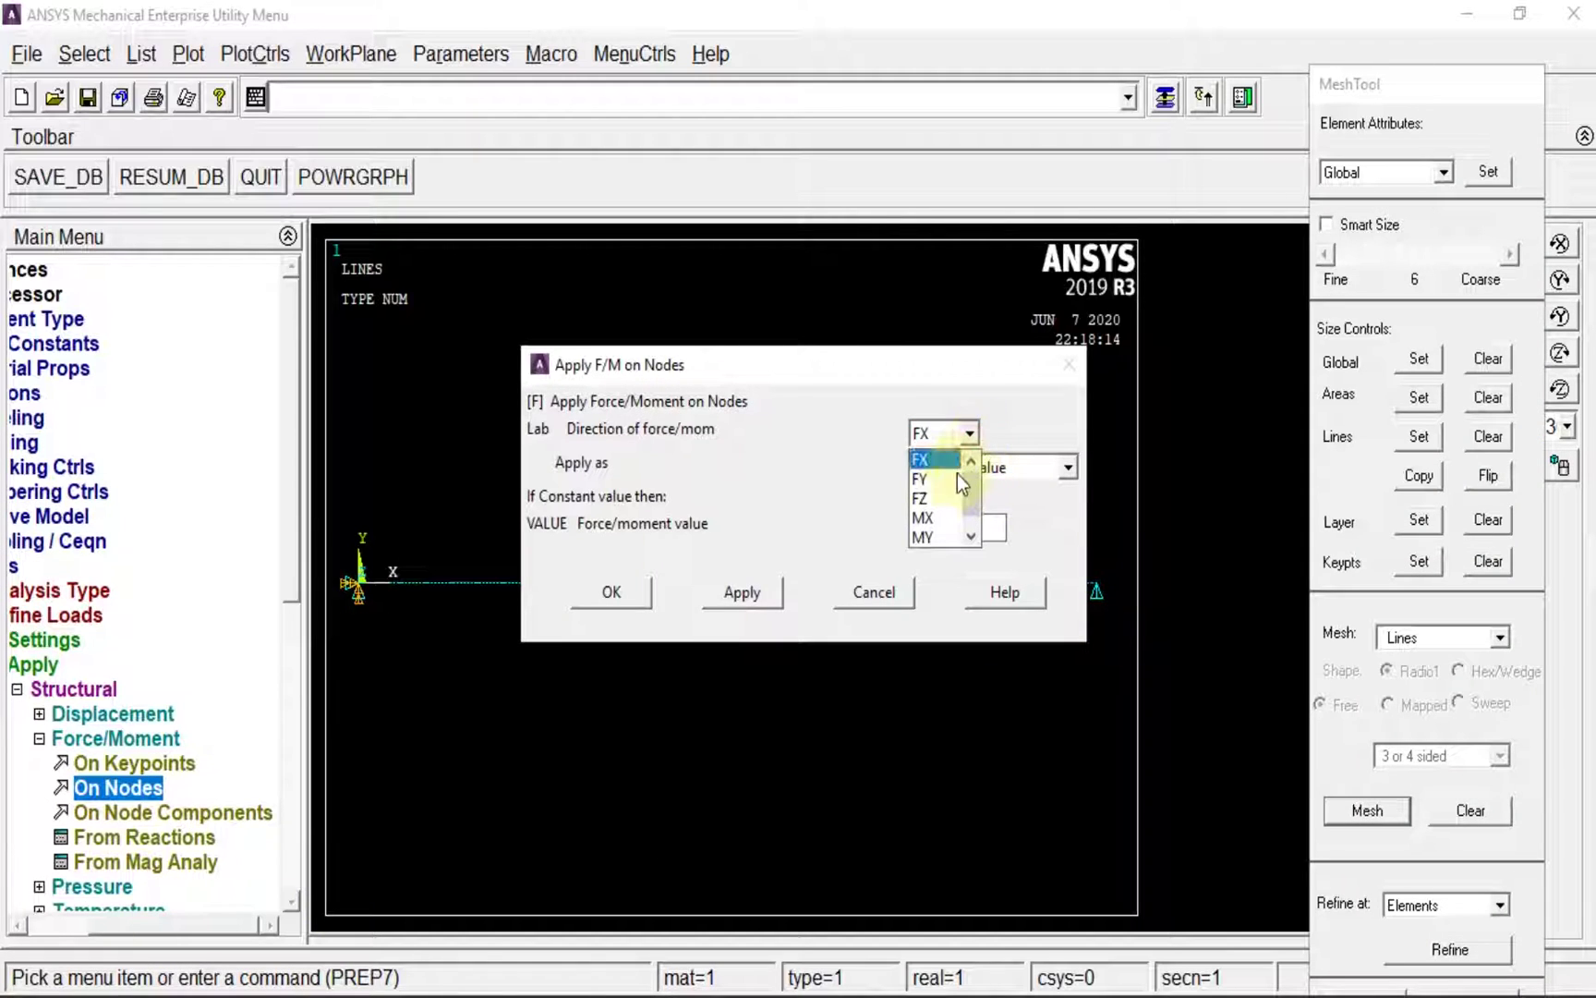
{"action": "left_click", "coordinate": [933, 461]}
{"action": "left_click", "coordinate": [928, 524]}
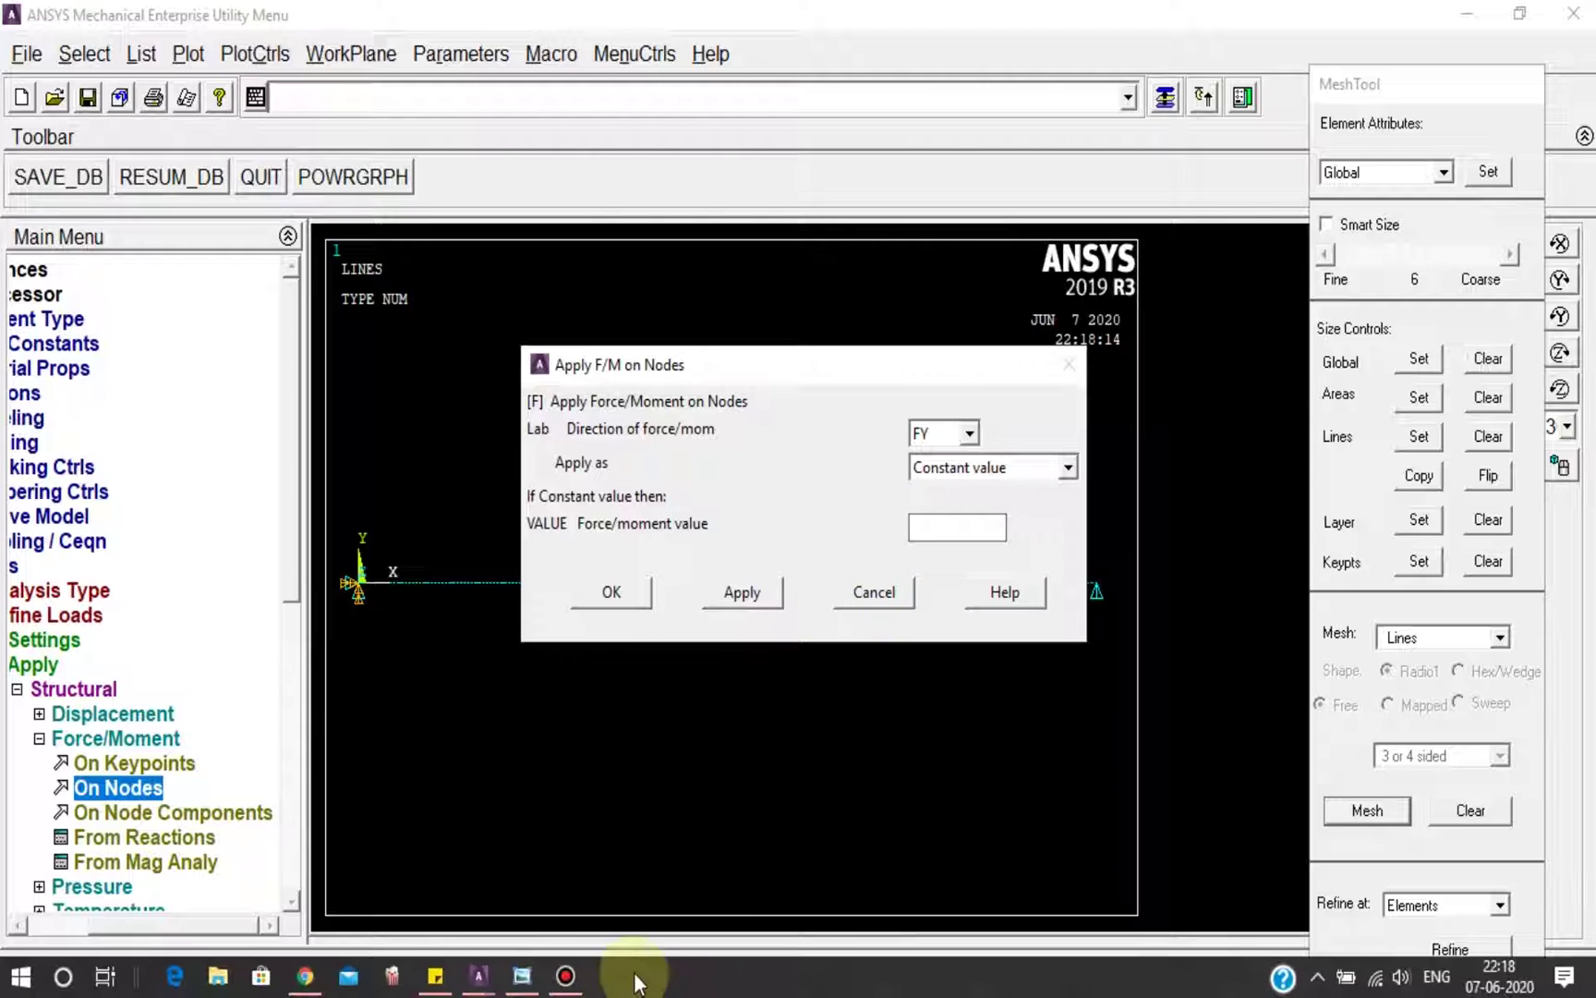
Check the first load in the ansys_4 assignment image and apply a constant force of -100 to the picked node
{"action": "left_click", "coordinate": [524, 972]}
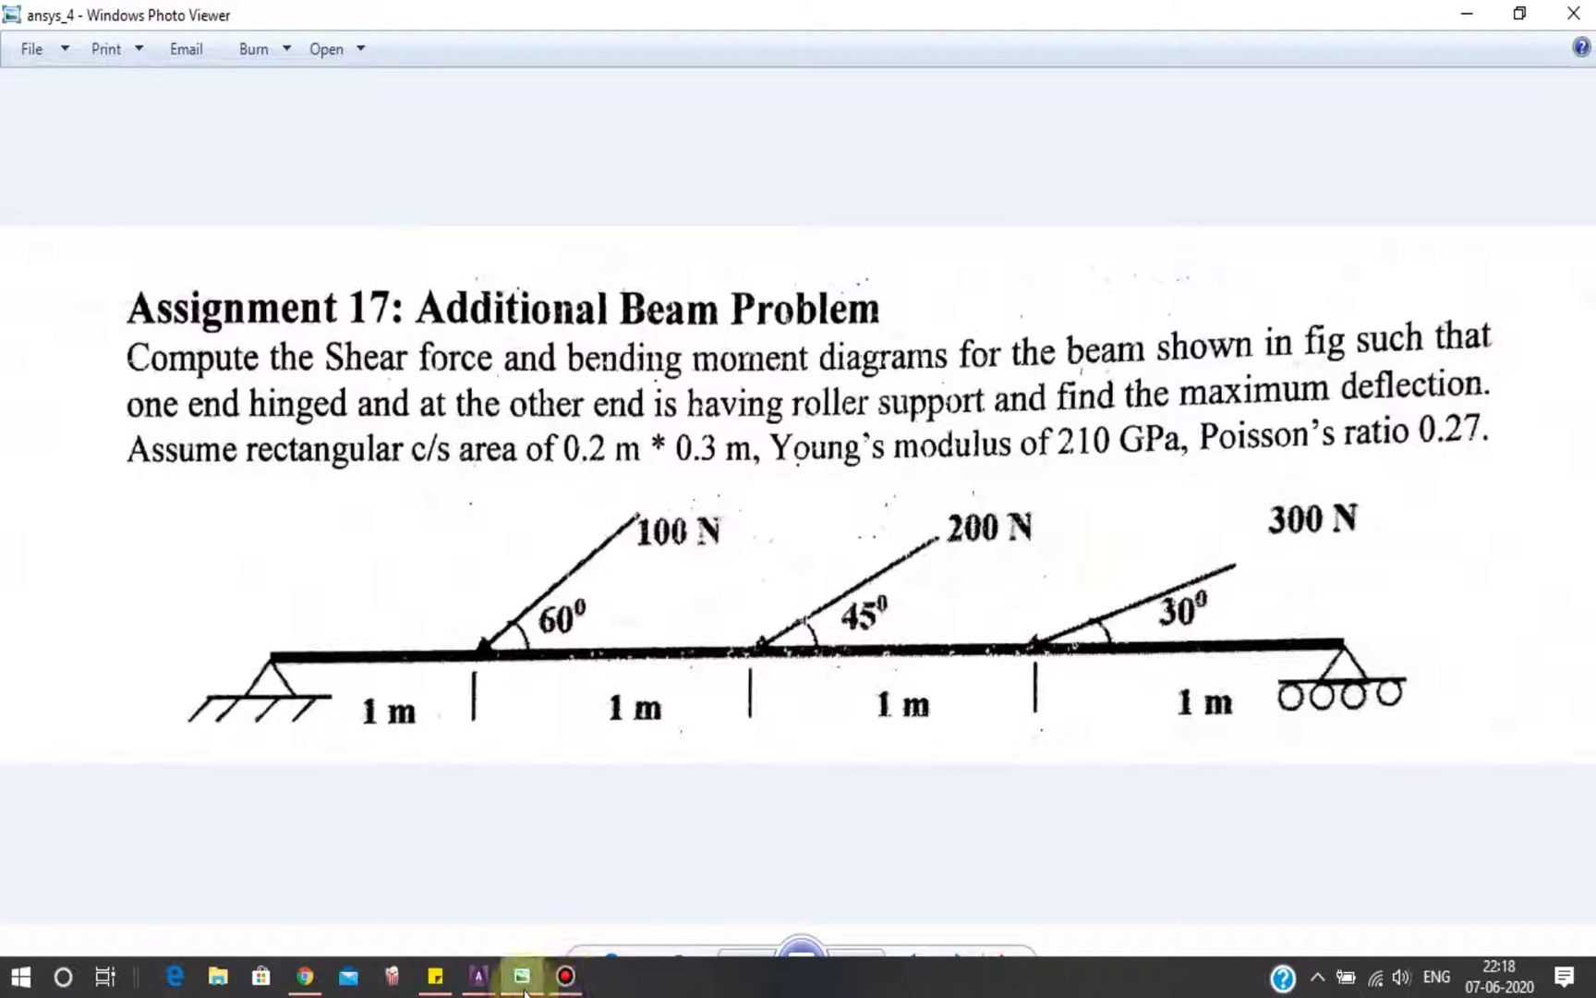
{"action": "left_click", "coordinate": [522, 976]}
{"action": "left_click", "coordinate": [935, 536]}
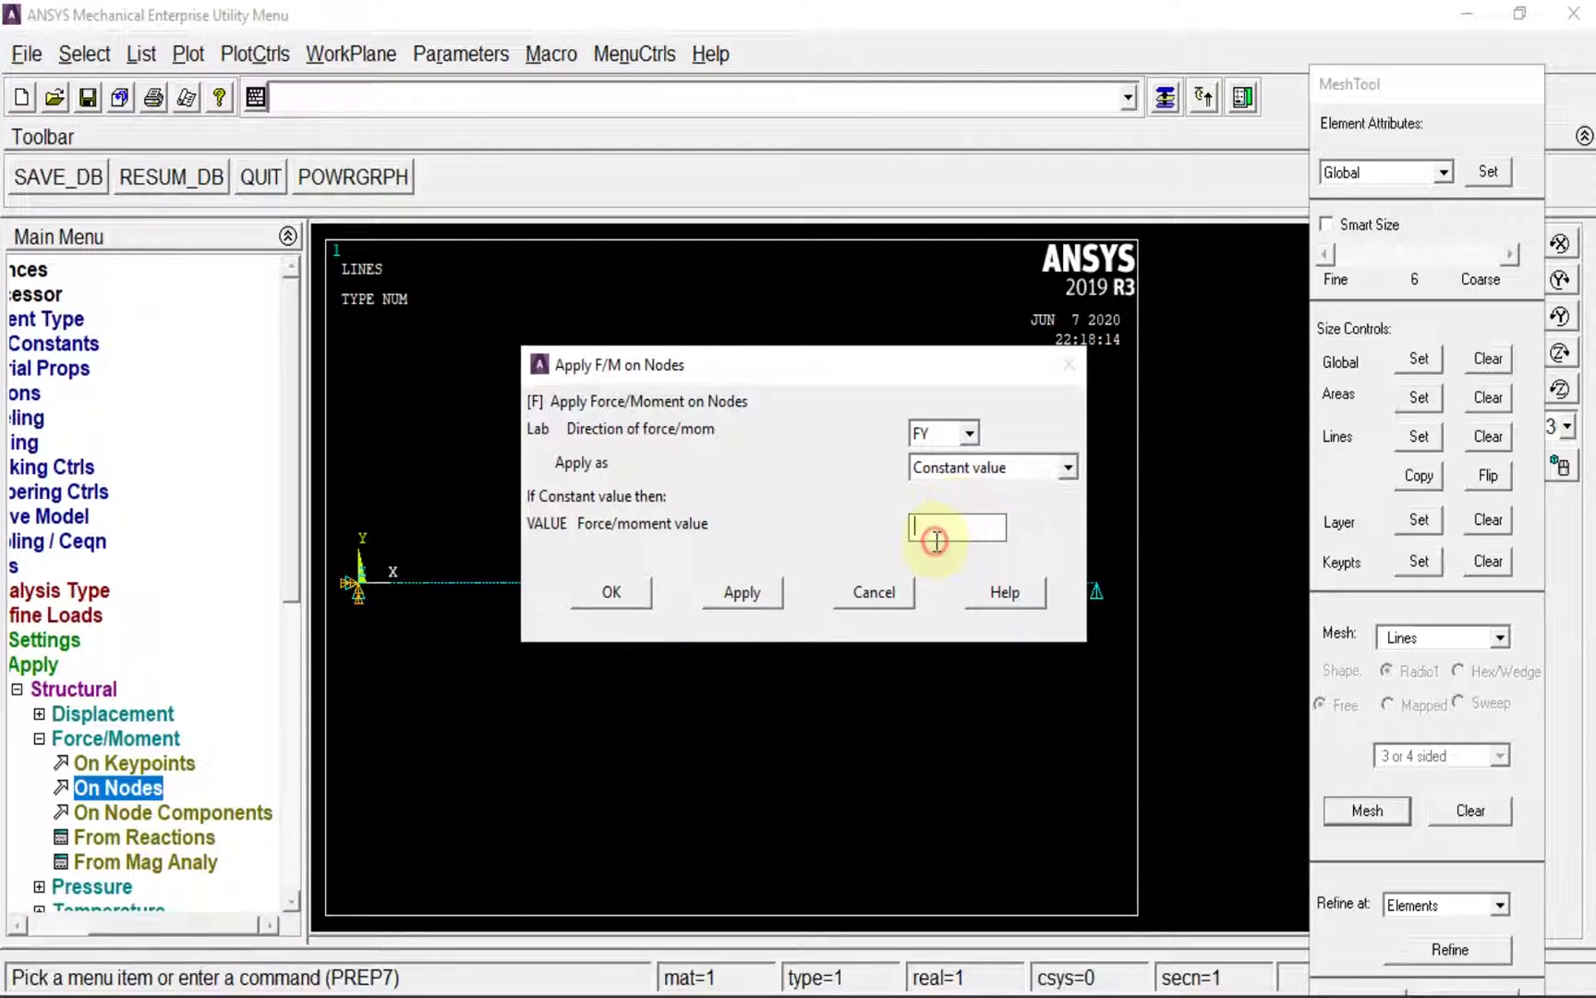
{"action": "type", "text": "-100"}
{"action": "left_click", "coordinate": [734, 593]}
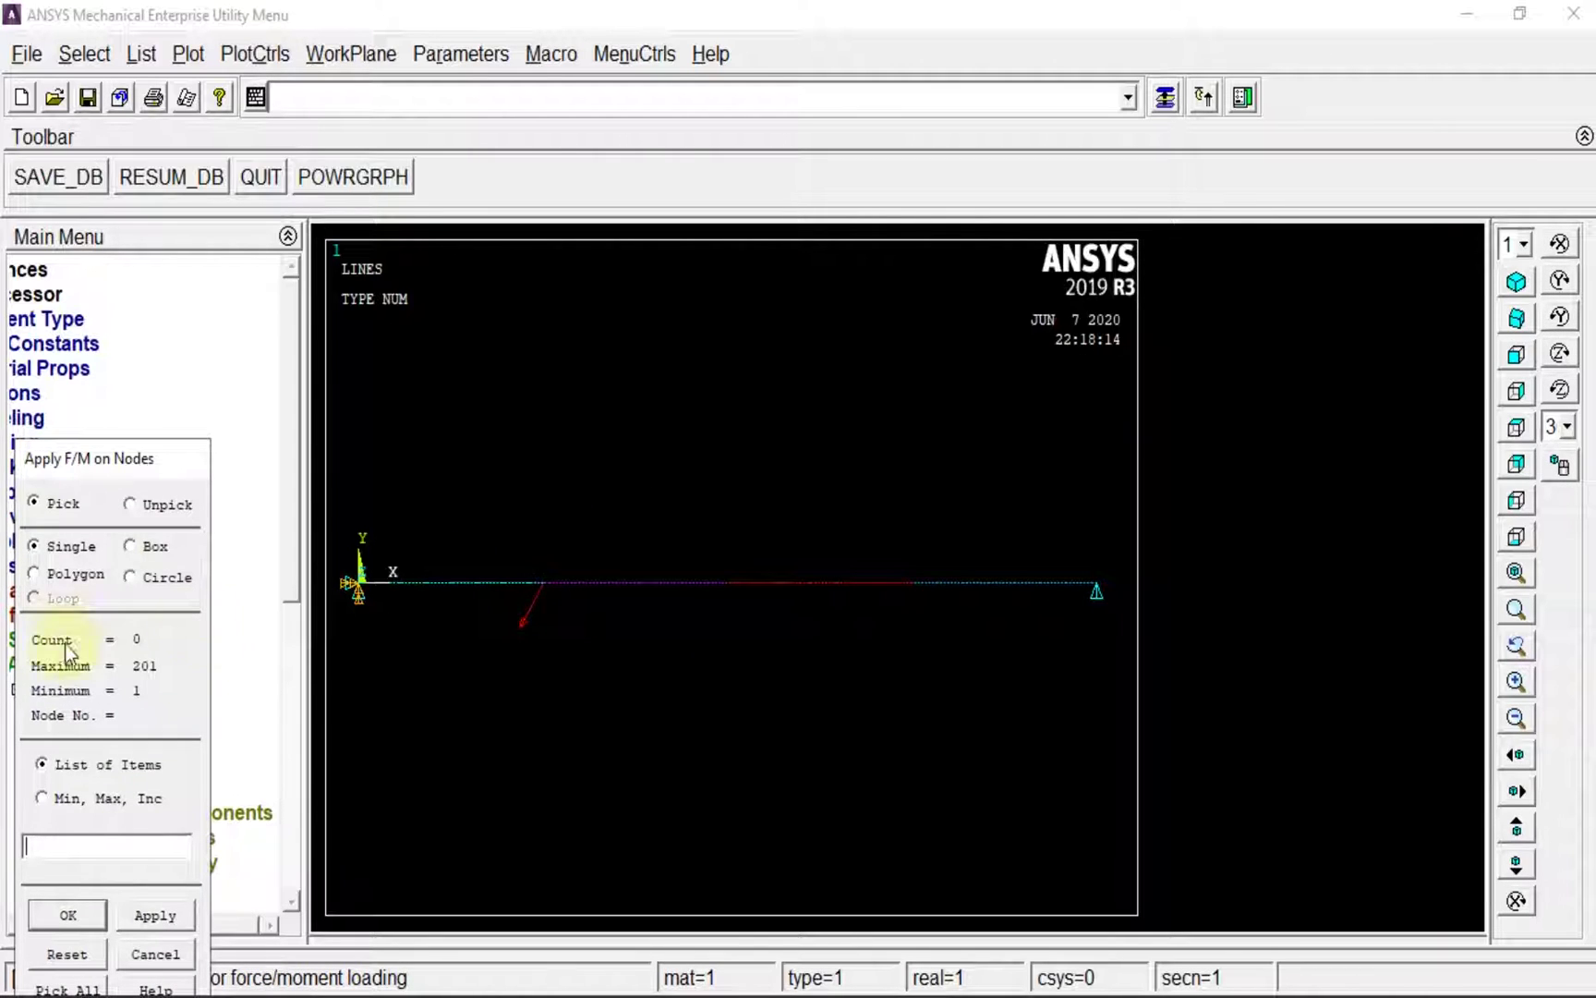
Apply an FY force of -200 to the node where the second and third lines meet, unpicking the neighbouring node 103
{"action": "left_click", "coordinate": [731, 592]}
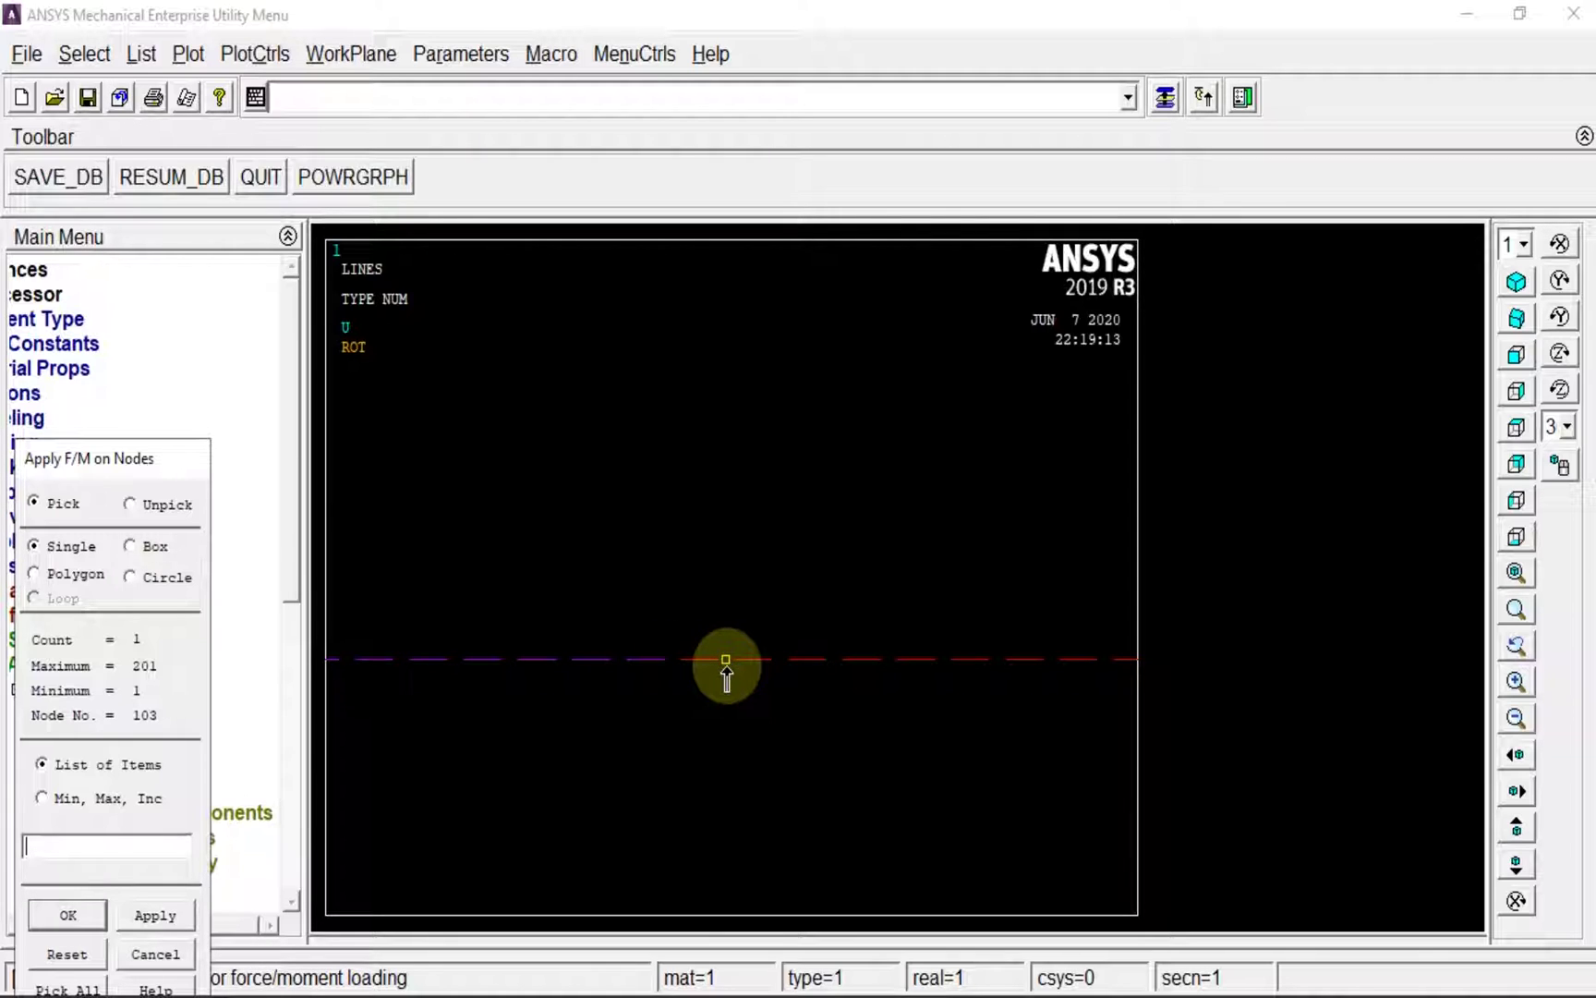
{"action": "left_click", "coordinate": [674, 665]}
{"action": "left_click", "coordinate": [134, 503]}
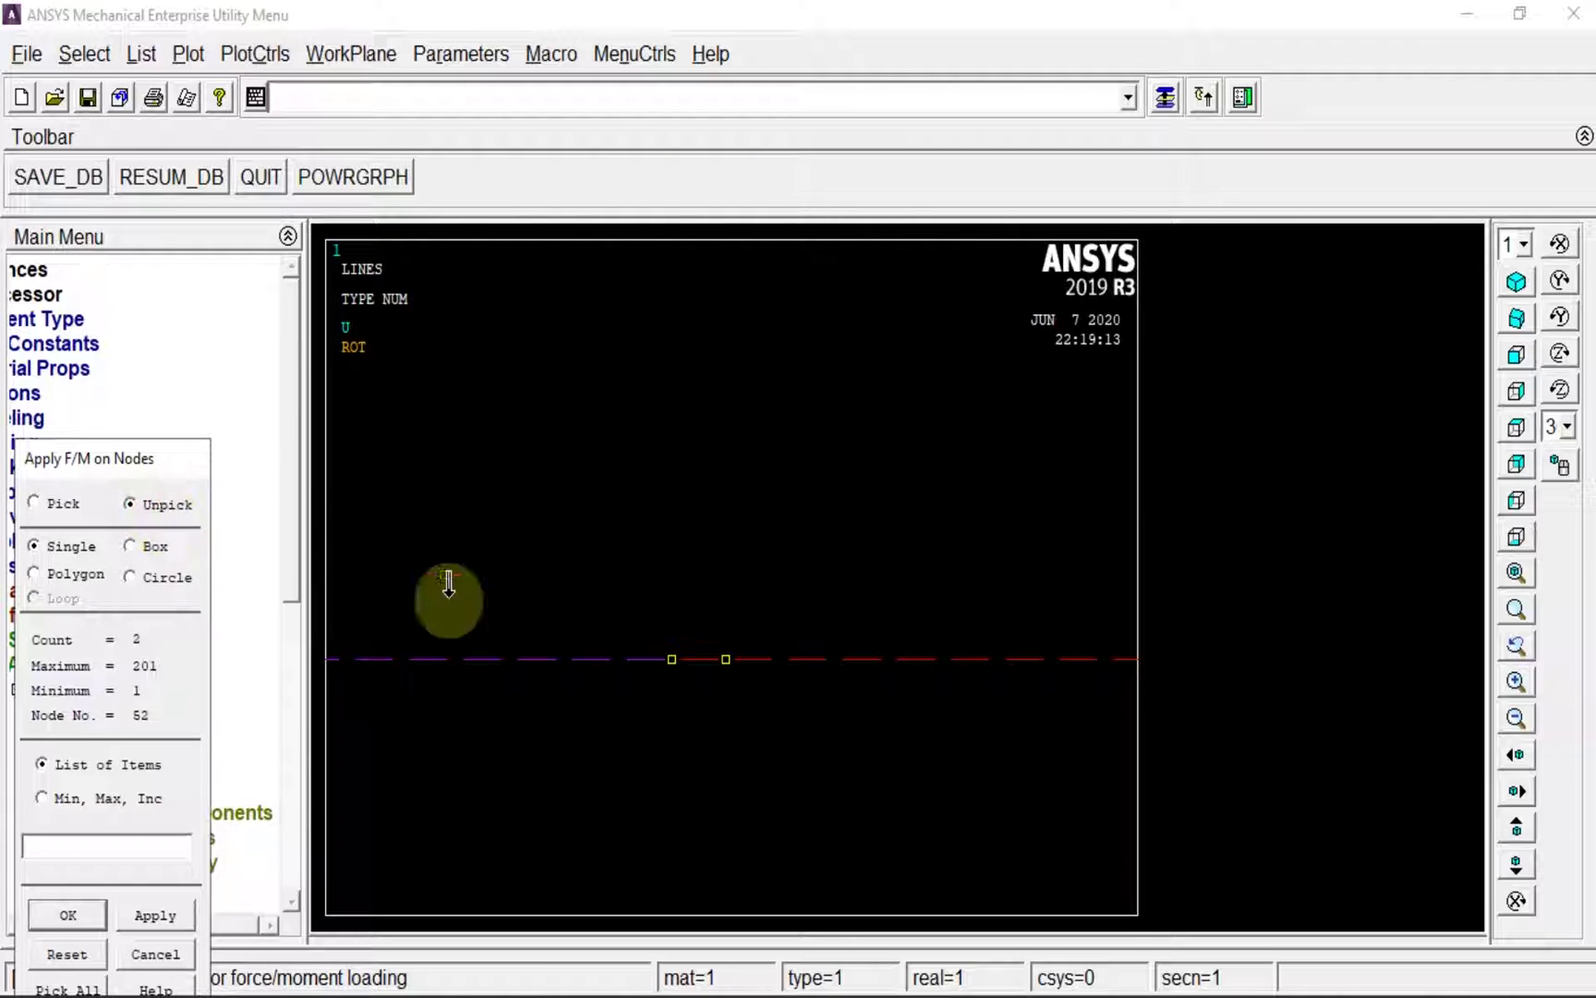
{"action": "left_click", "coordinate": [728, 657]}
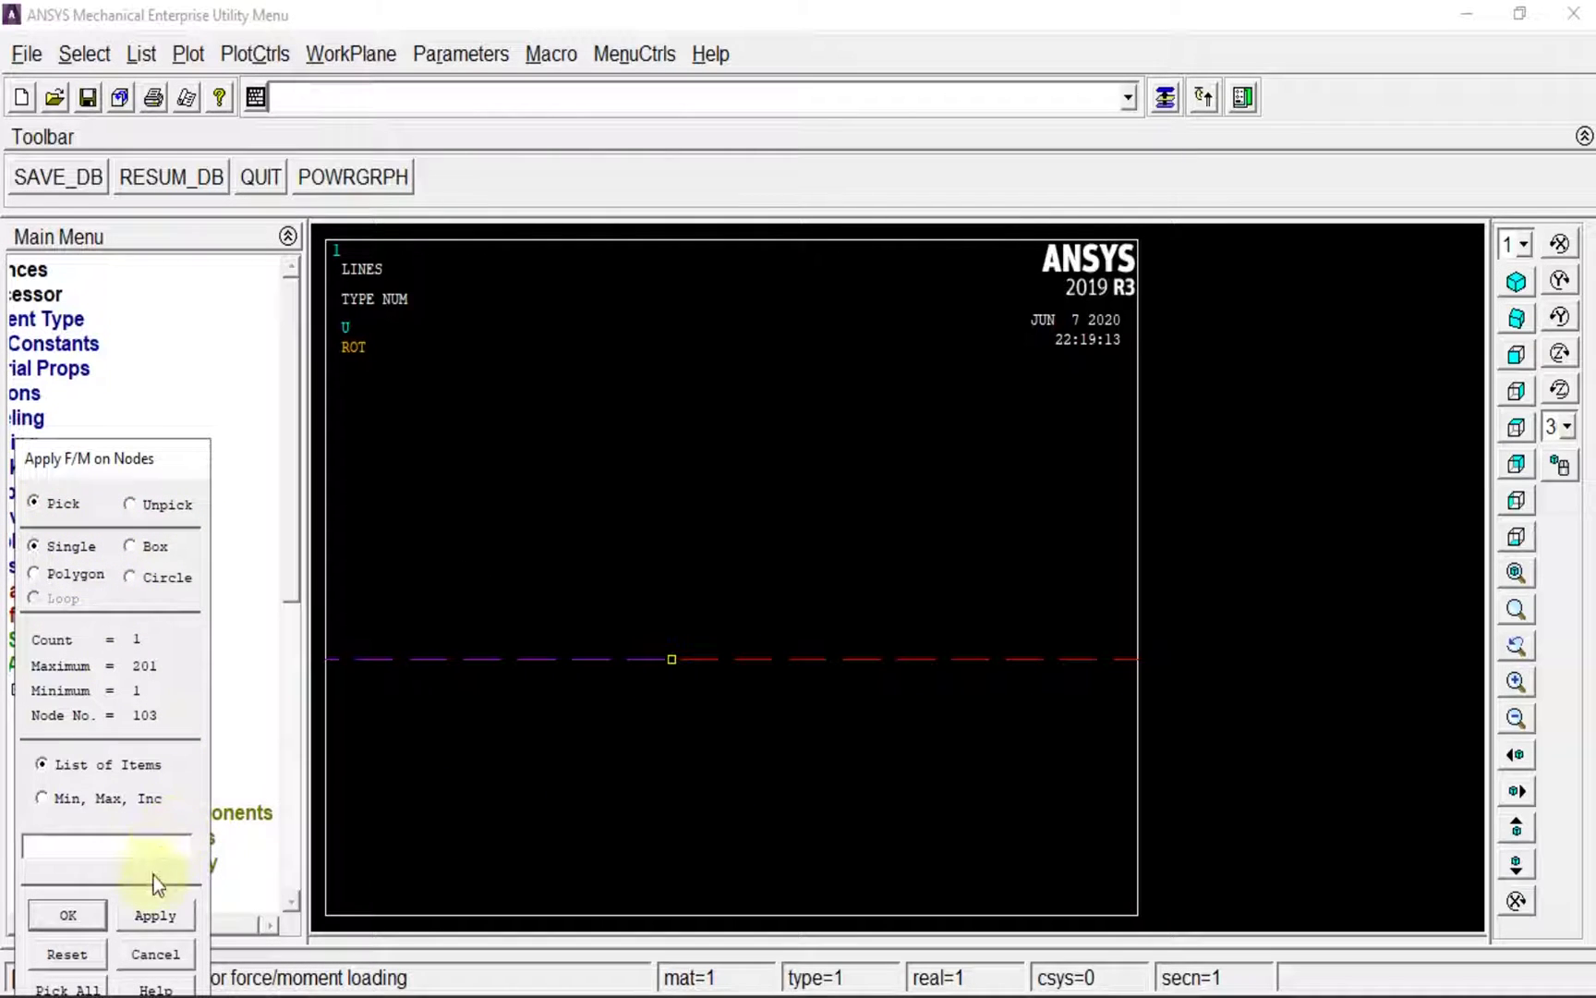
{"action": "left_click", "coordinate": [155, 914]}
{"action": "double_click", "coordinate": [951, 536]}
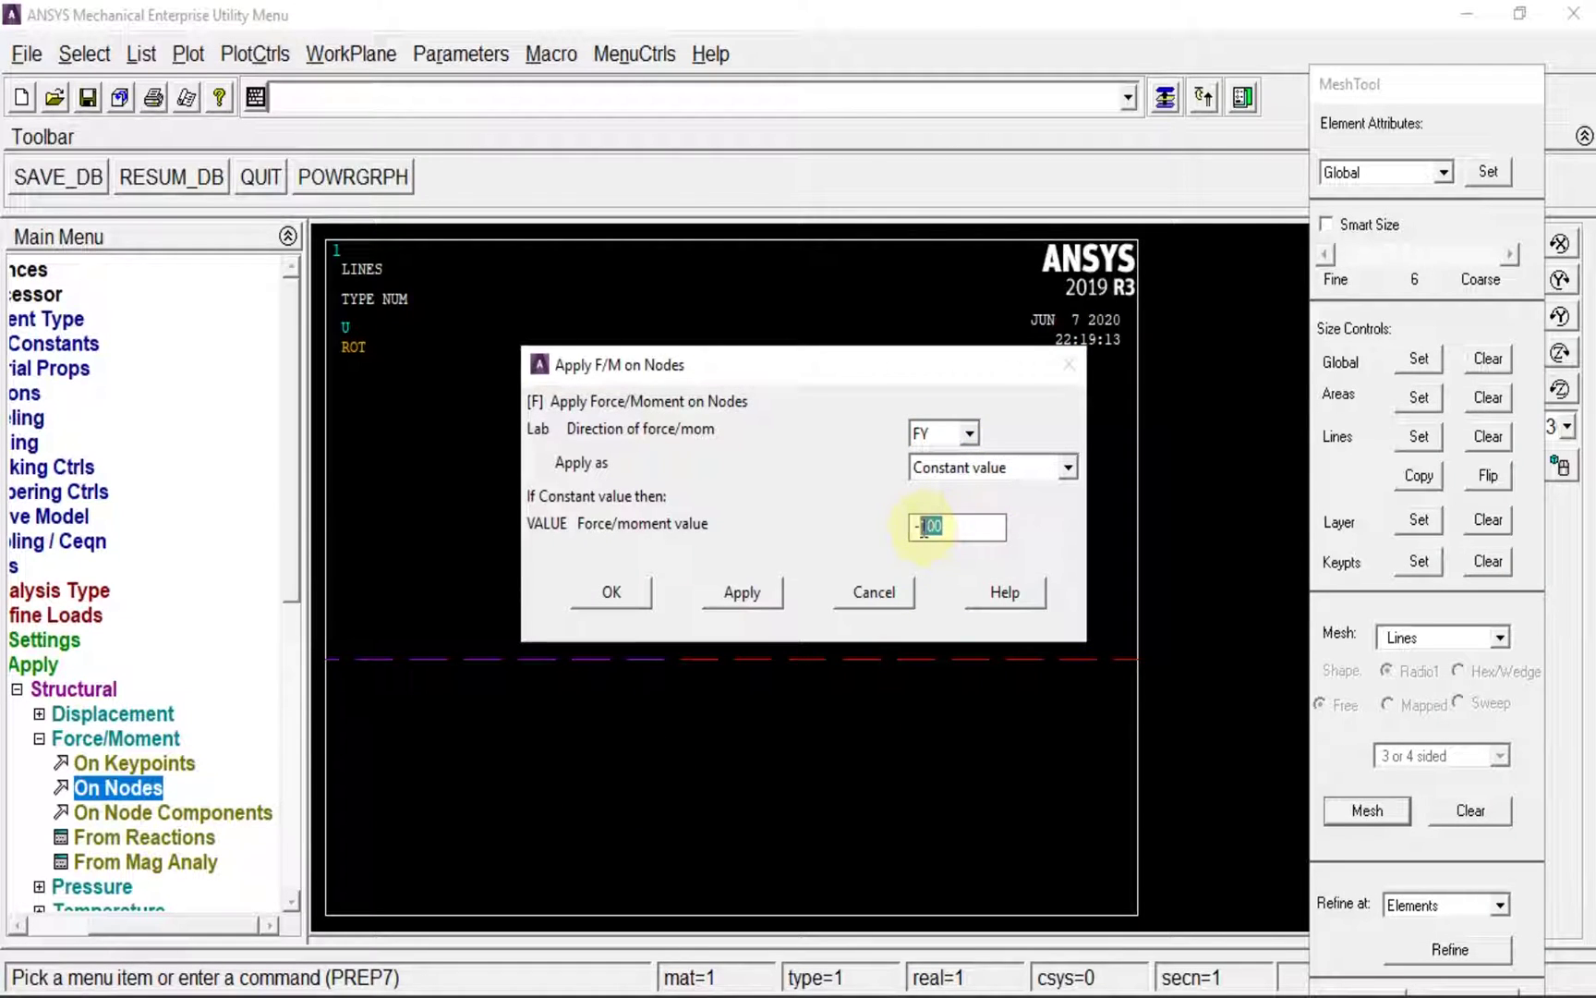
{"action": "type", "text": "-200"}
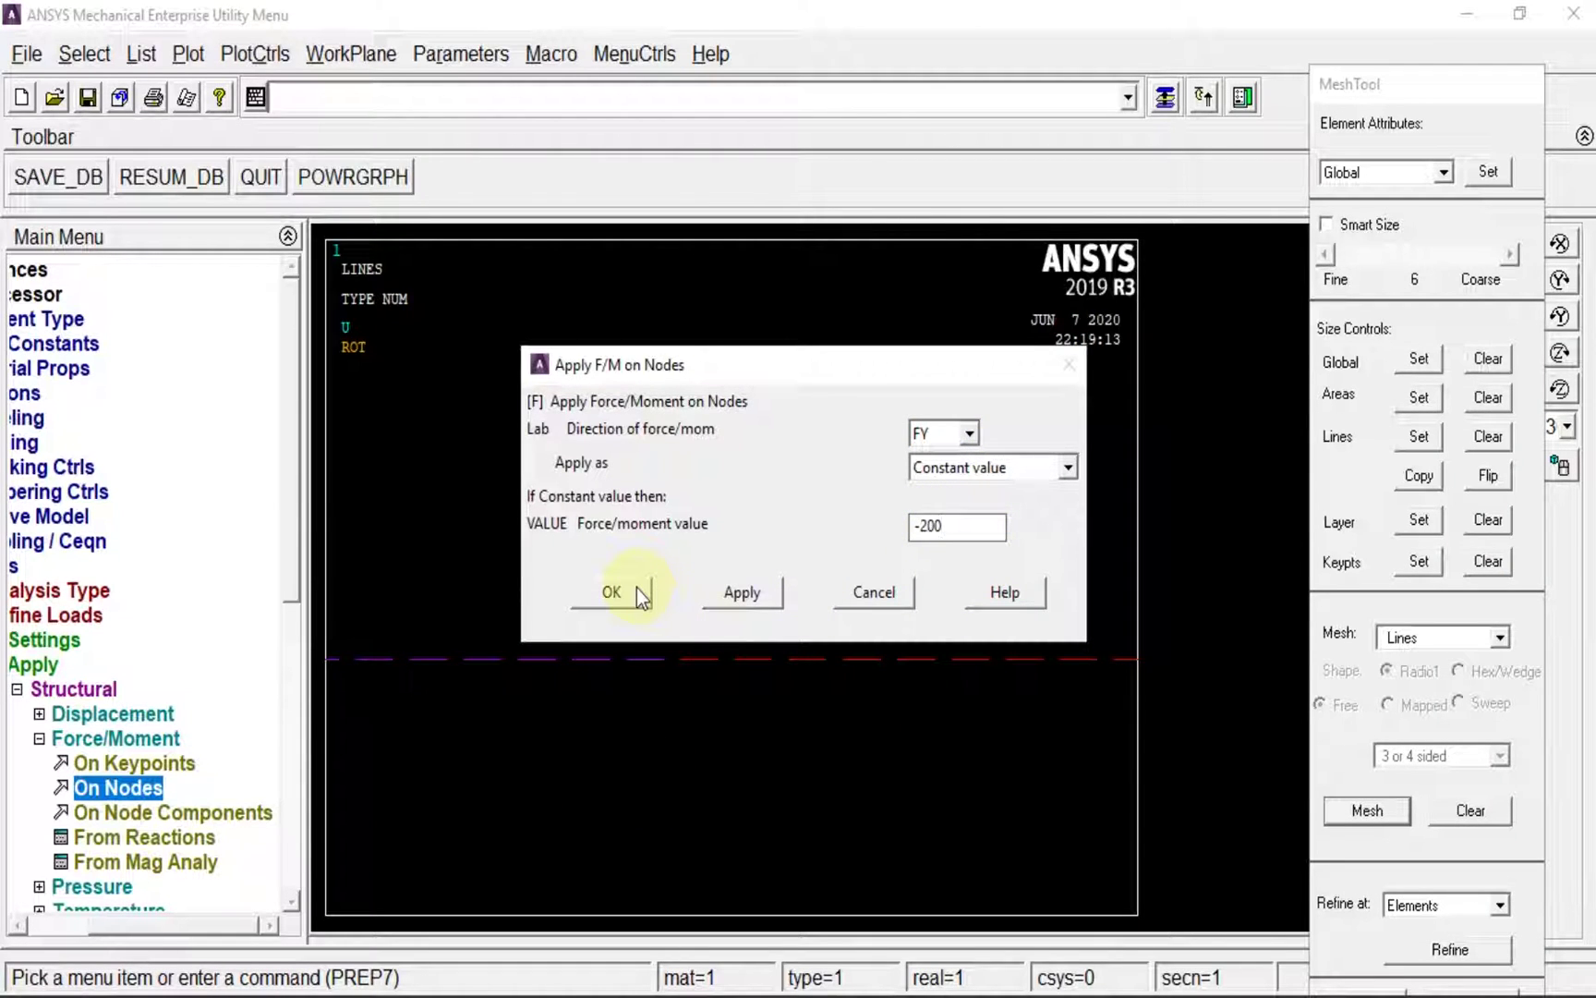
{"action": "left_click", "coordinate": [641, 593]}
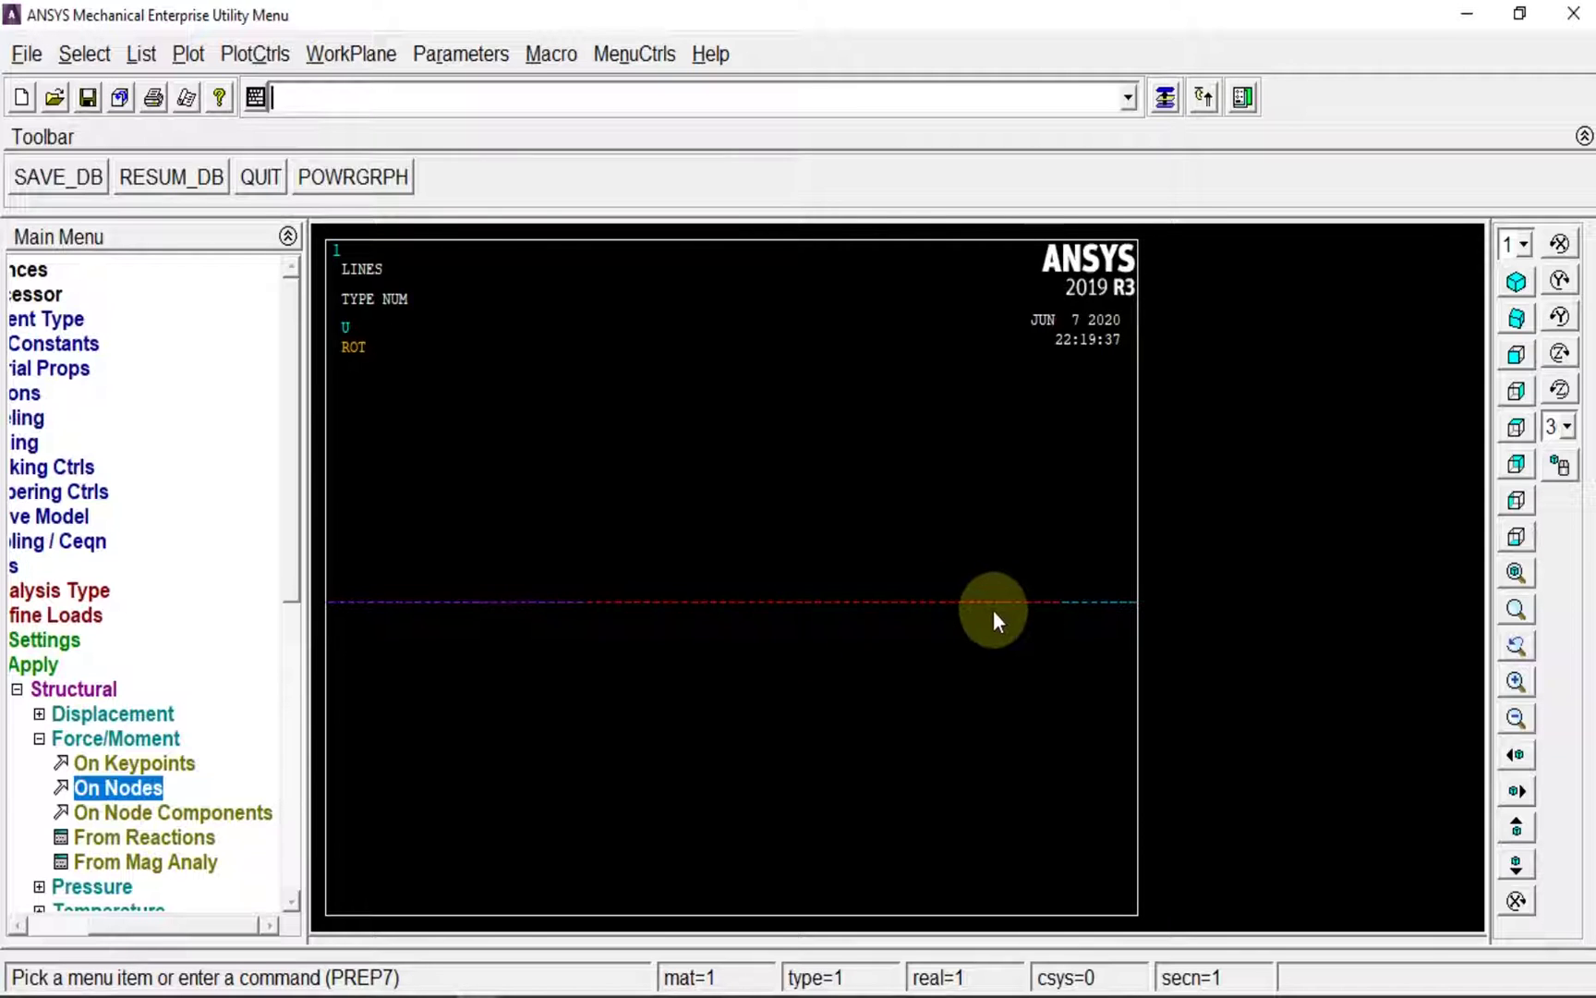
Apply a constant FY force of -300 to the node where the third and fourth lines meet
{"action": "left_click", "coordinate": [1032, 652]}
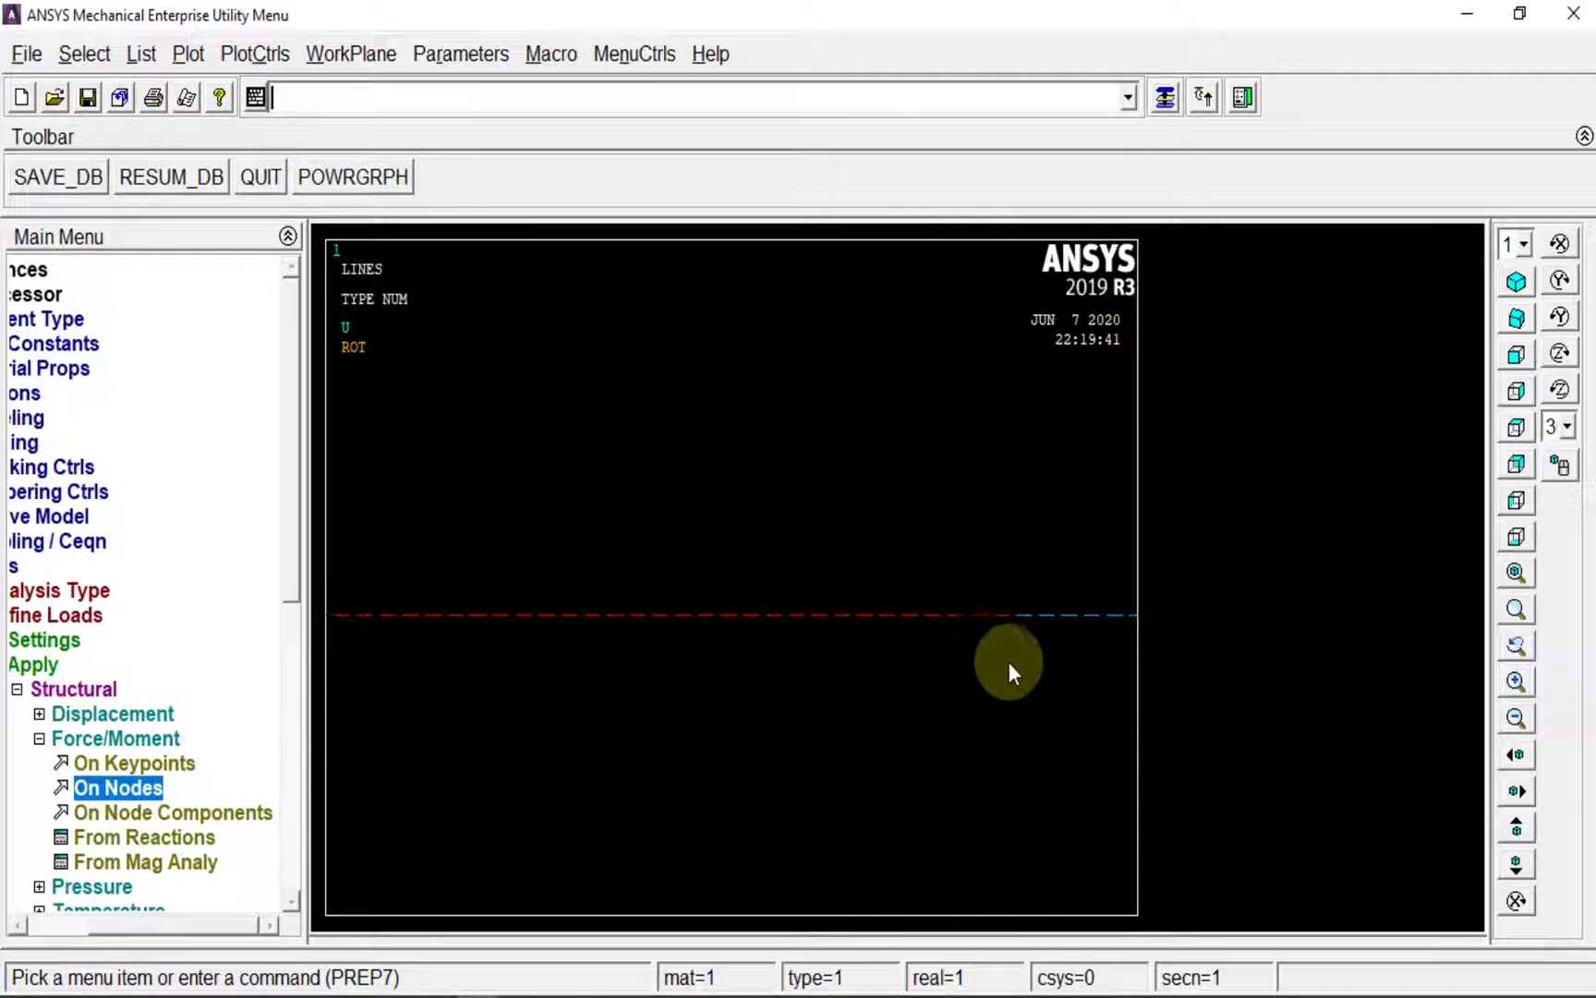
{"action": "left_click_drag", "start_coordinate": [1027, 651], "coordinate": [908, 666], "text": "ctrl"}
{"action": "left_click", "coordinate": [143, 790]}
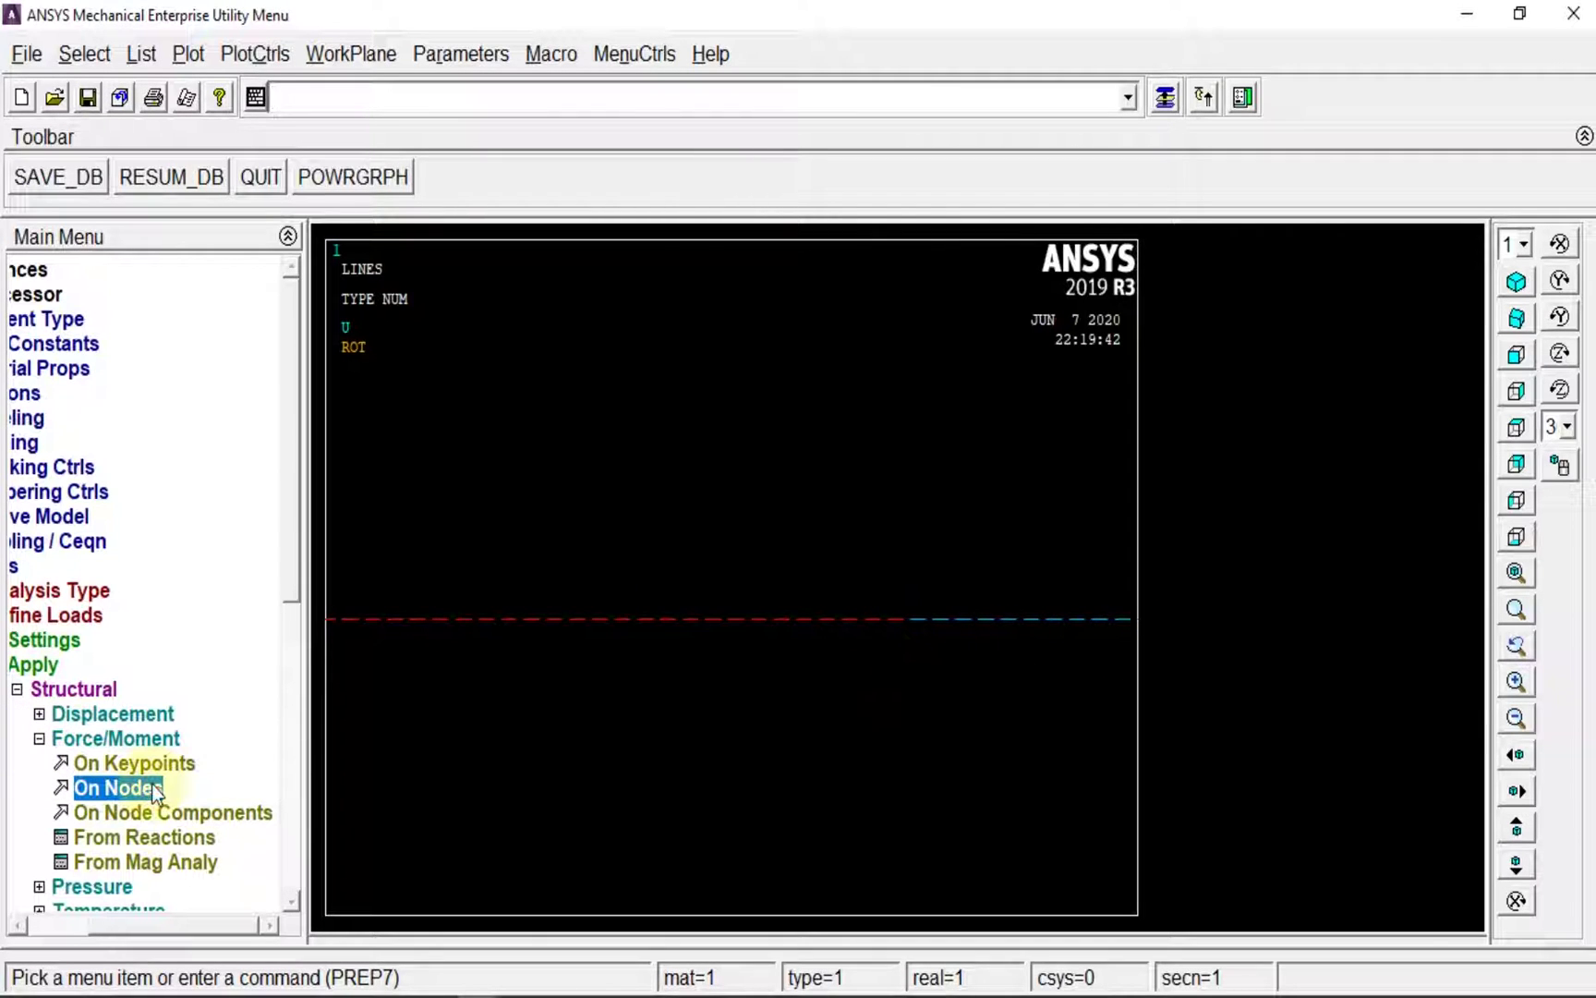
{"action": "left_click", "coordinate": [910, 631]}
{"action": "left_click", "coordinate": [152, 915]}
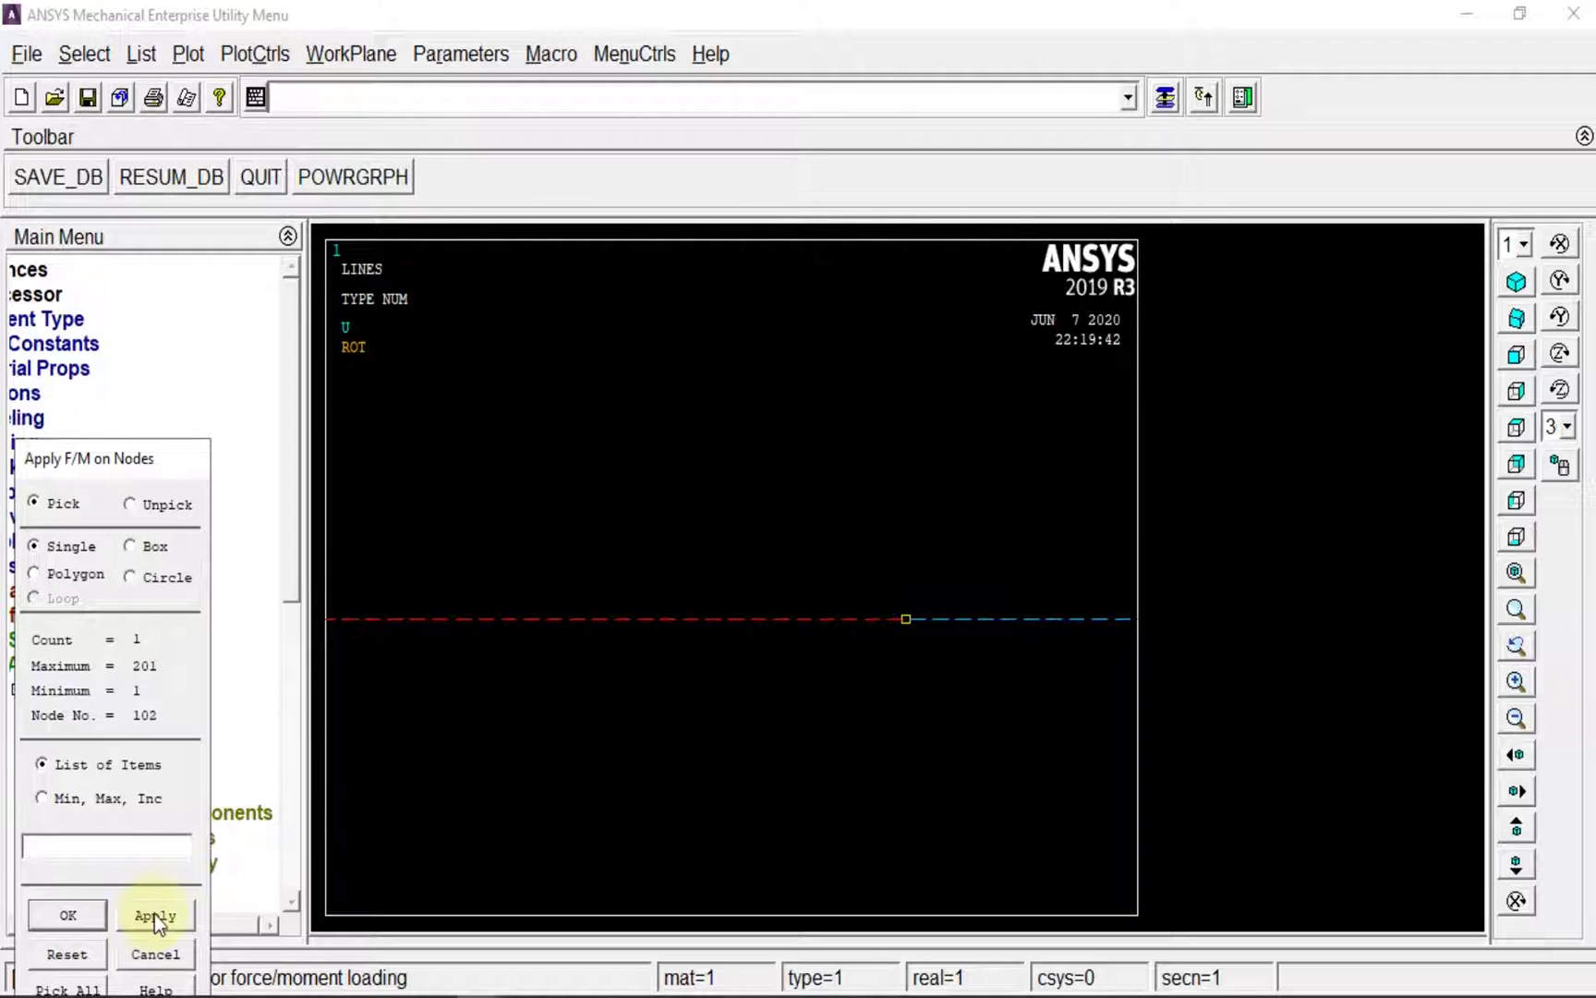
{"action": "left_click_drag", "start_coordinate": [956, 522], "coordinate": [919, 529]}
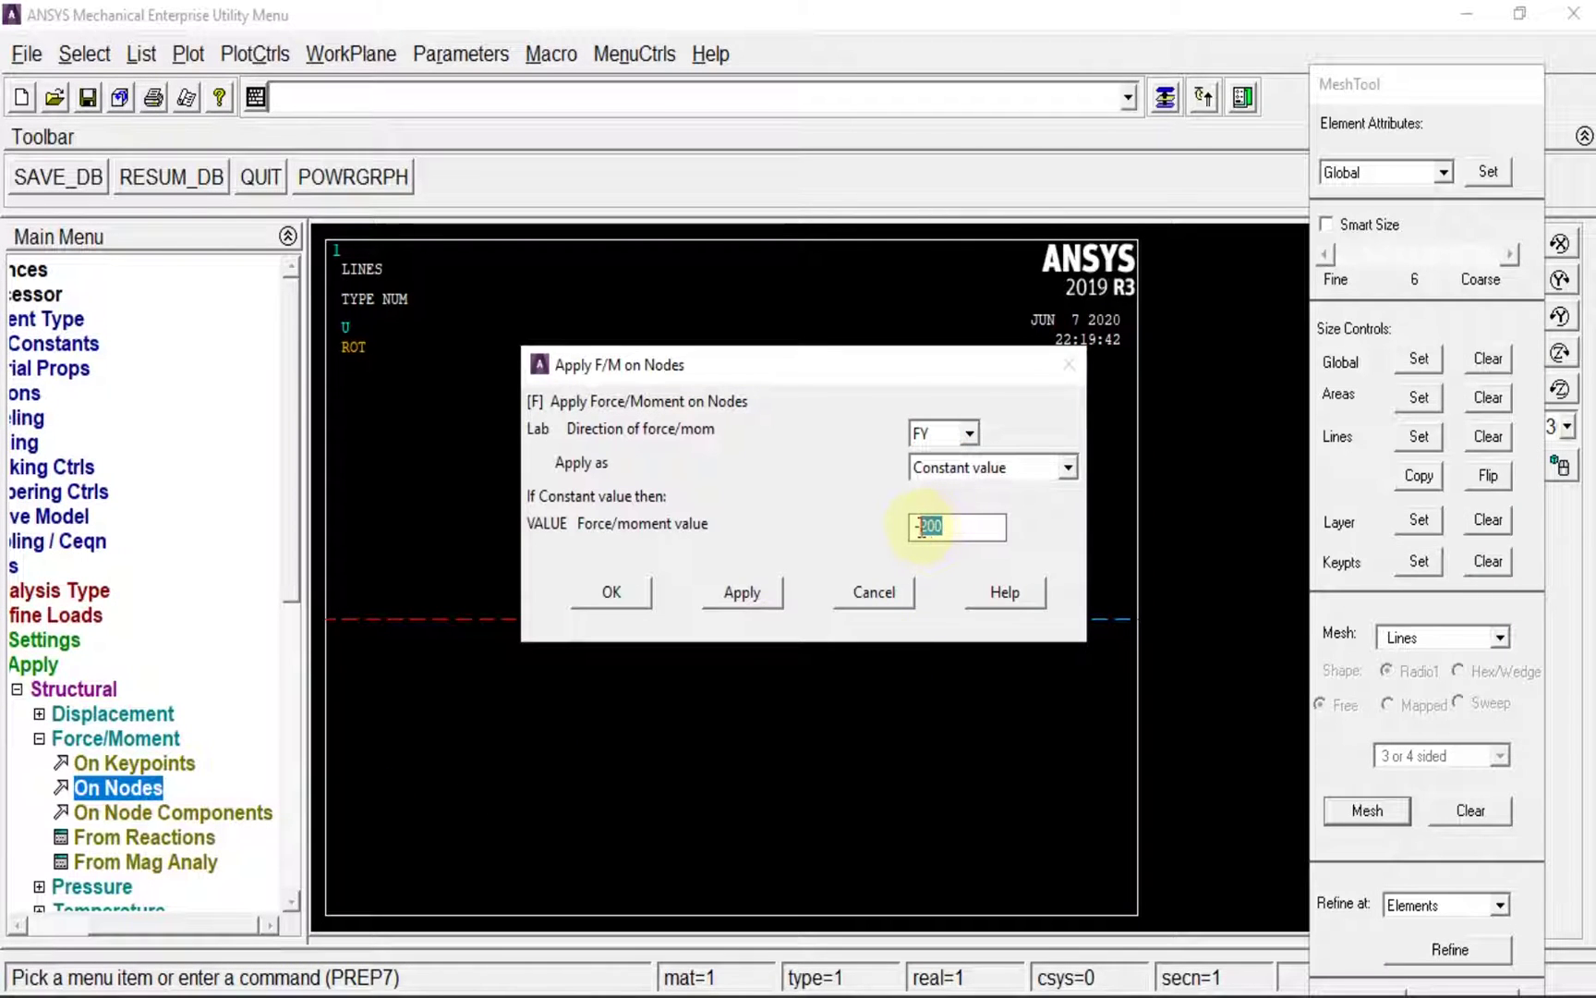
{"action": "type", "text": "300"}
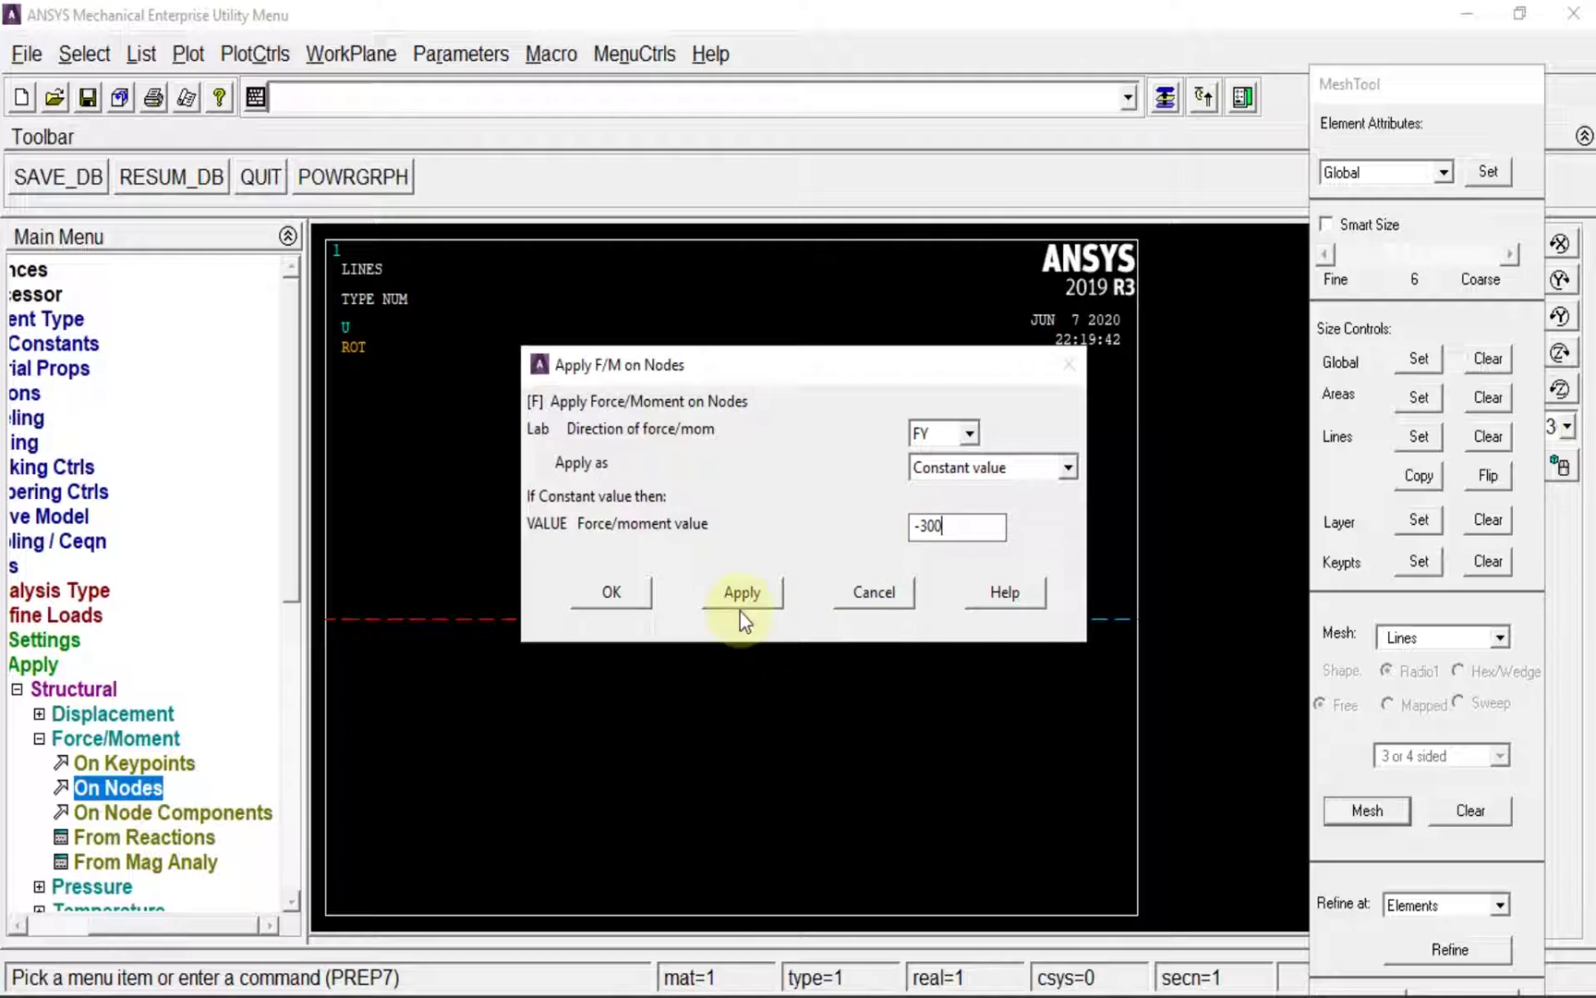
{"action": "left_click", "coordinate": [612, 593]}
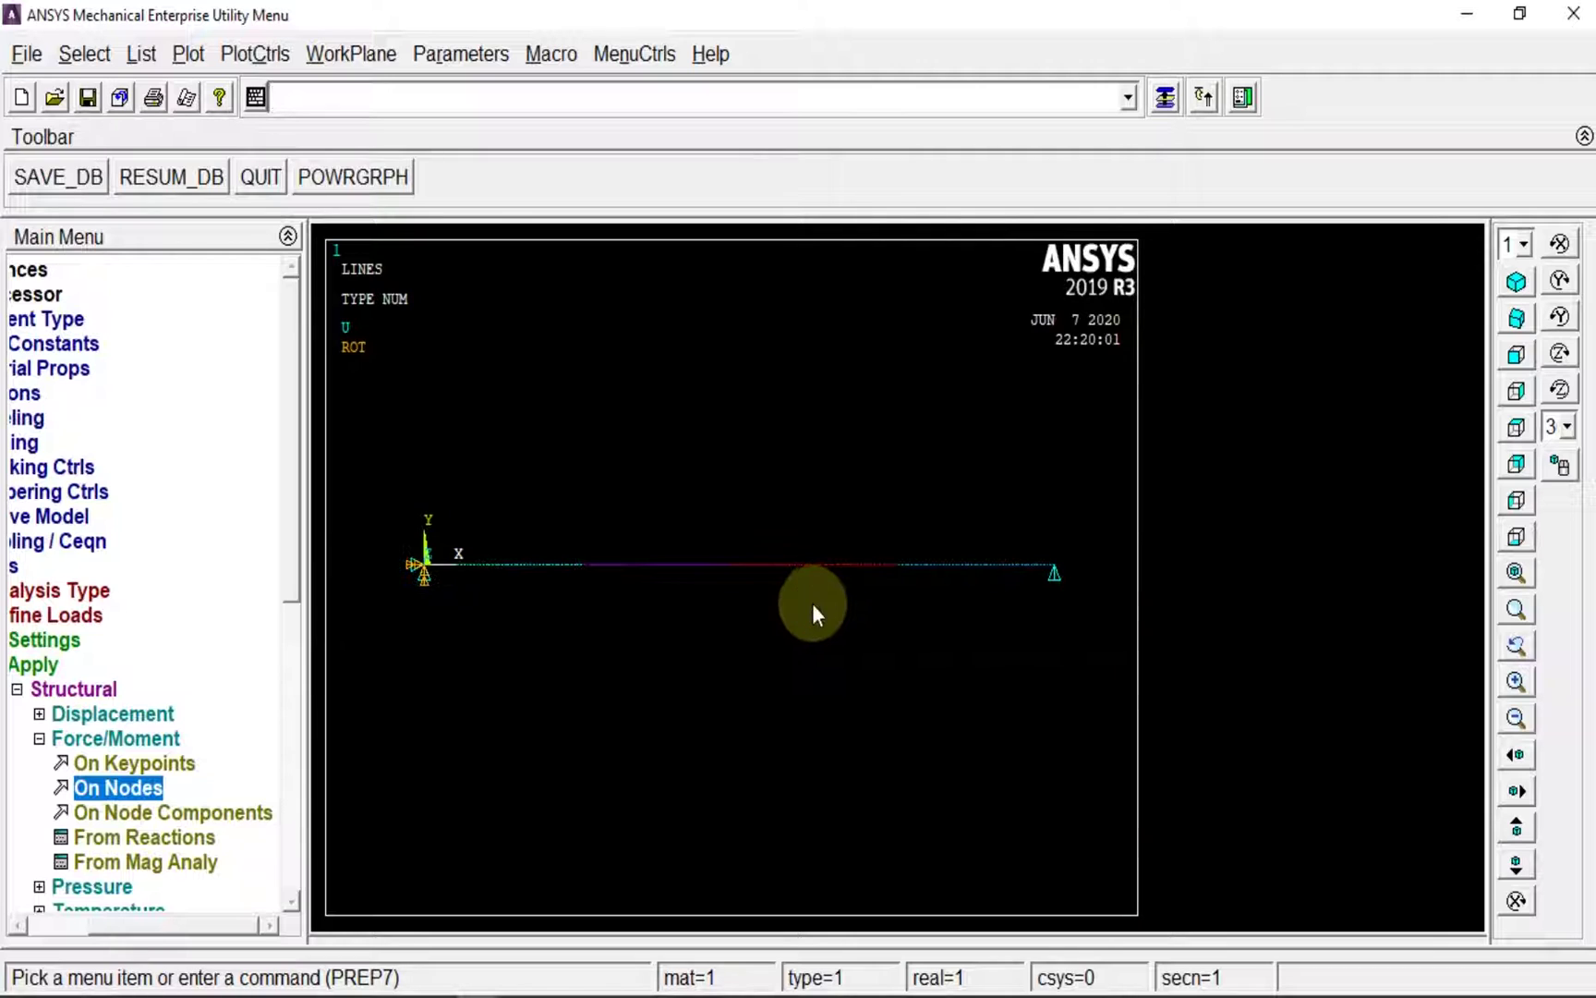
Replot the whole beam to check the model with its supports
{"action": "right_click", "coordinate": [680, 362]}
{"action": "left_click", "coordinate": [723, 382]}
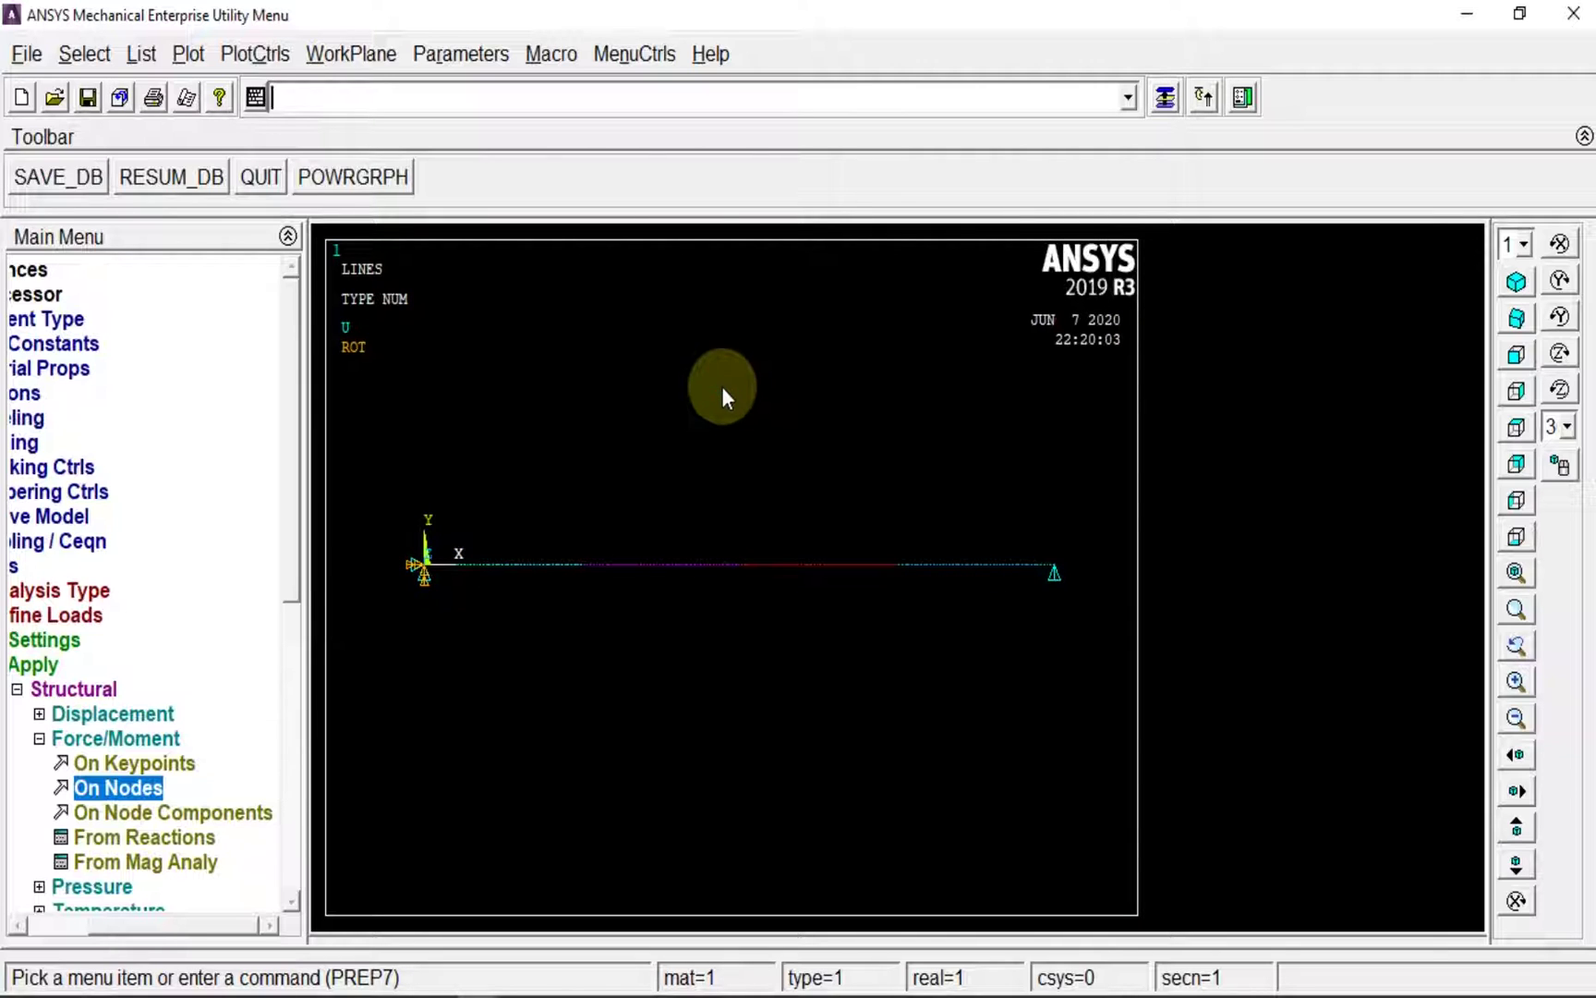
{"action": "left_click", "coordinate": [187, 56]}
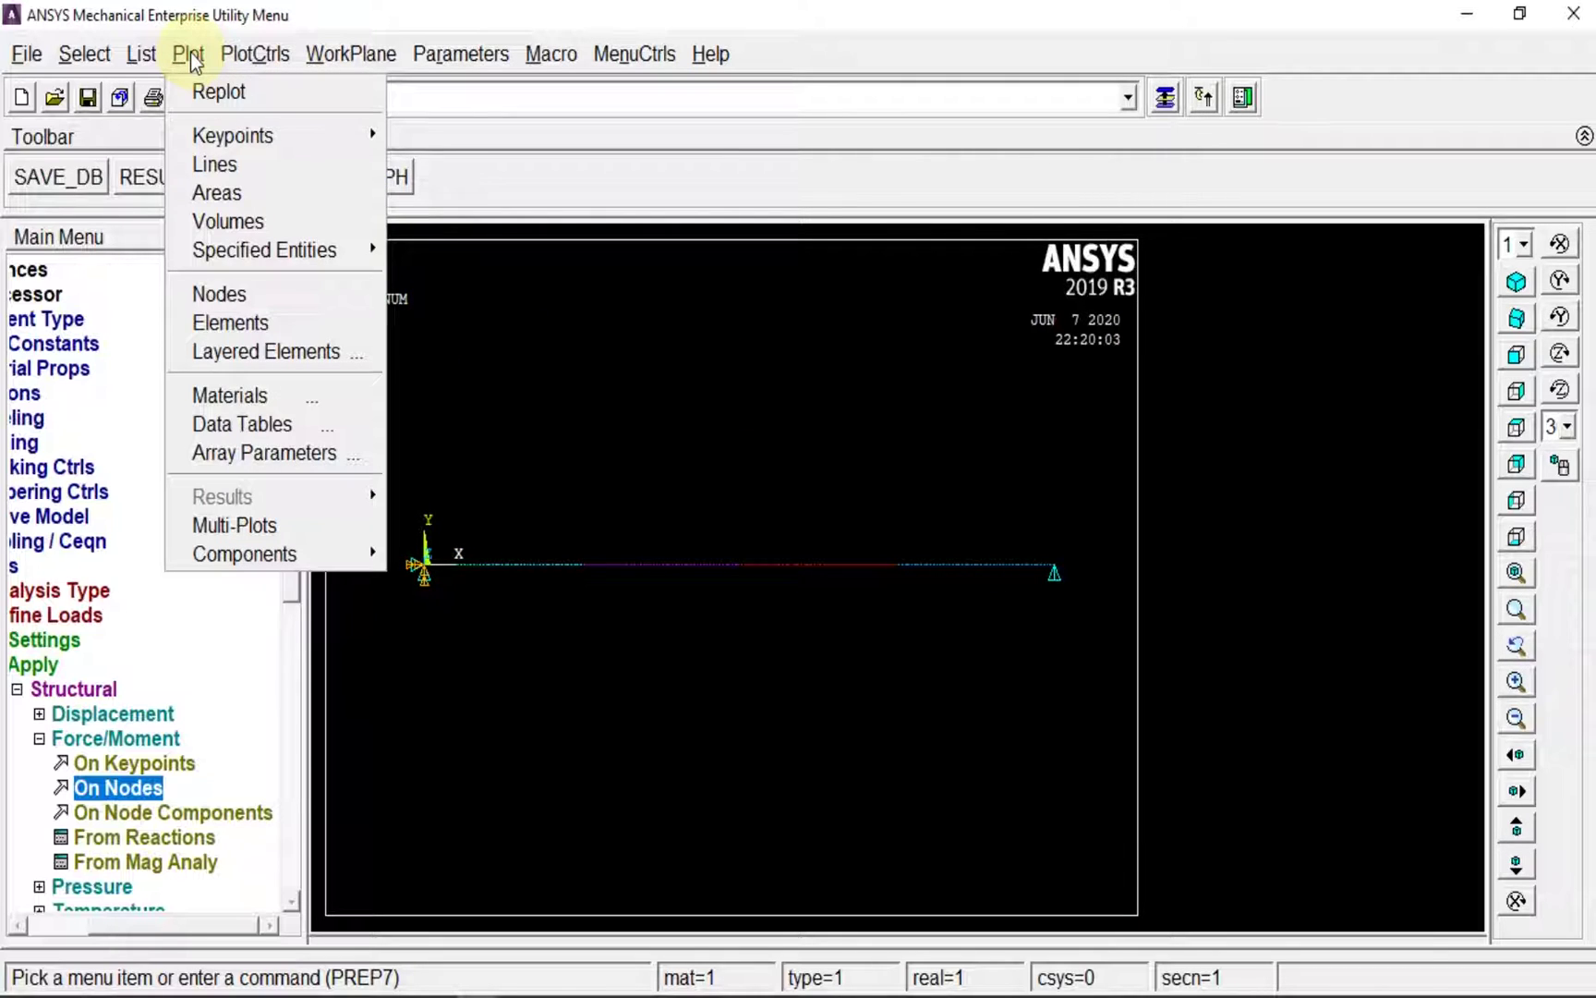
{"action": "left_click", "coordinate": [741, 354]}
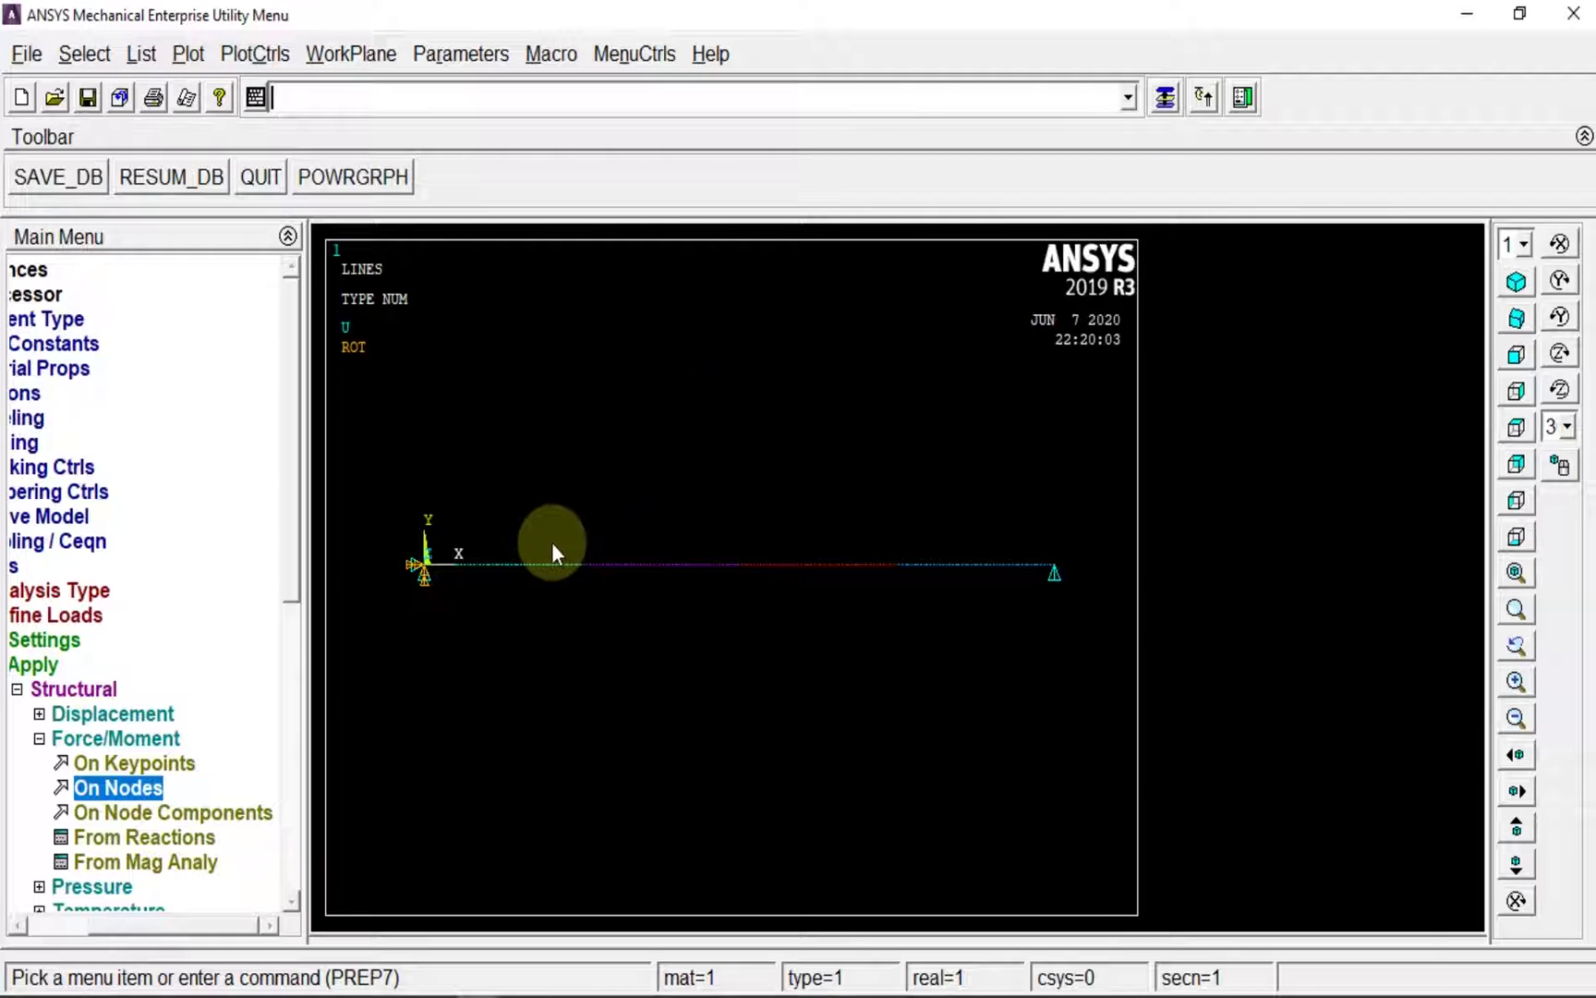
Solve the current load step and close the solution note and status window
{"action": "left_click", "coordinate": [16, 688]}
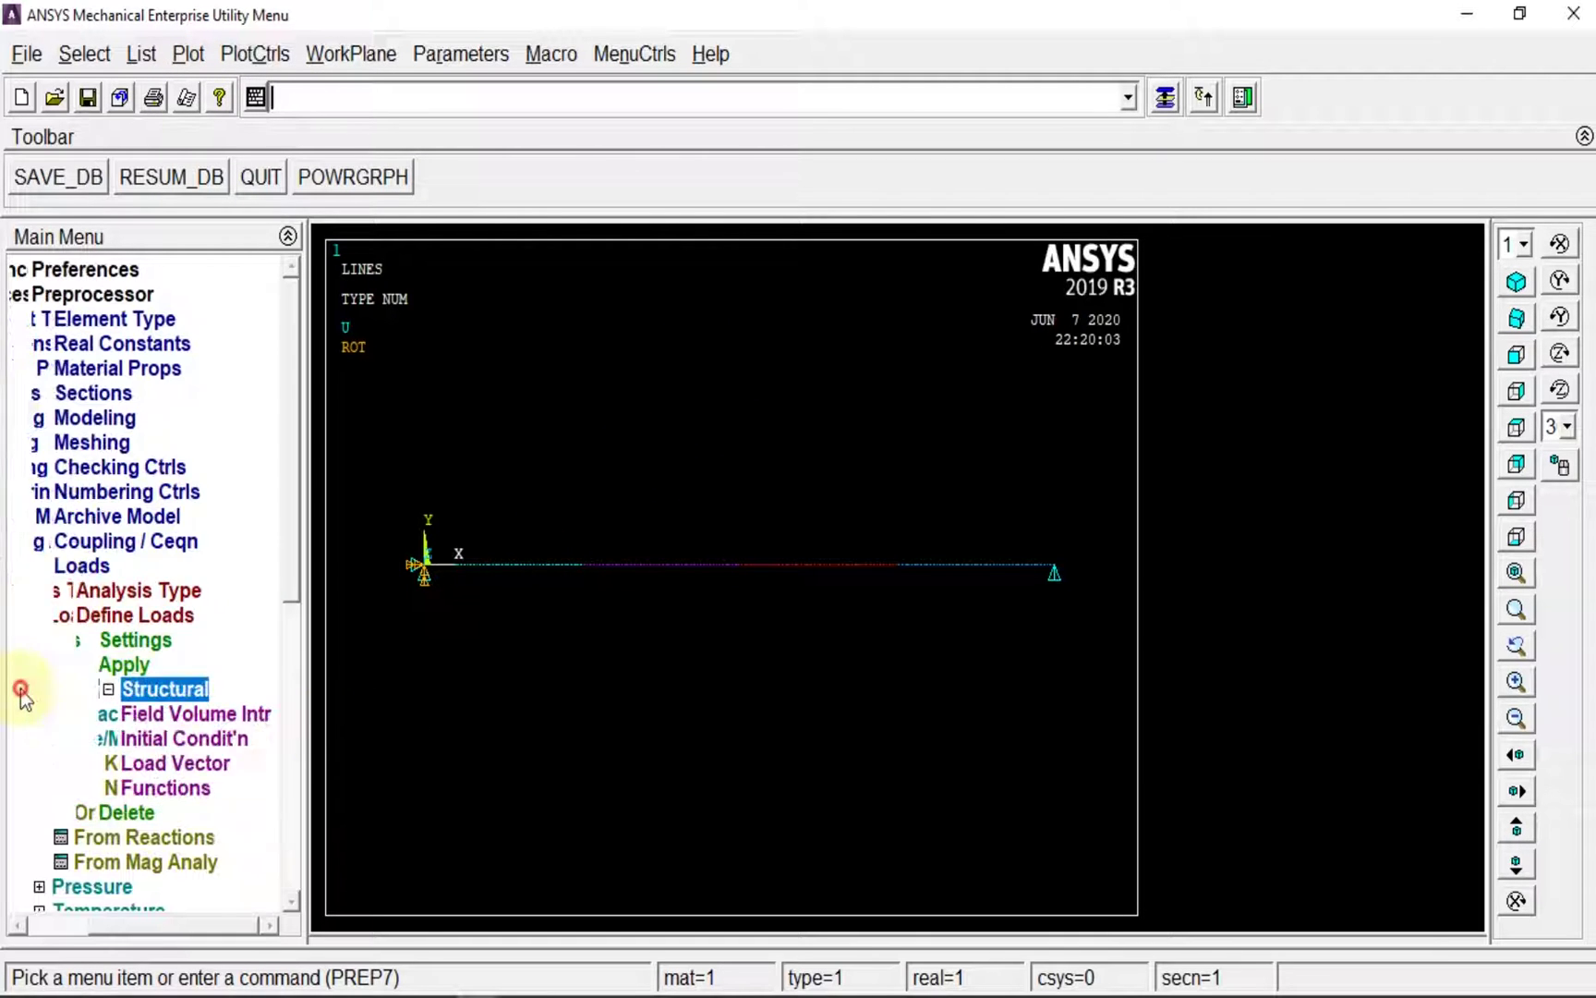
{"action": "left_click", "coordinate": [75, 565]}
{"action": "left_click", "coordinate": [78, 640]}
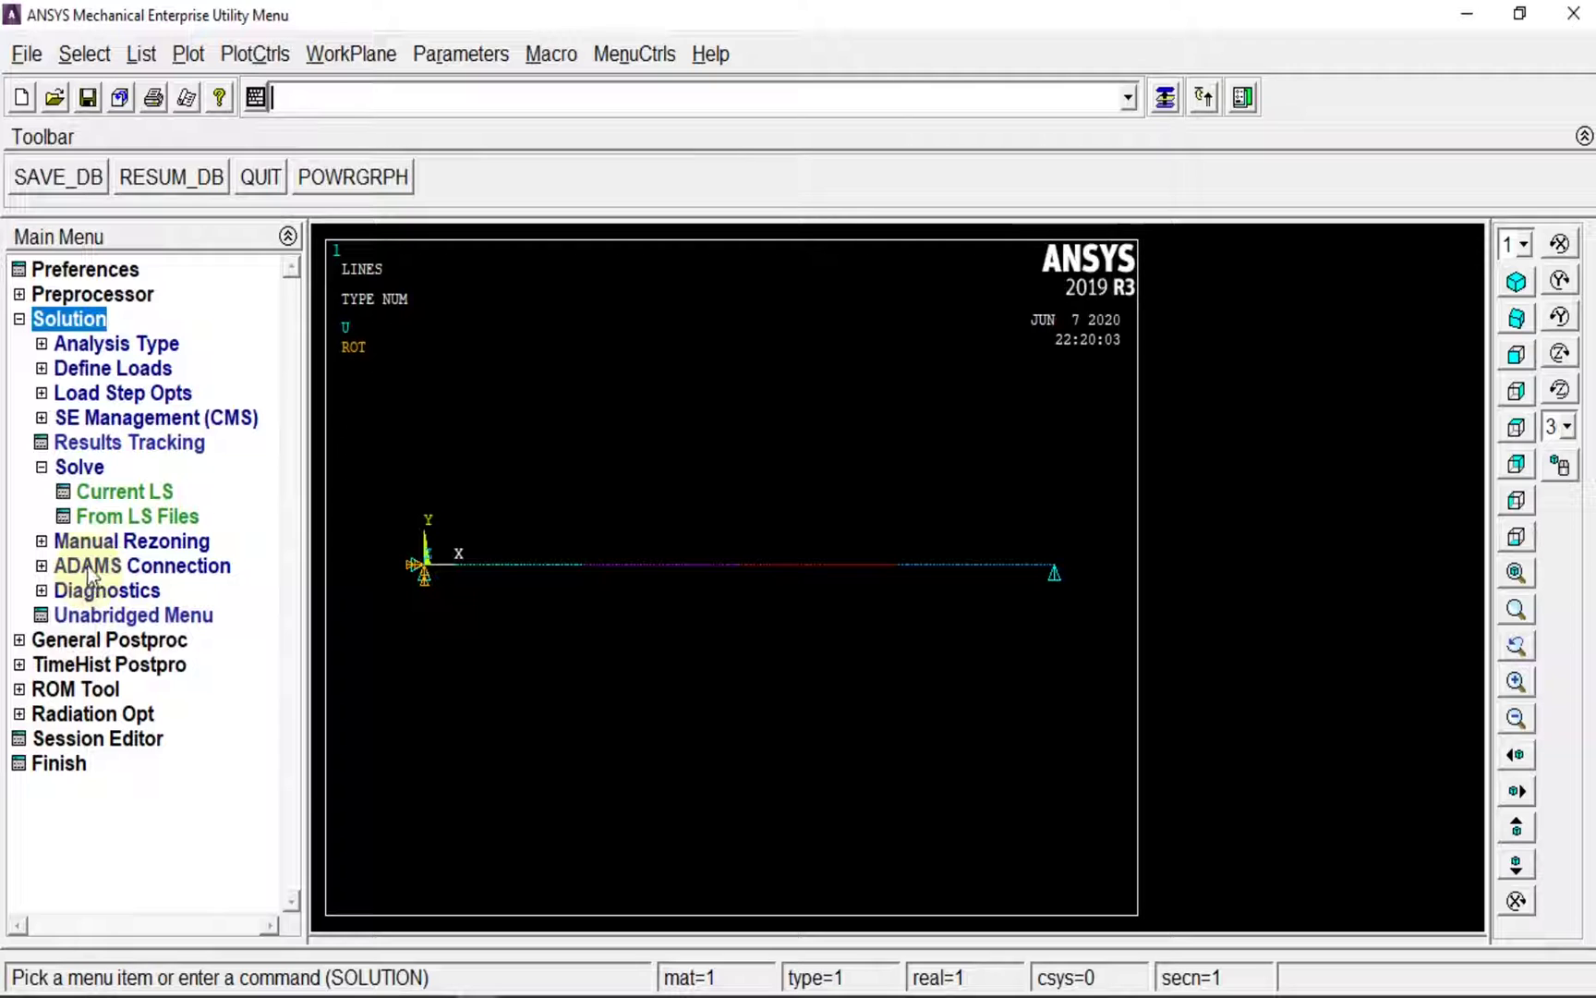
{"action": "left_click", "coordinate": [97, 495]}
{"action": "left_click", "coordinate": [813, 634]}
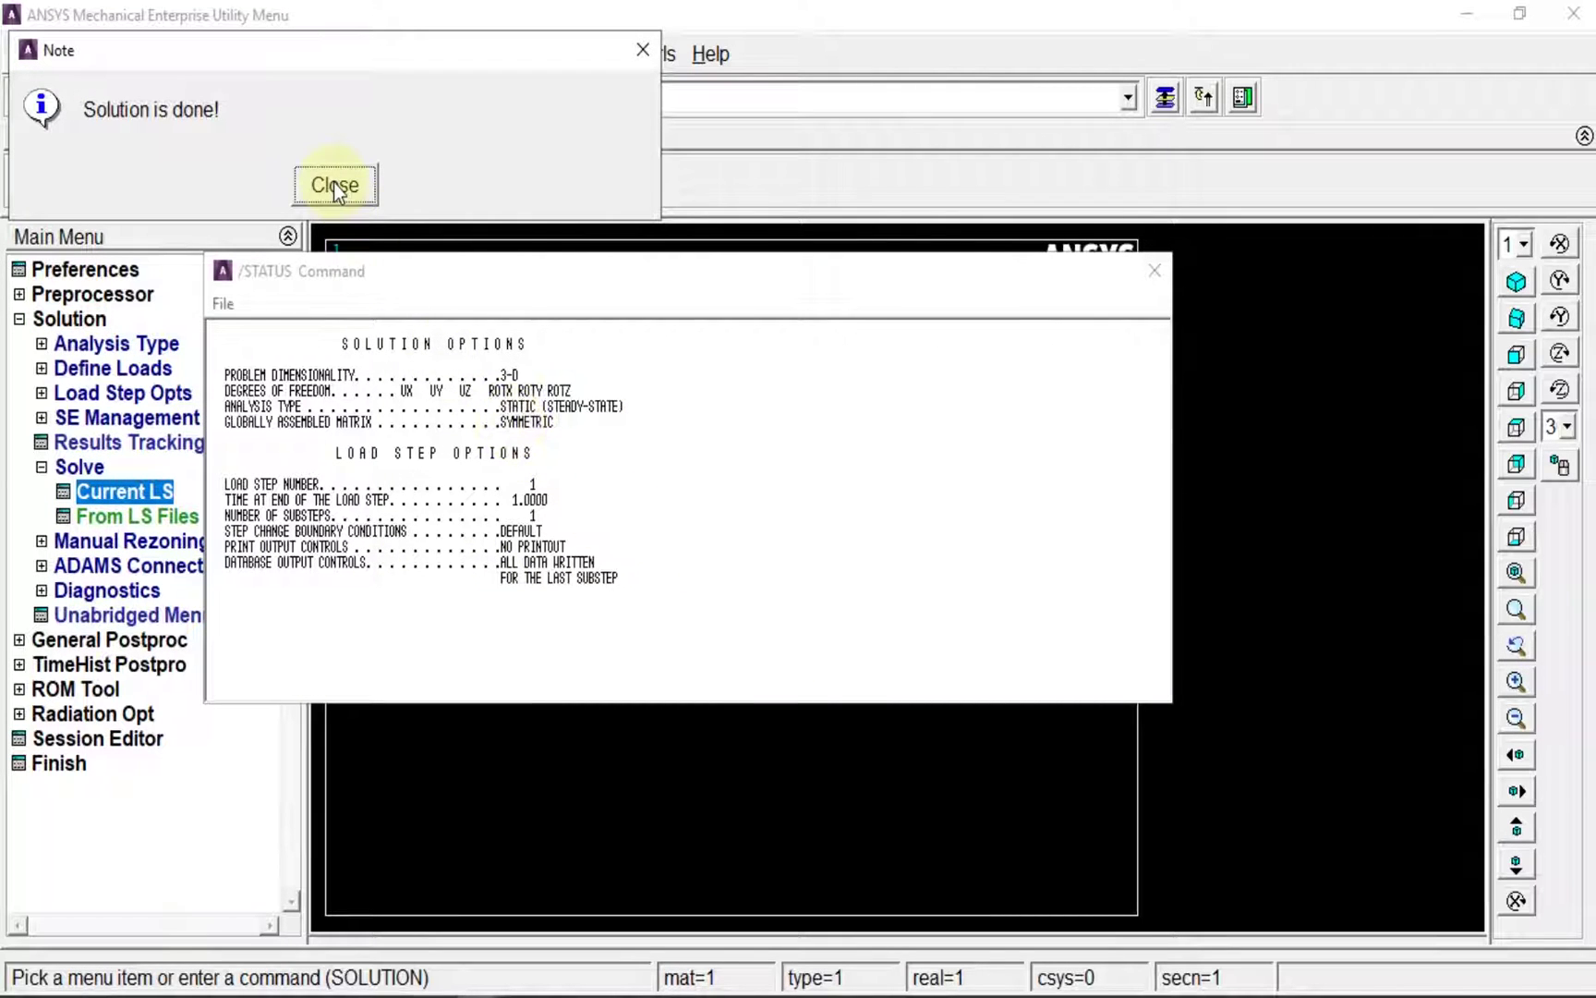
{"action": "left_click", "coordinate": [334, 185]}
{"action": "left_click", "coordinate": [1154, 271]}
{"action": "left_click", "coordinate": [56, 318]}
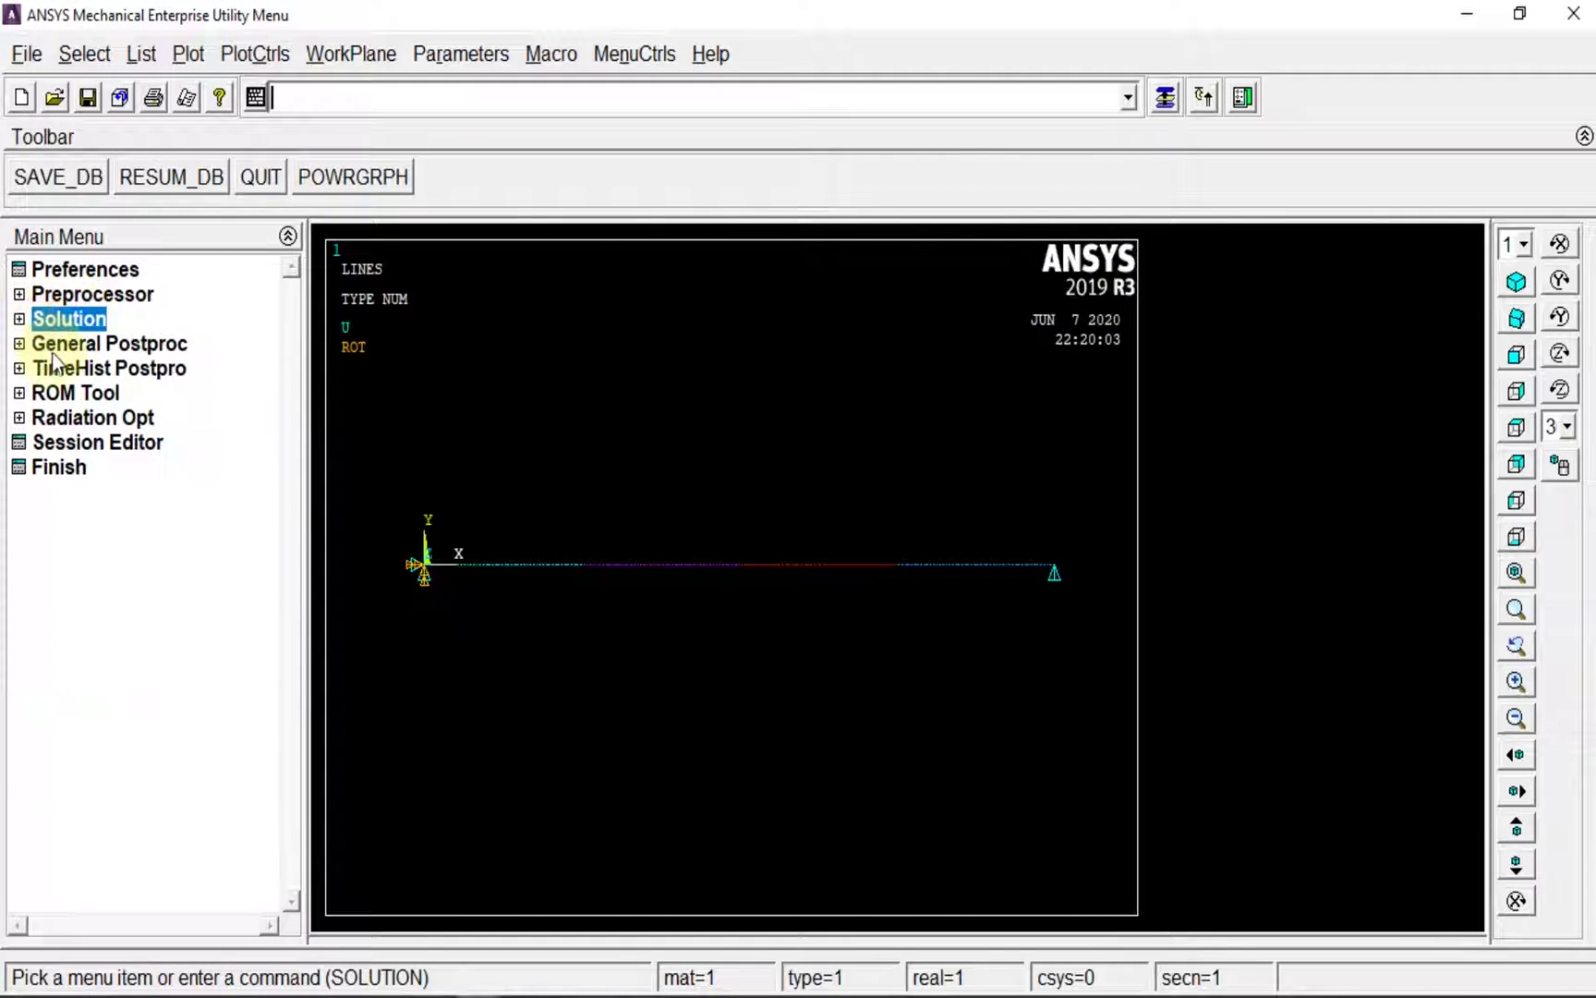
Plot the nodal displacement vector sum as a contour, showing the deformed shape with the undeformed model
{"action": "left_click", "coordinate": [63, 344]}
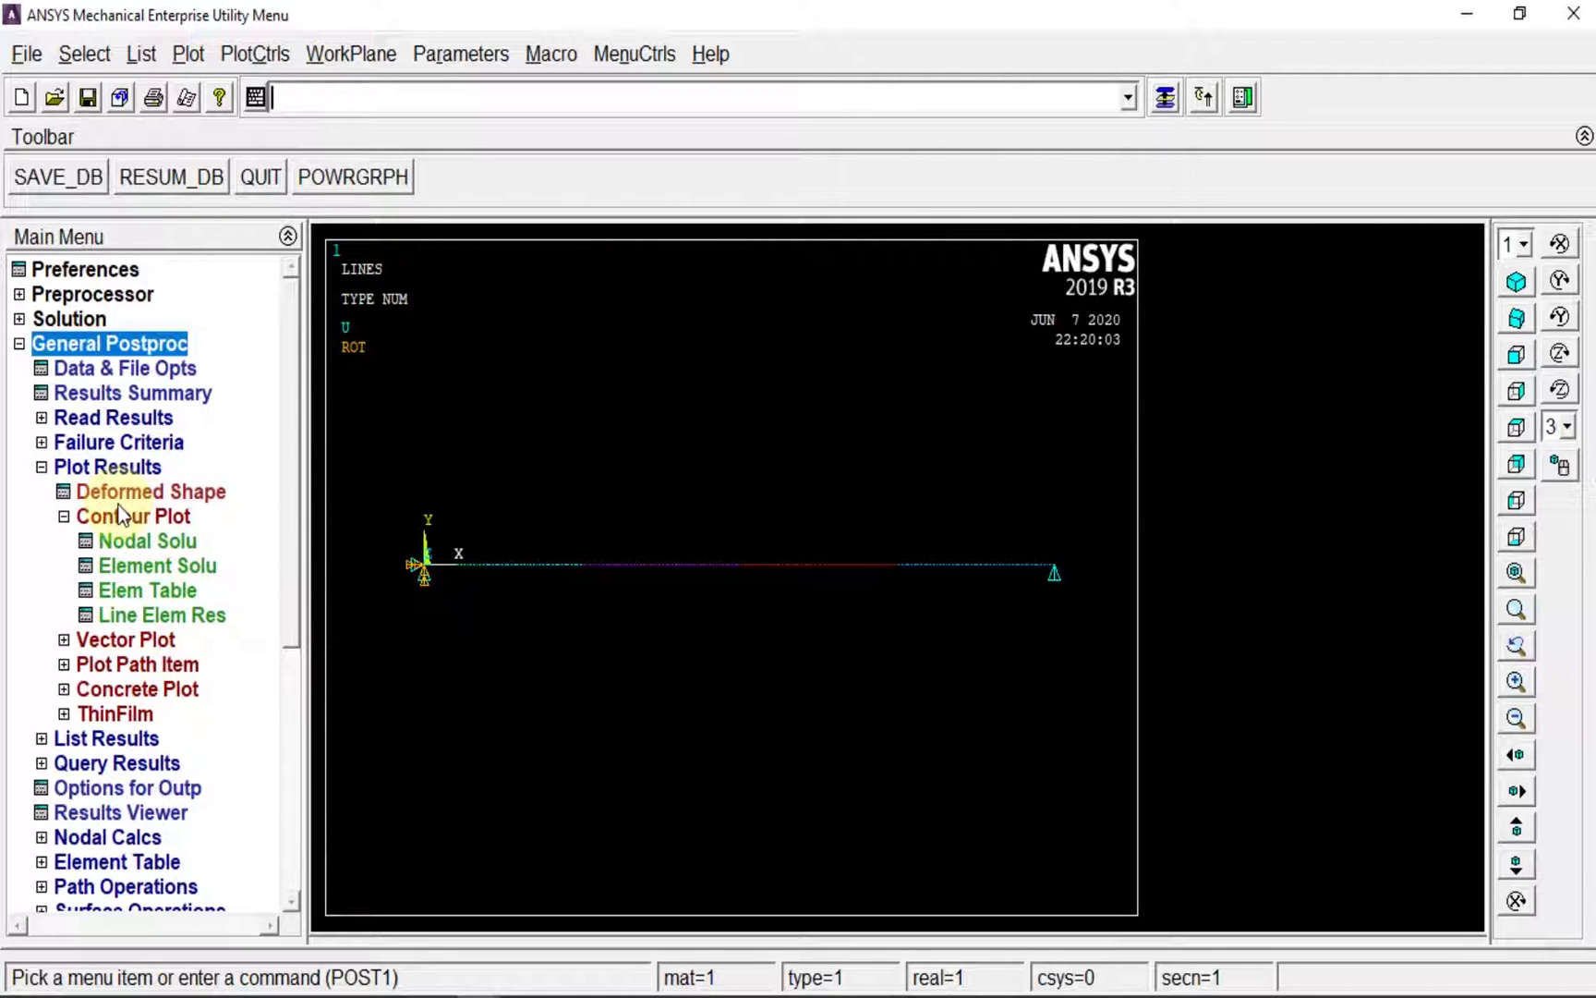
{"action": "left_click", "coordinate": [136, 544]}
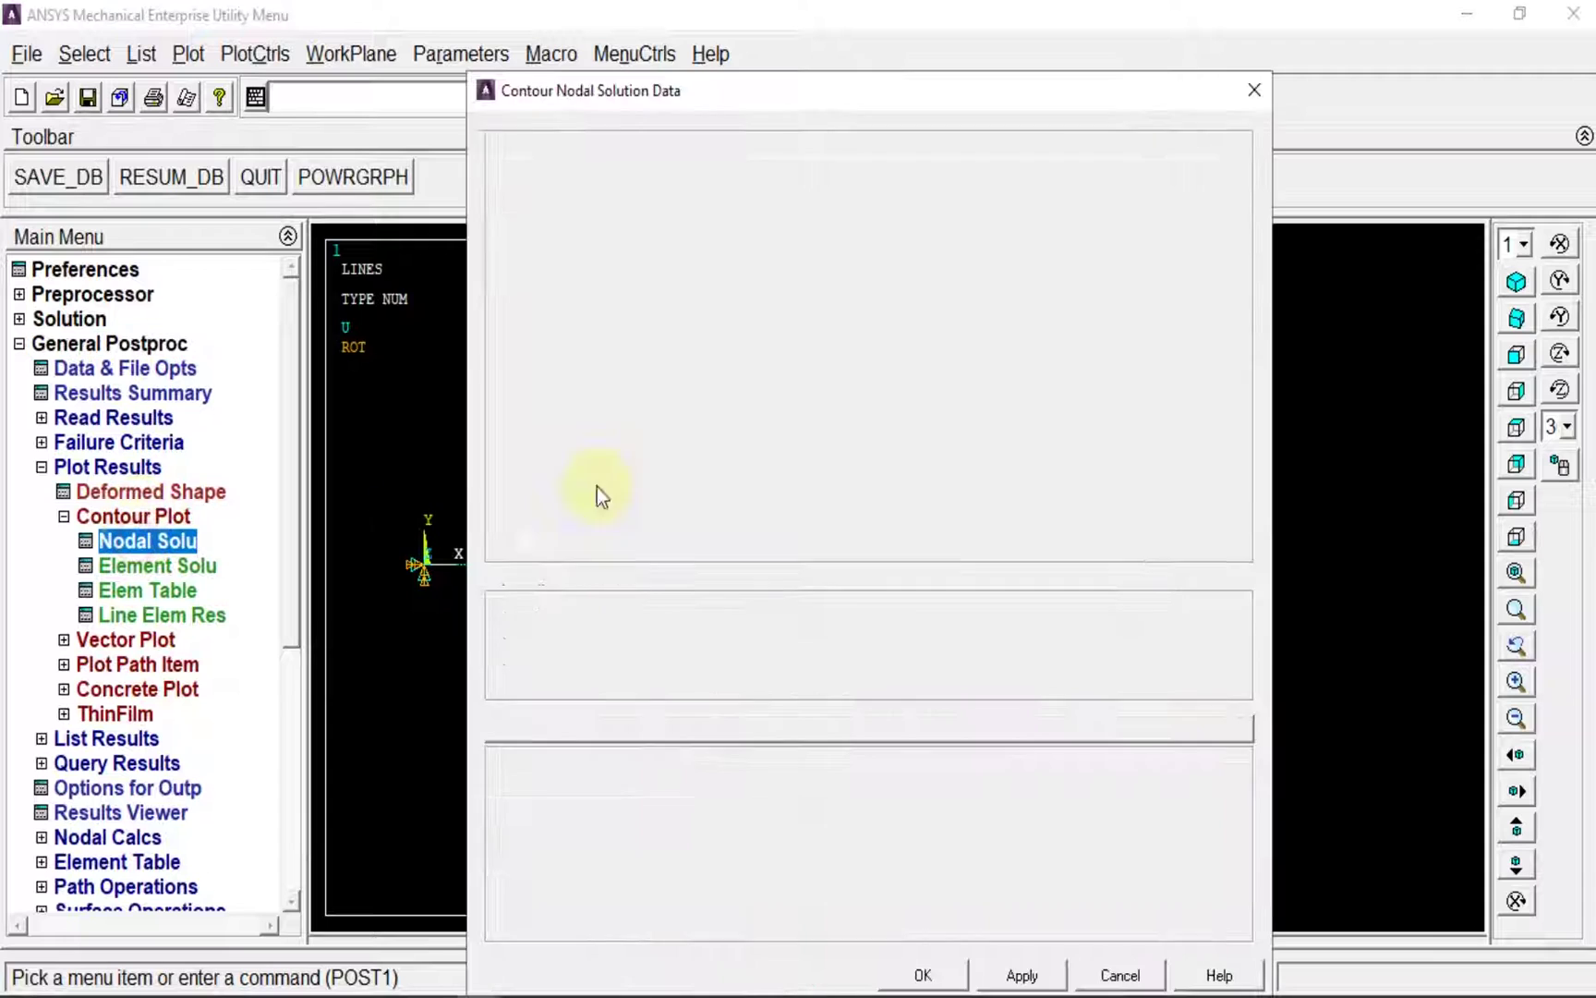
{"action": "double_click", "coordinate": [611, 225]}
{"action": "left_click", "coordinate": [651, 329]}
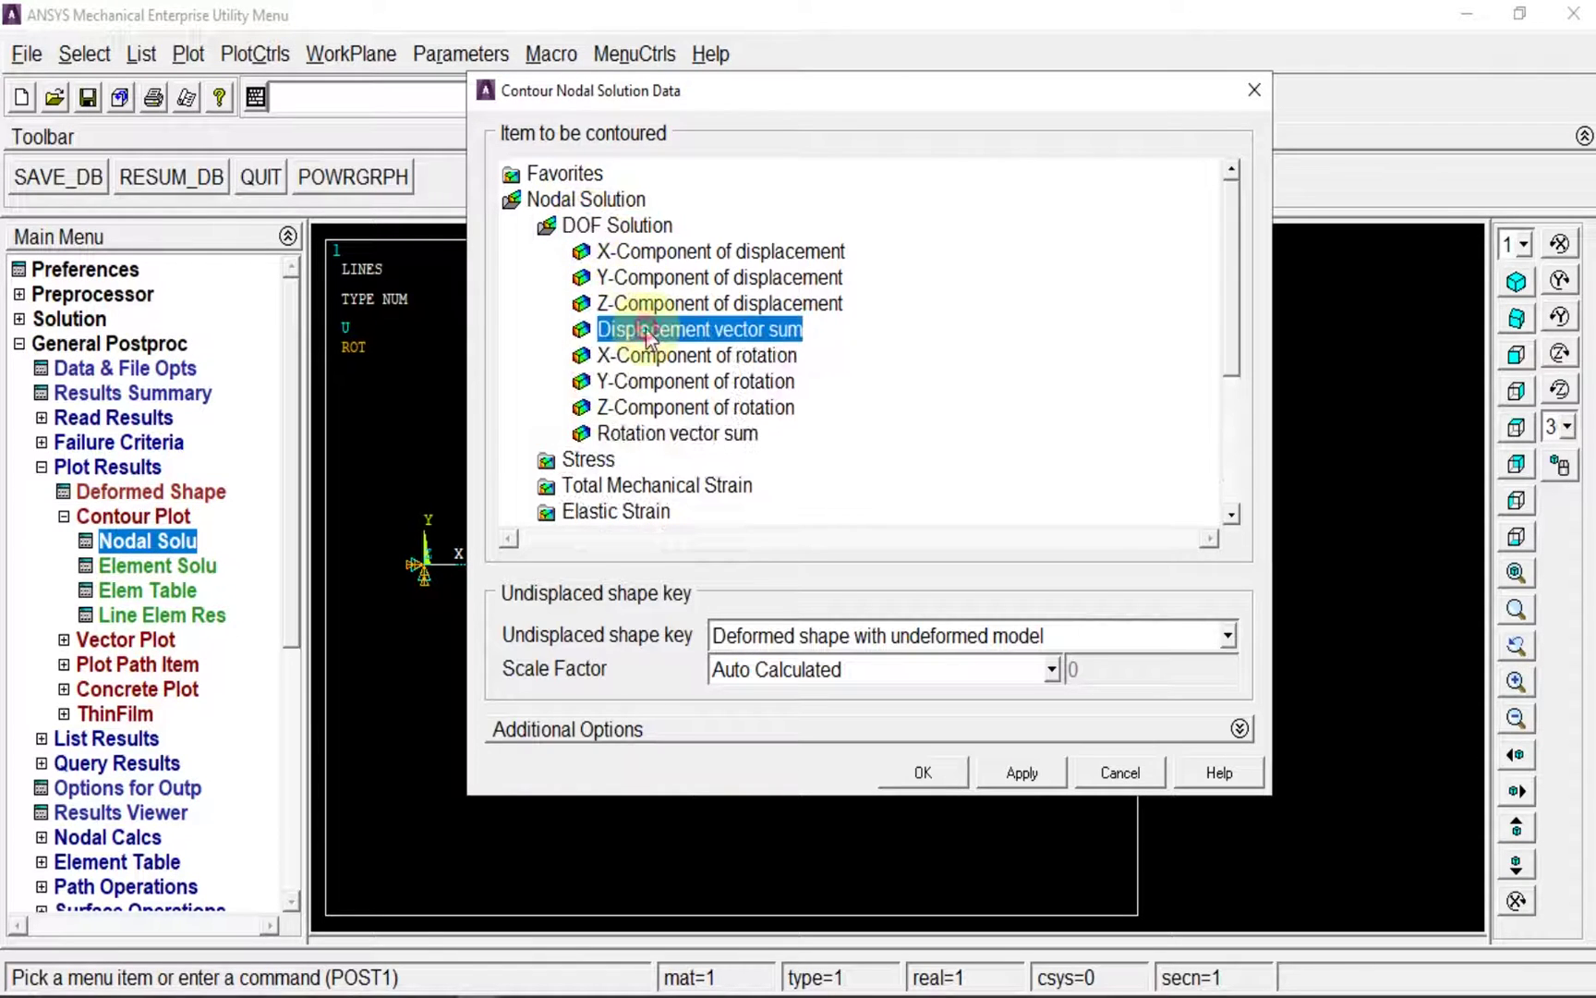
{"action": "left_click", "coordinate": [924, 774]}
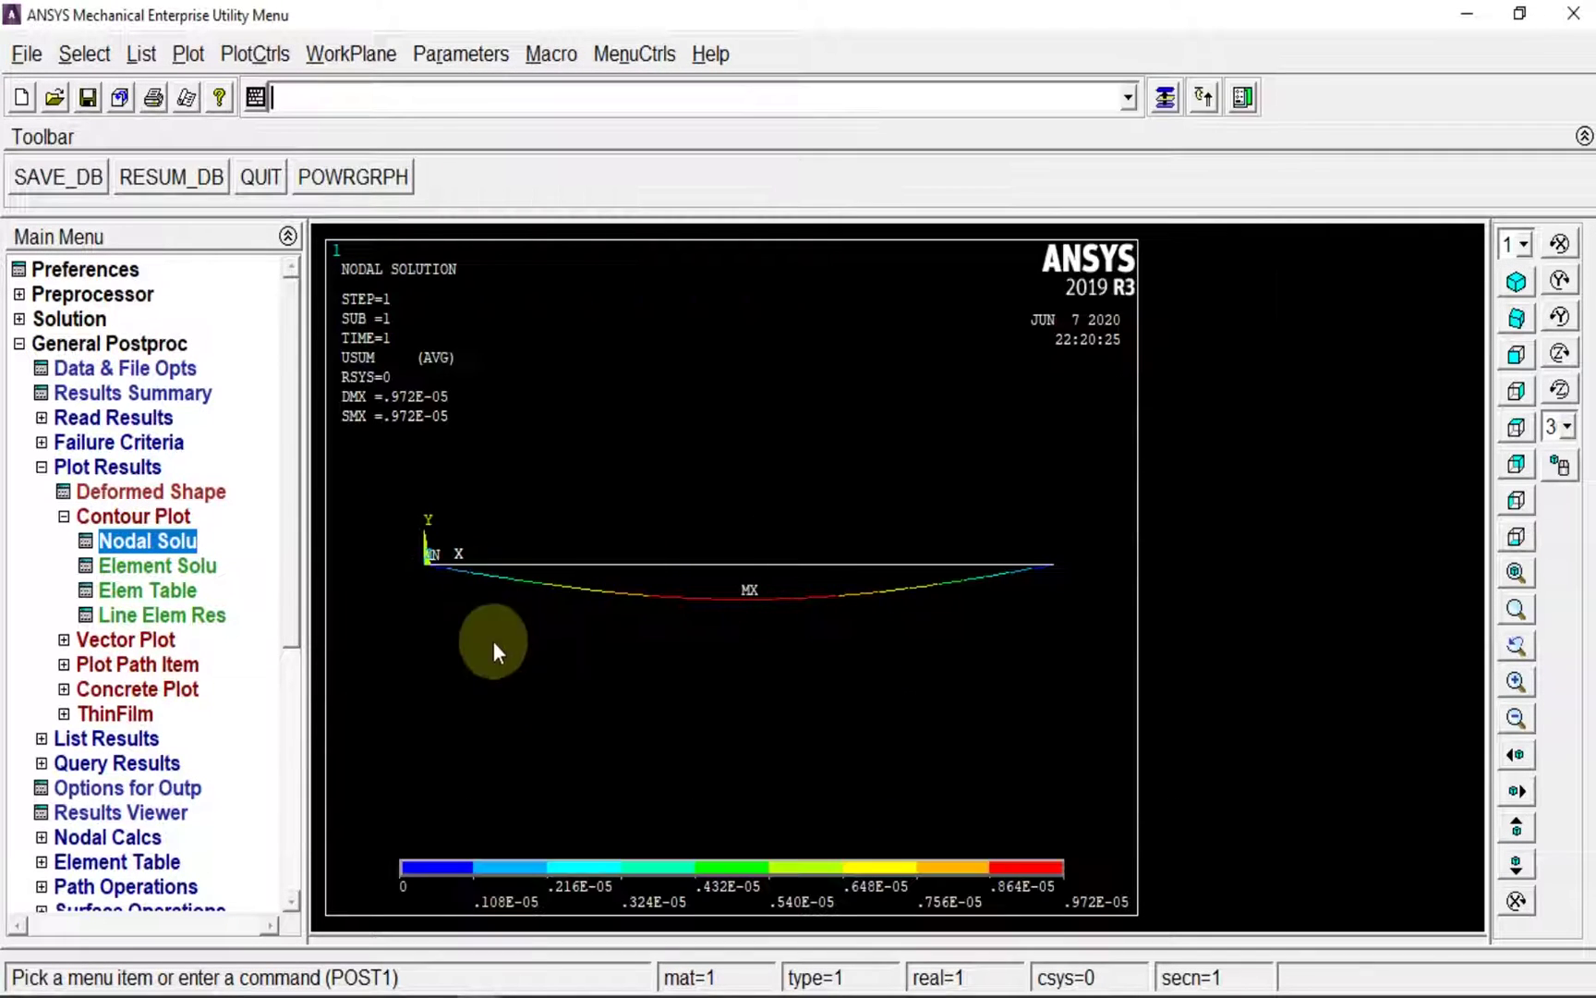
Print the displacement plot to a PDF named "Displacement New" and close the PDF preview
{"action": "left_click", "coordinate": [153, 97]}
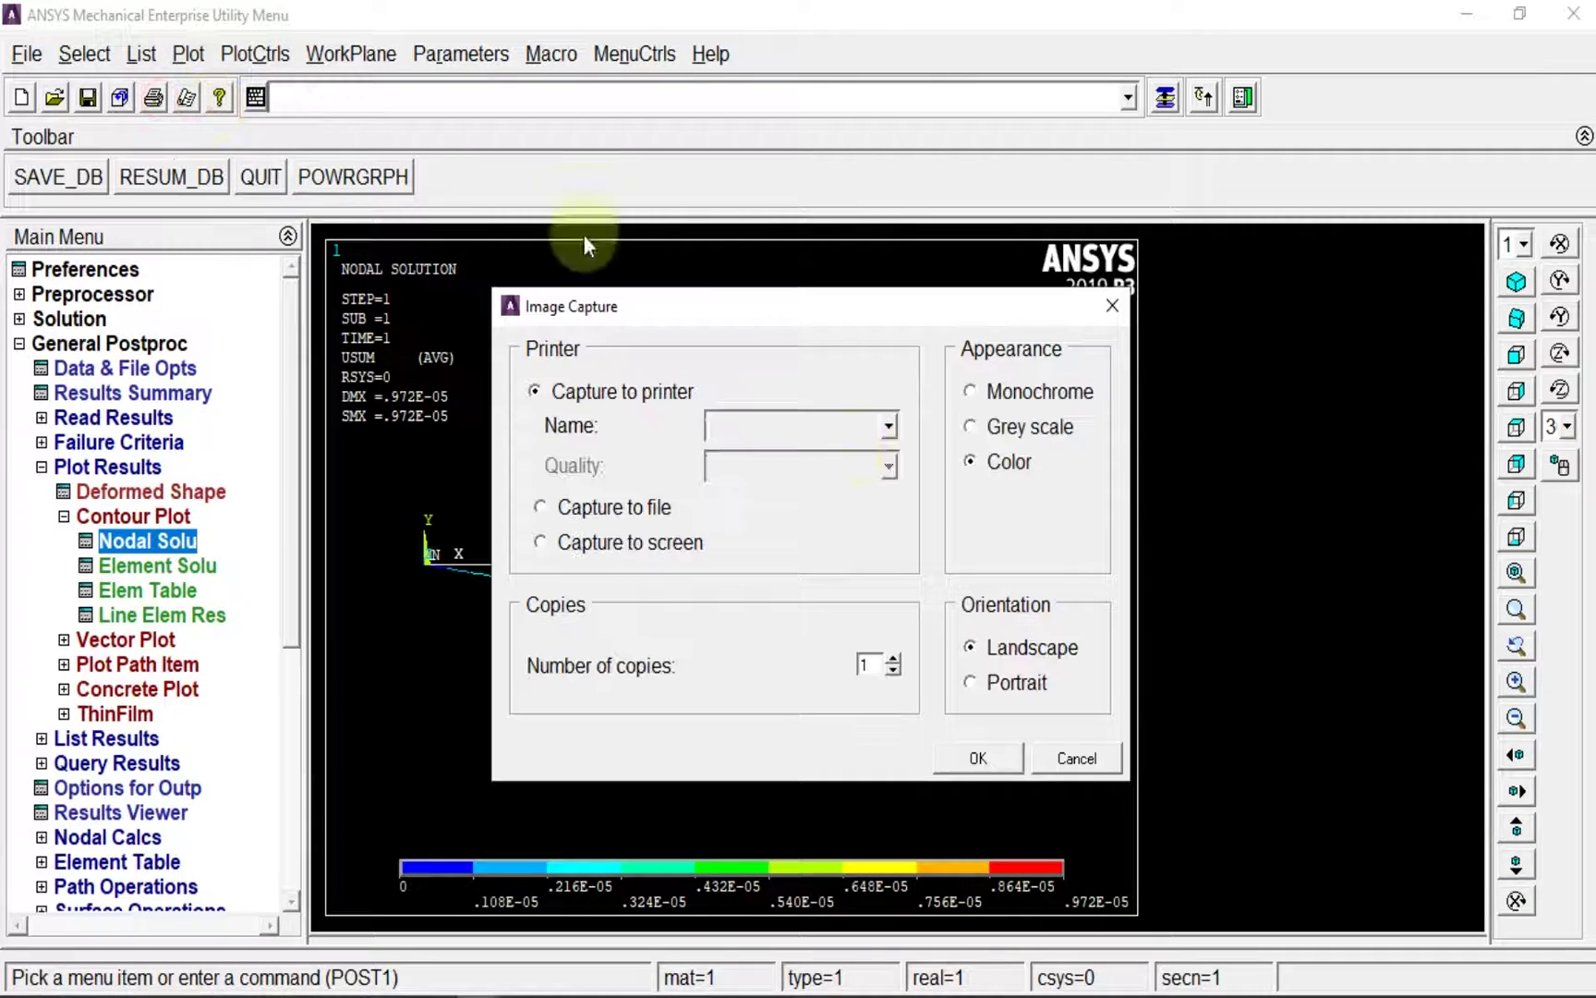
{"action": "left_click", "coordinate": [977, 763]}
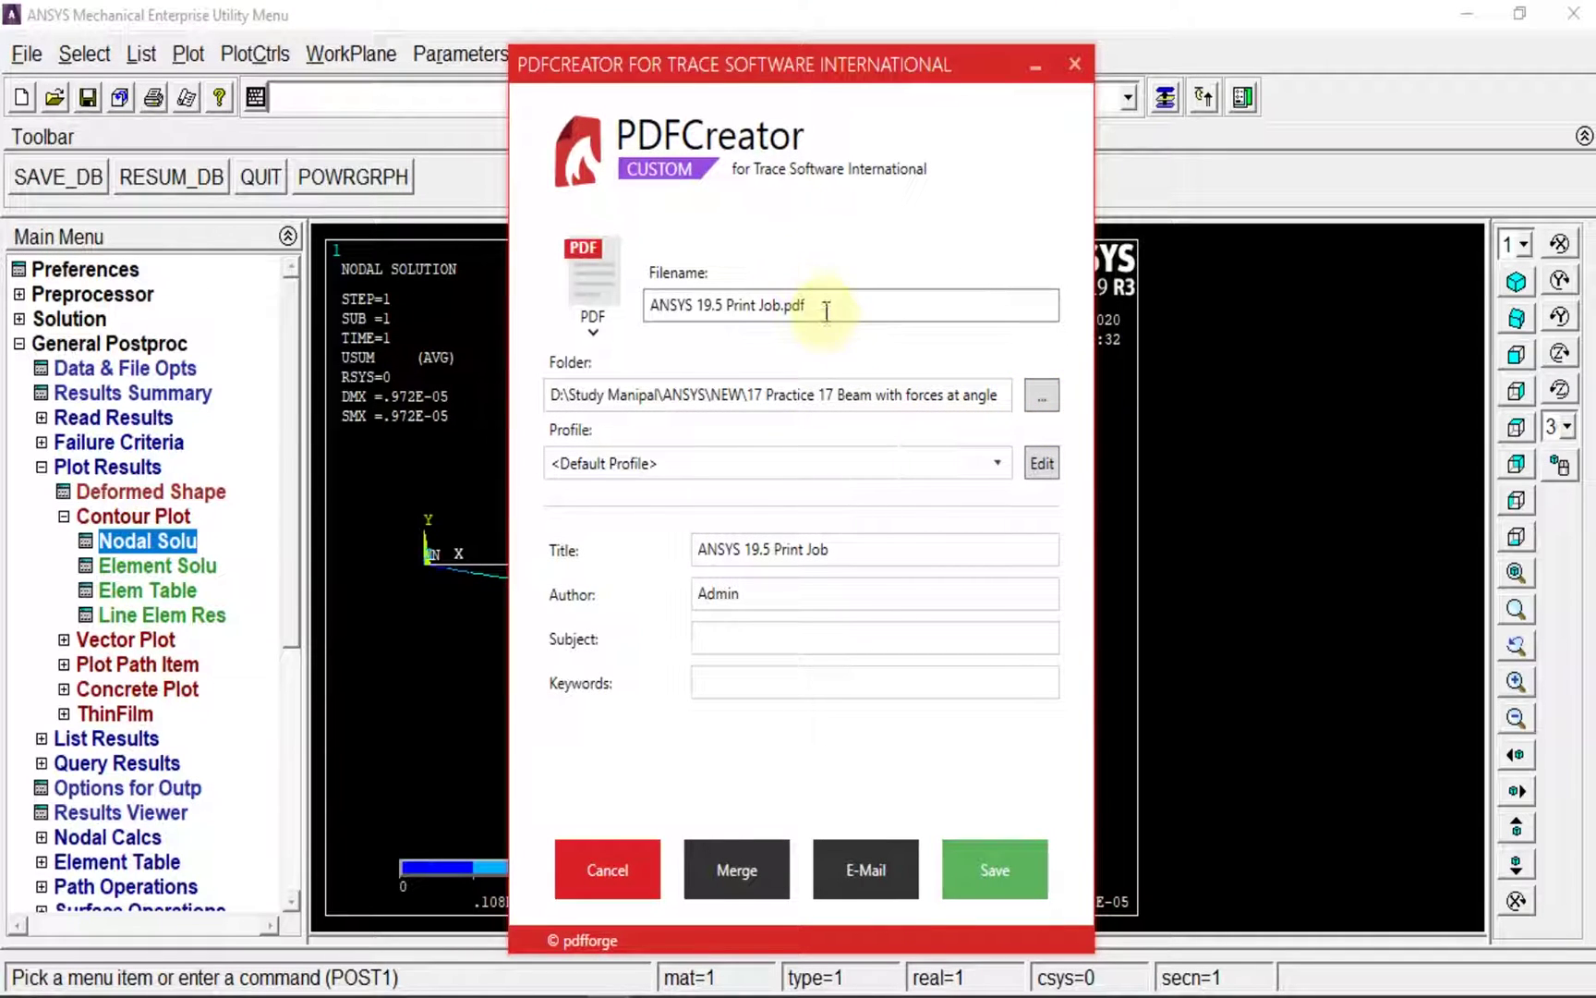
{"action": "left_click_drag", "start_coordinate": [812, 305], "coordinate": [695, 314]}
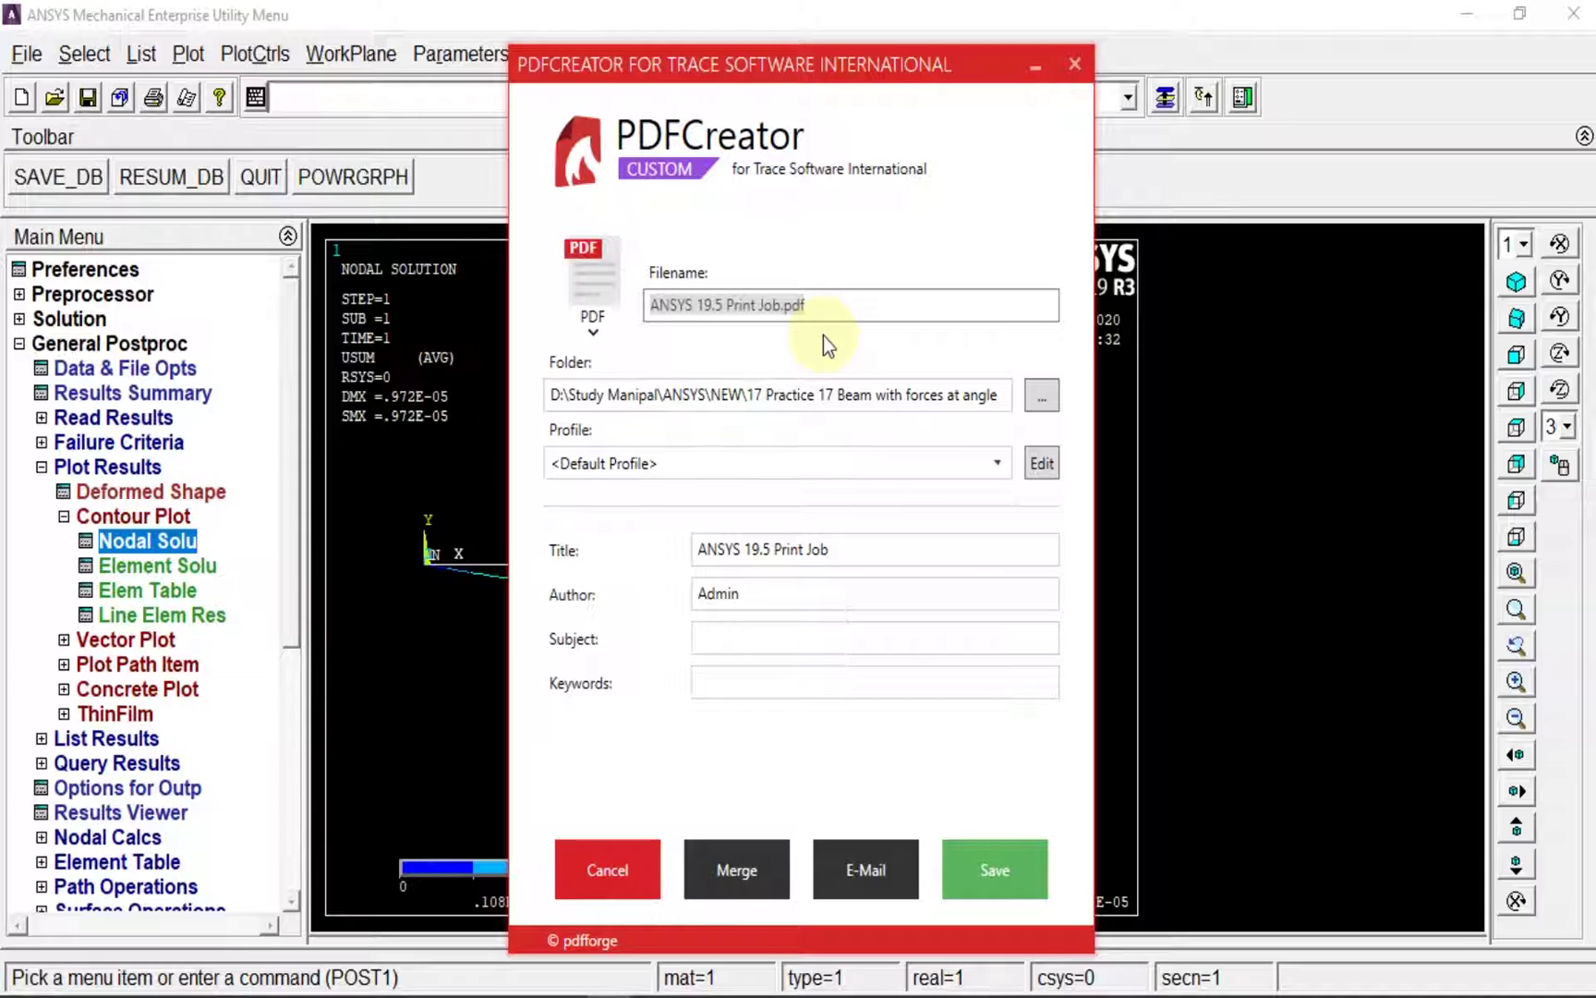
{"action": "type", "text": "Di"}
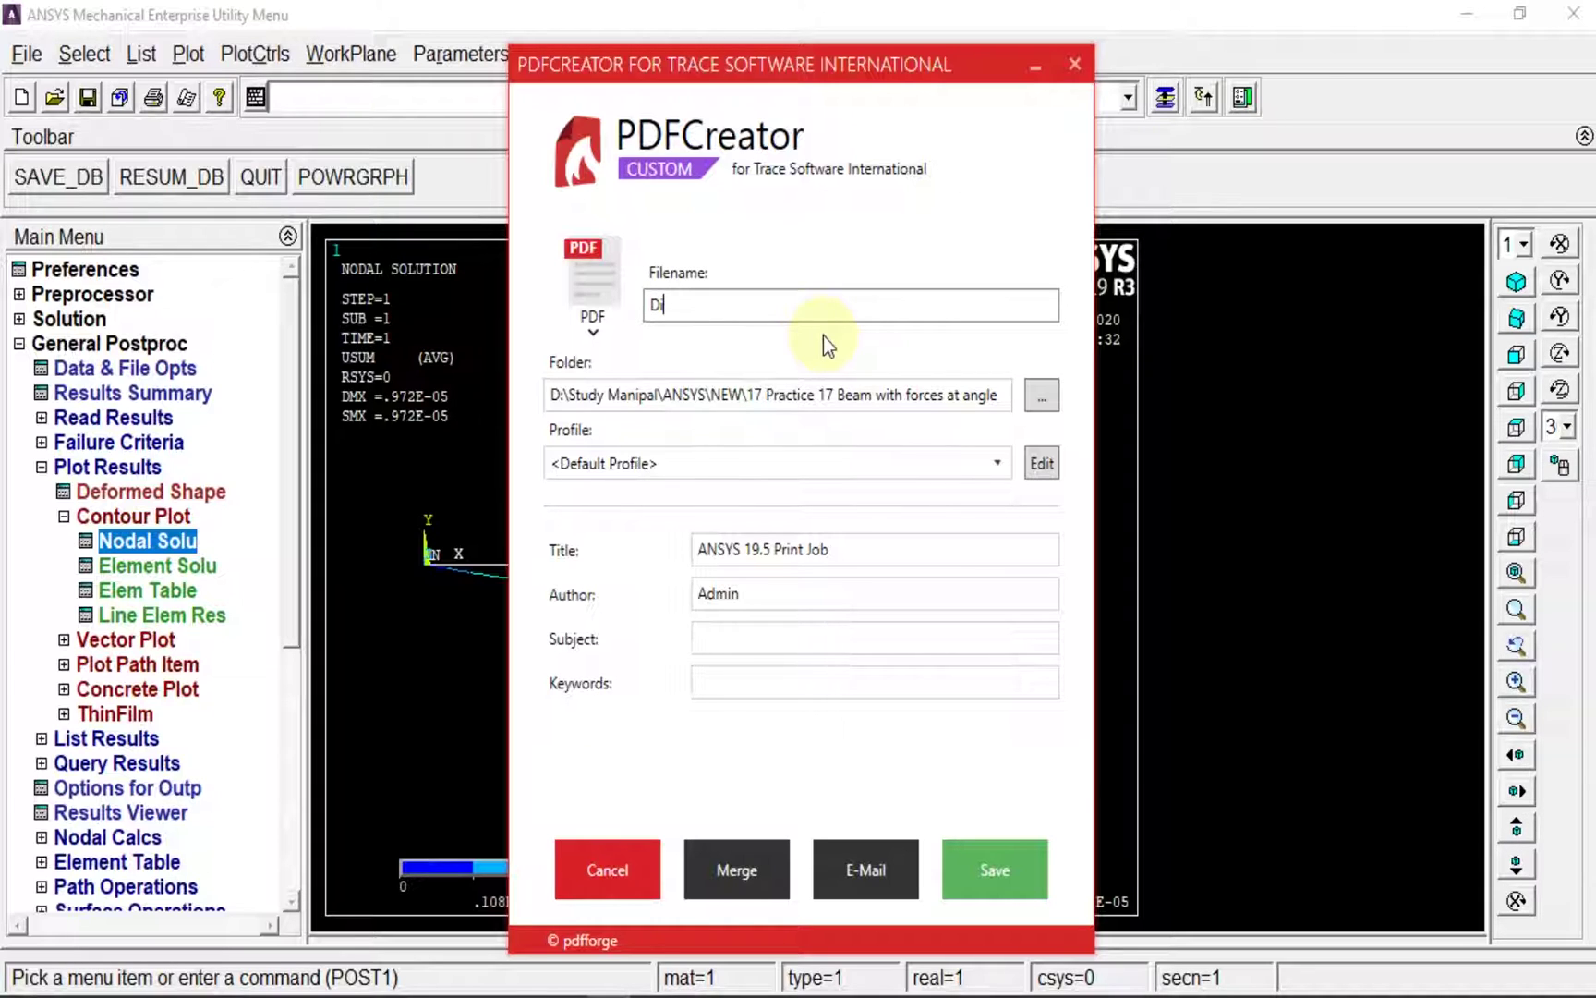
{"action": "type", "text": "splacement New"}
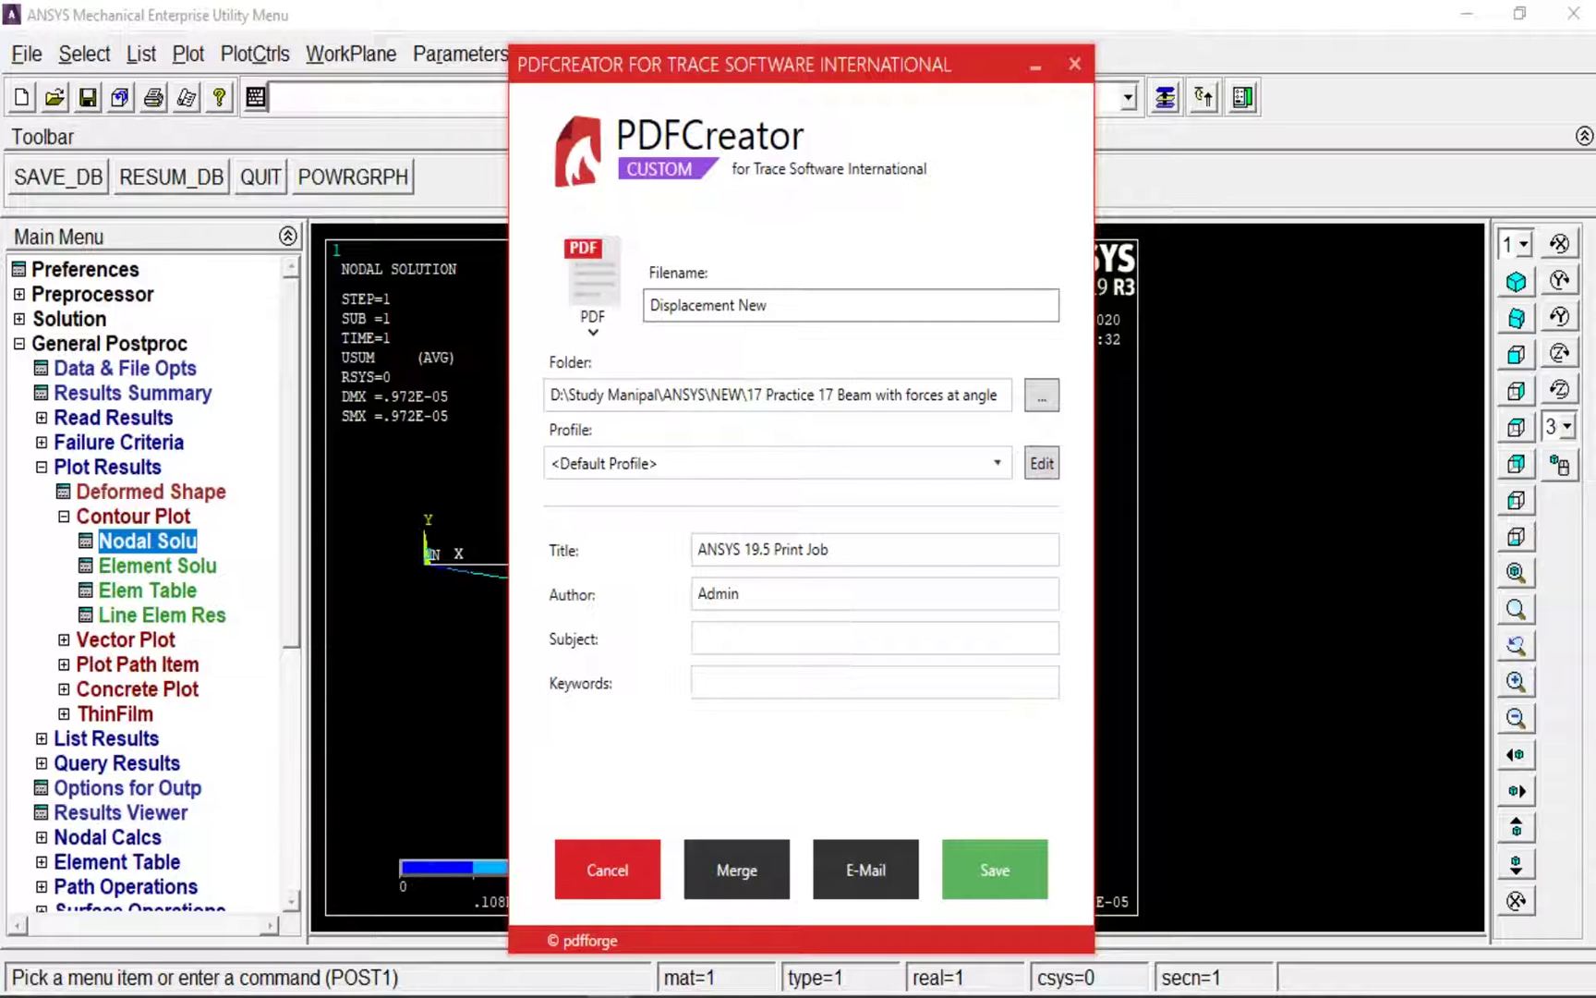
{"action": "left_click", "coordinate": [1001, 874]}
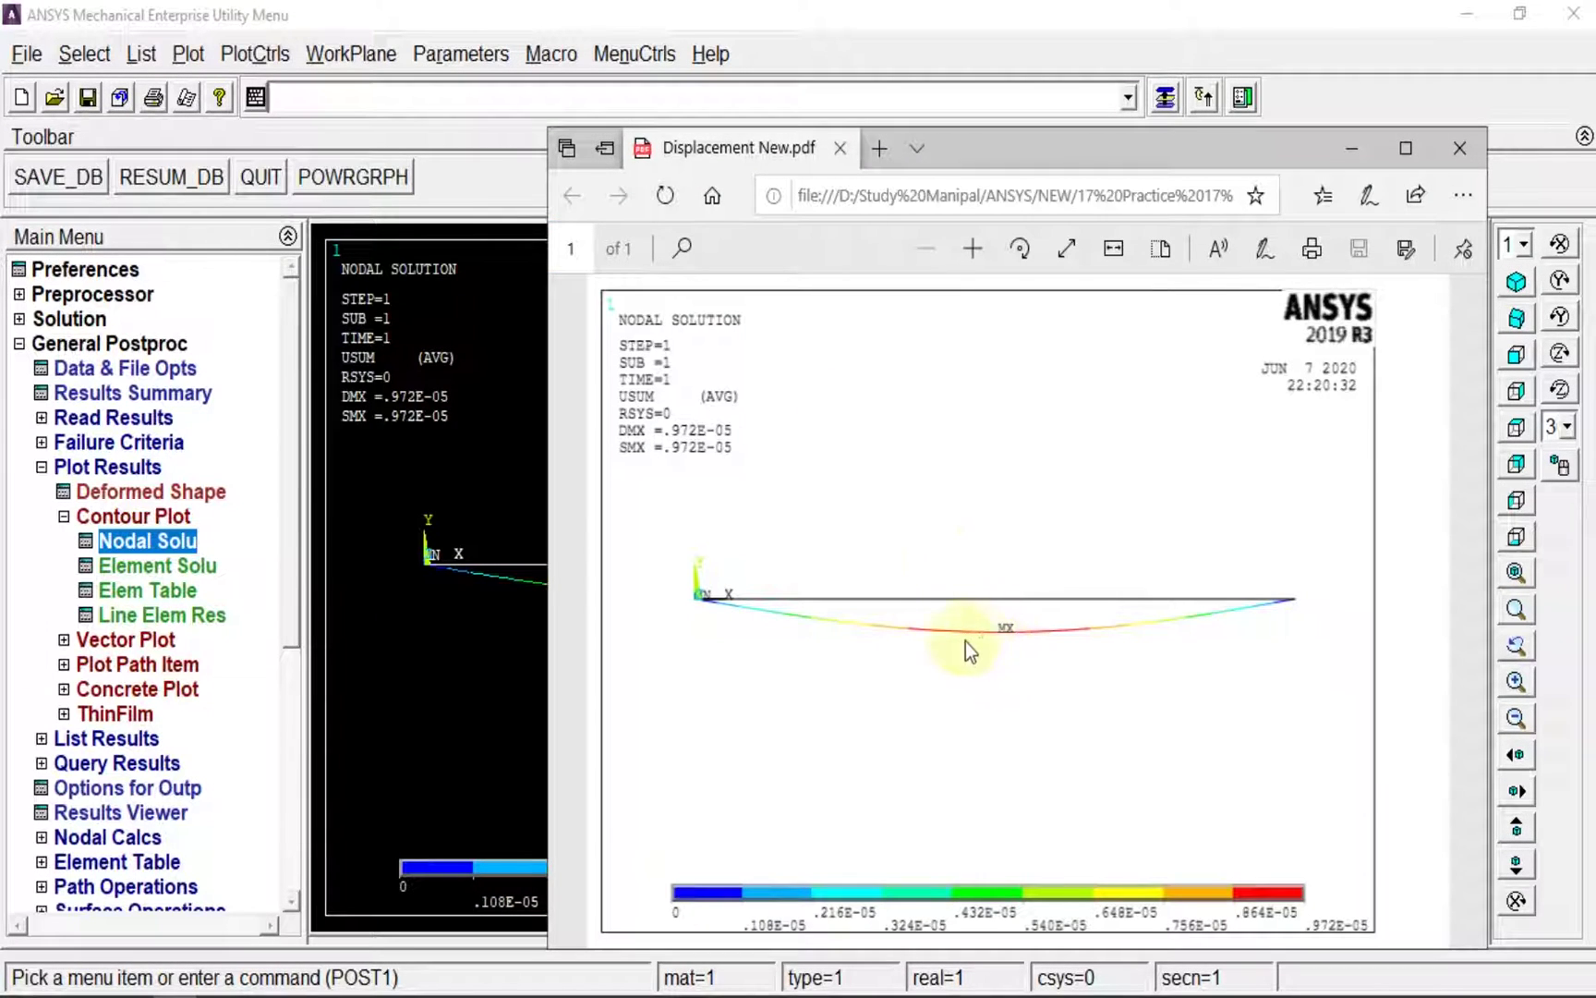
{"action": "left_click", "coordinate": [1460, 148]}
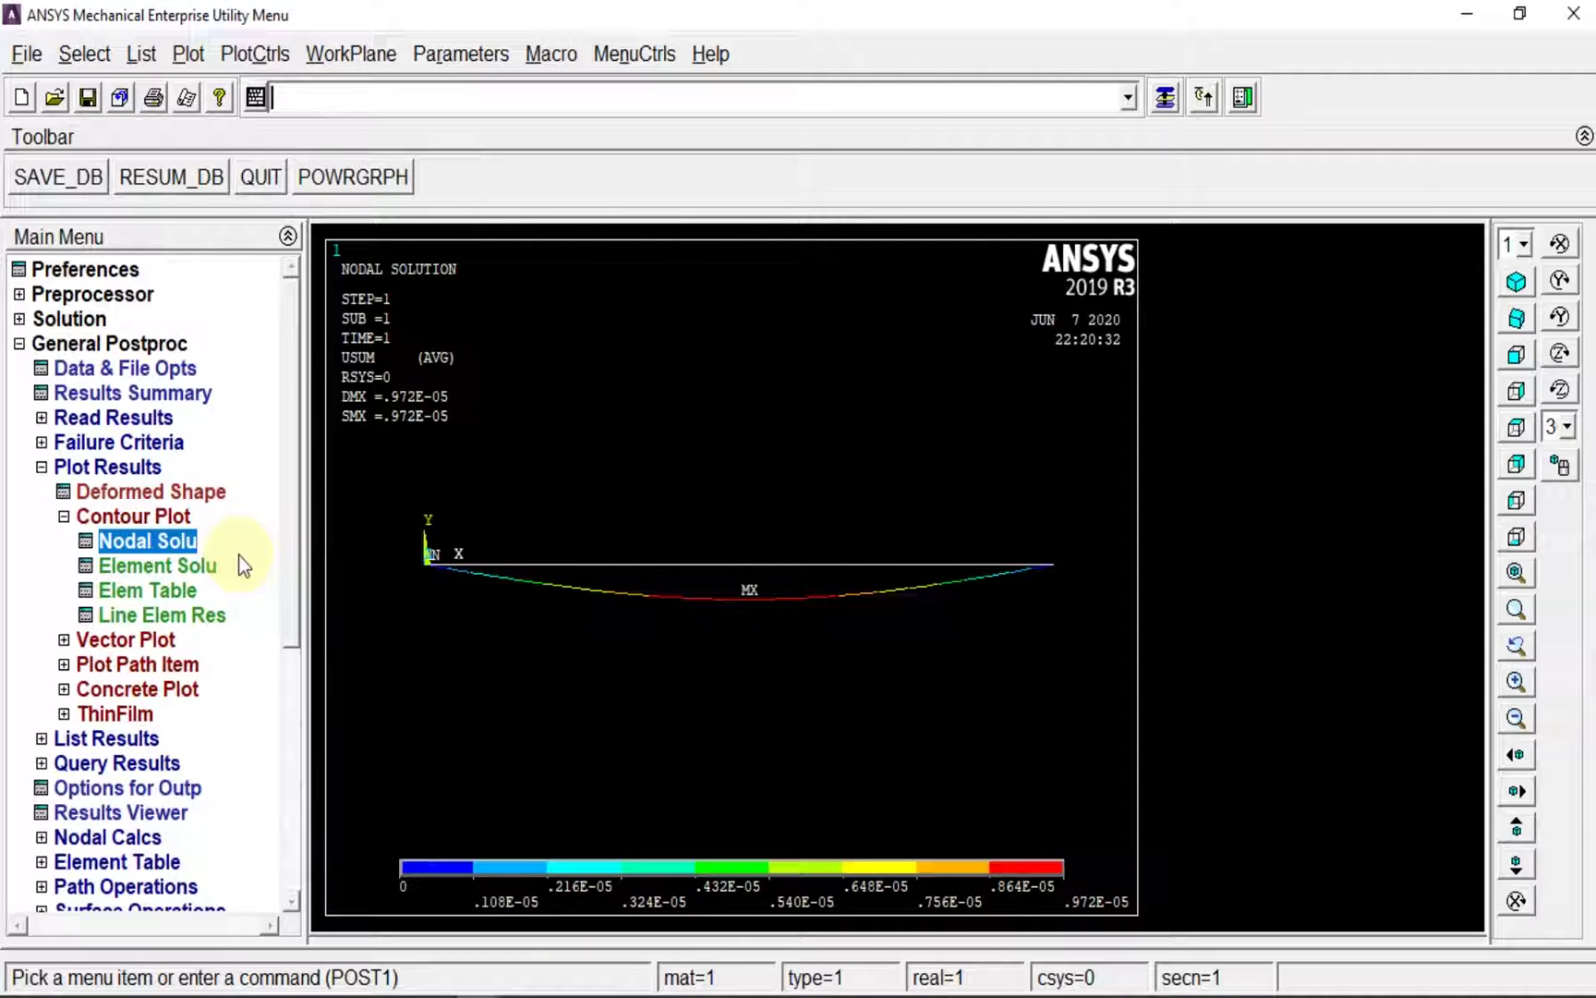
Plot the nodal von Mises stress contour on the deformed shape with the undeformed model
{"action": "left_click", "coordinate": [169, 545]}
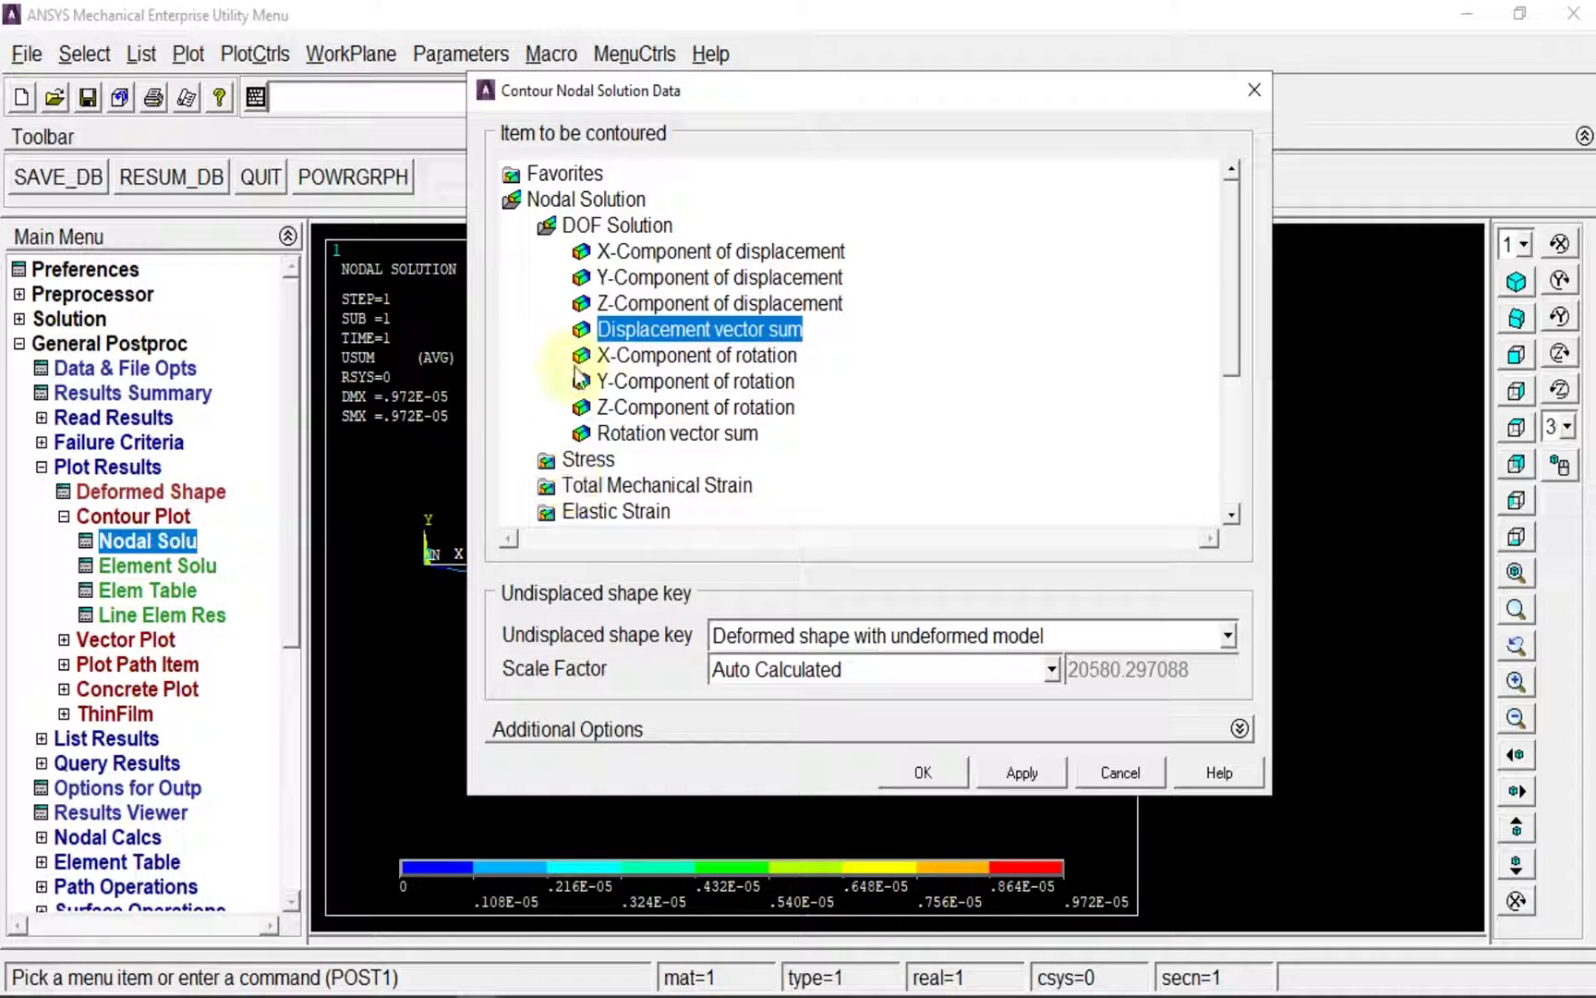
{"action": "left_click", "coordinate": [577, 457]}
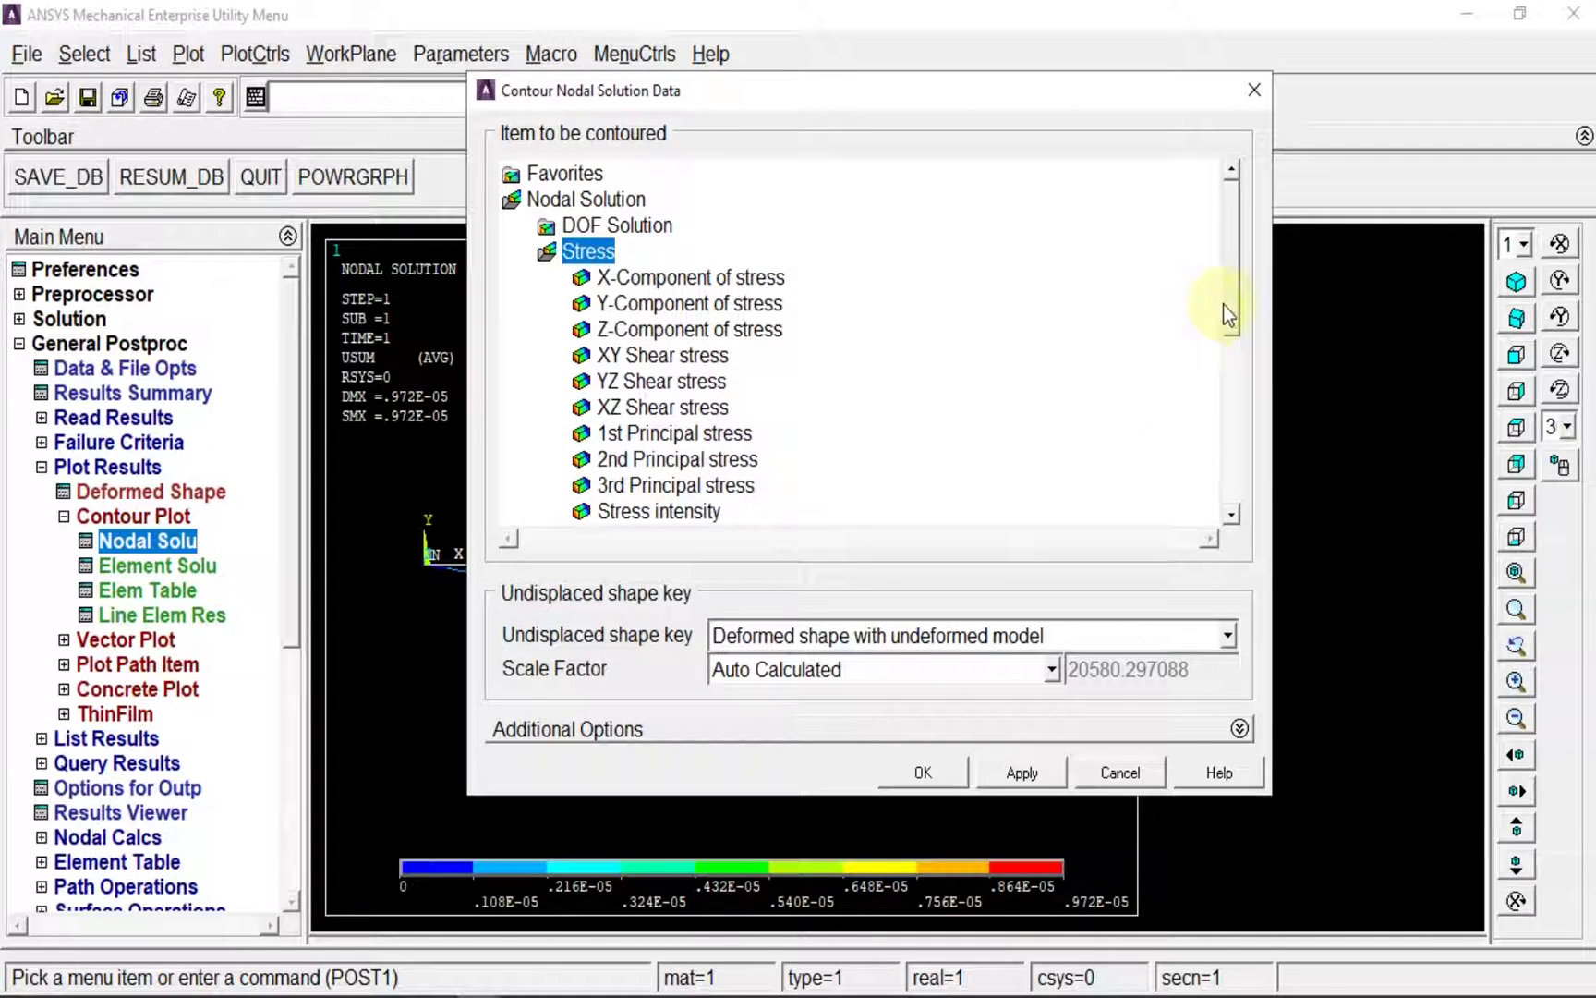
{"action": "left_click_drag", "start_coordinate": [1225, 307], "coordinate": [1227, 349]}
{"action": "left_click", "coordinate": [637, 459]}
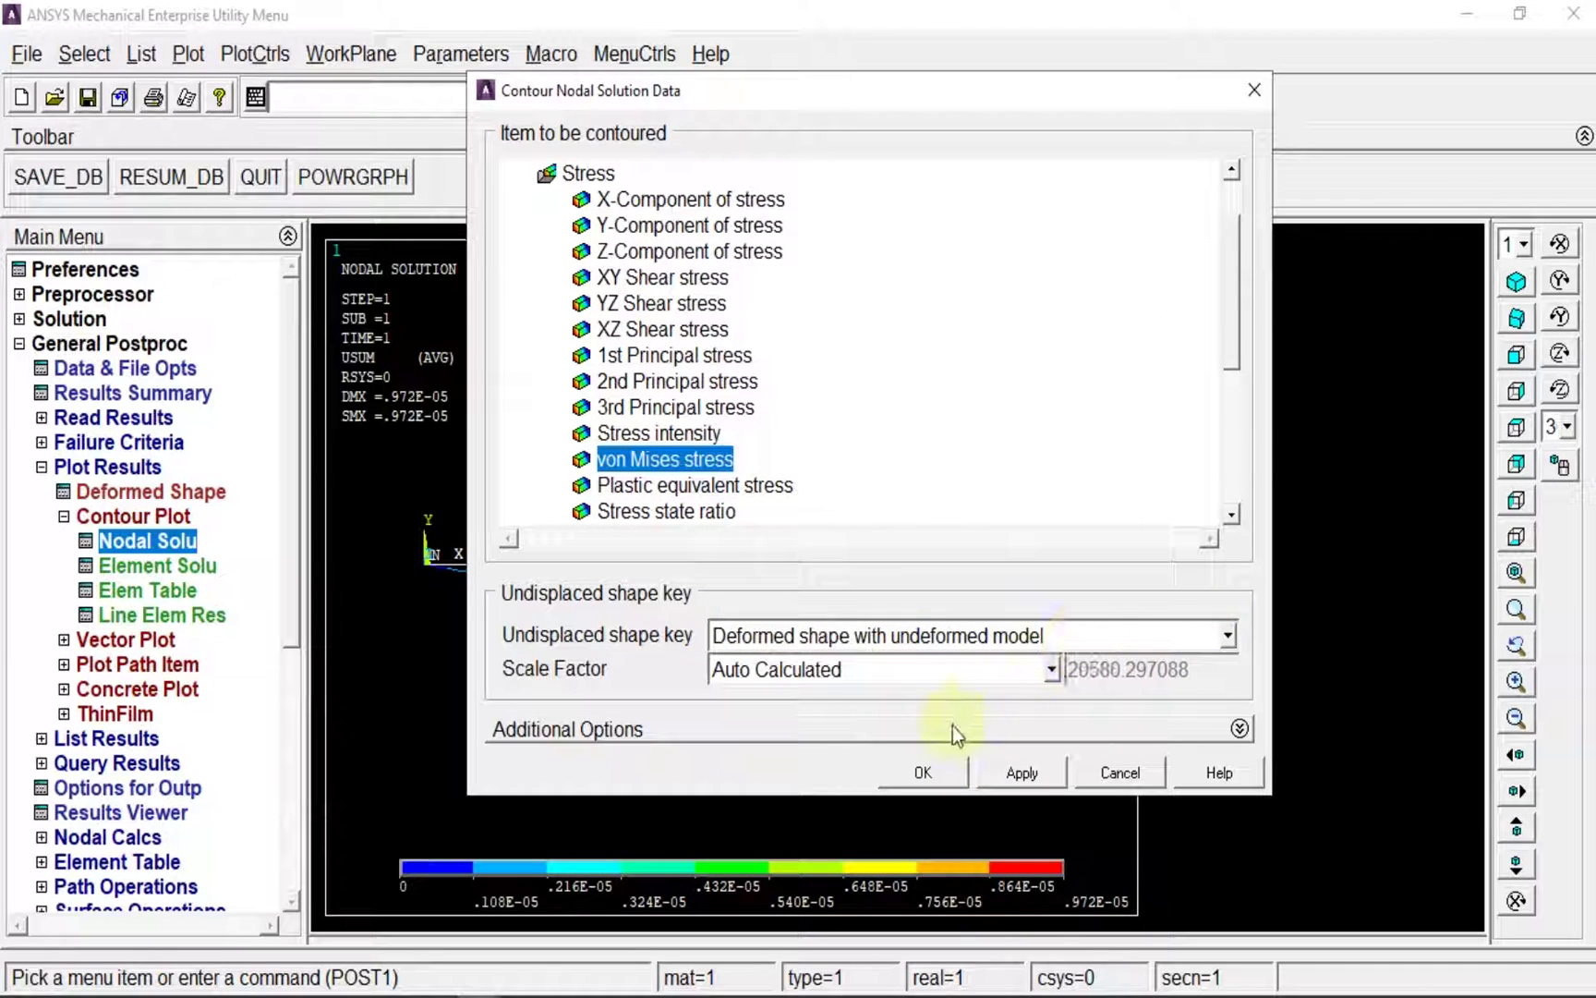
{"action": "left_click", "coordinate": [924, 771]}
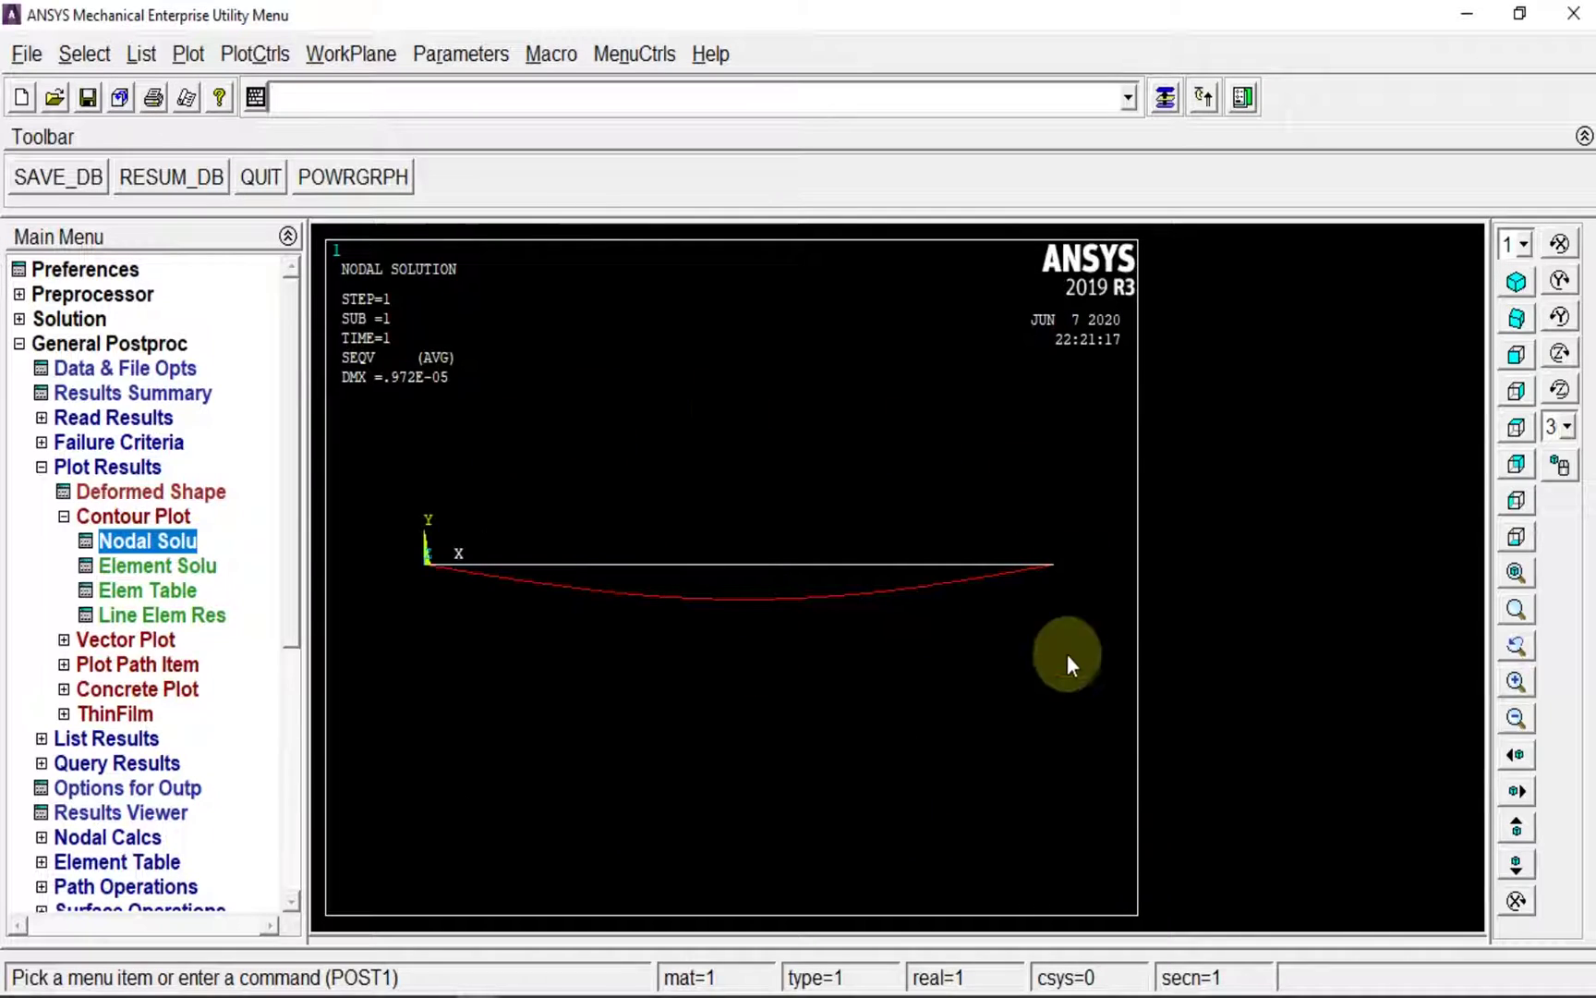
Print the stress plot to a PDF named "Von mises stress plot new" and close the PDF preview
{"action": "left_click", "coordinate": [154, 97]}
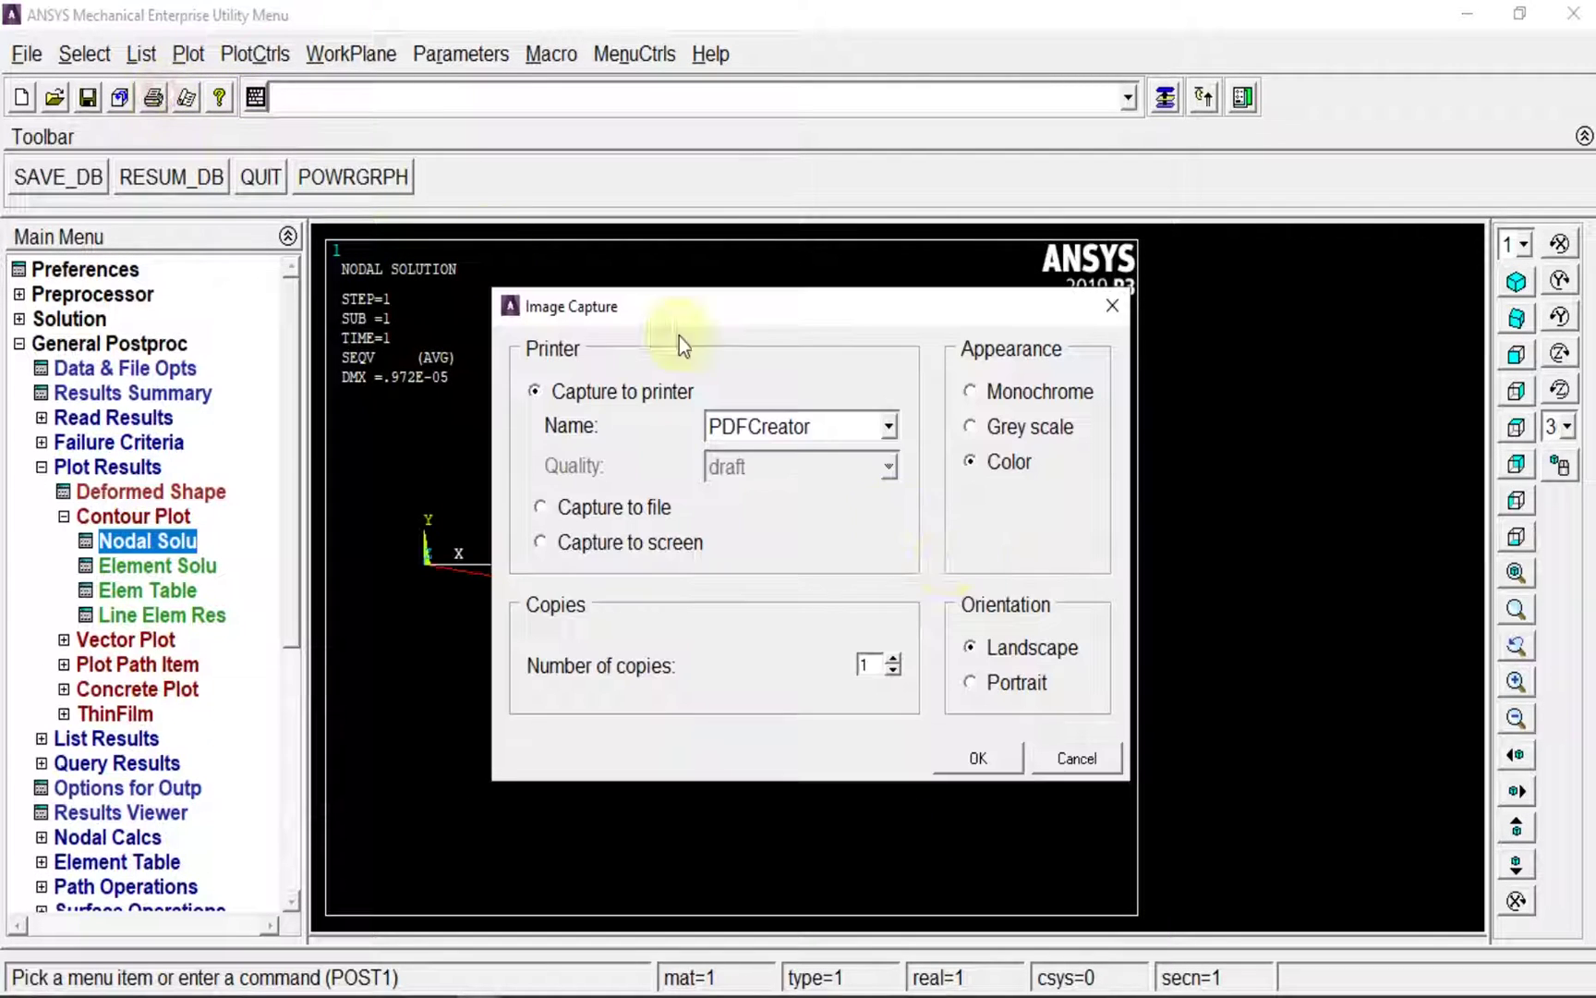
{"action": "left_click", "coordinate": [970, 758]}
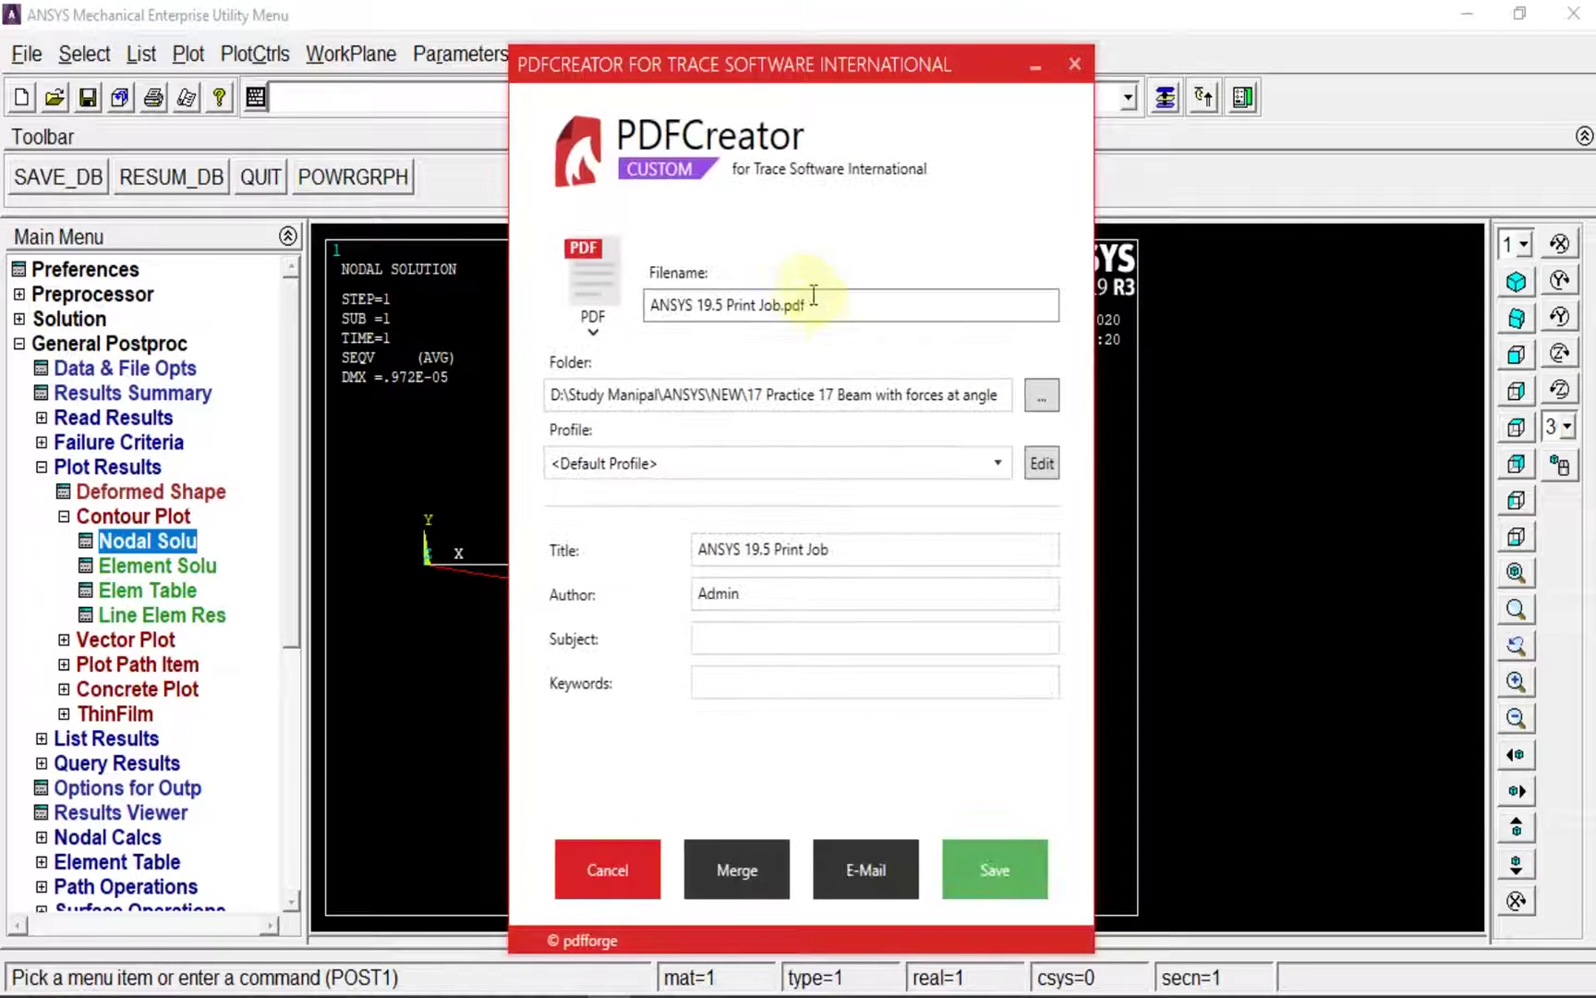
{"action": "left_click_drag", "start_coordinate": [814, 294], "coordinate": [646, 304]}
{"action": "type", "text": "Vp"}
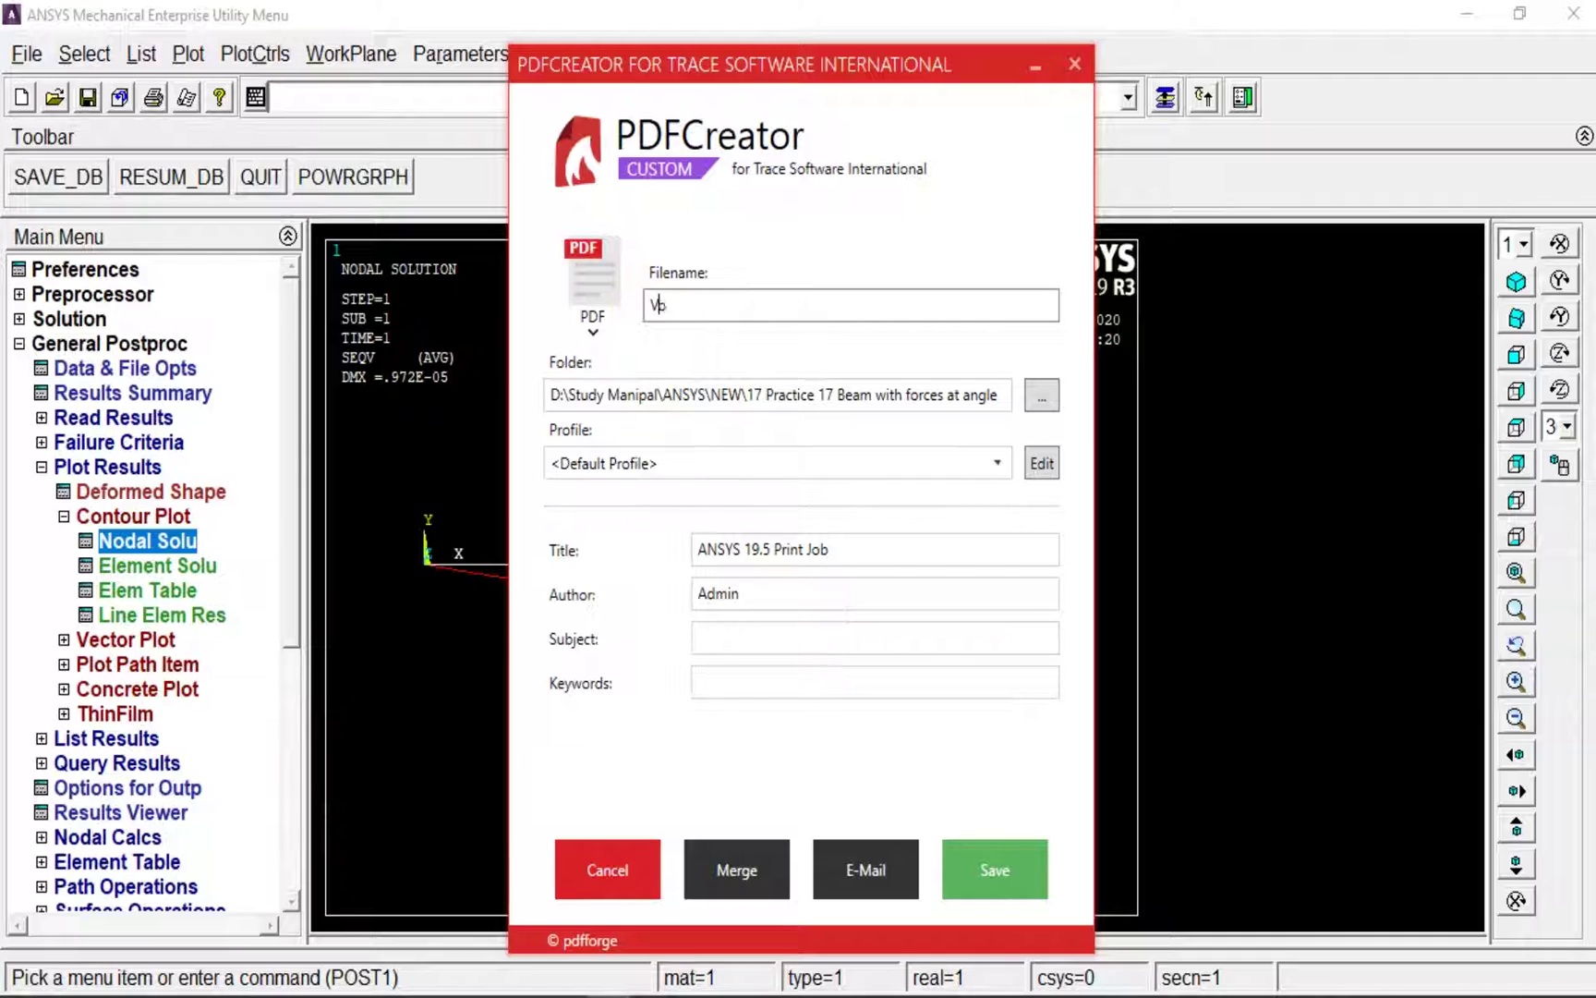
{"action": "type", "text": "n mises stress plot new"}
{"action": "left_click", "coordinate": [969, 866]}
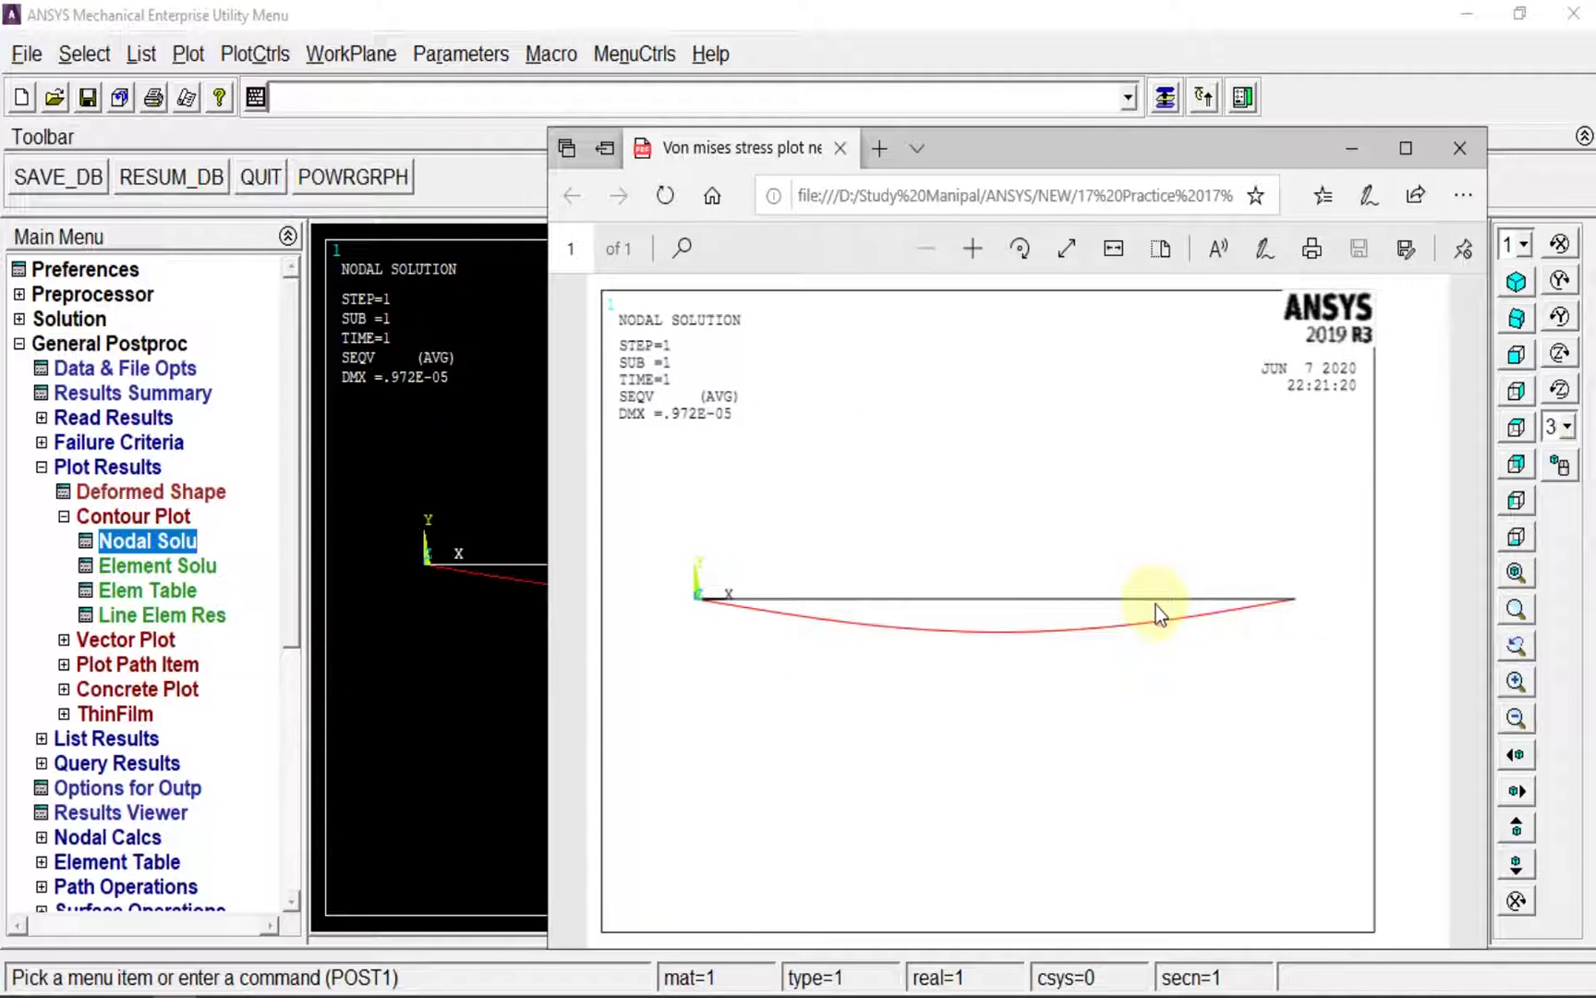
{"action": "left_click", "coordinate": [1460, 148]}
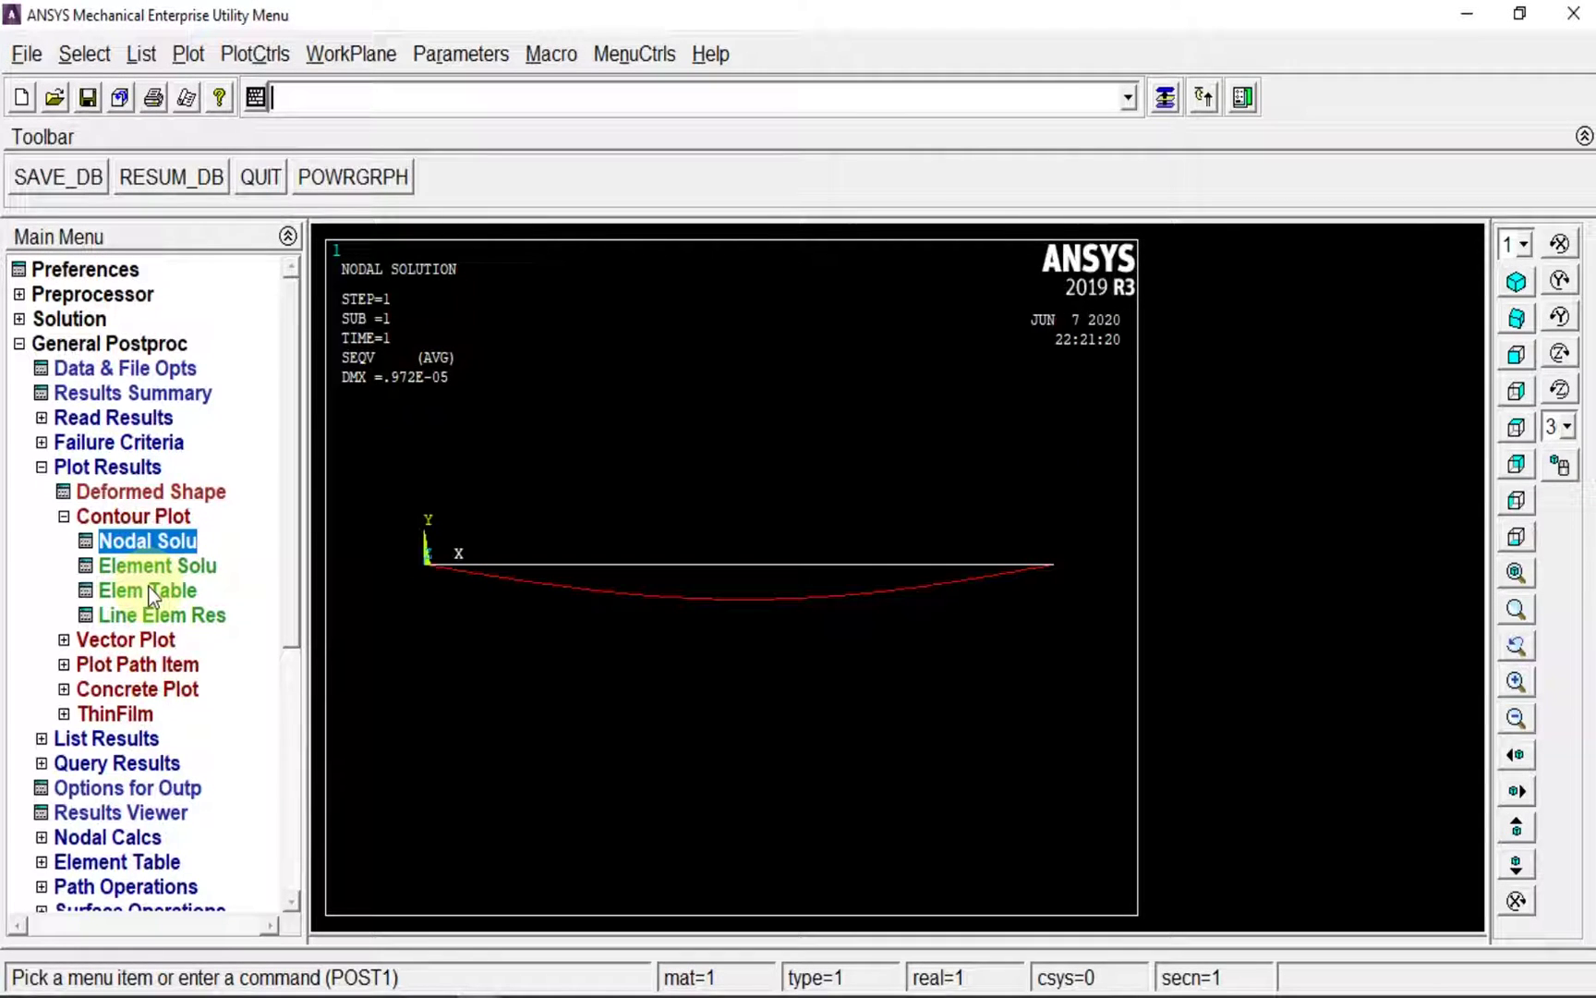
Add the by-sequence-number result item SMISC,3 to the element table
{"action": "left_click", "coordinate": [62, 516]}
{"action": "left_click", "coordinate": [41, 467]}
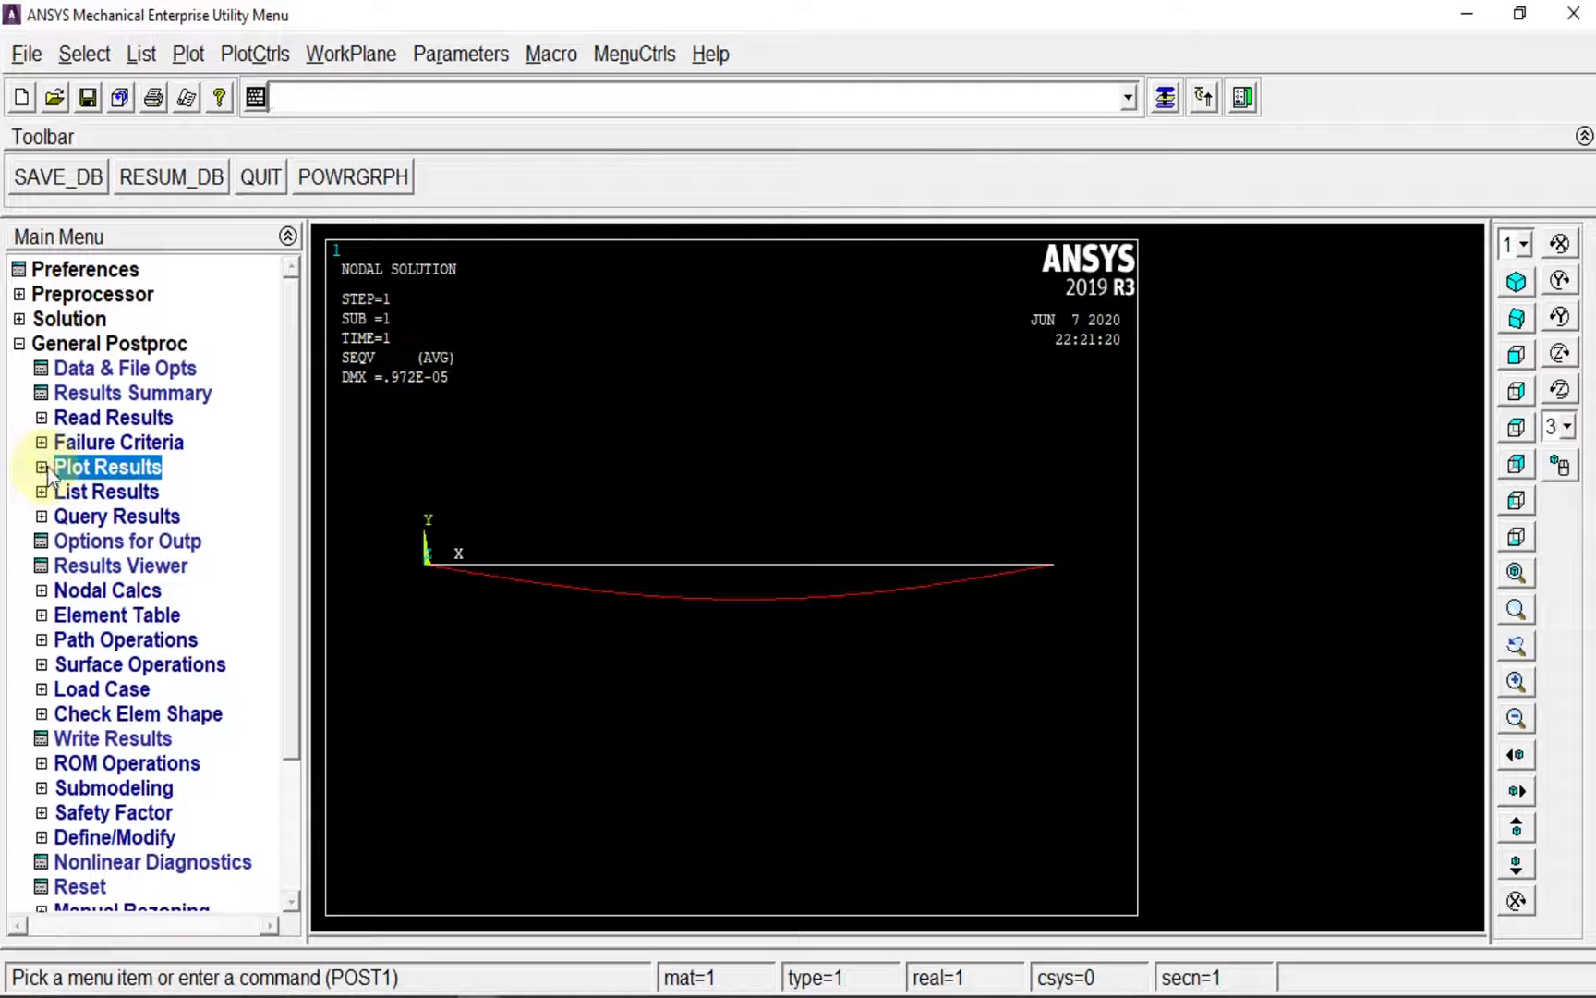
{"action": "left_click", "coordinate": [124, 616]}
{"action": "left_click", "coordinate": [130, 639]}
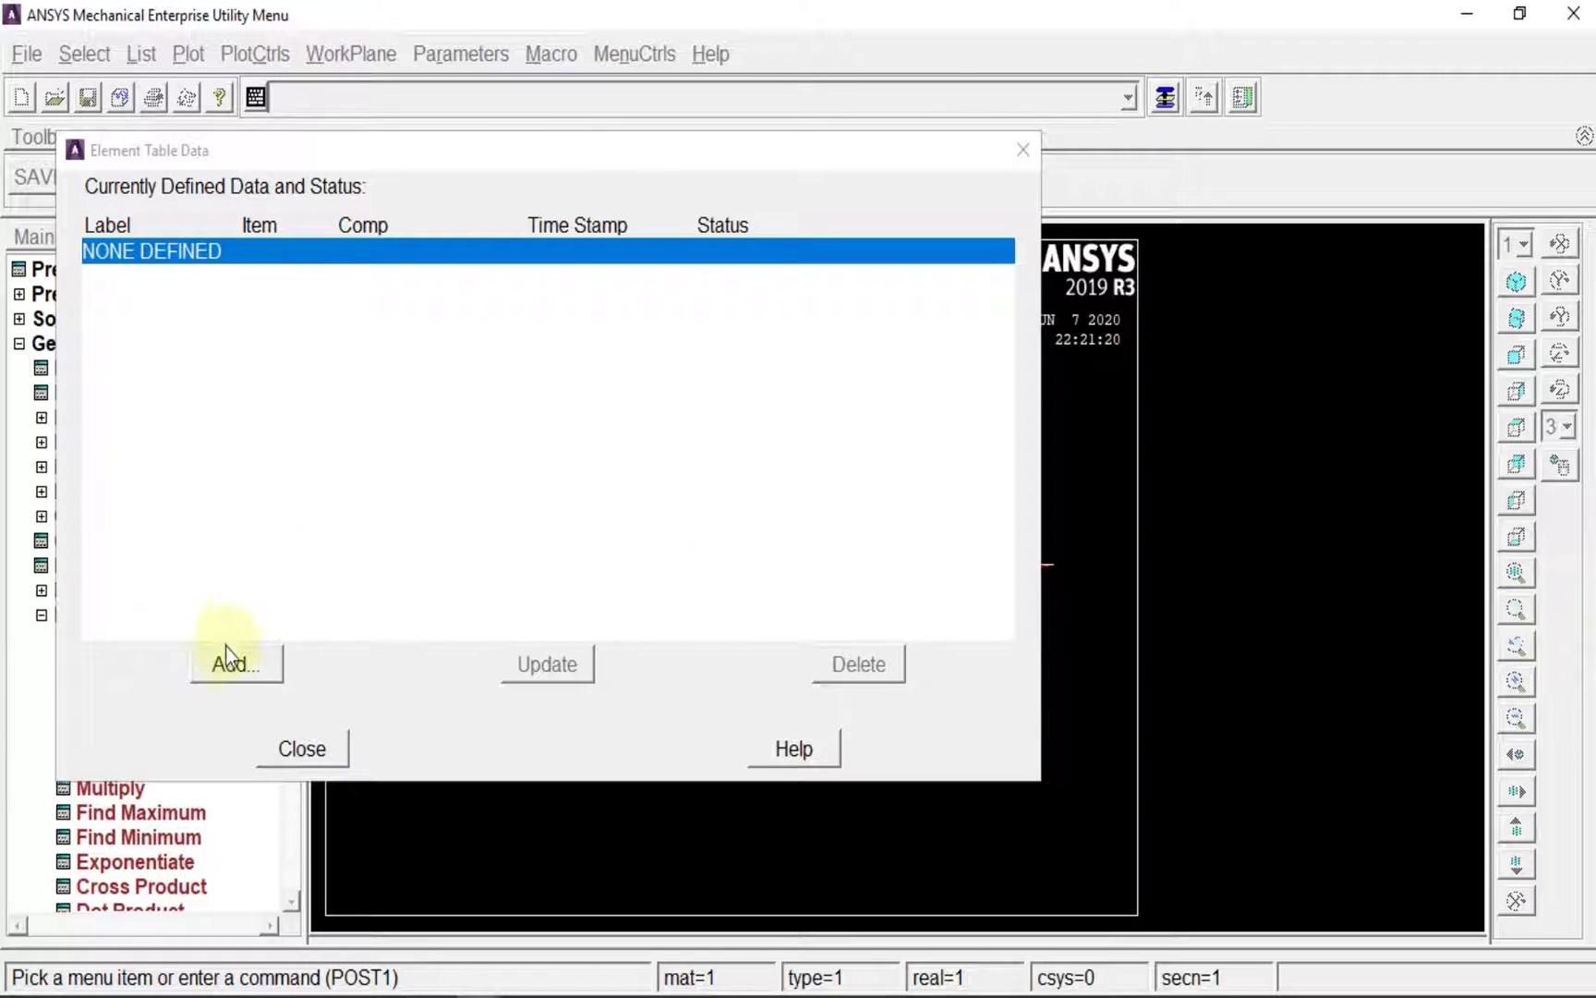
{"action": "left_click", "coordinate": [231, 661]}
{"action": "scroll", "coordinate": [909, 473], "scroll_direction": "down", "scroll_amount": 3}
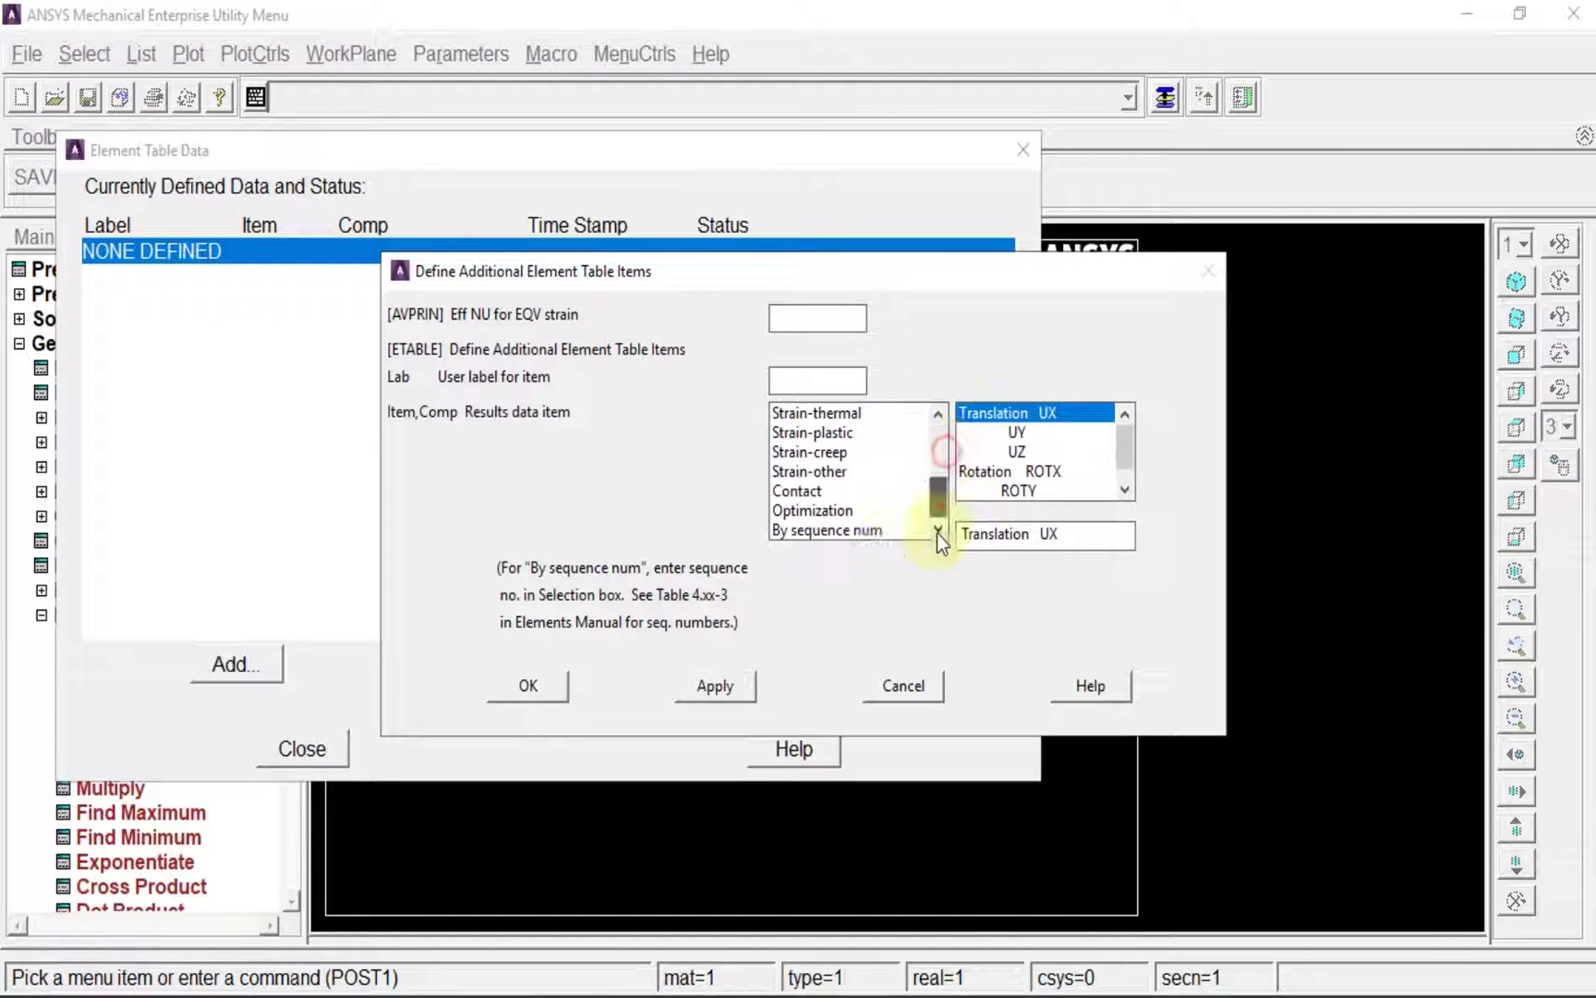
{"action": "left_click", "coordinate": [836, 531]}
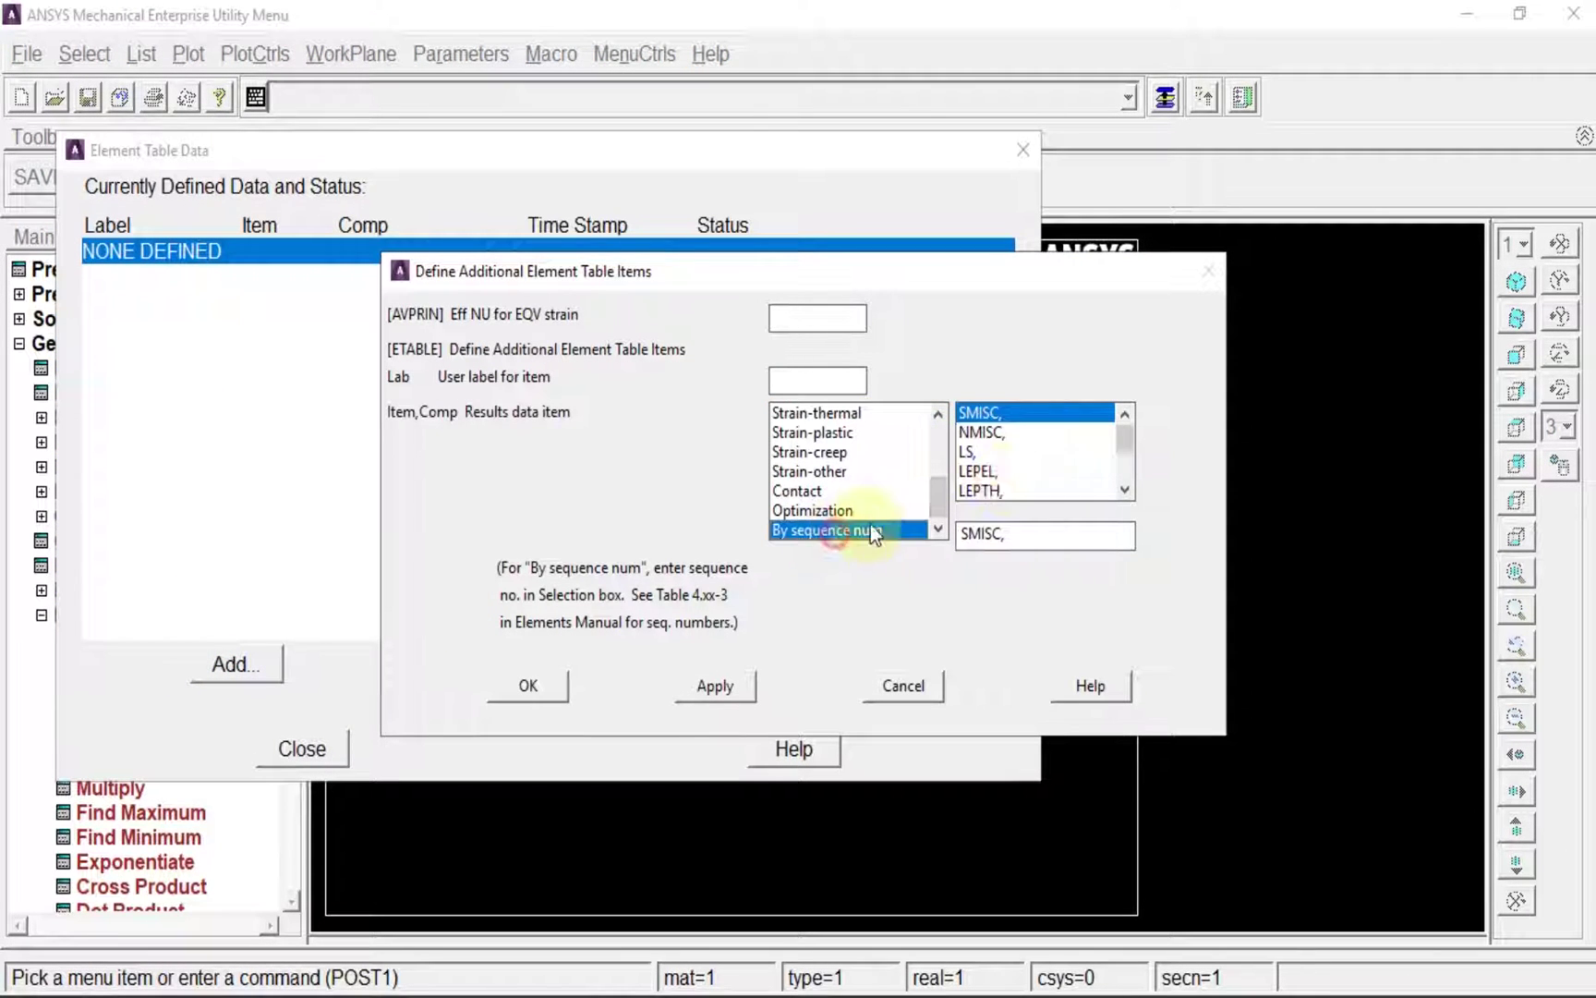
{"action": "left_click", "coordinate": [1017, 534]}
{"action": "type", "text": "3"}
{"action": "left_click", "coordinate": [715, 685]}
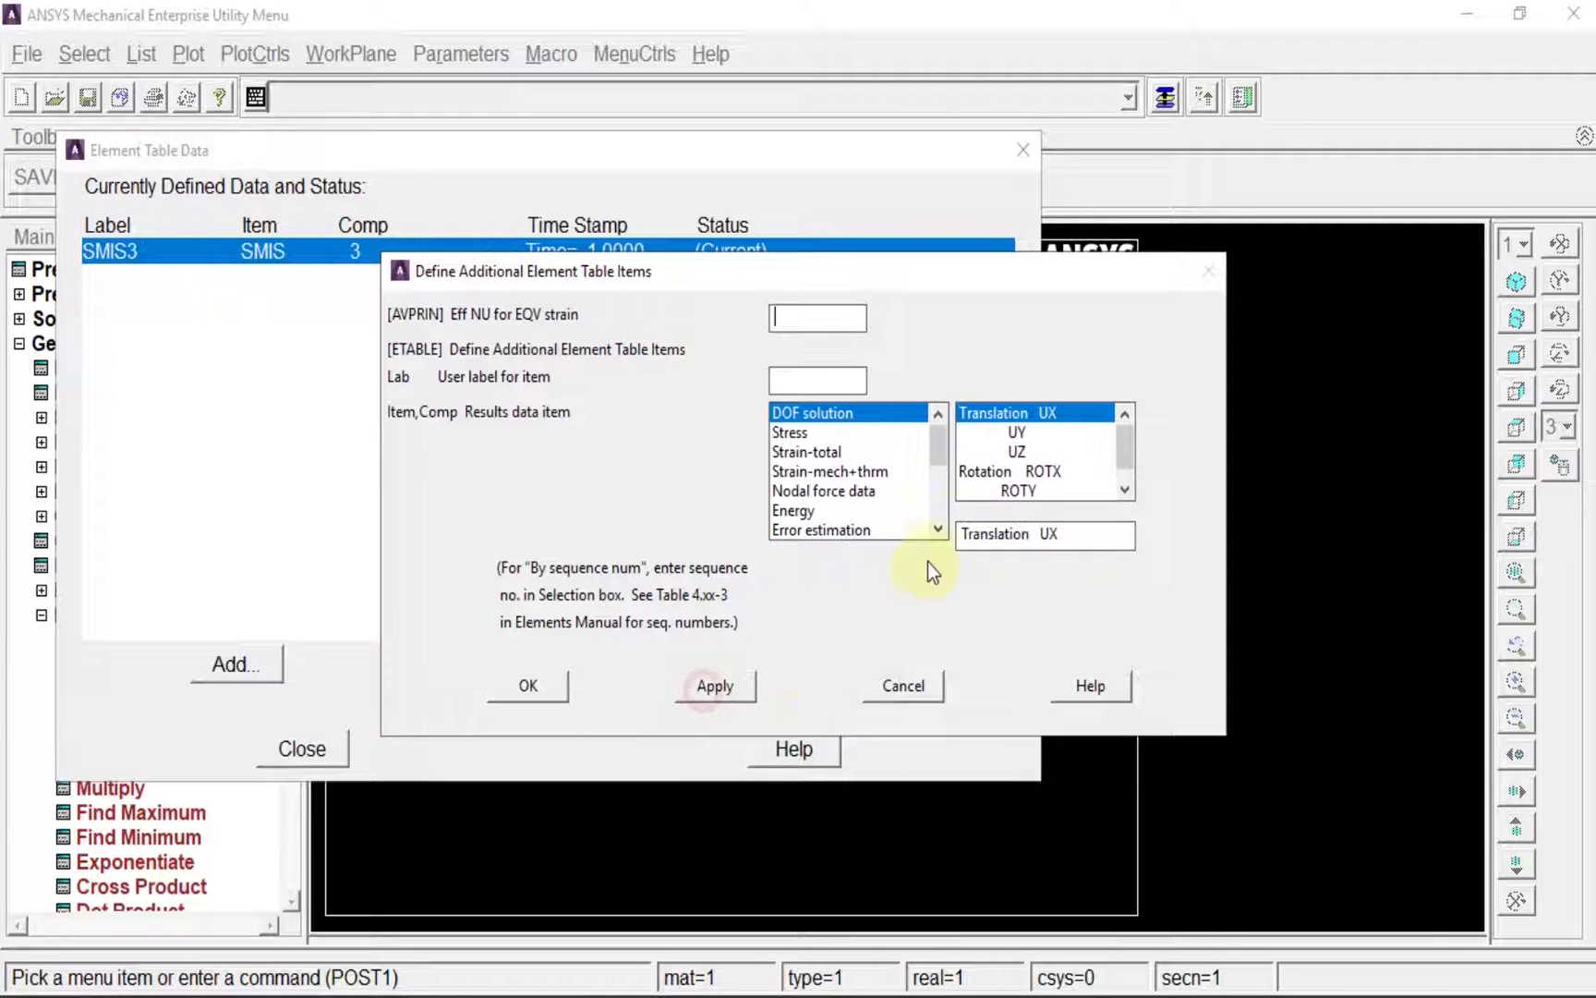
Add the by-sequence-number result item SMISC,6 to the element table
{"action": "scroll", "coordinate": [936, 510], "scroll_direction": "down", "scroll_amount": 3}
{"action": "left_click", "coordinate": [837, 531]}
{"action": "left_click", "coordinate": [1026, 536]}
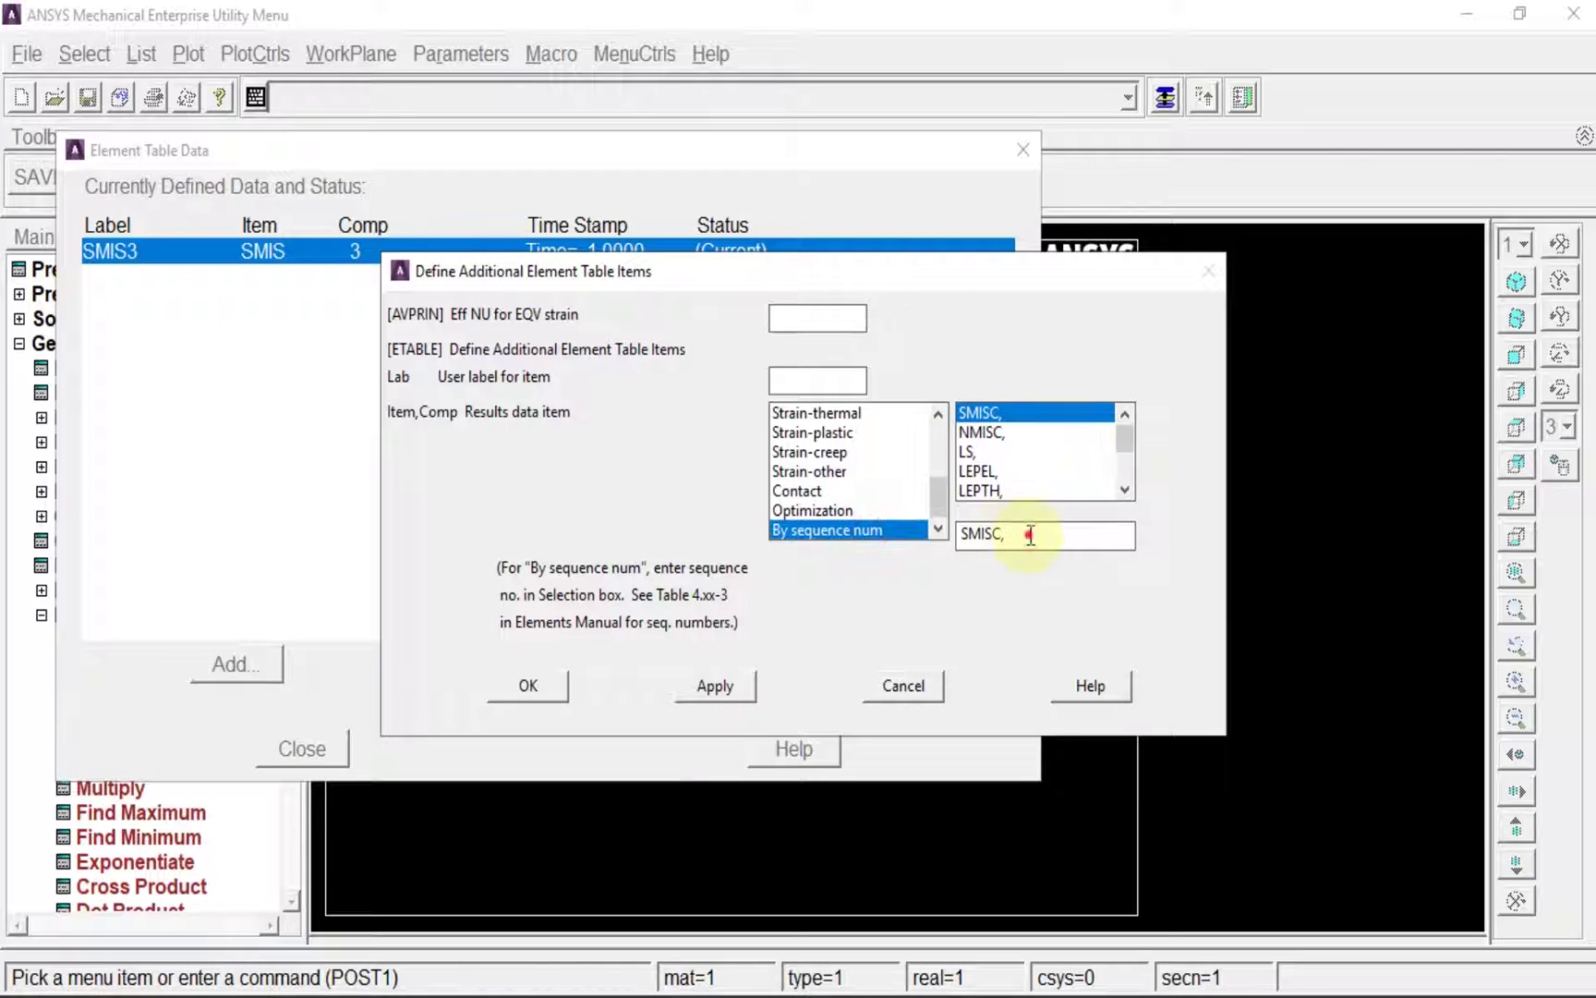
{"action": "type", "text": "6"}
{"action": "left_click", "coordinate": [728, 687]}
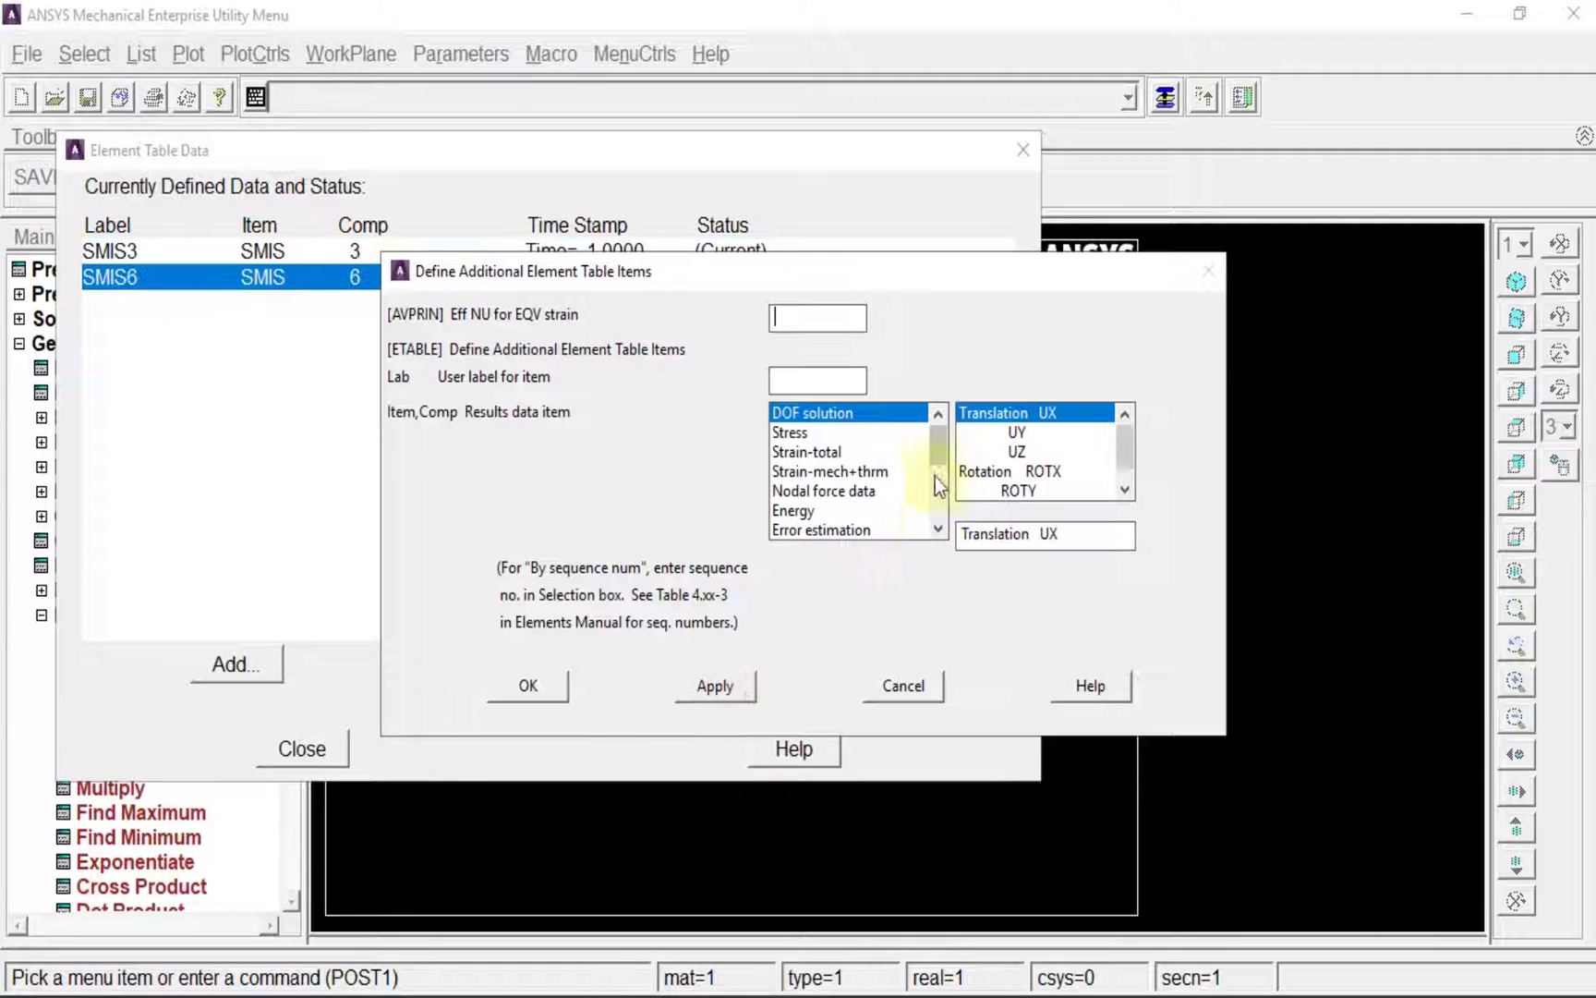
Add the by-sequence-number result item SMISC,16 to the element table
{"action": "scroll", "coordinate": [936, 477], "scroll_direction": "down", "scroll_amount": 3}
{"action": "left_click", "coordinate": [887, 532]}
{"action": "left_click", "coordinate": [1028, 536]}
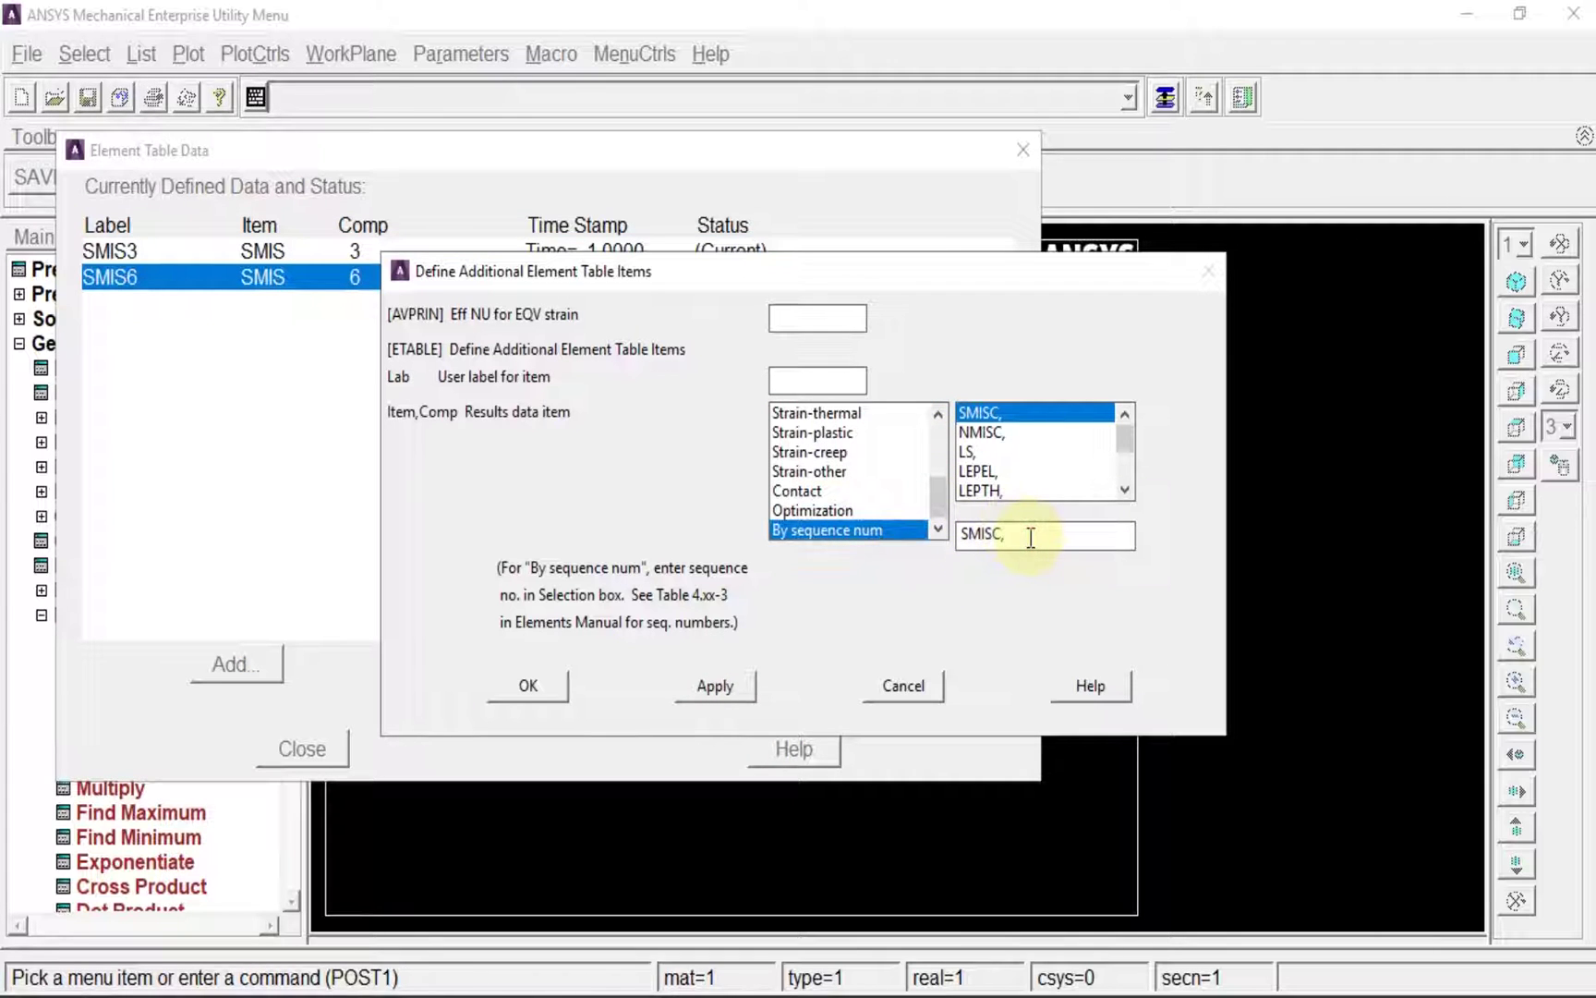
{"action": "type", "text": "16"}
{"action": "left_click", "coordinate": [730, 685]}
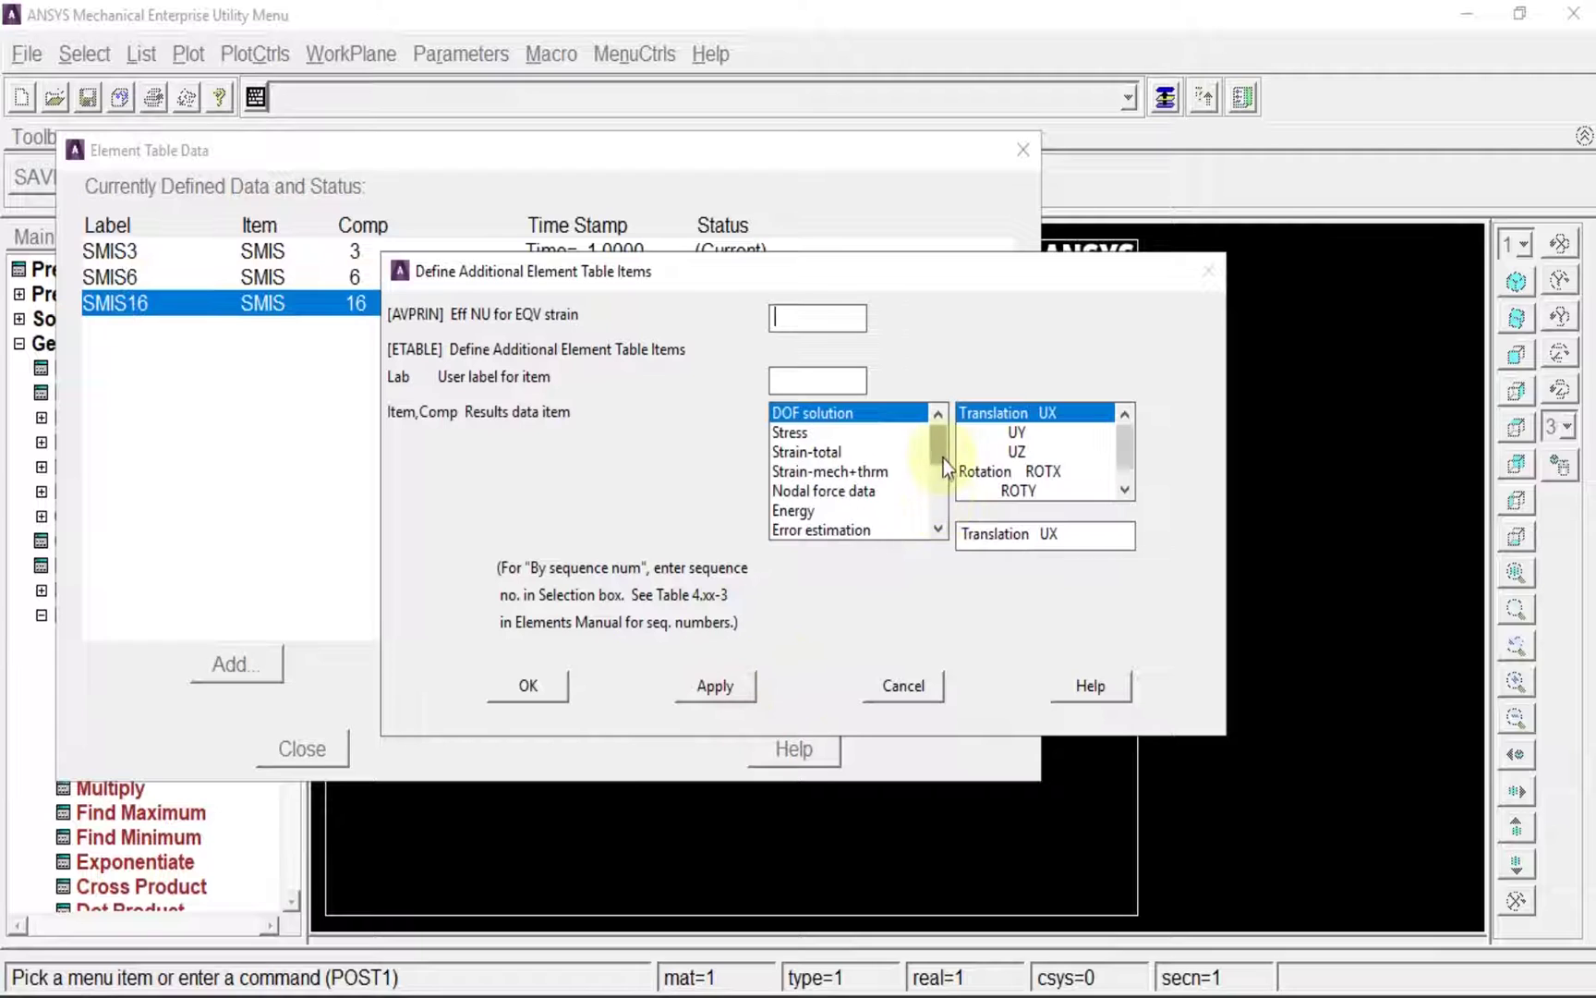
Add the by-sequence-number result item SMISC,19 as the last element table entry and close the element table definition
{"action": "scroll", "coordinate": [940, 460], "scroll_direction": "down", "scroll_amount": 3}
{"action": "left_click", "coordinate": [877, 532]}
{"action": "left_click", "coordinate": [1037, 534]}
{"action": "type", "text": "19"}
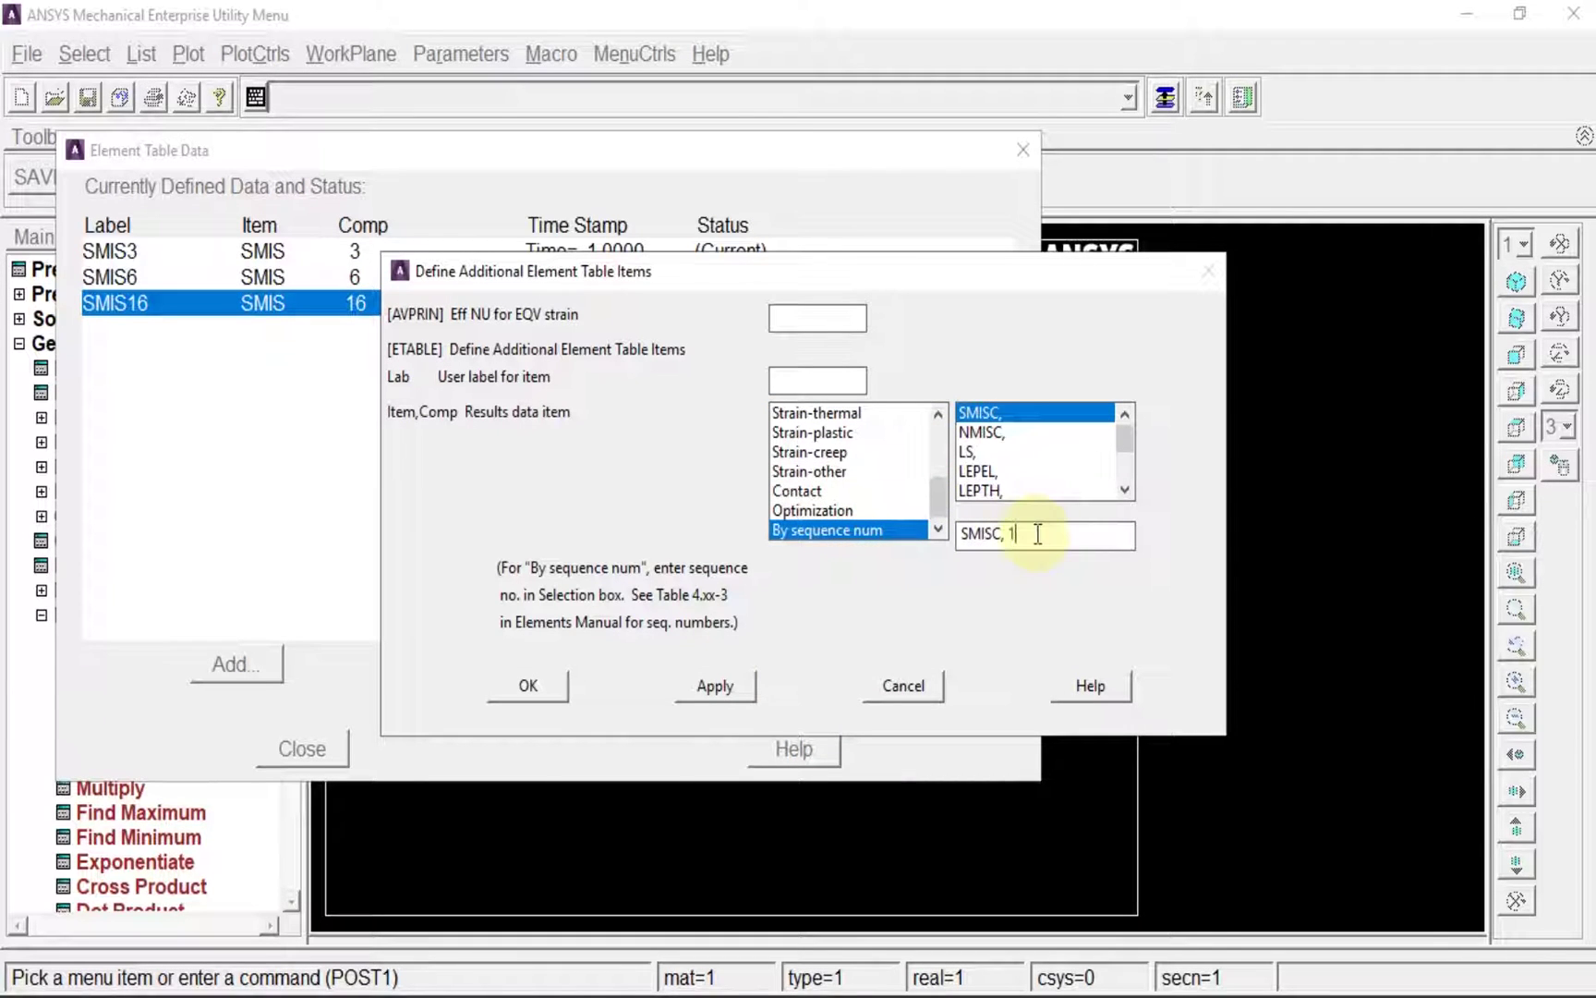
{"action": "left_click", "coordinate": [563, 690]}
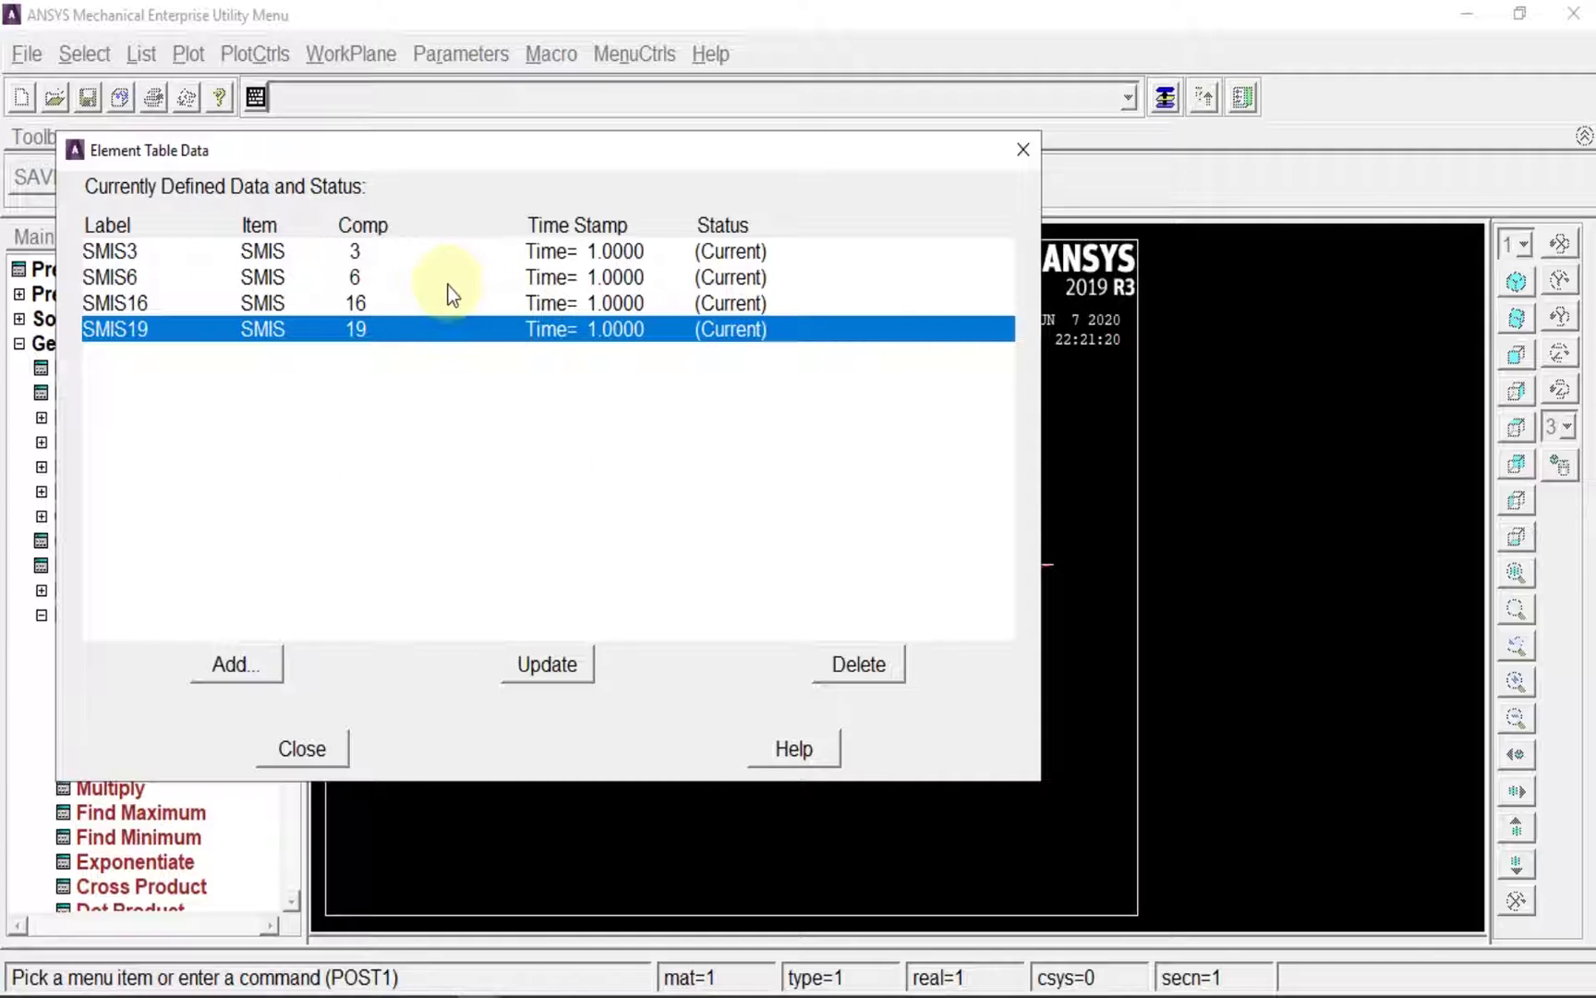
{"action": "left_click", "coordinate": [354, 250]}
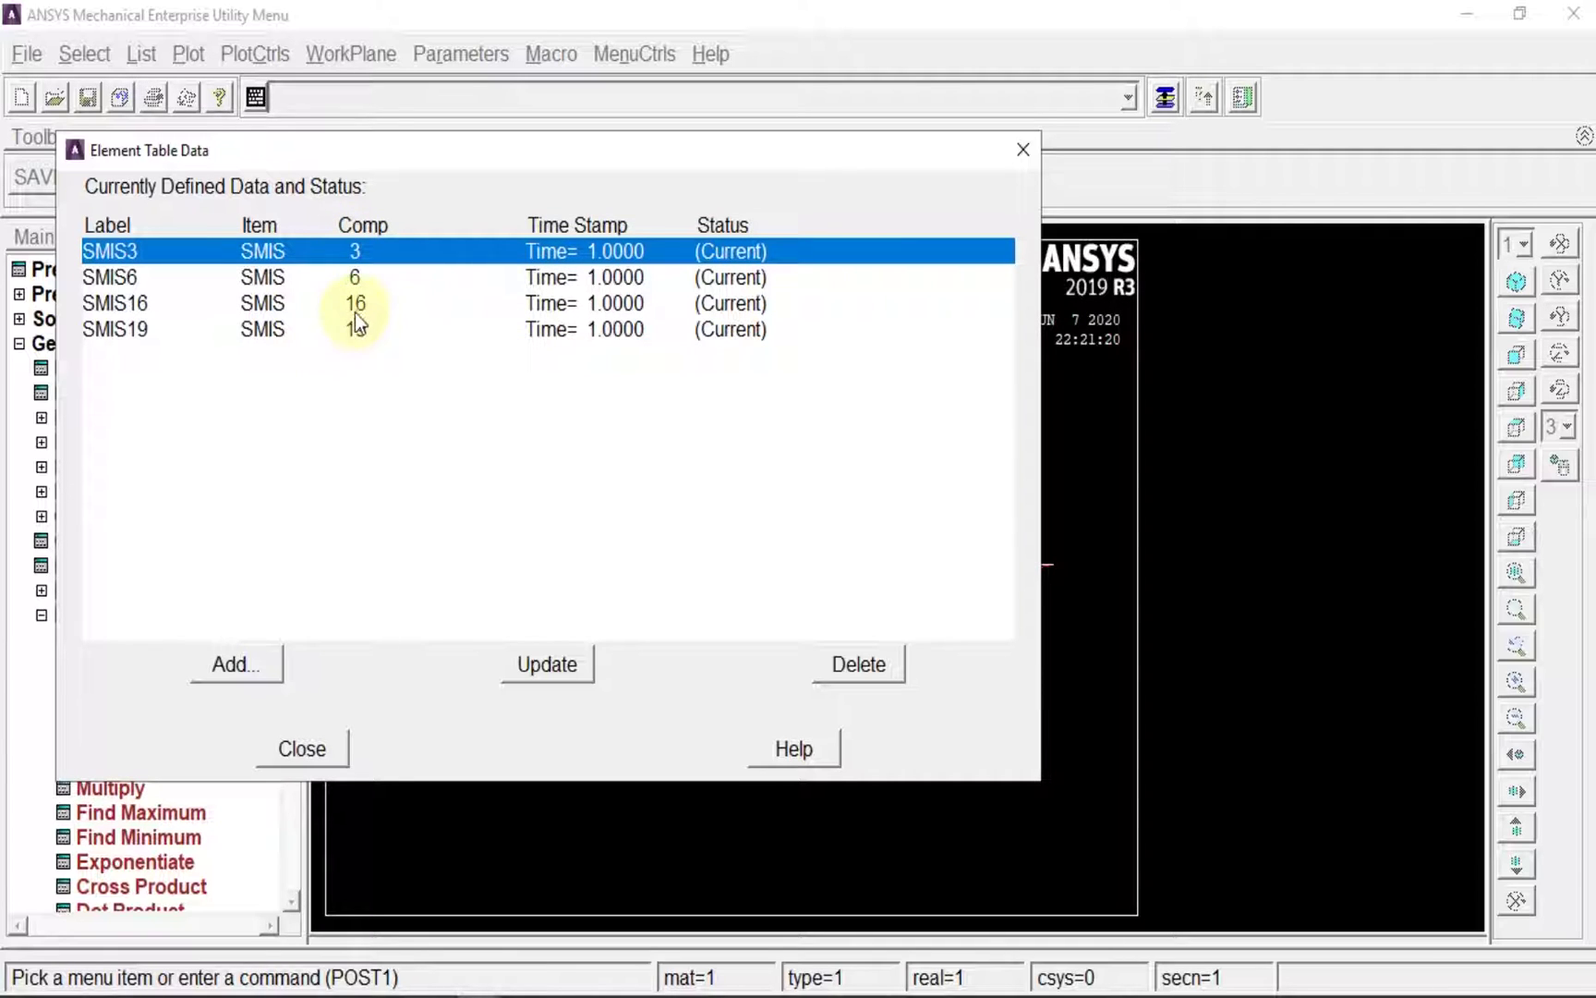
{"action": "left_click", "coordinate": [360, 283]}
{"action": "left_click", "coordinate": [364, 332]}
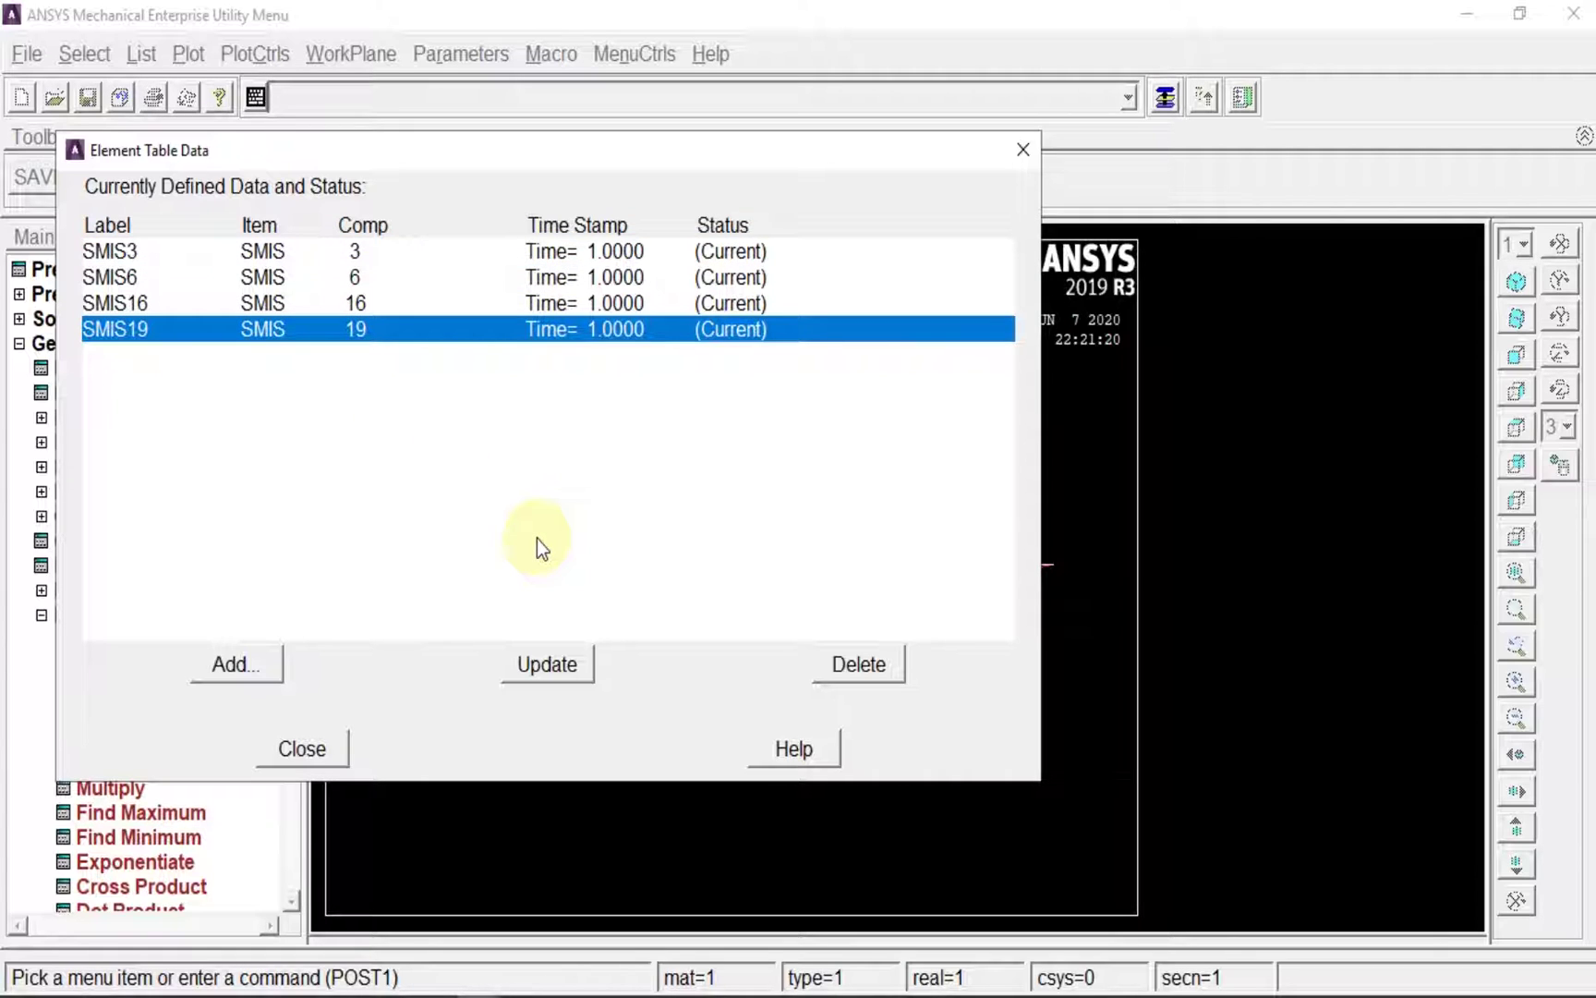
{"action": "left_click", "coordinate": [325, 748]}
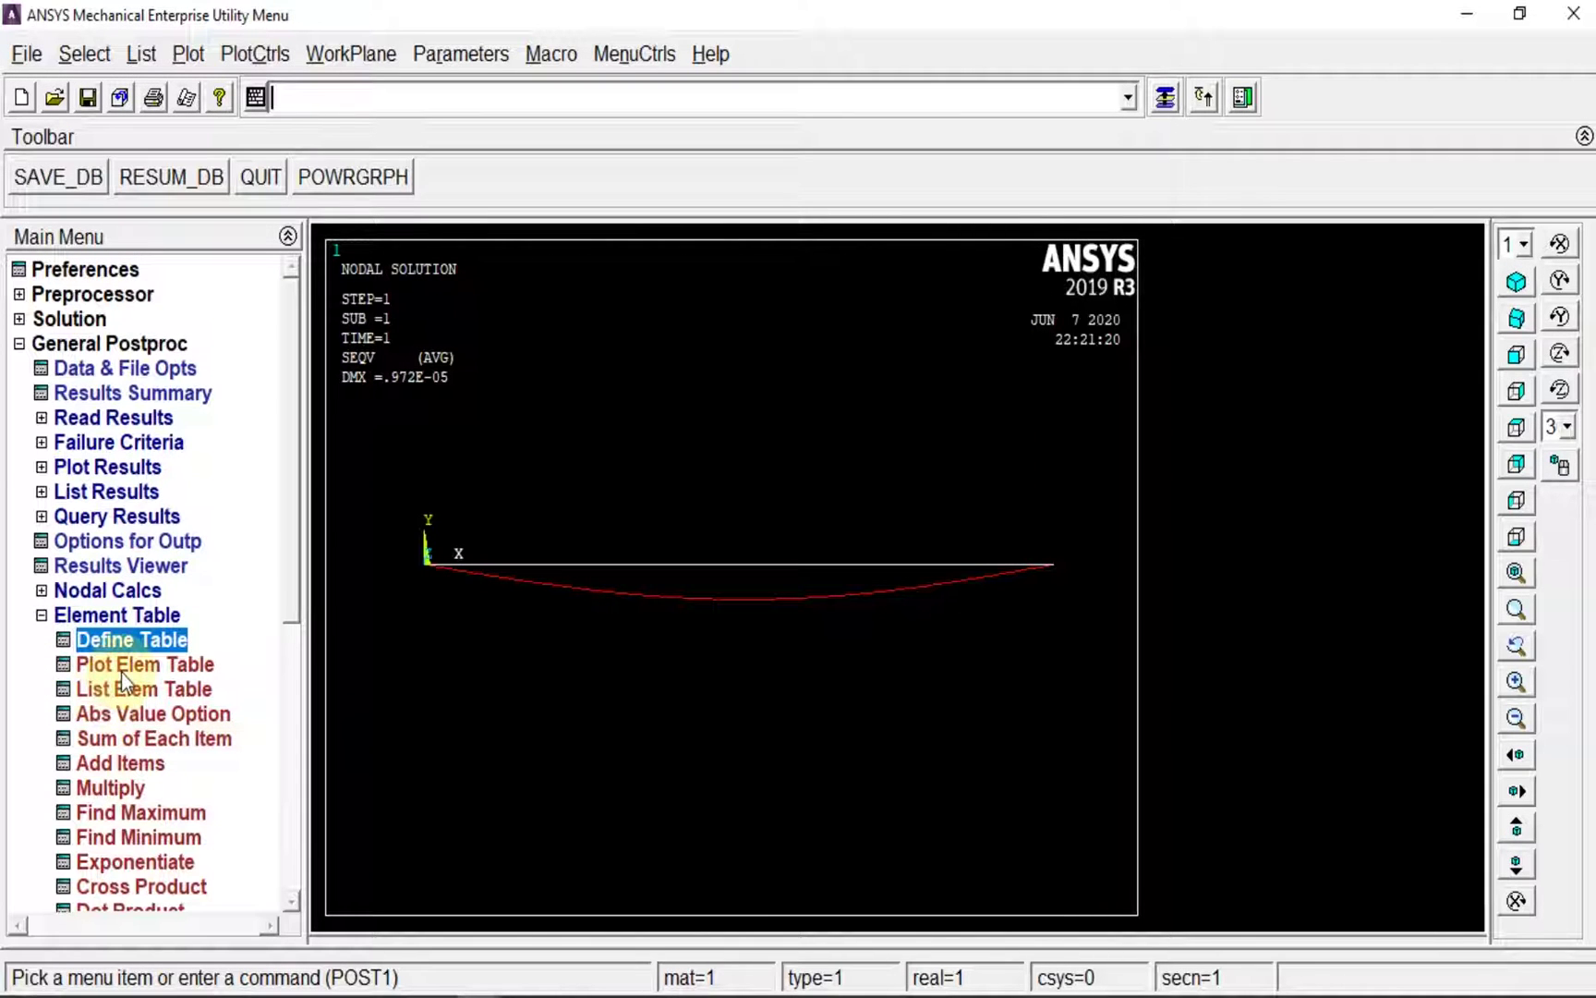
Plot the line-element results with SMIS3 at node I and SMIS16 at node J on the undeformed shape
{"action": "left_click", "coordinate": [107, 467]}
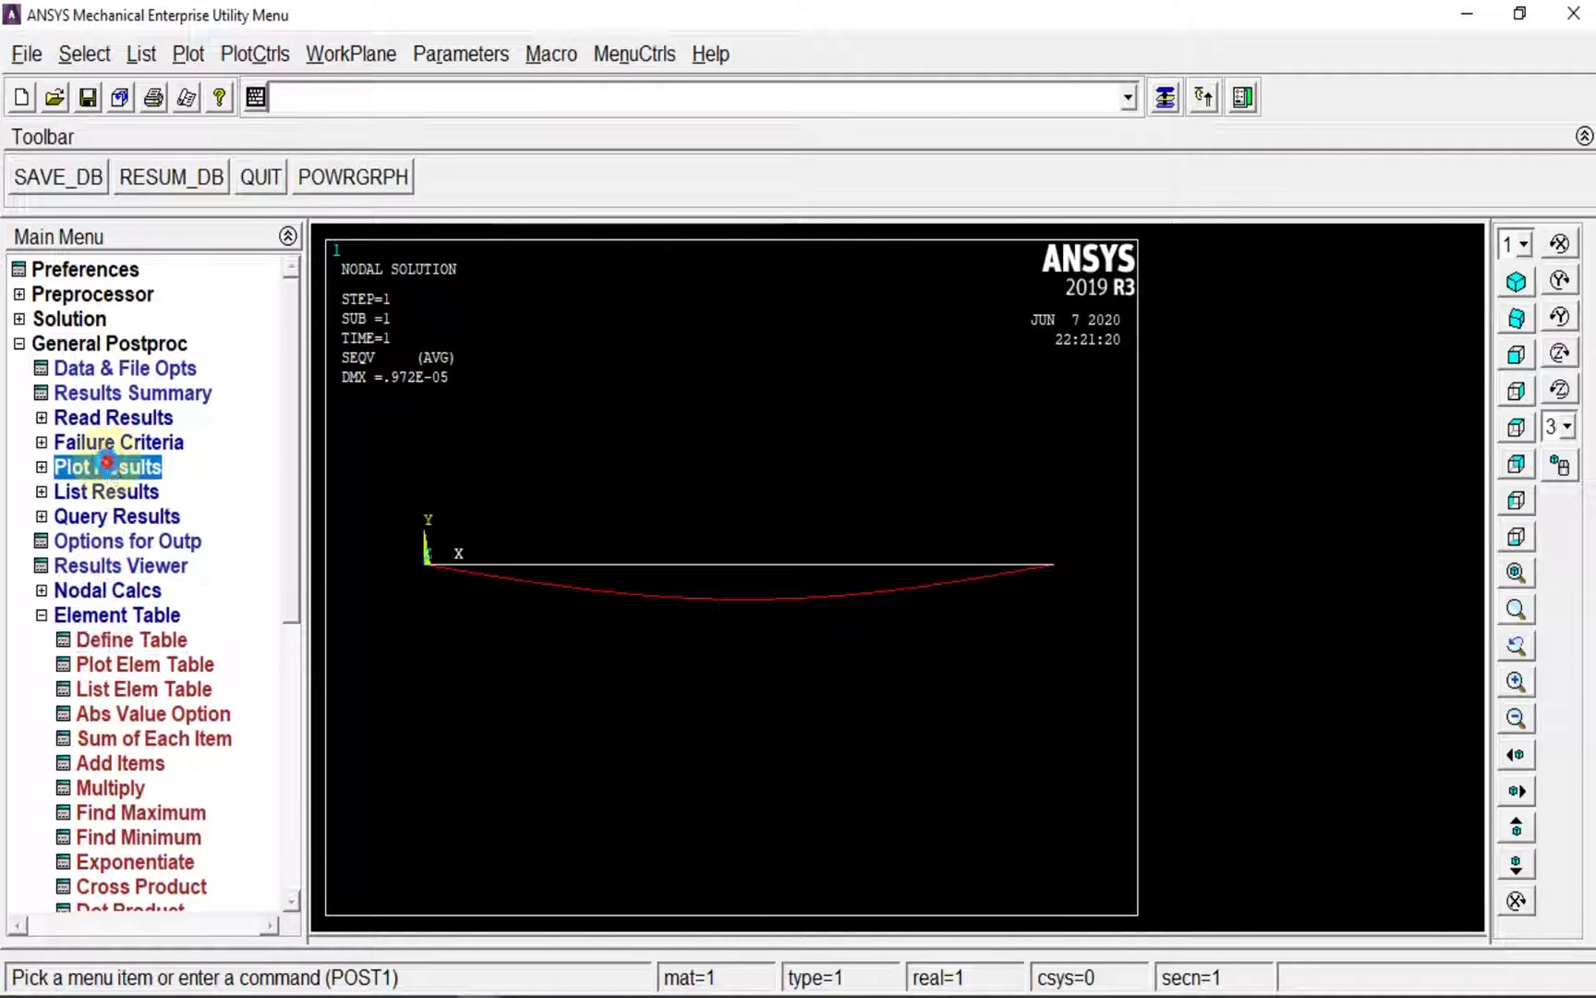
{"action": "left_click", "coordinate": [125, 517]}
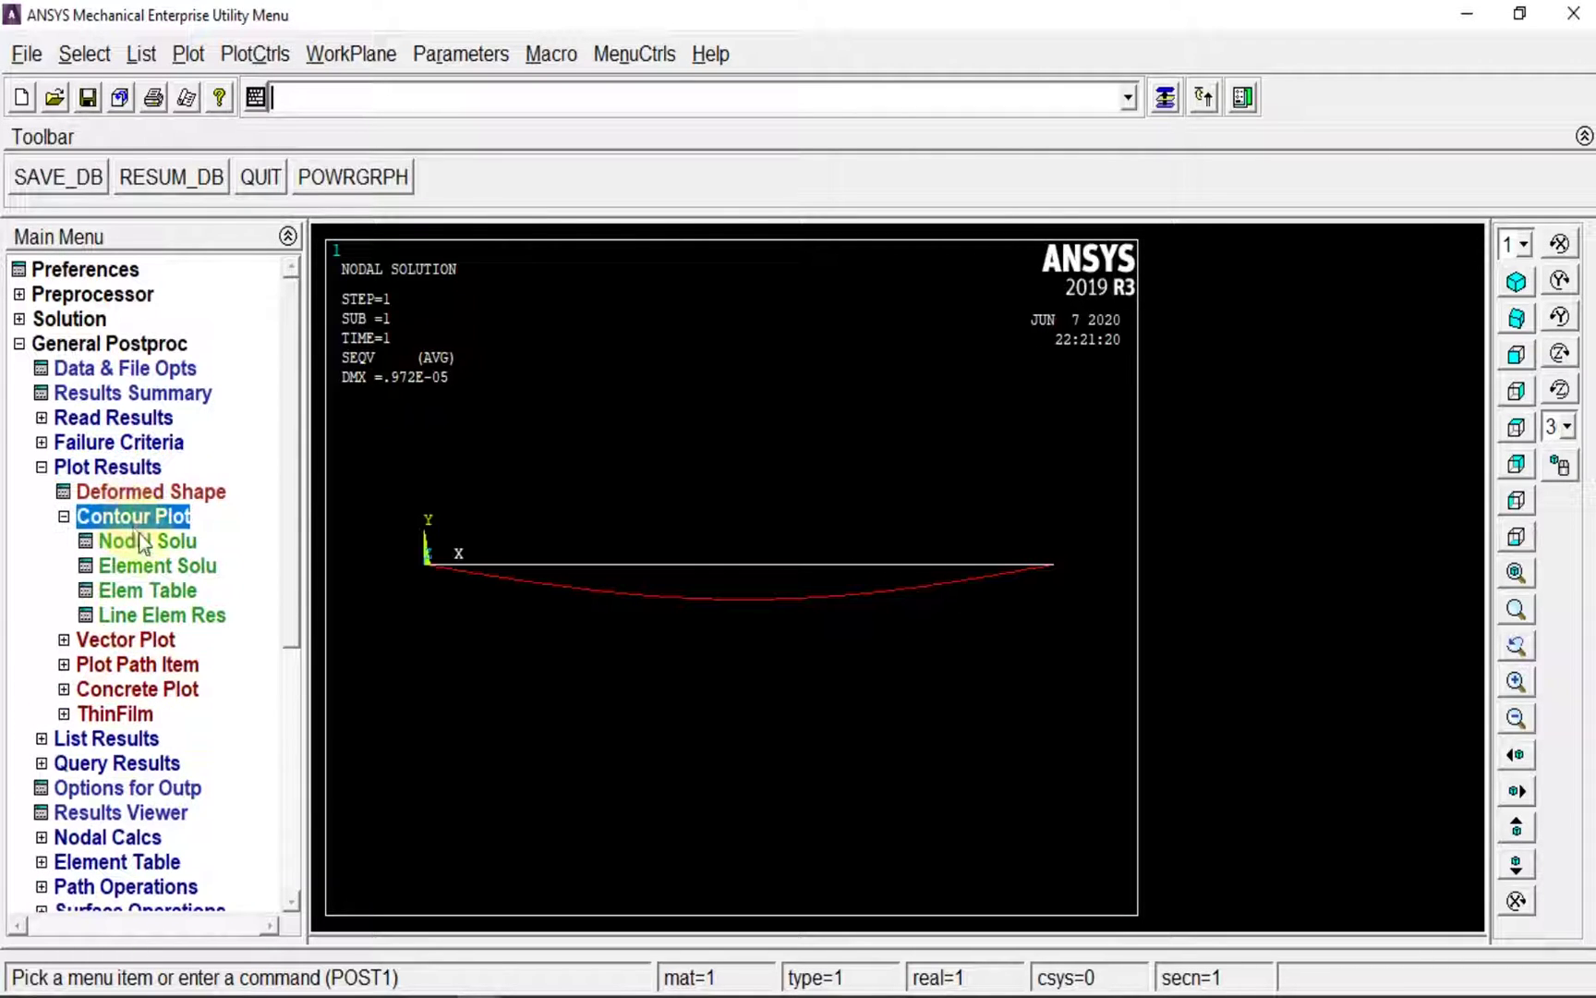
{"action": "left_click", "coordinate": [158, 617]}
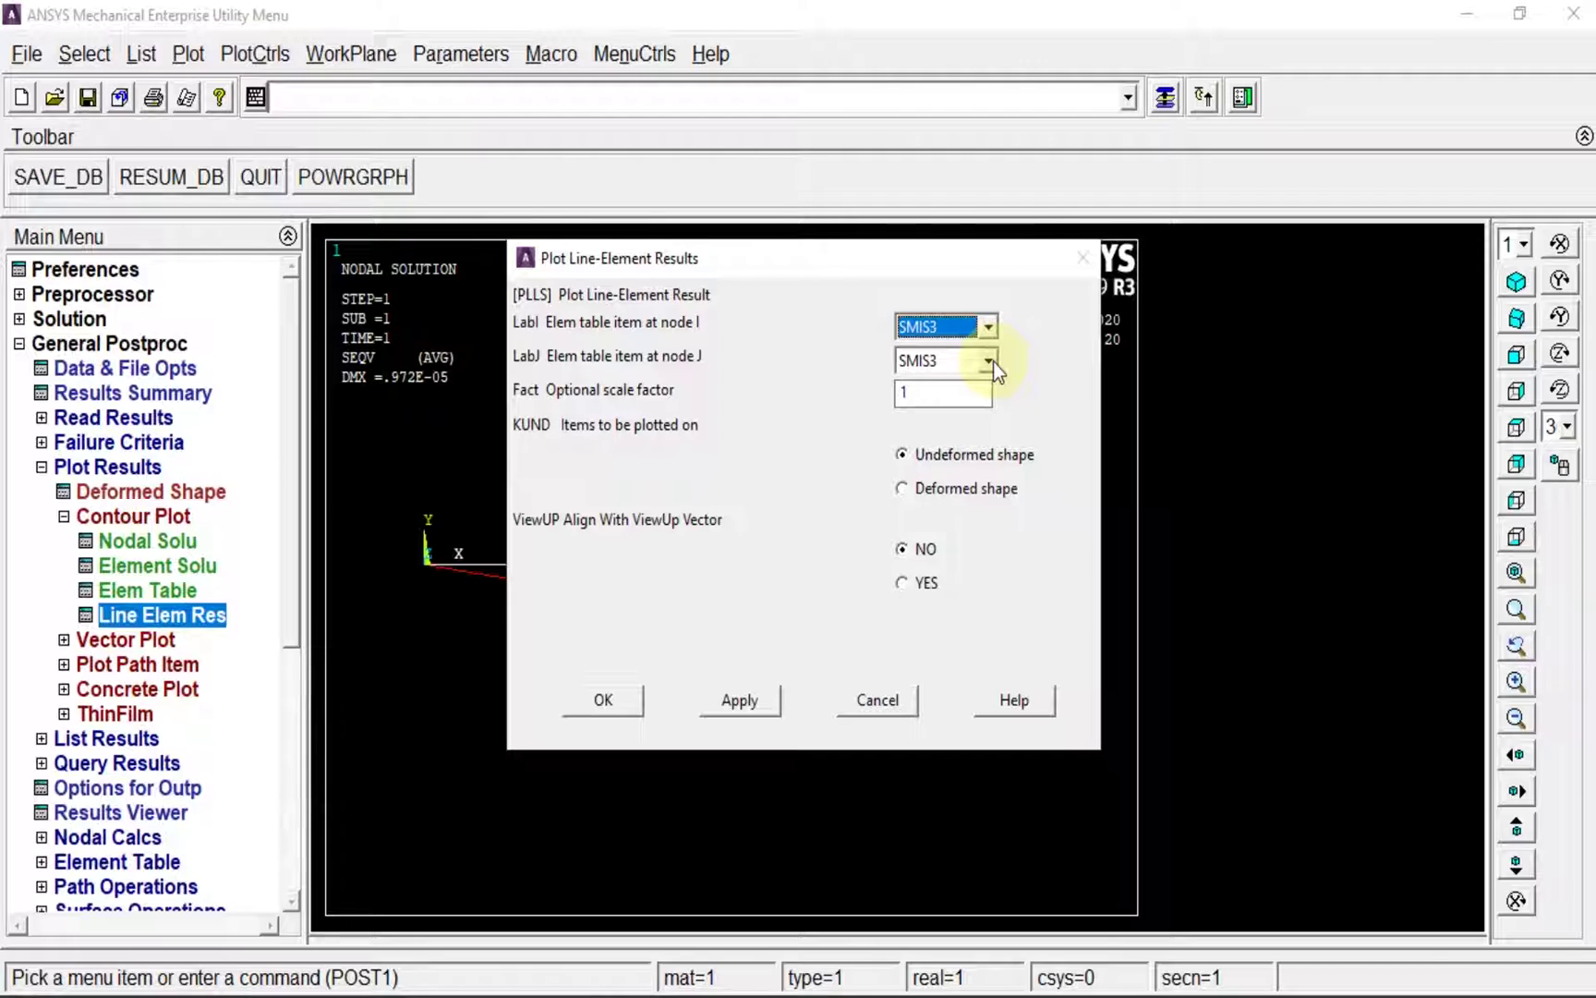
{"action": "left_click", "coordinate": [993, 362]}
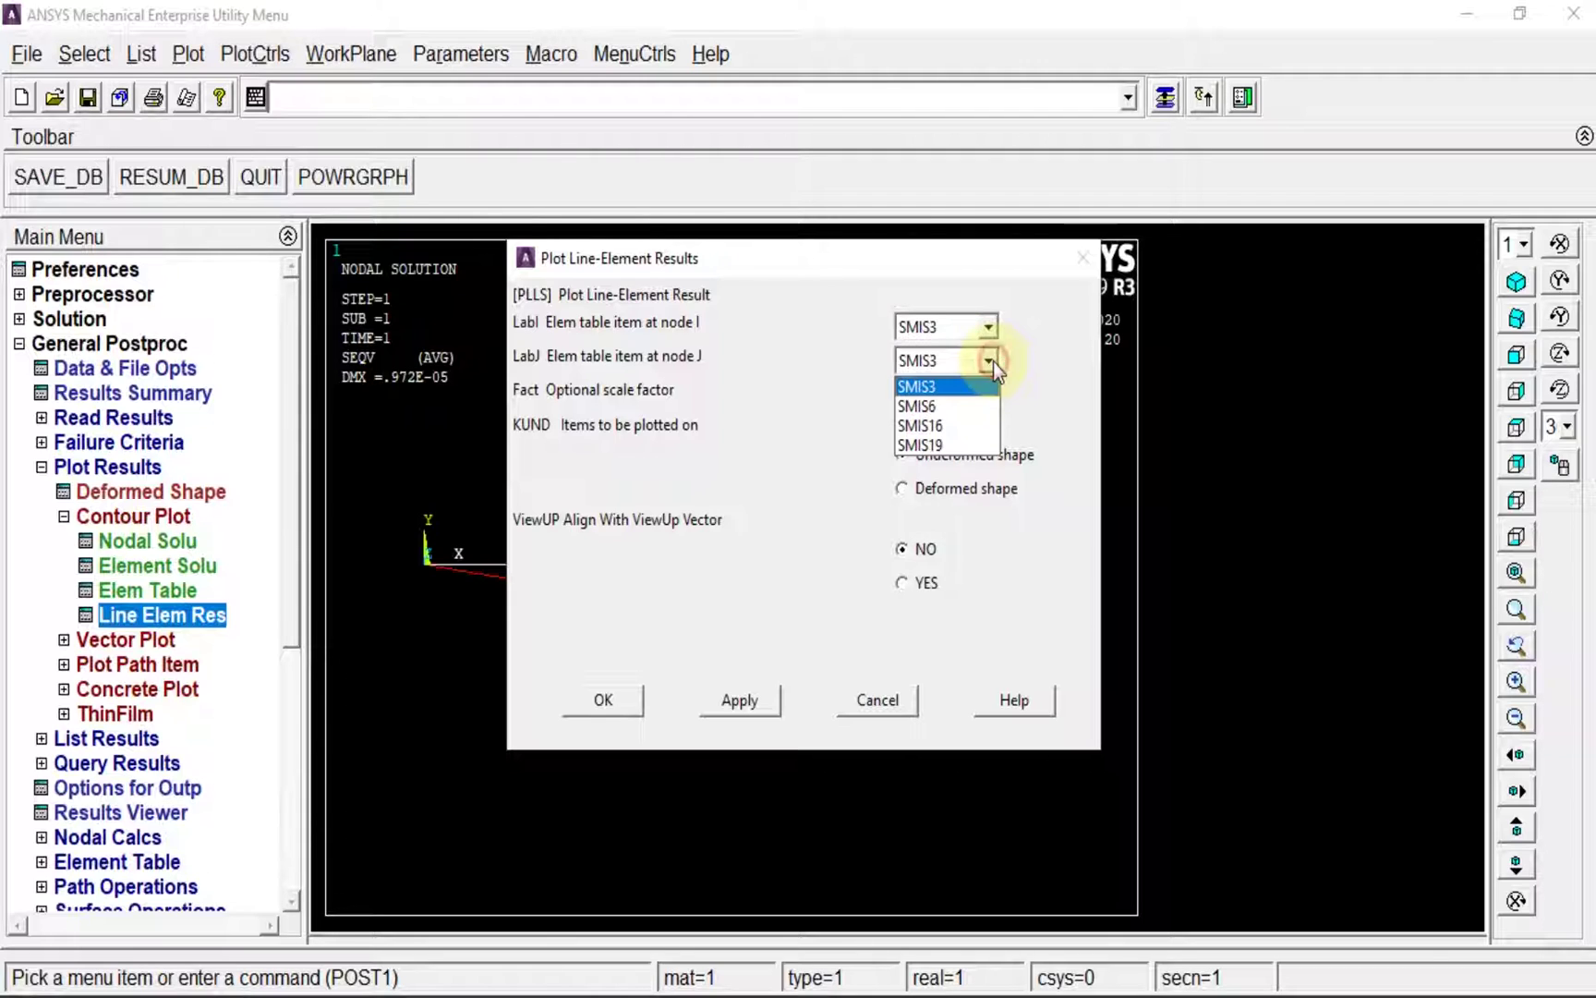
{"action": "left_click", "coordinate": [956, 425]}
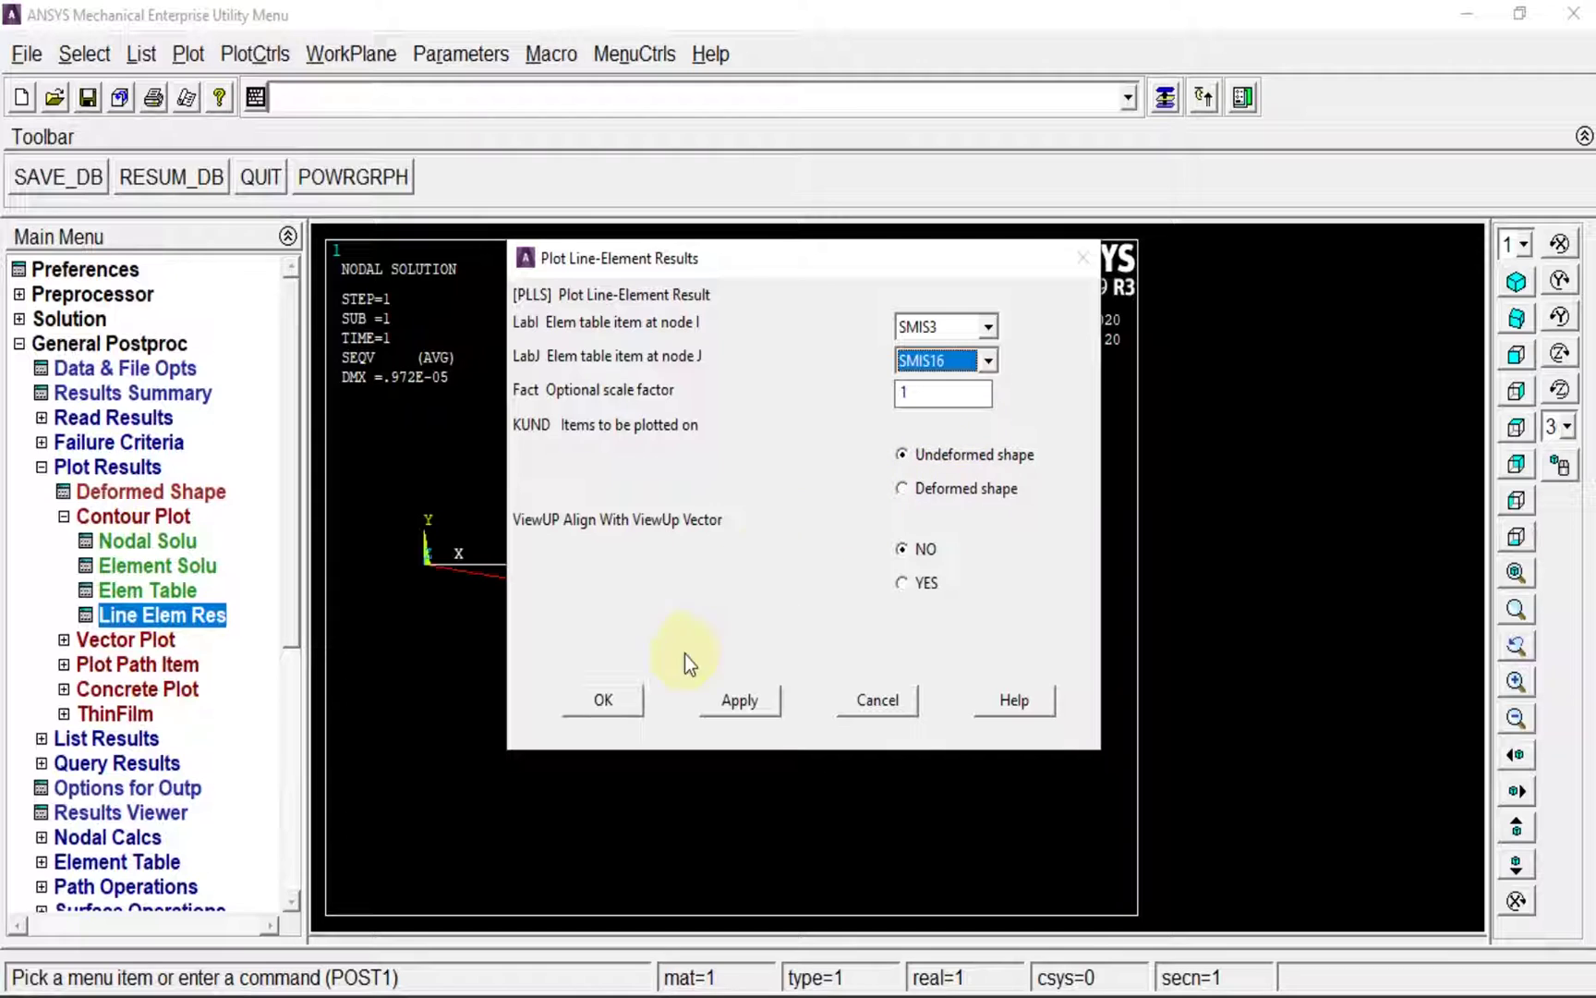
{"action": "left_click", "coordinate": [602, 700]}
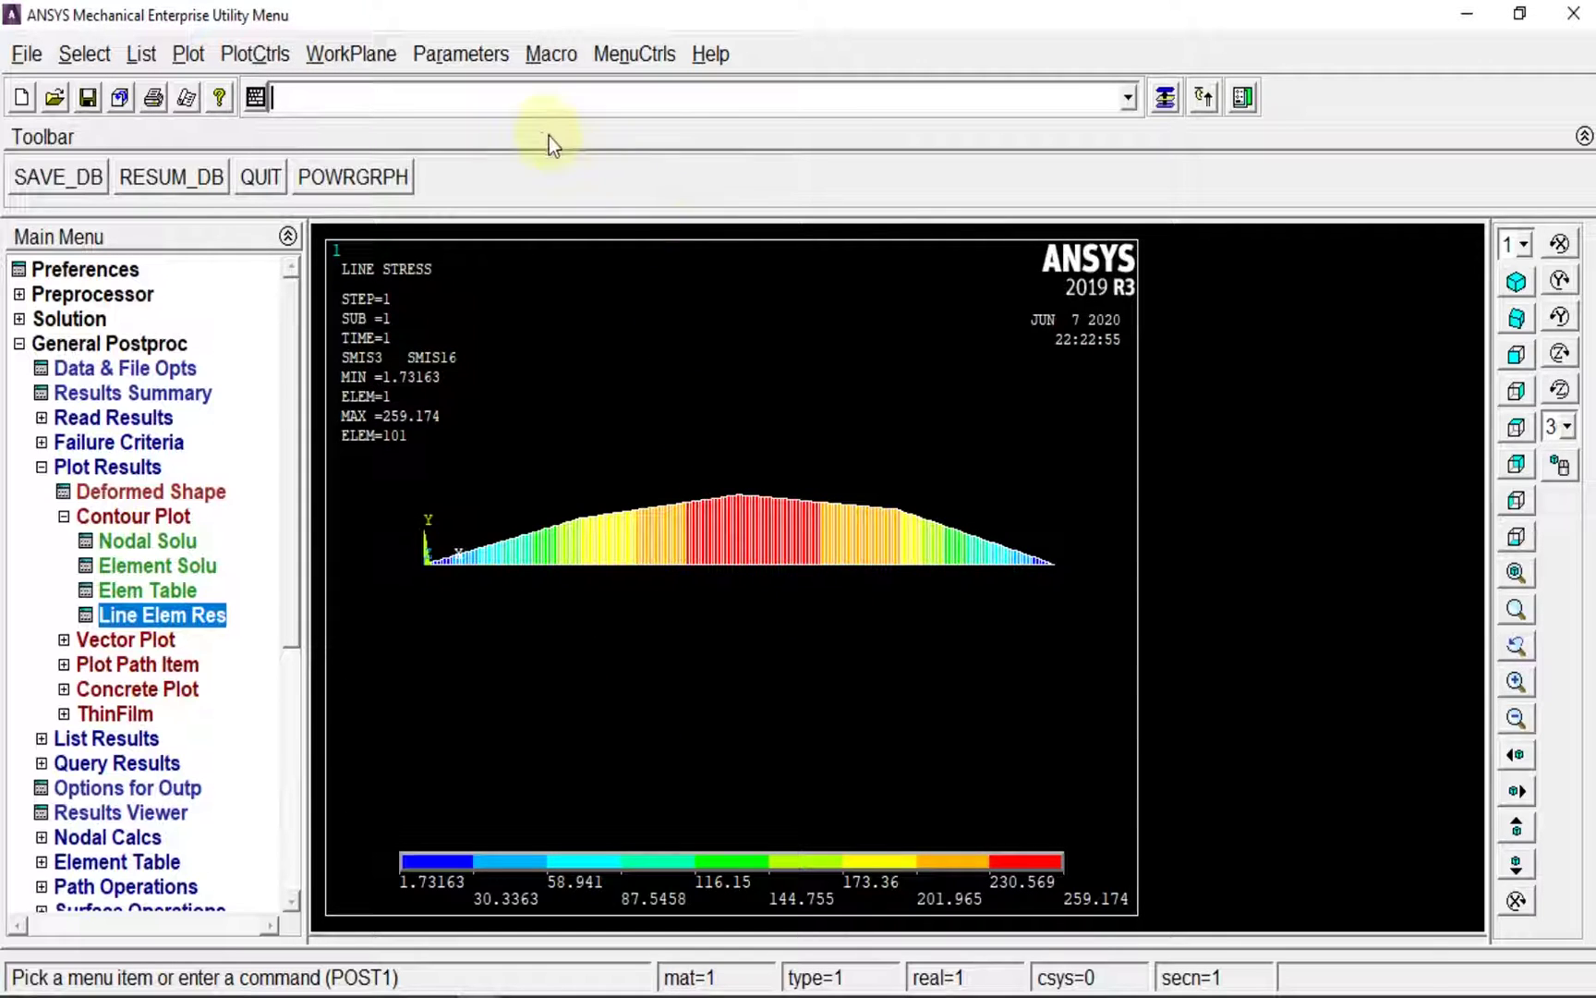
{"action": "type", "text": "/"}
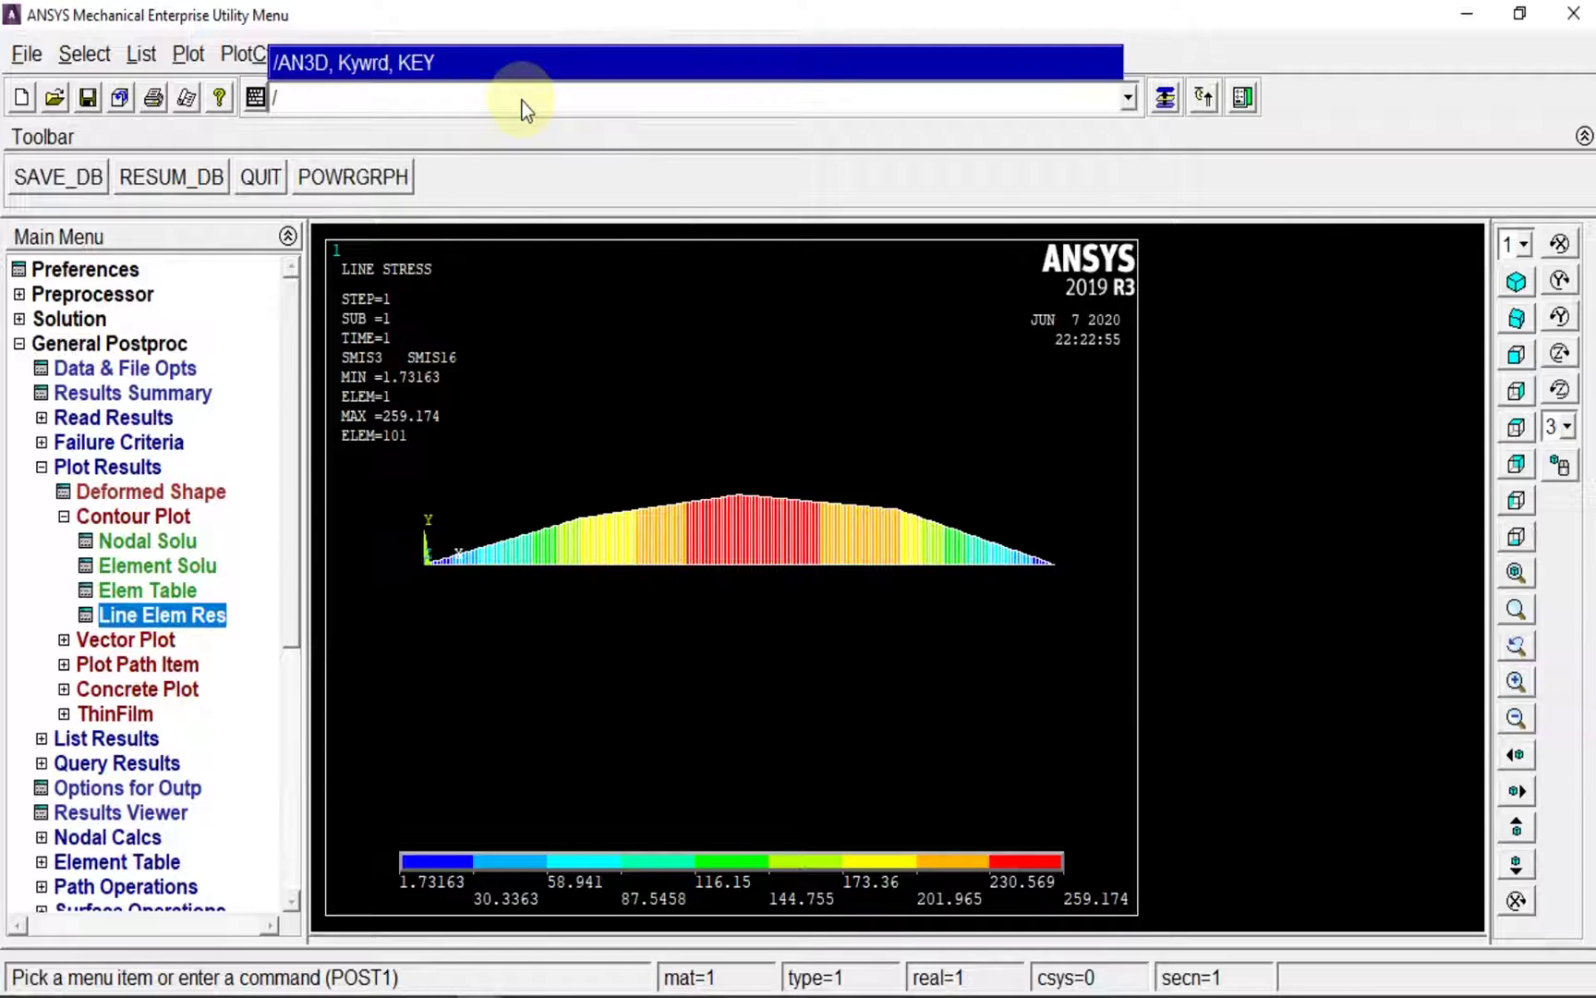
{"action": "type", "text": "tit"}
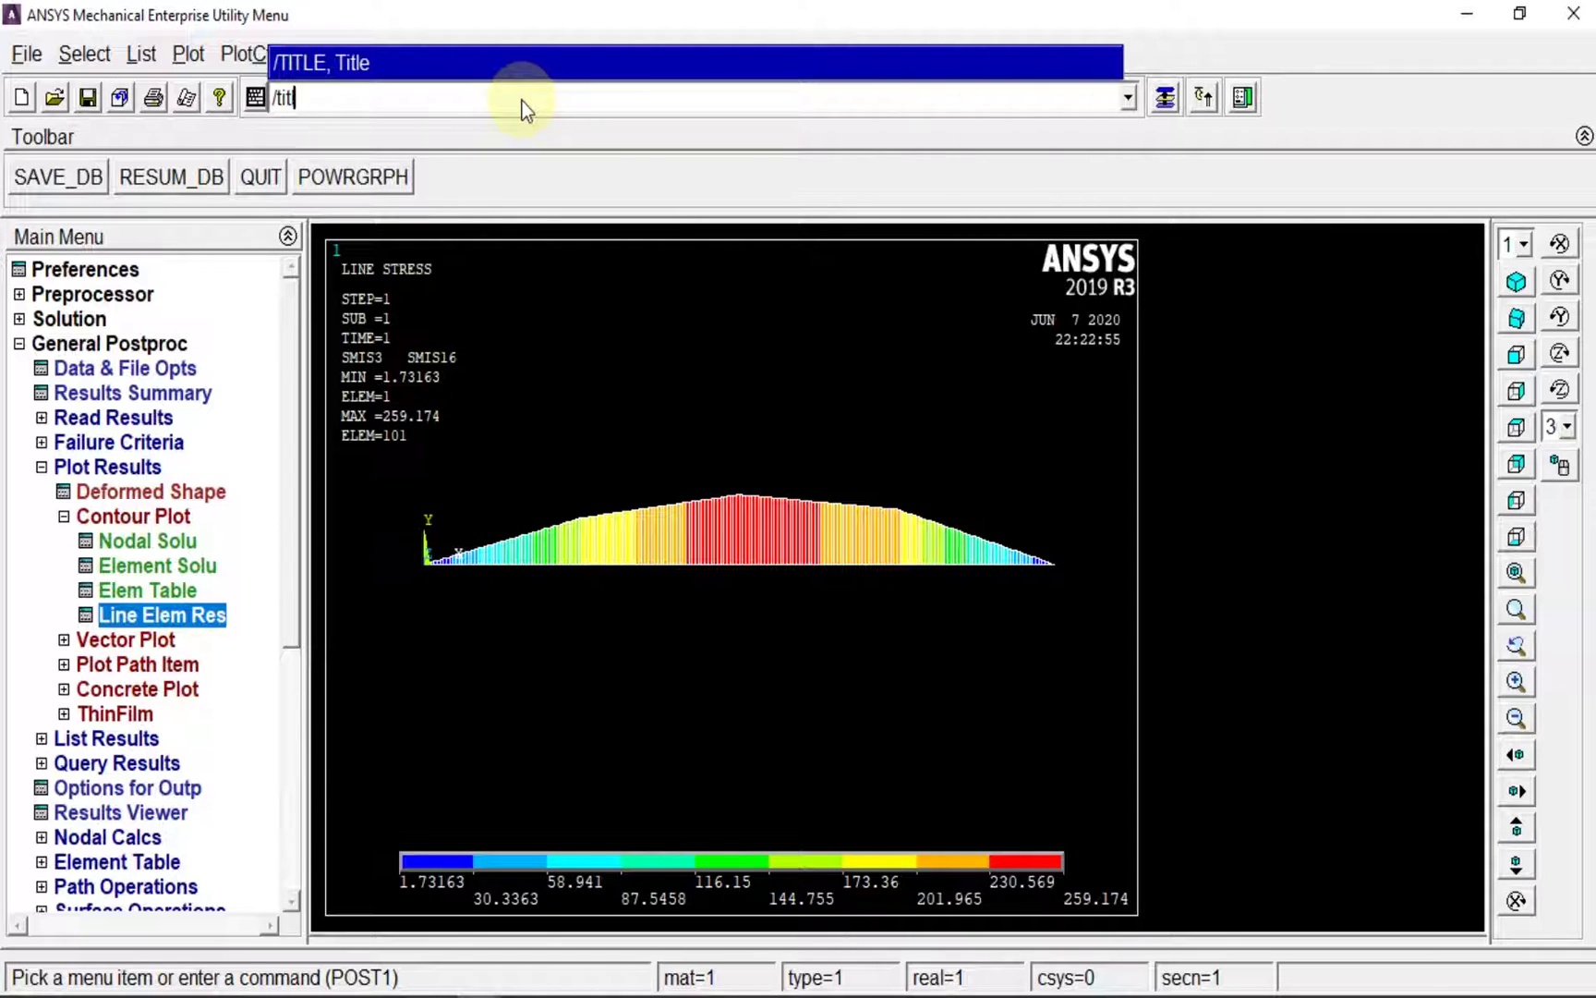
{"action": "type", "text": "l"}
{"action": "key", "text": "BackSpace"}
{"action": "key", "text": "BackSpace"}
{"action": "key", "text": "BackSpace"}
{"action": "key", "text": "BackSpace"}
{"action": "key", "text": "BackSpace"}
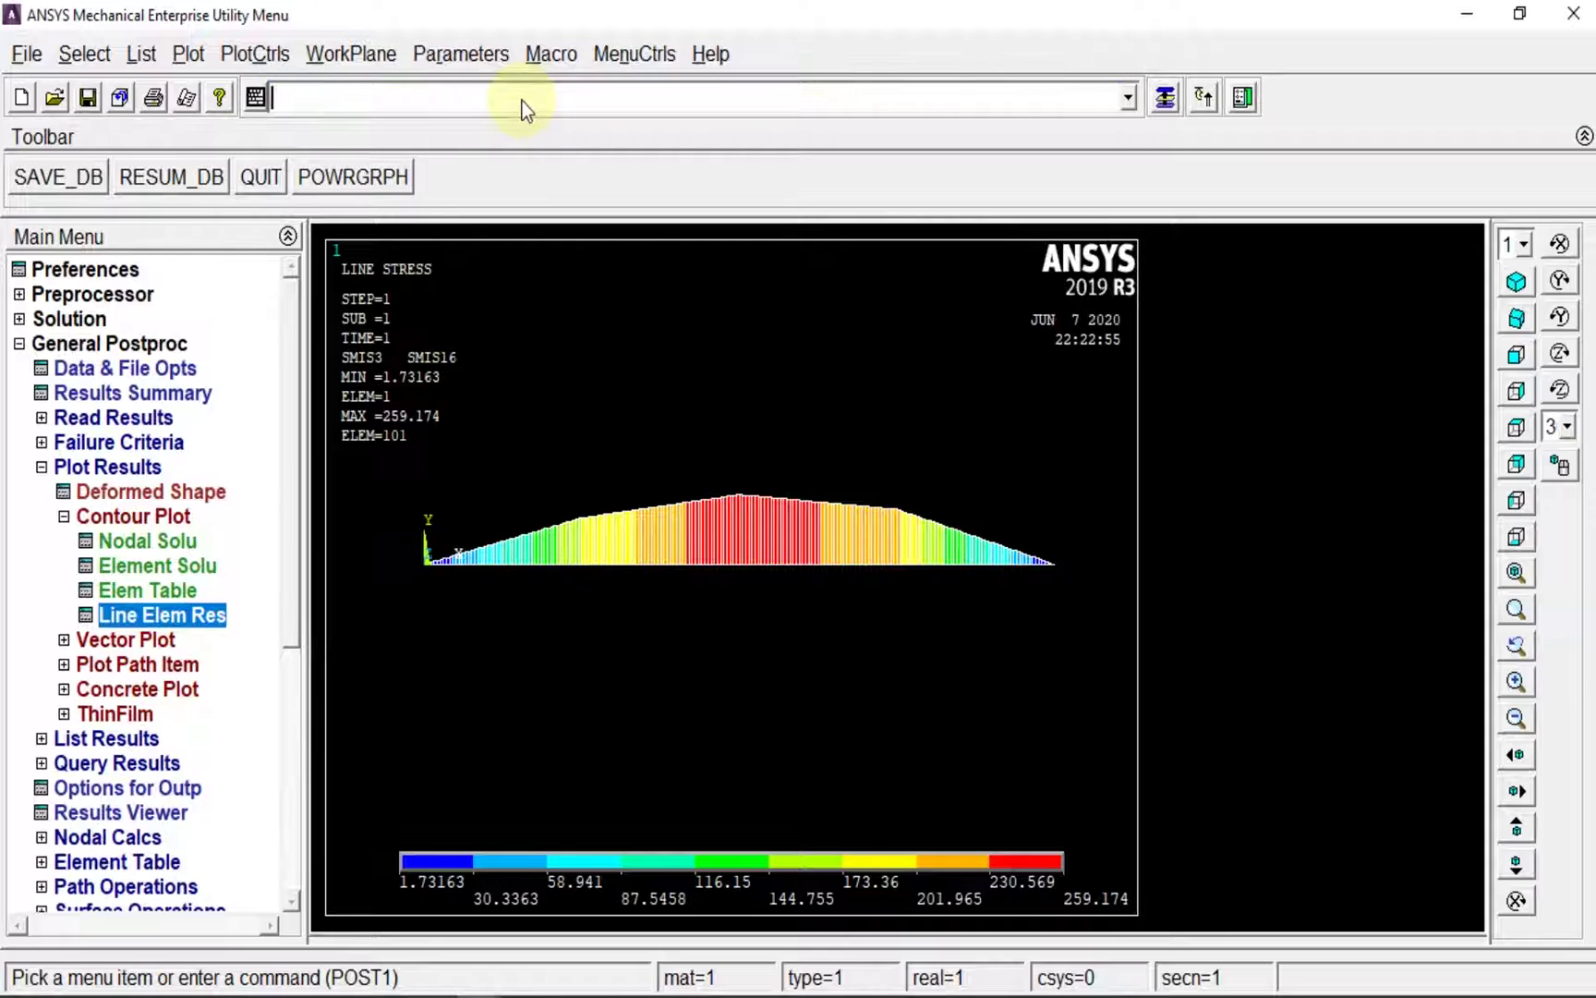
Plot the line-element results with SMIS6 at node I and SMIS19 at node J on the undeformed shape
{"action": "left_click", "coordinate": [134, 615]}
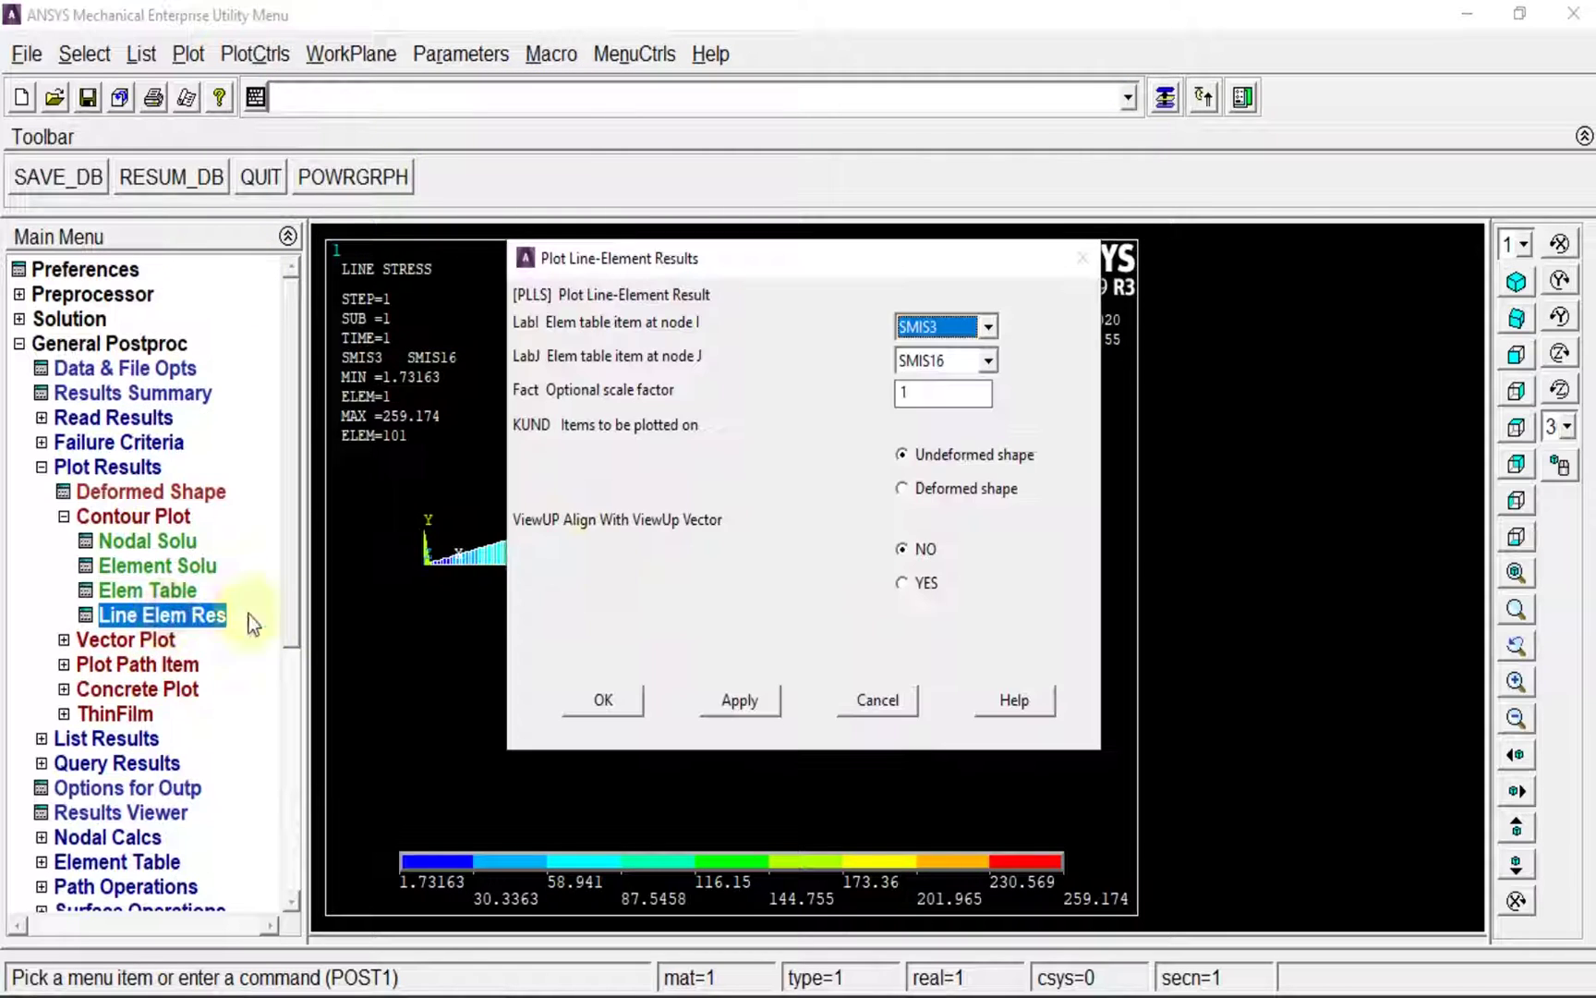
{"action": "left_click", "coordinate": [989, 326]}
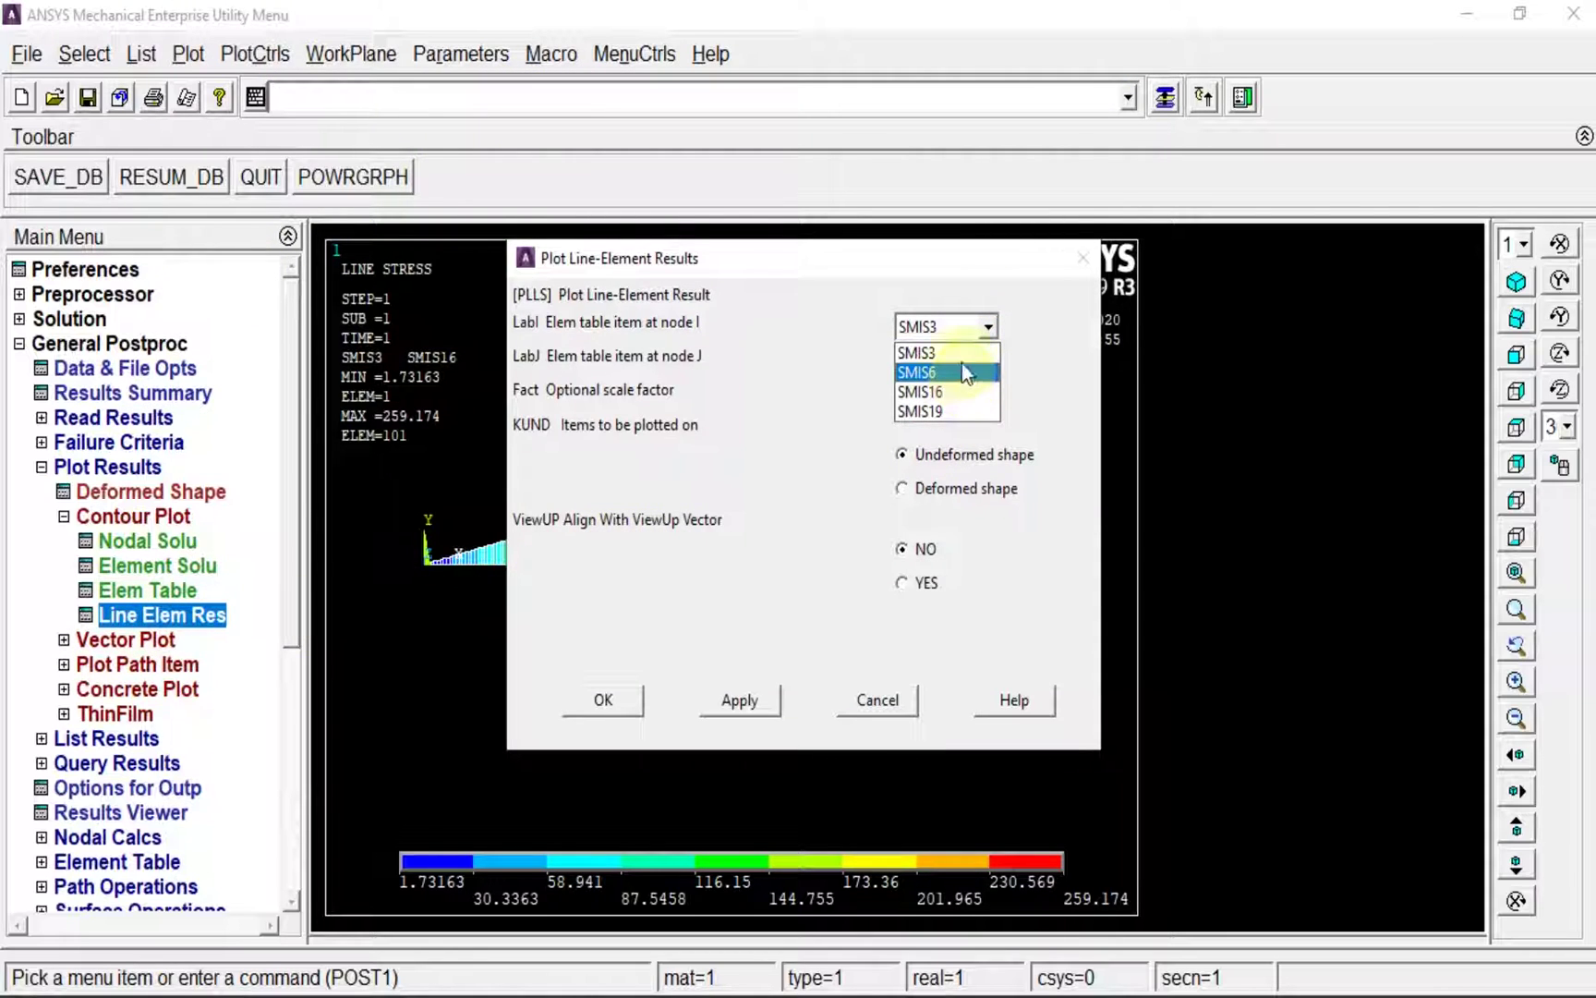
{"action": "left_click", "coordinate": [964, 371]}
{"action": "left_click", "coordinate": [988, 328]}
{"action": "left_click", "coordinate": [952, 373]}
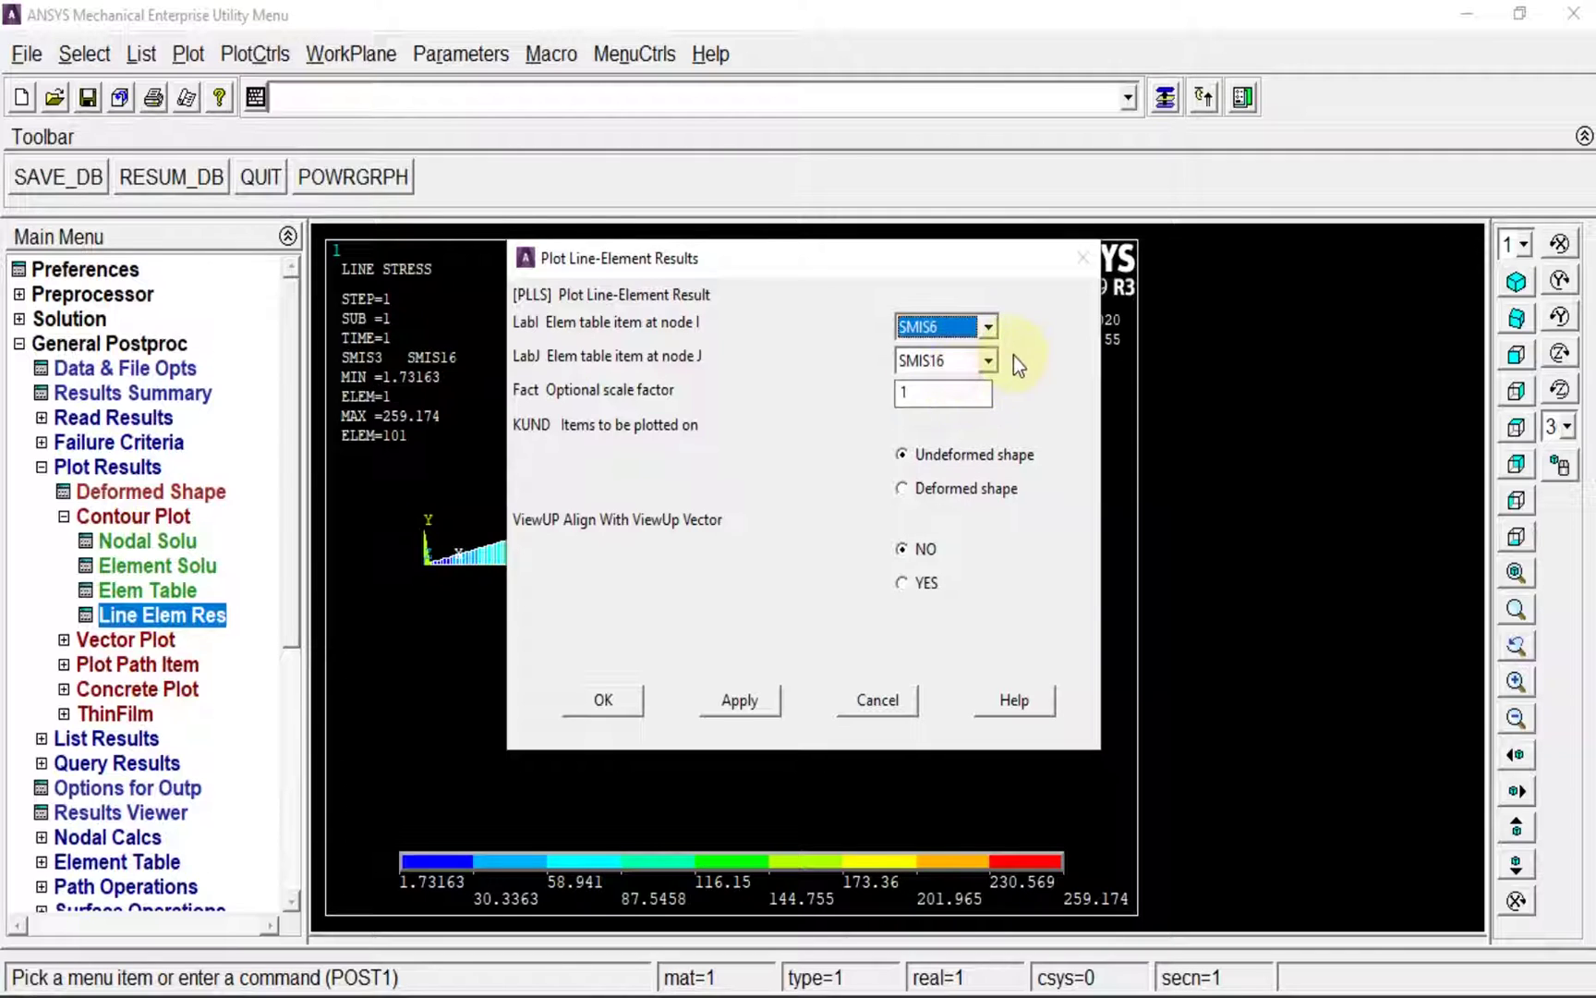
{"action": "left_click", "coordinate": [987, 360]}
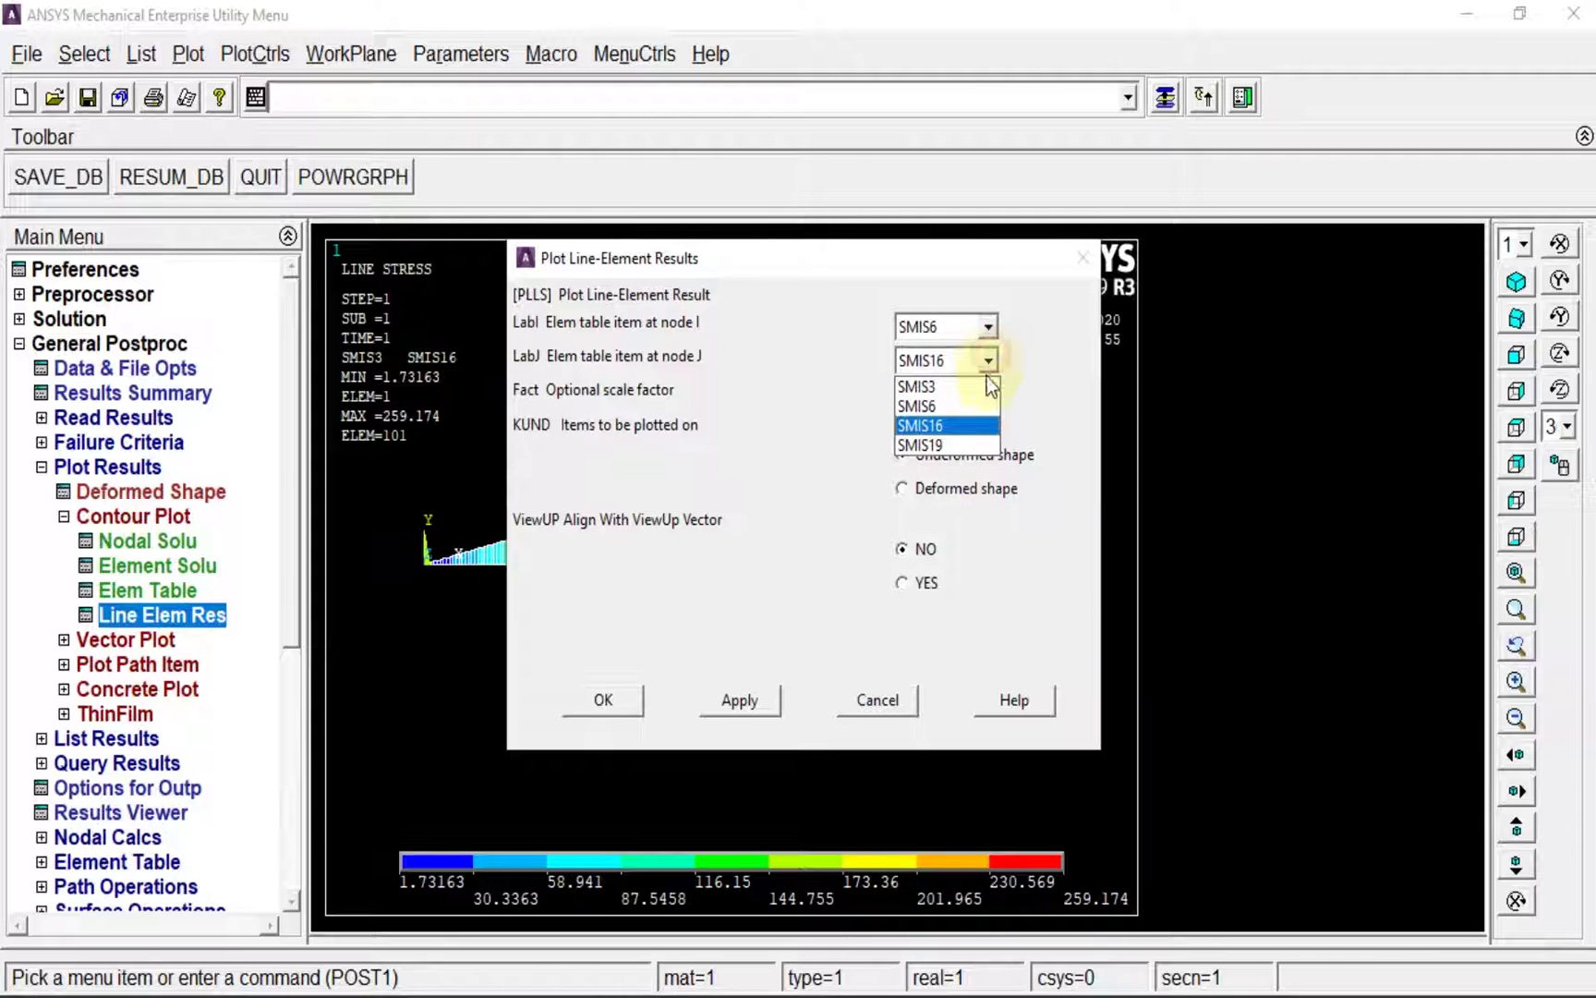
{"action": "left_click", "coordinate": [952, 445]}
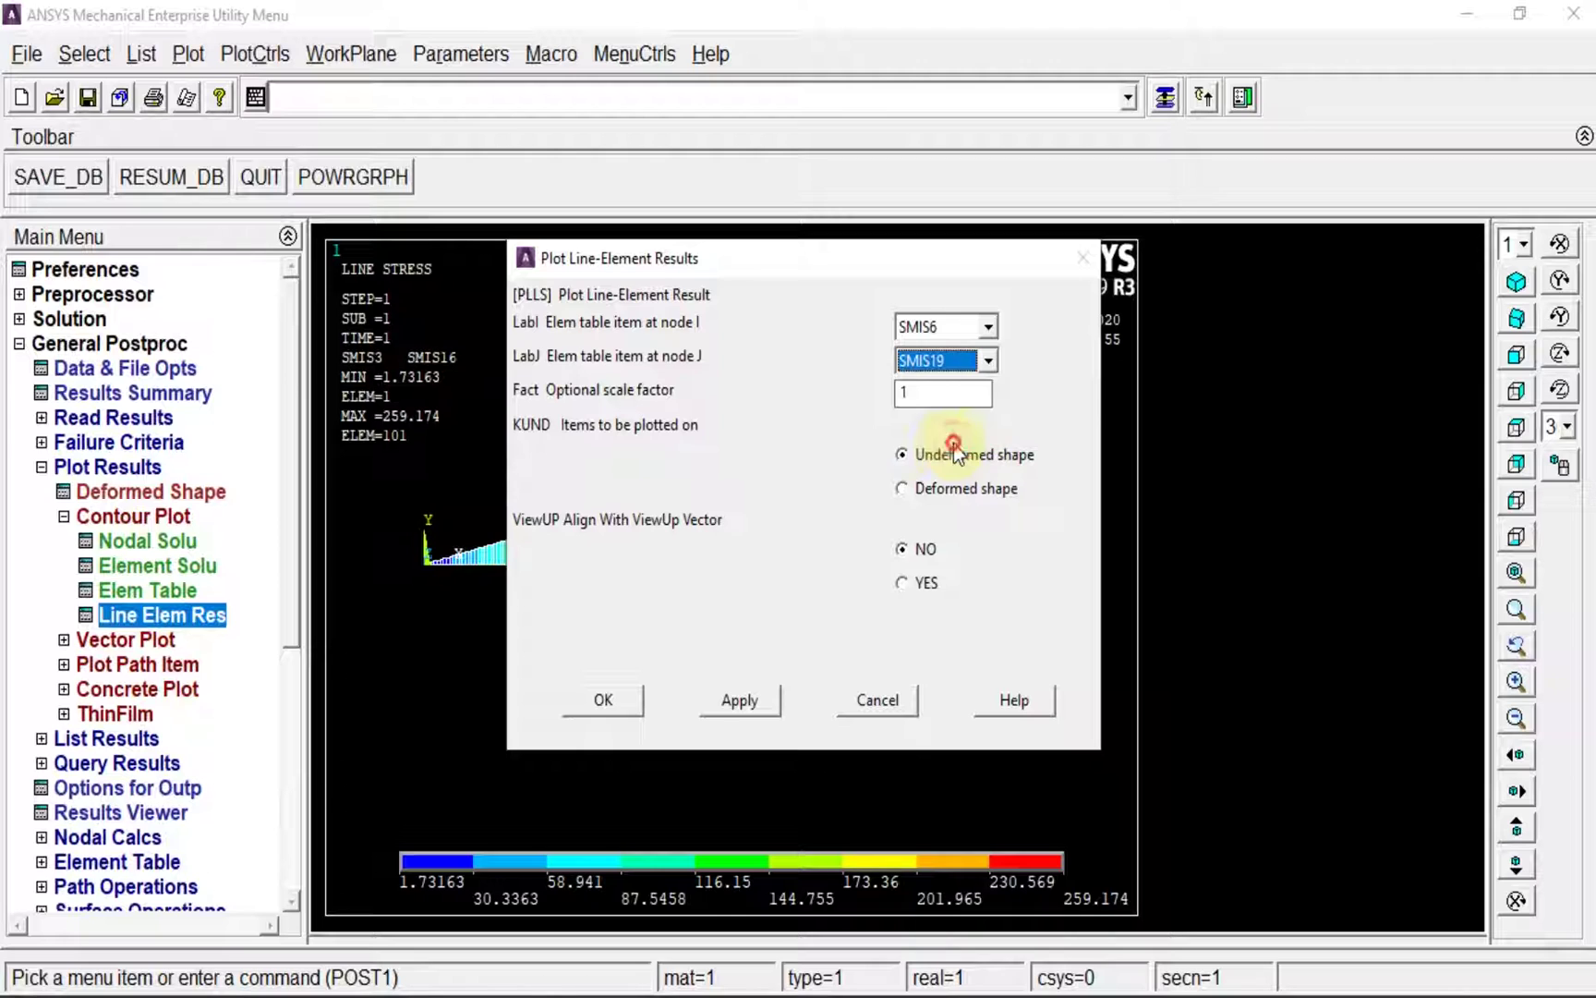
{"action": "left_click", "coordinate": [623, 704]}
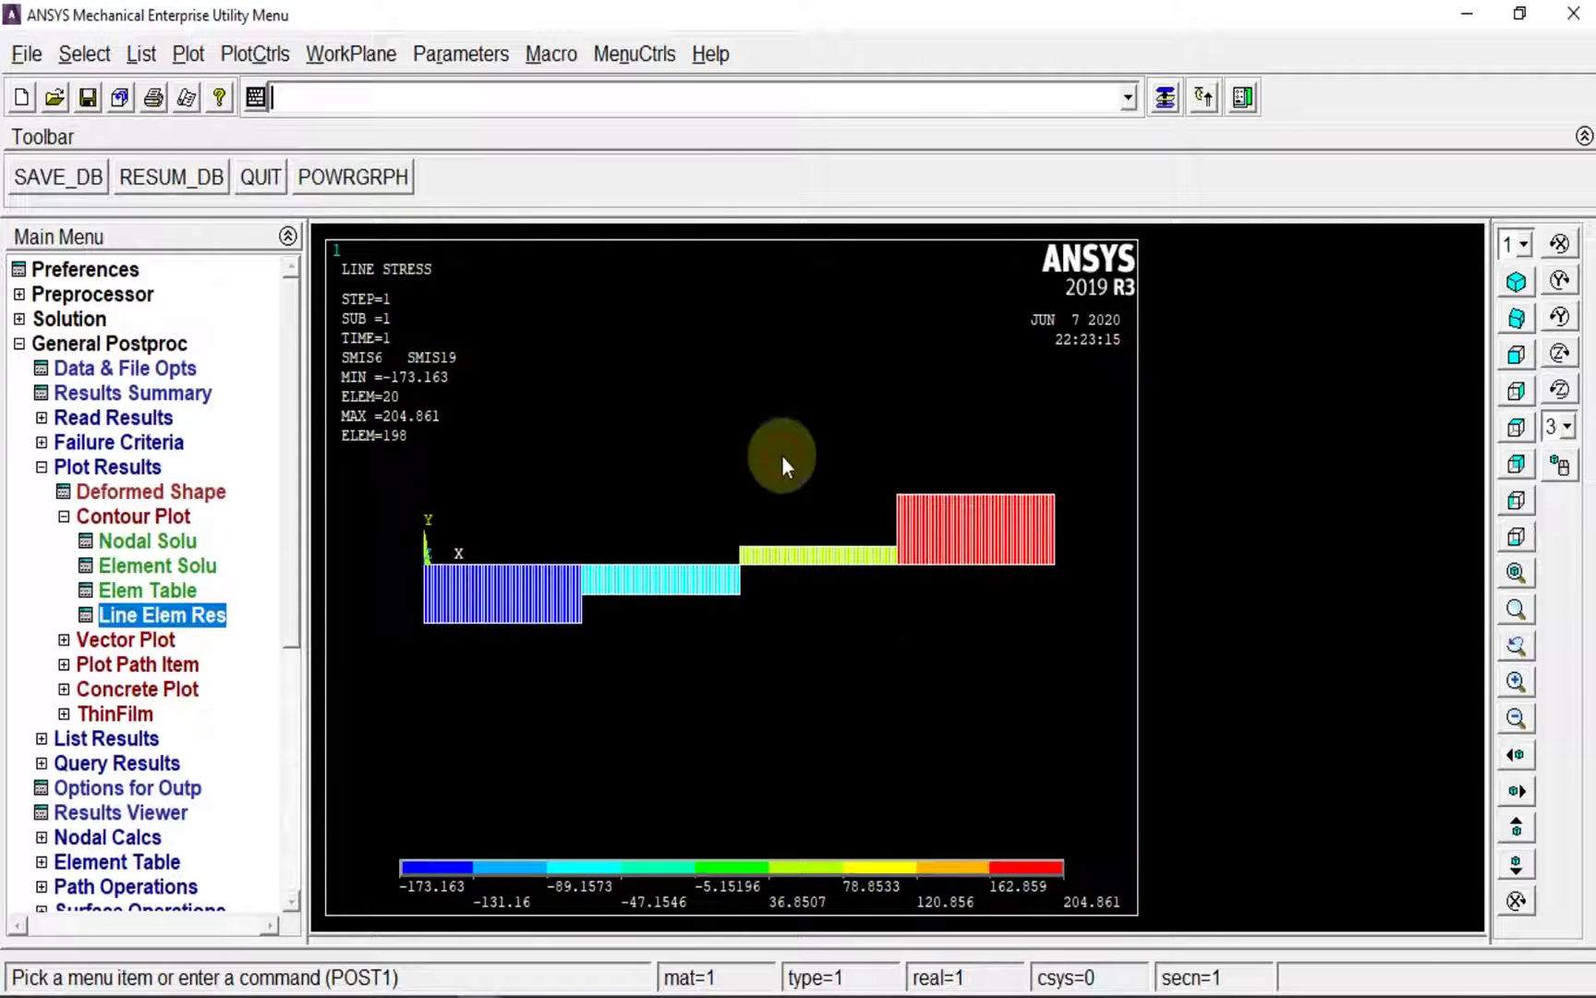